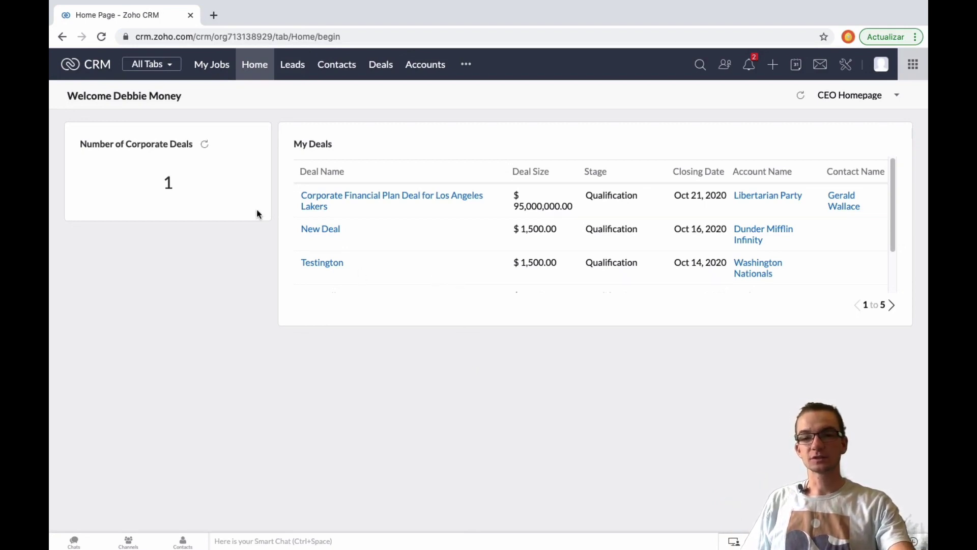
# Switch to the Zoho One admin panel and open its application management page.
pyautogui.click(913, 66)
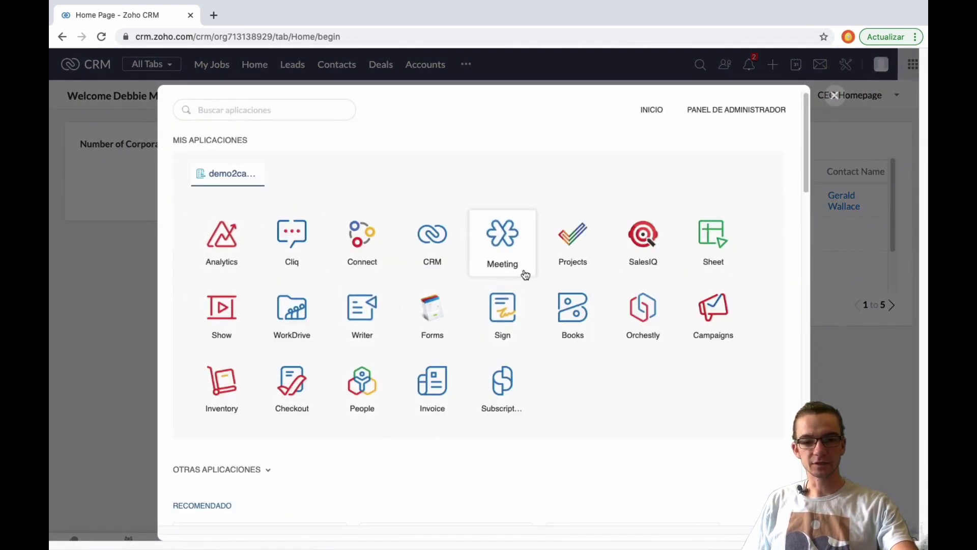
pyautogui.click(731, 111)
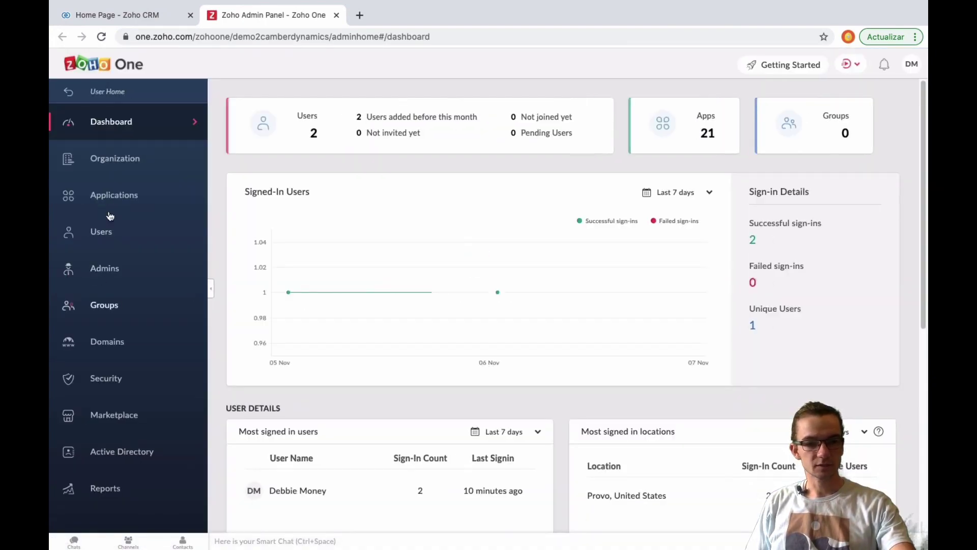
pyautogui.click(120, 196)
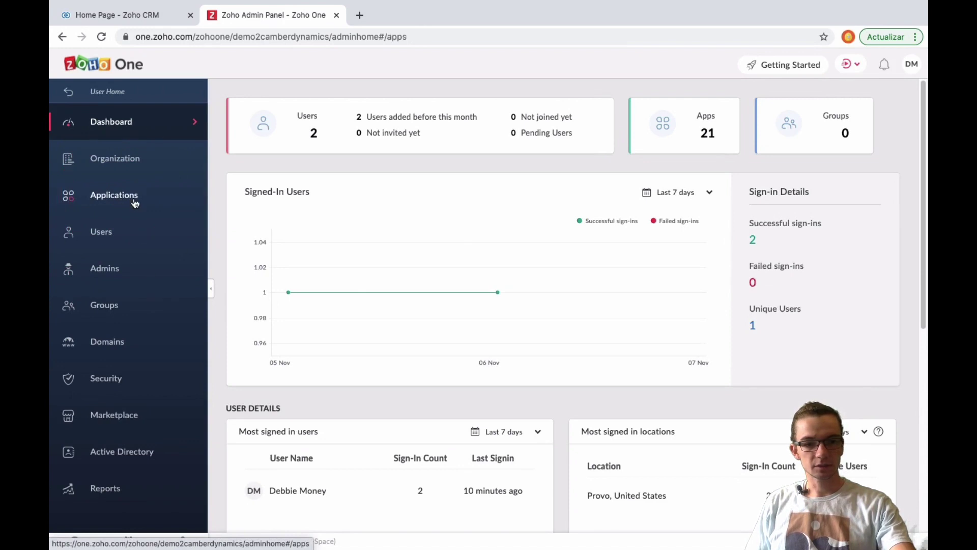
# Add the Survey application to Zoho One, linking the existing Survey account.
pyautogui.click(843, 97)
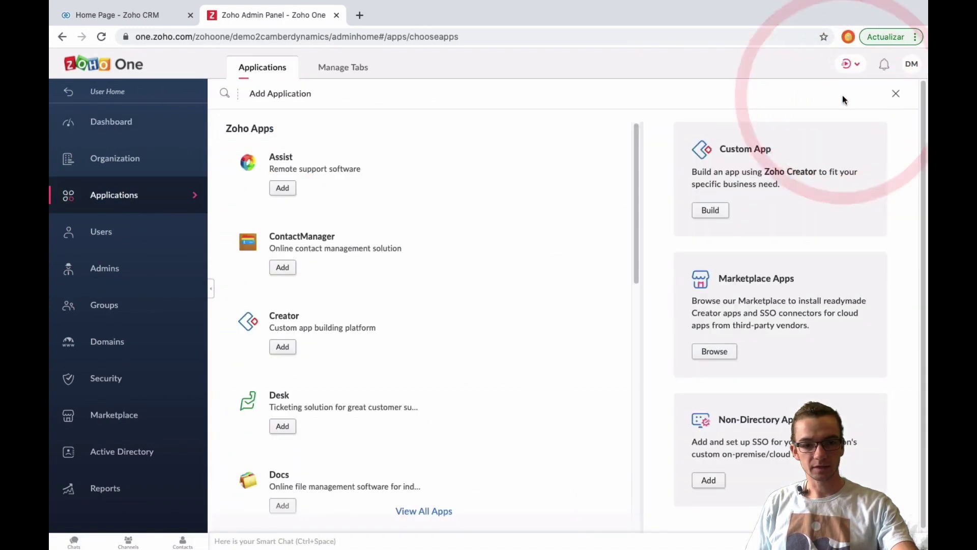
pyautogui.scroll(-3, 375, 323)
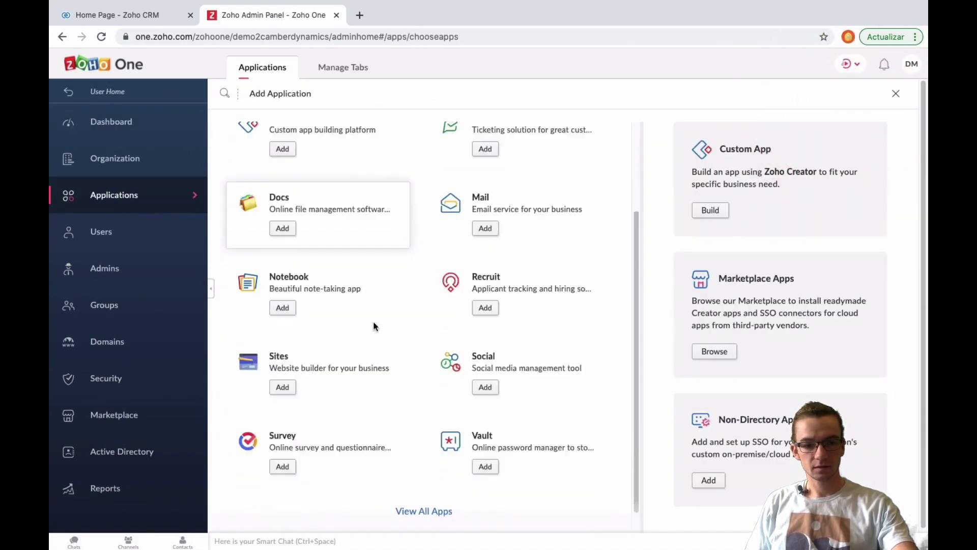
pyautogui.click(281, 442)
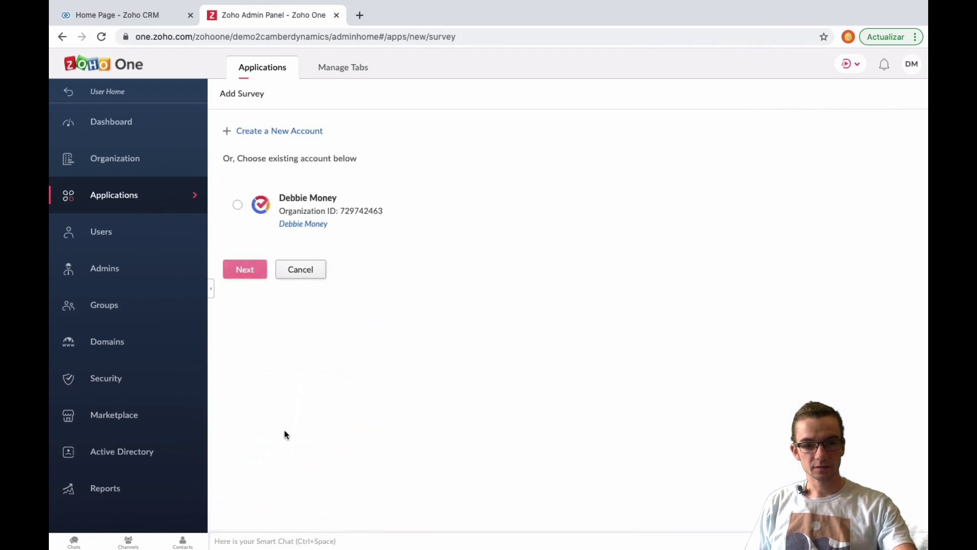
pyautogui.click(238, 204)
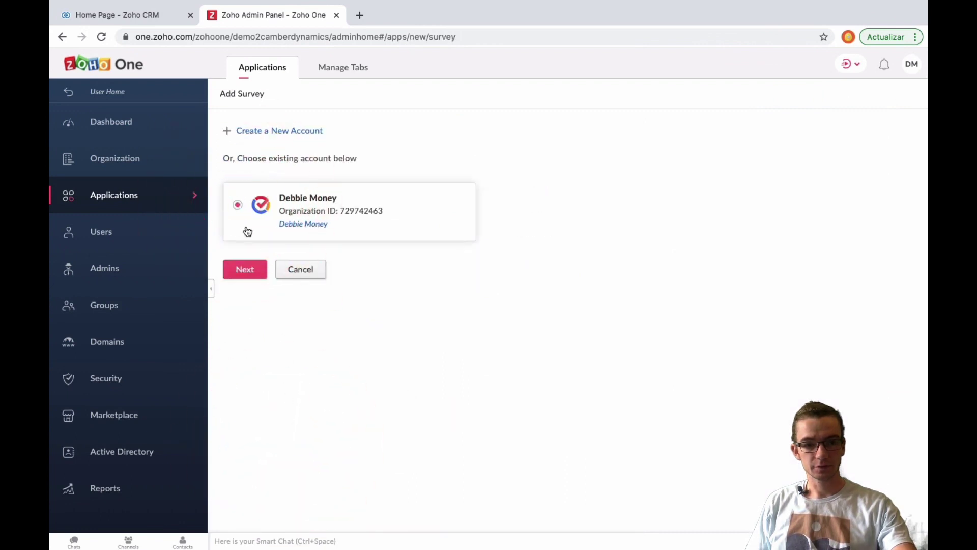
pyautogui.click(246, 269)
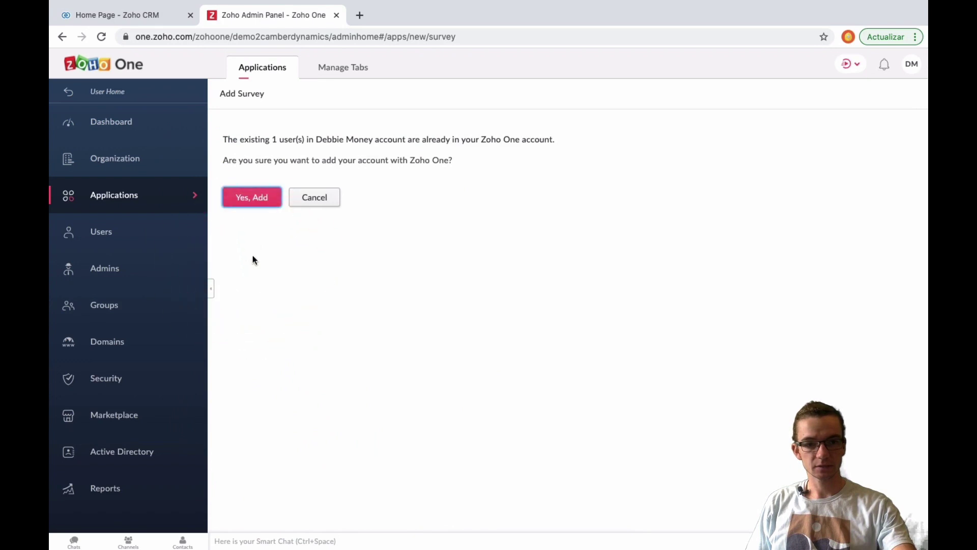
pyautogui.click(262, 204)
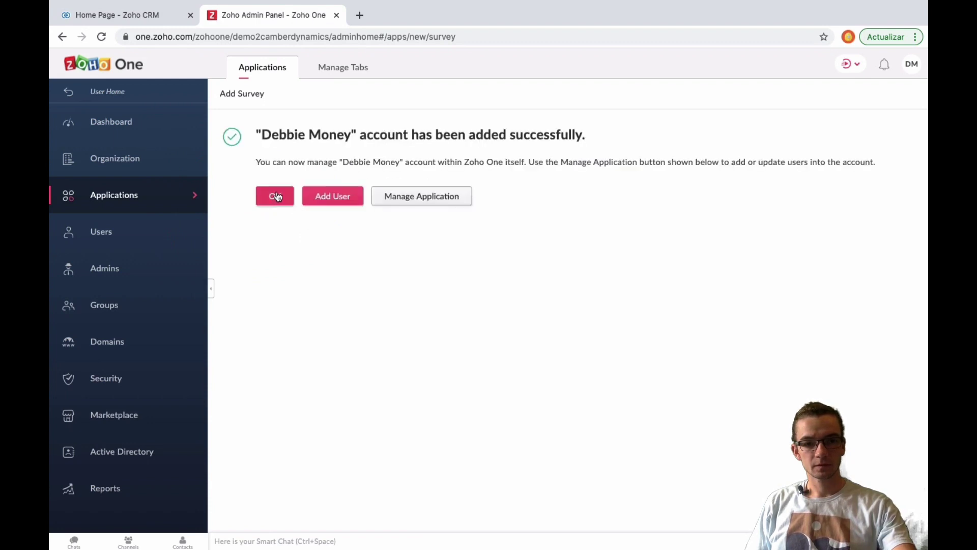
# Open the management details of the added Survey application and launch Zoho Survey from there.
pyautogui.click(383, 199)
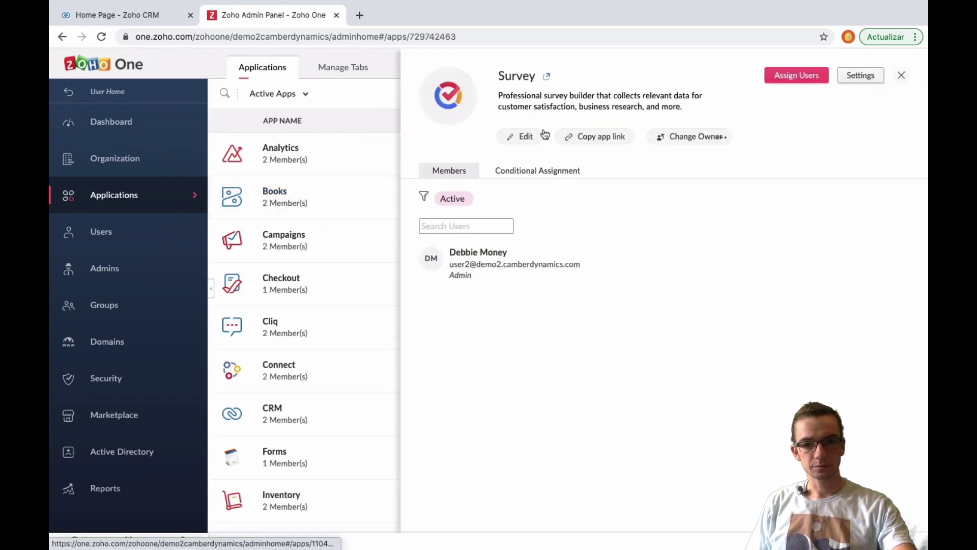
pyautogui.click(544, 76)
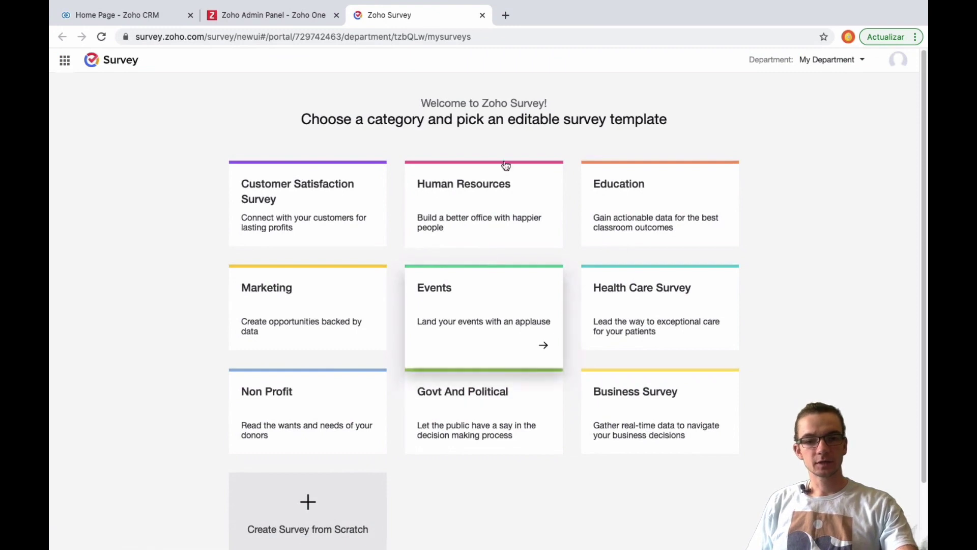
pyautogui.scroll(-3, 308, 359)
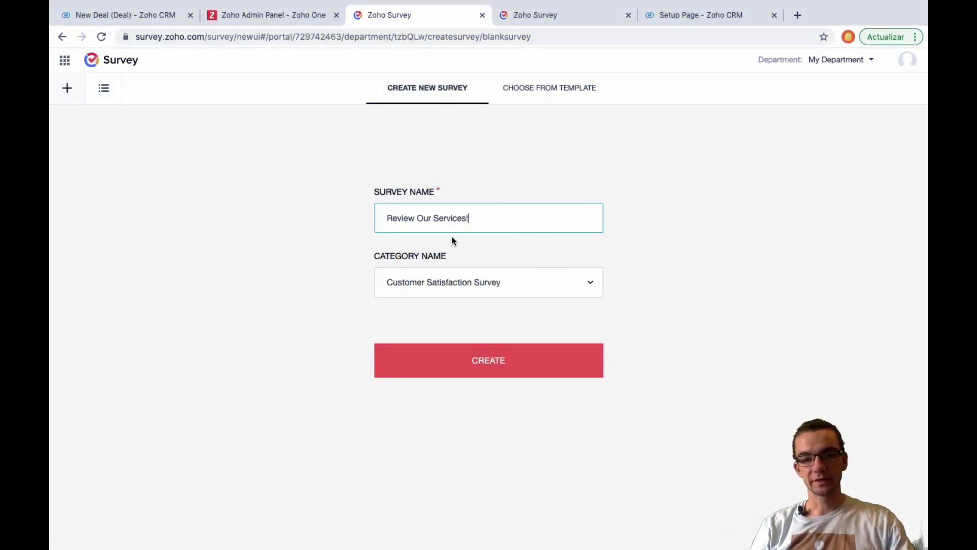
# Create a blank survey named "Review Our Services" in the Customer Satisfaction Survey category.
pyautogui.click(447, 293)
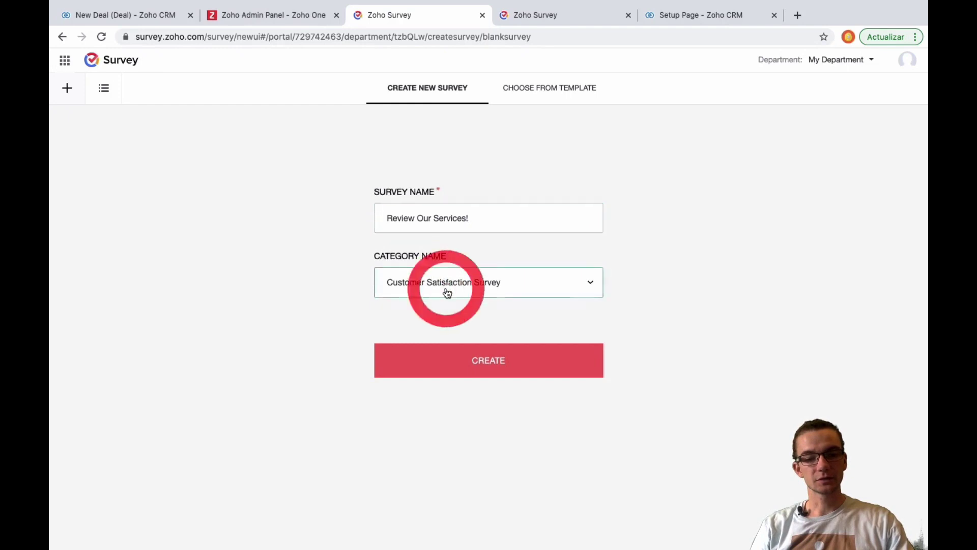
pyautogui.click(441, 313)
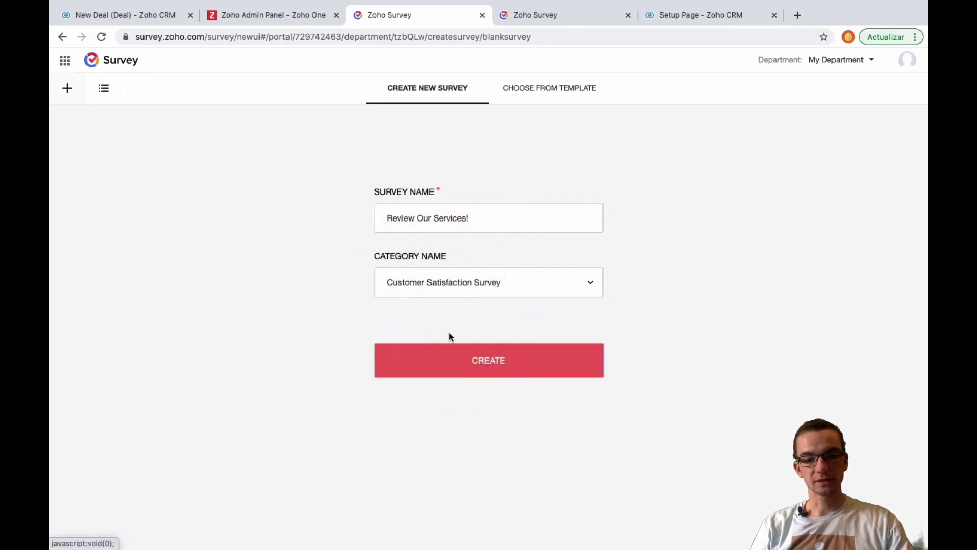
pyautogui.click(467, 364)
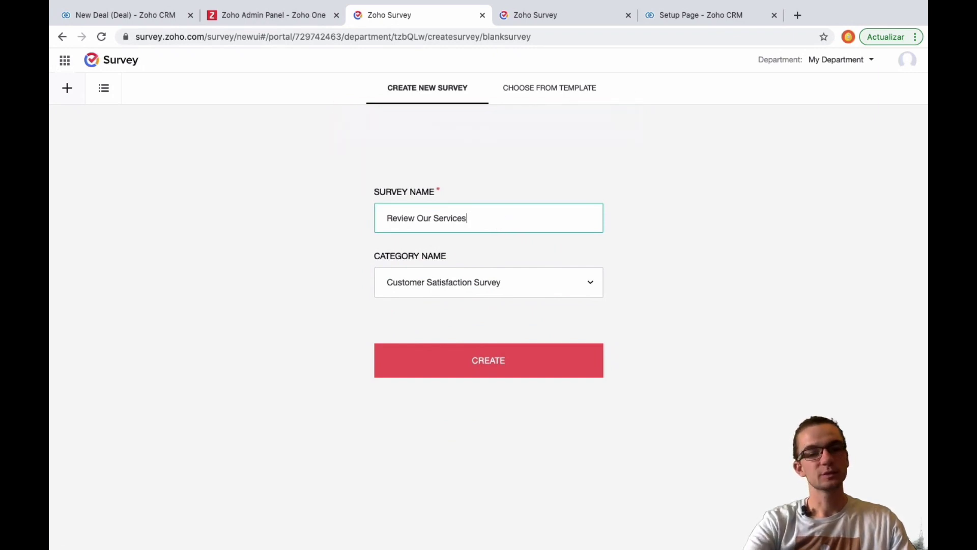
pyautogui.click(472, 362)
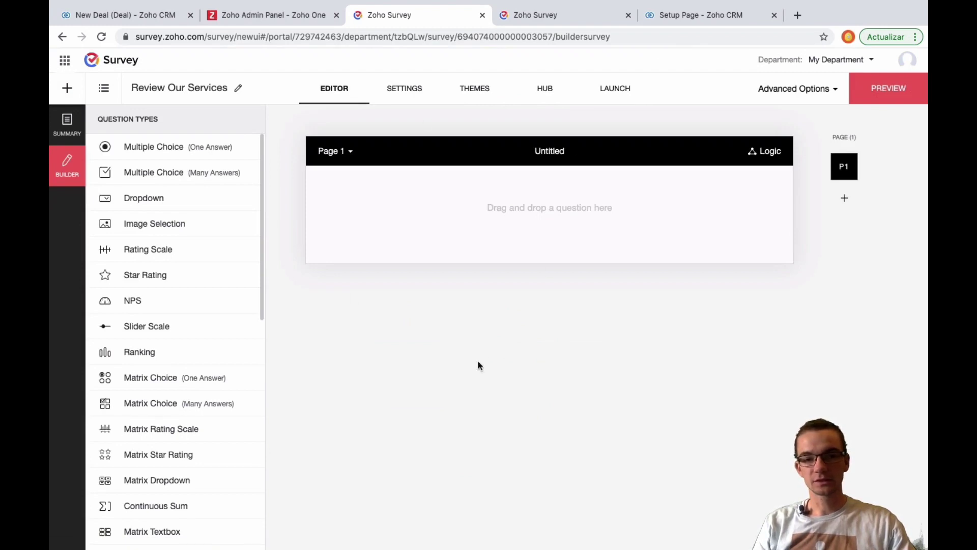
# Add a mandatory Short Answer question titled "Your Name" to page 1 of the survey and save it.
pyautogui.scroll(-10, 148, 352)
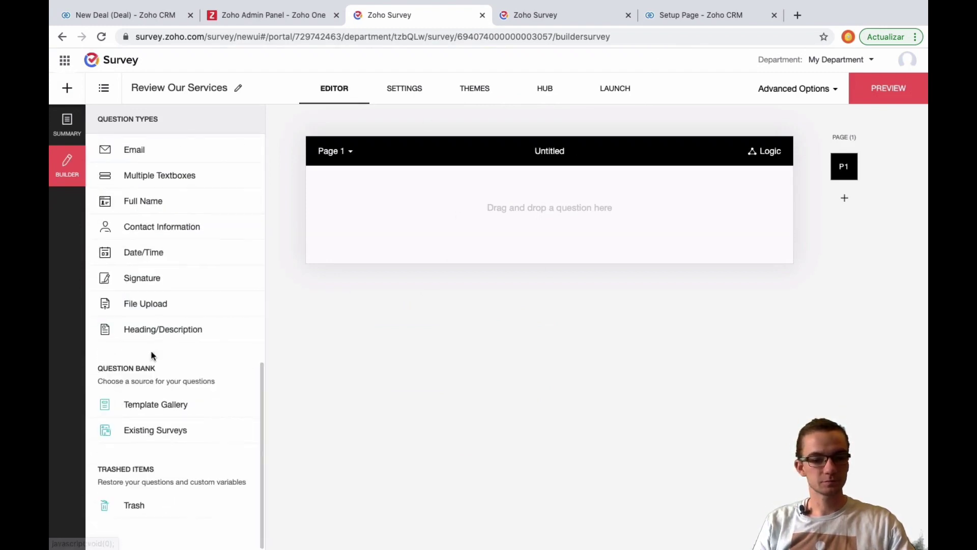
pyautogui.scroll(10, 163, 346)
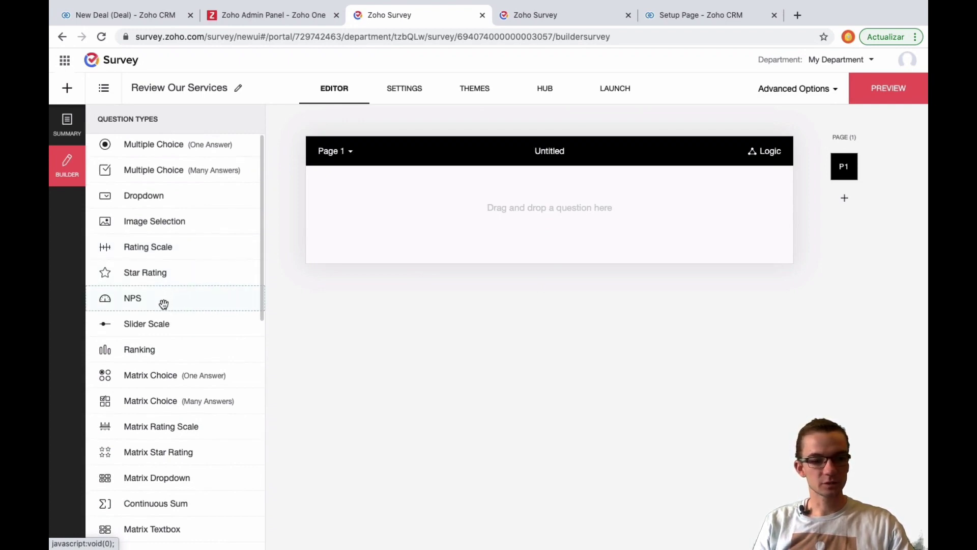
pyautogui.scroll(-4, 166, 303)
pyautogui.scroll(-7, 164, 304)
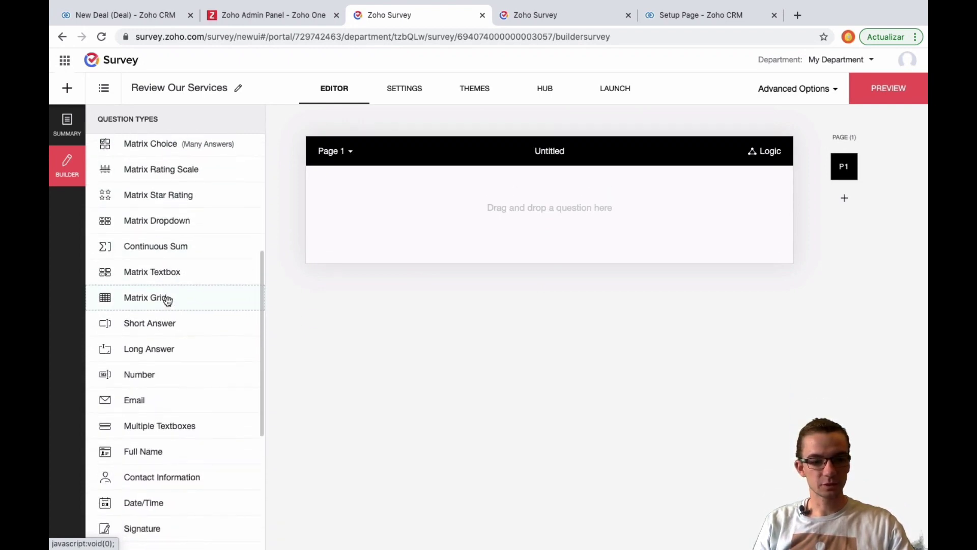
pyautogui.moveTo(152, 326); pyautogui.dragTo(441, 233)
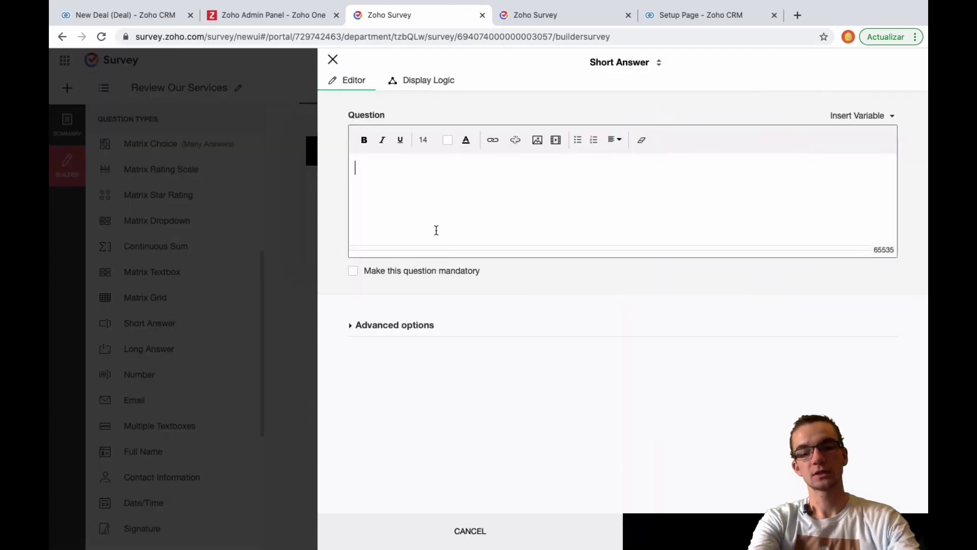
pyautogui.write('Your Name')
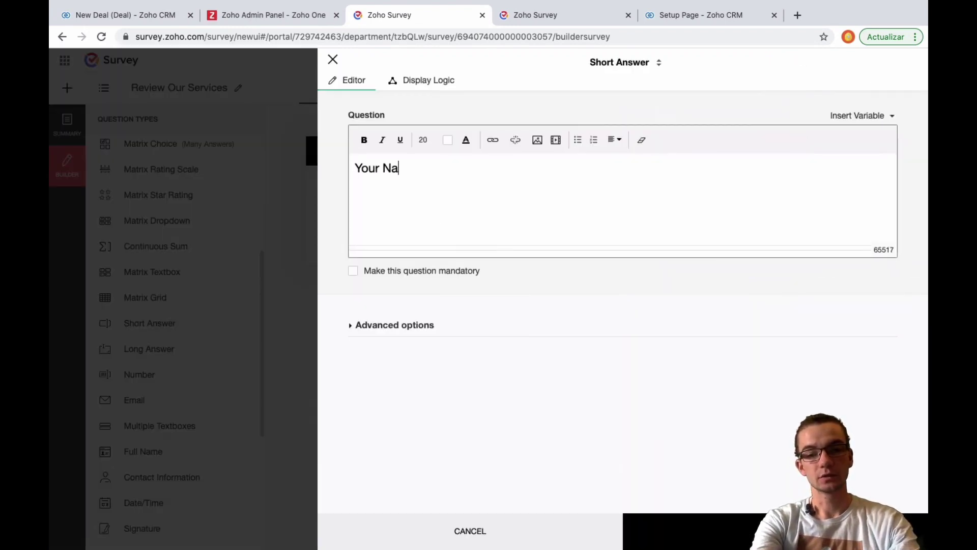
pyautogui.click(353, 272)
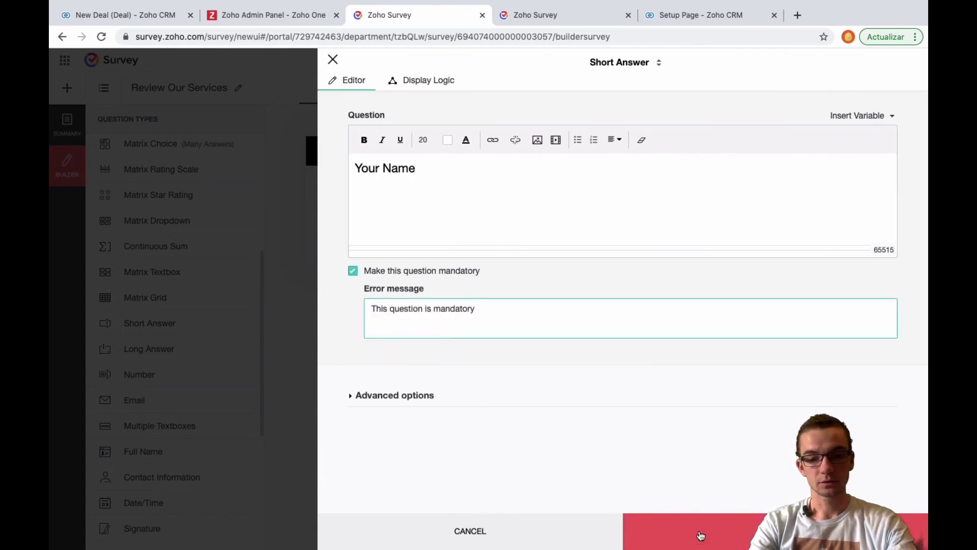
pyautogui.click(701, 536)
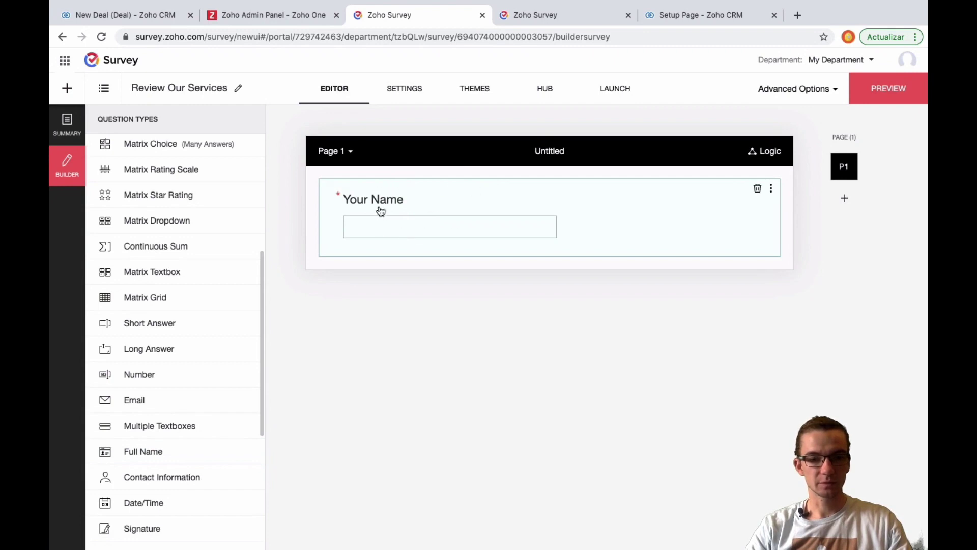
# Add a Short Answer question titled "Company Name" below the "Your Name" question and save it.
pyautogui.moveTo(170, 324); pyautogui.dragTo(451, 299)
pyautogui.moveTo(227, 322); pyautogui.dragTo(462, 278)
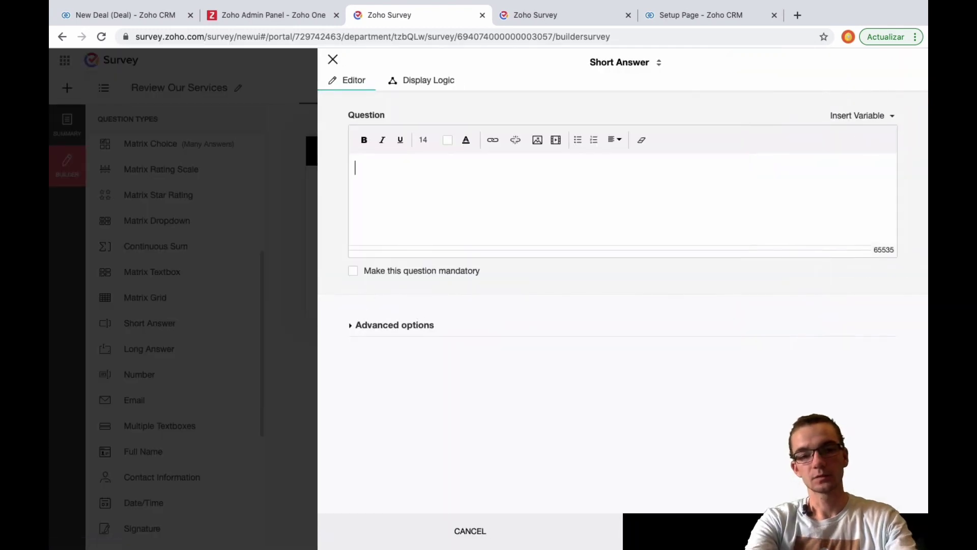
pyautogui.write('Company Name')
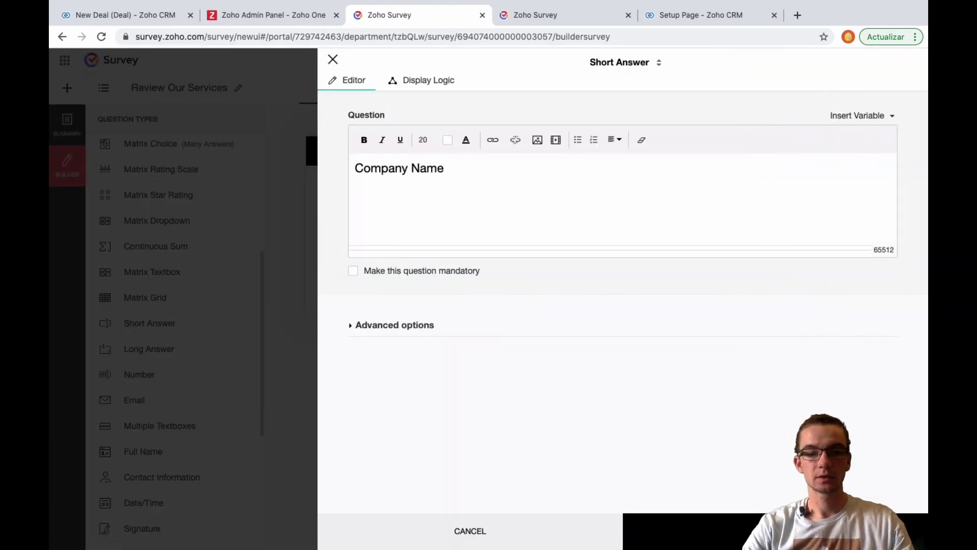
pyautogui.click(649, 522)
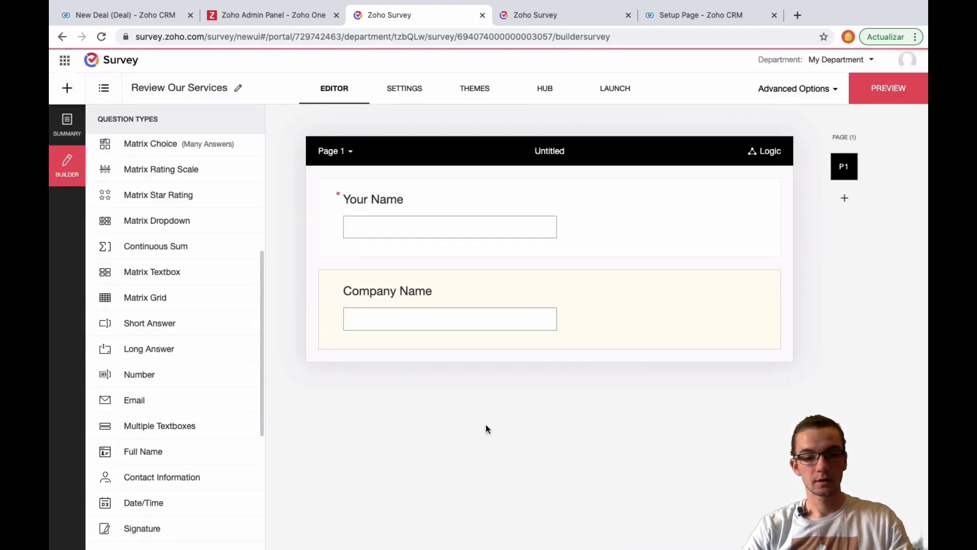
# Add a Short Answer question titled "Your Financial Advisor" below the "Company Name" question and save it.
pyautogui.moveTo(179, 327); pyautogui.dragTo(454, 368)
pyautogui.write('Yo')
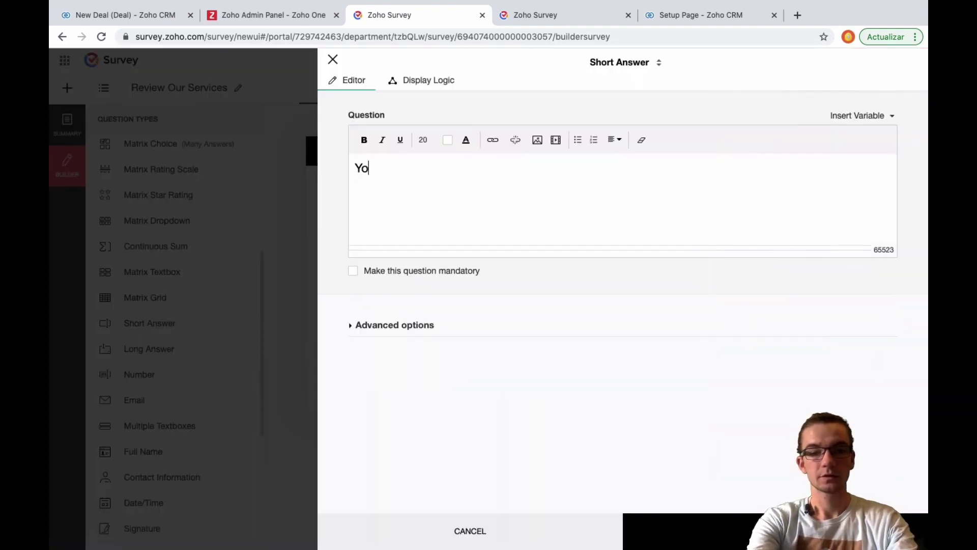
pyautogui.write('ur Financial A')
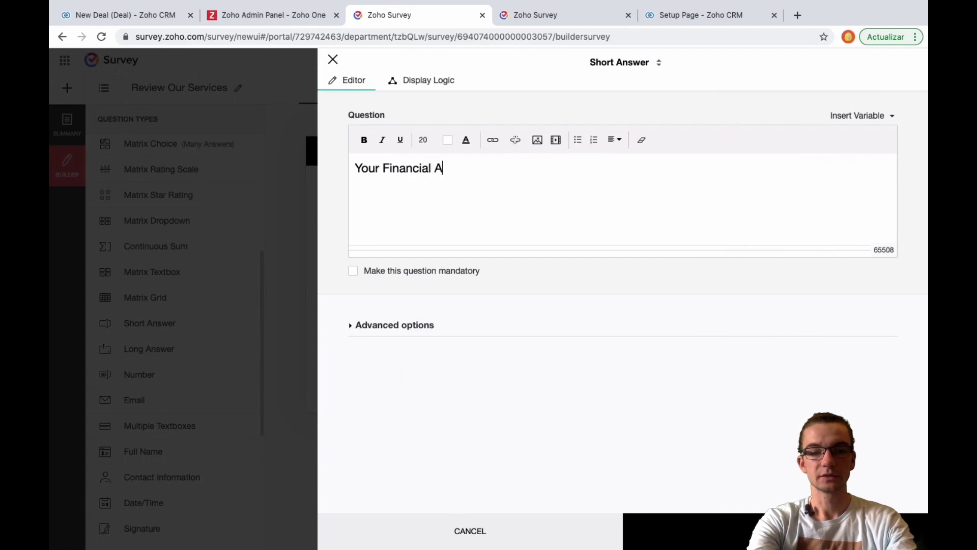
pyautogui.write('dvisor')
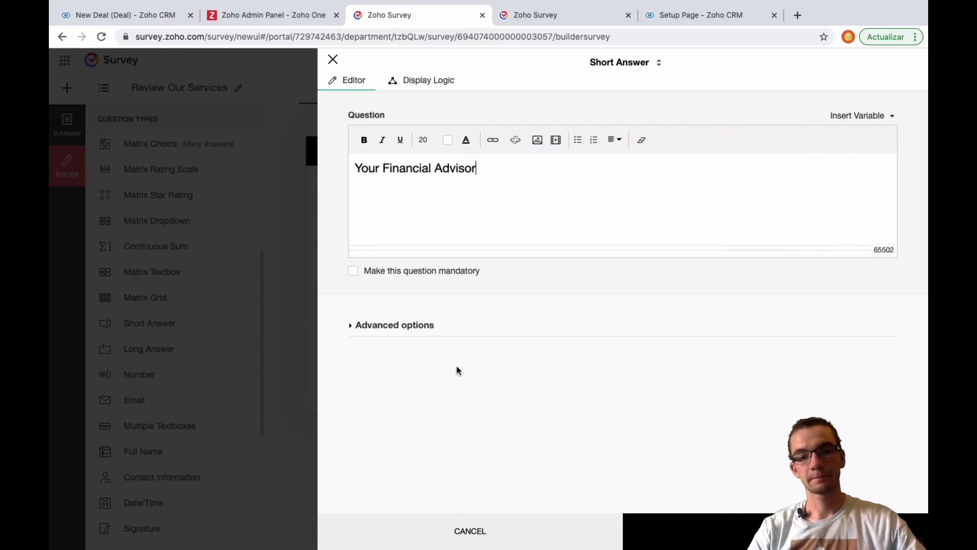
pyautogui.click(705, 531)
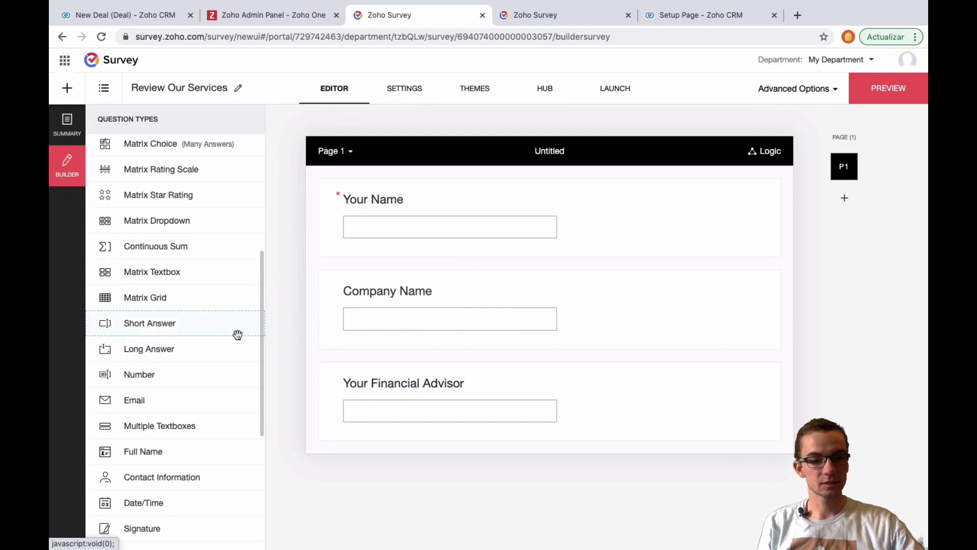
# Add a Long Answer question reading "What went well with your service?" below the "Your Financial Advisor" question.
pyautogui.scroll(1, 237, 334)
pyautogui.scroll(4, 227, 333)
pyautogui.scroll(-10, 203, 377)
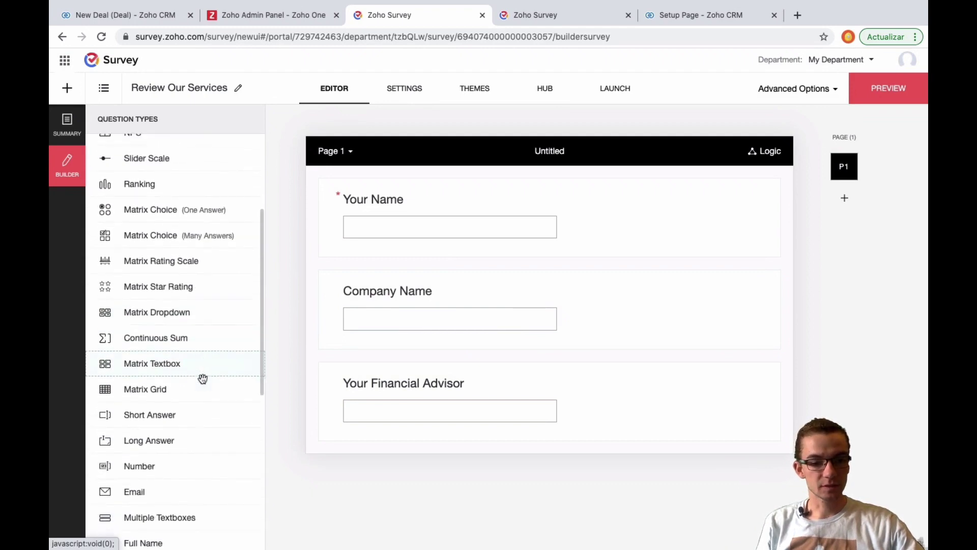
pyautogui.scroll(5, 153, 300)
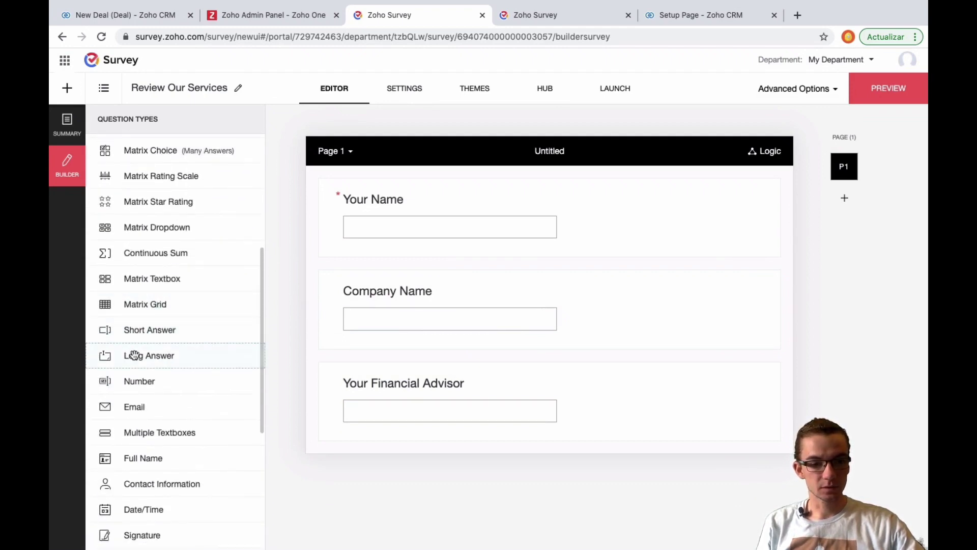
pyautogui.moveTo(135, 355); pyautogui.dragTo(403, 464)
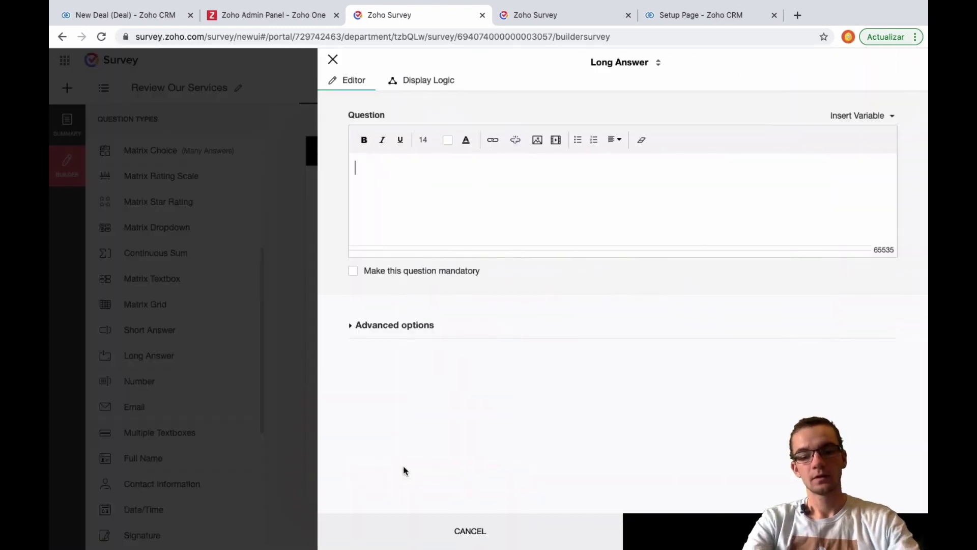
pyautogui.write('Wha')
pyautogui.write('nt well ')
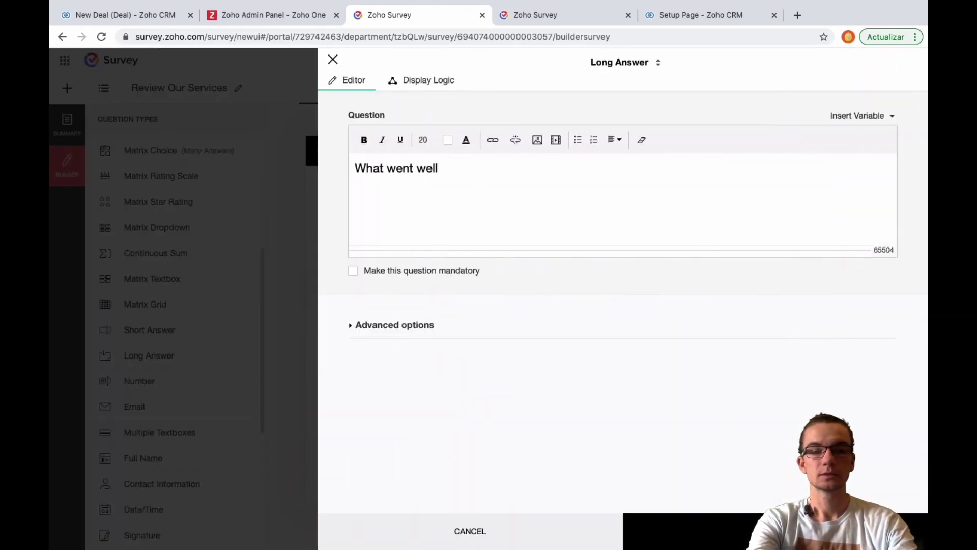
pyautogui.write('with your service?')
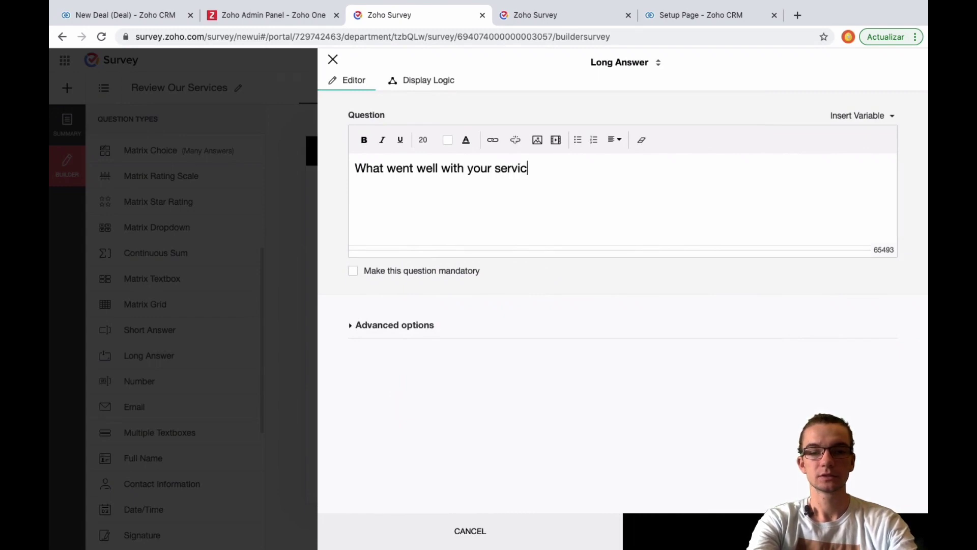
# Reword the question as "Tell us what went well with your service" without a question mark and save it.
pyautogui.doubleClick(365, 168)
pyautogui.write('Tell us w')
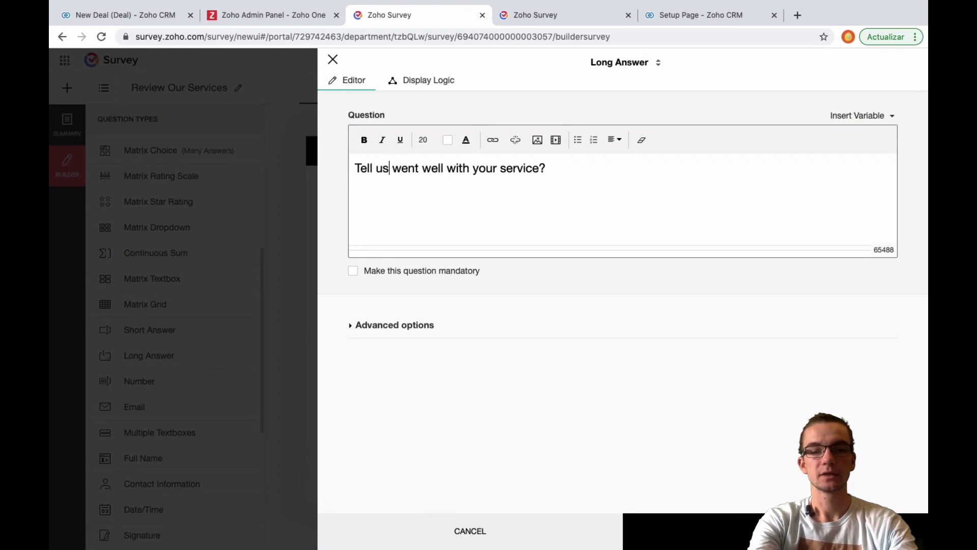
pyautogui.write('hat')
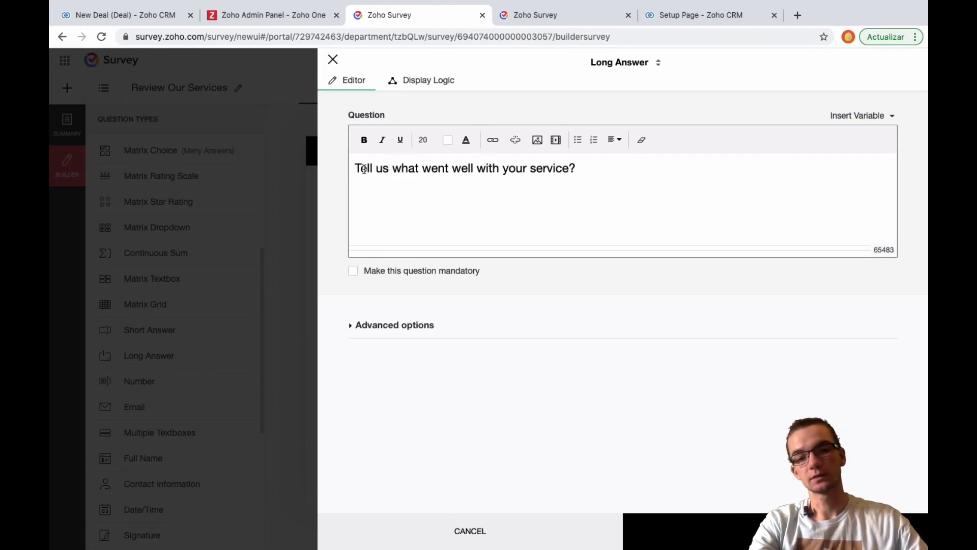
pyautogui.click(612, 168)
pyautogui.press('BackSpace')
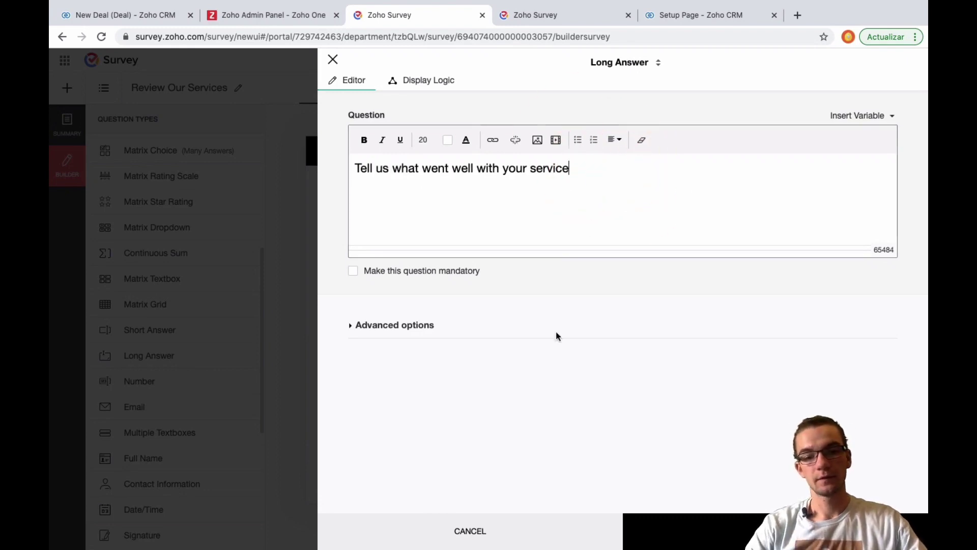
pyautogui.click(713, 533)
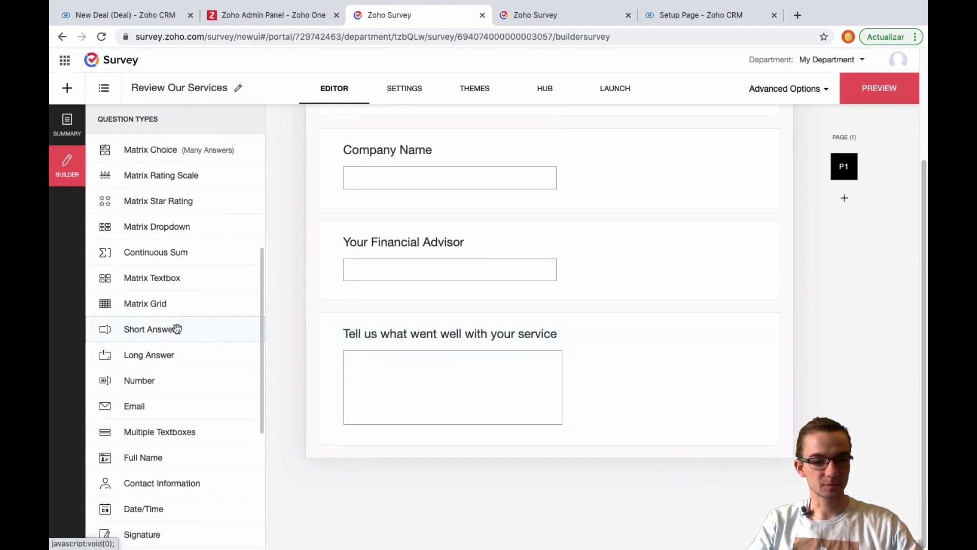
# Add a Long Answer question titled "Tell us what we can improve" at the end of the page and save it.
pyautogui.scroll(-3, 177, 329)
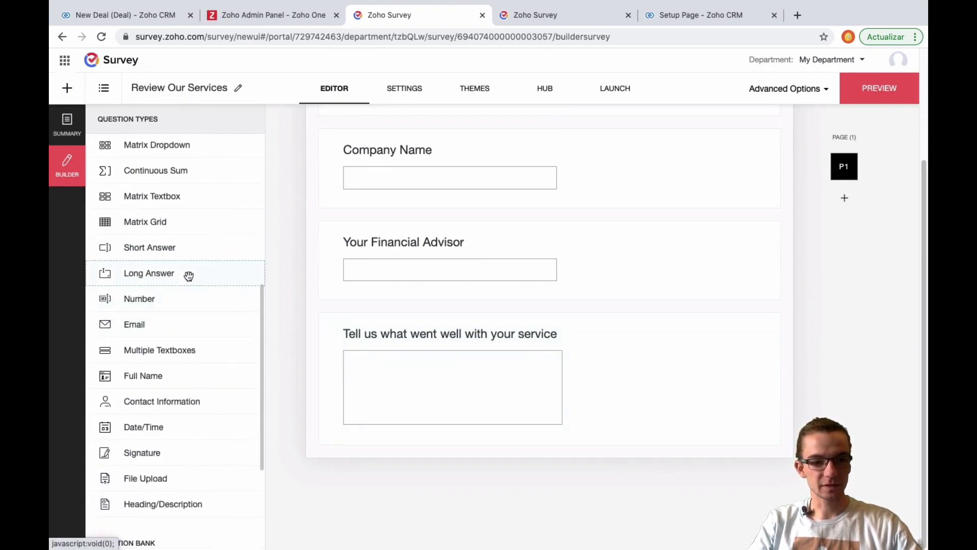
pyautogui.moveTo(189, 276); pyautogui.dragTo(392, 451)
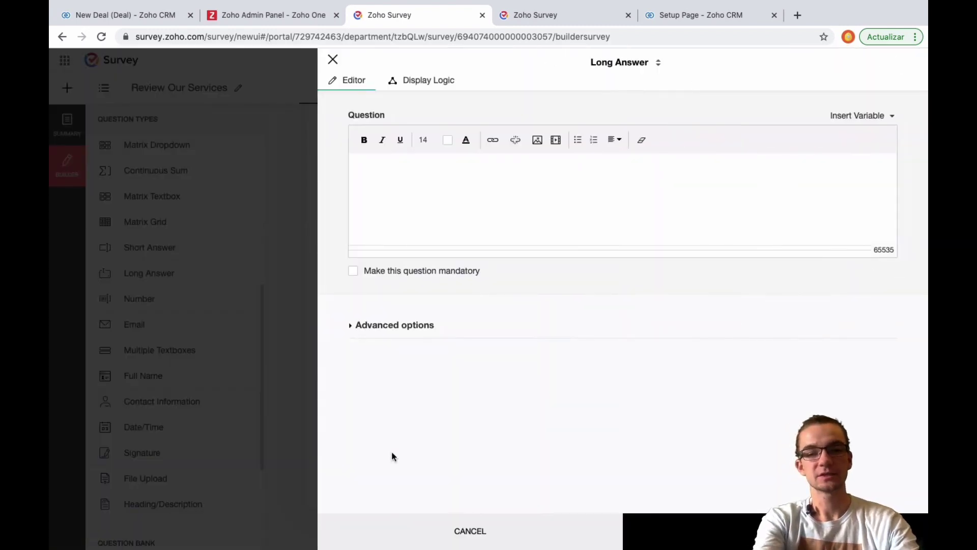
pyautogui.write('Tell us what we ca')
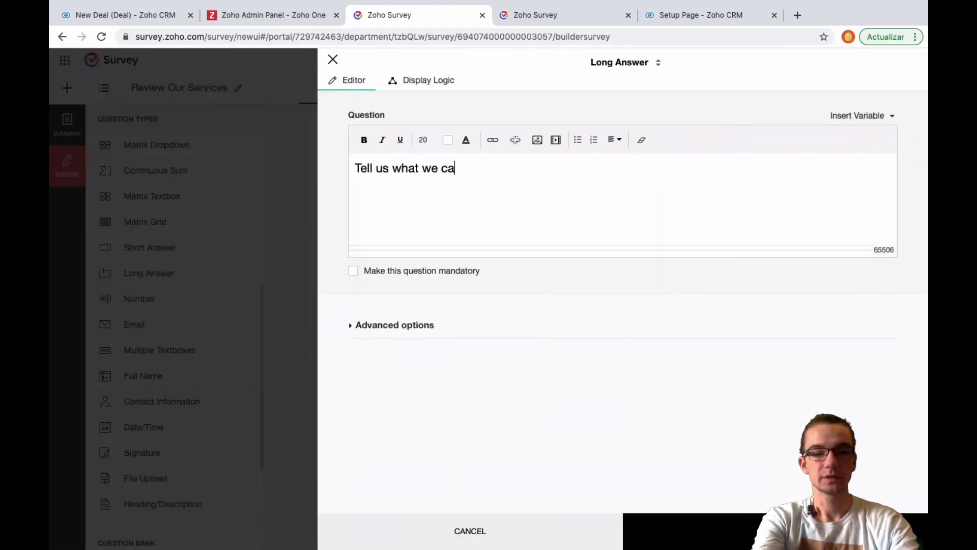
pyautogui.write('n improve')
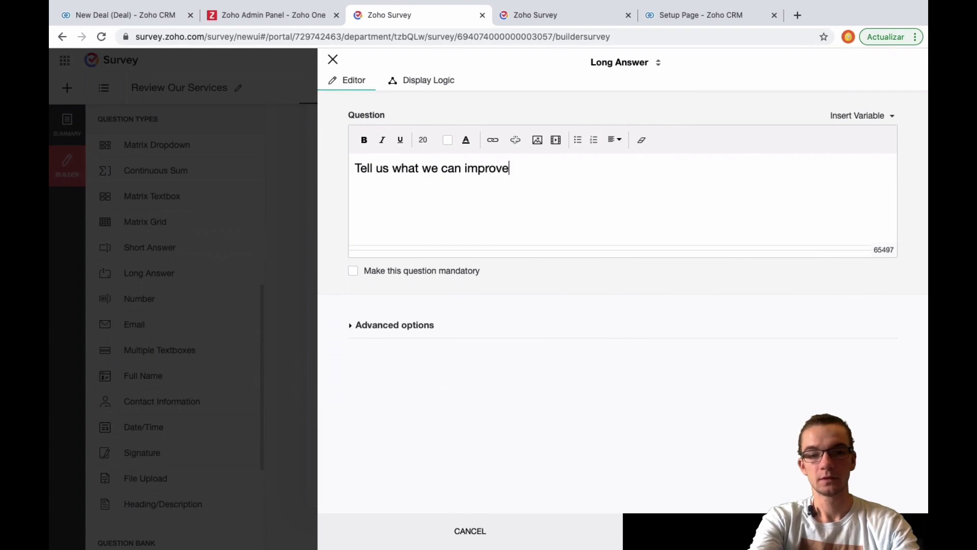
pyautogui.click(681, 532)
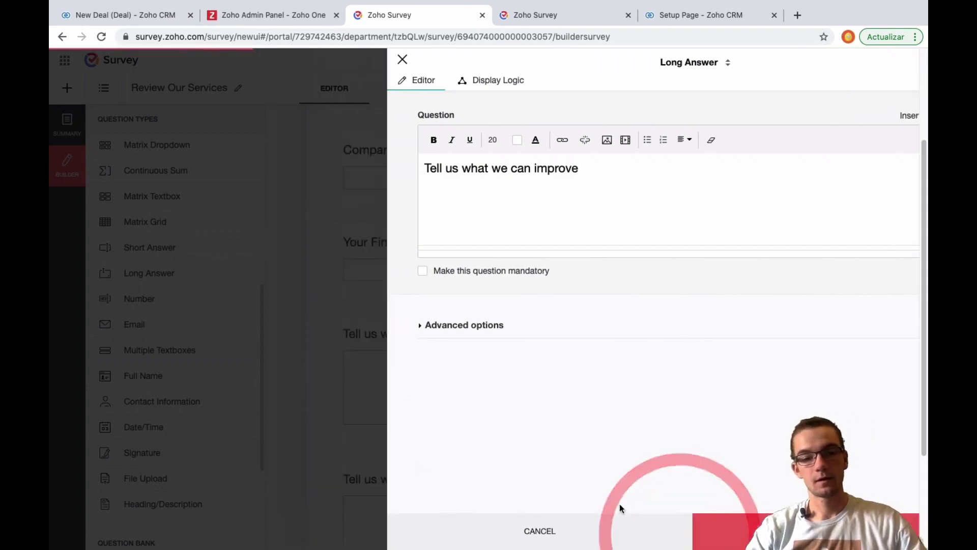
# Add a Matrix Rating Scale question titled "Please rate the following:" below the "Tell us what we can improve" question.
pyautogui.scroll(-3, 186, 341)
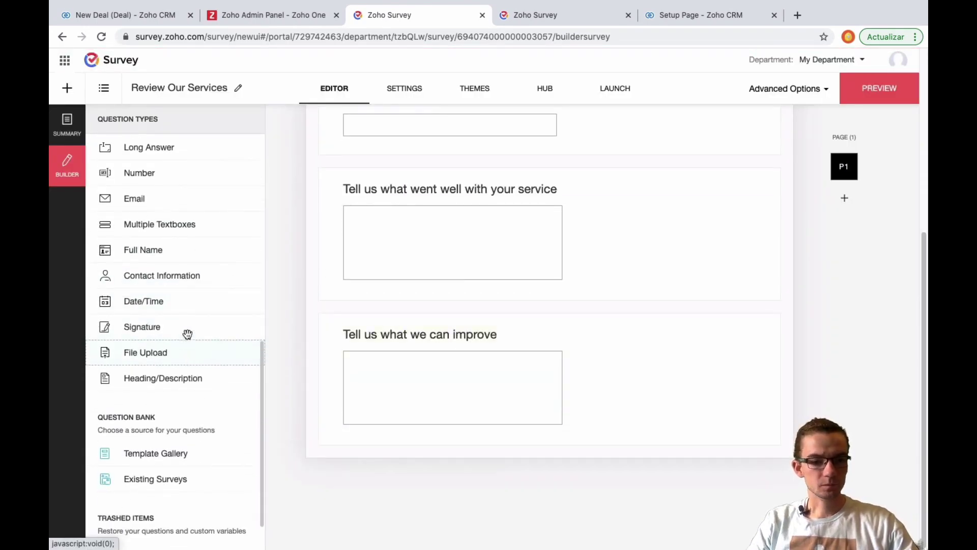
pyautogui.scroll(6, 168, 272)
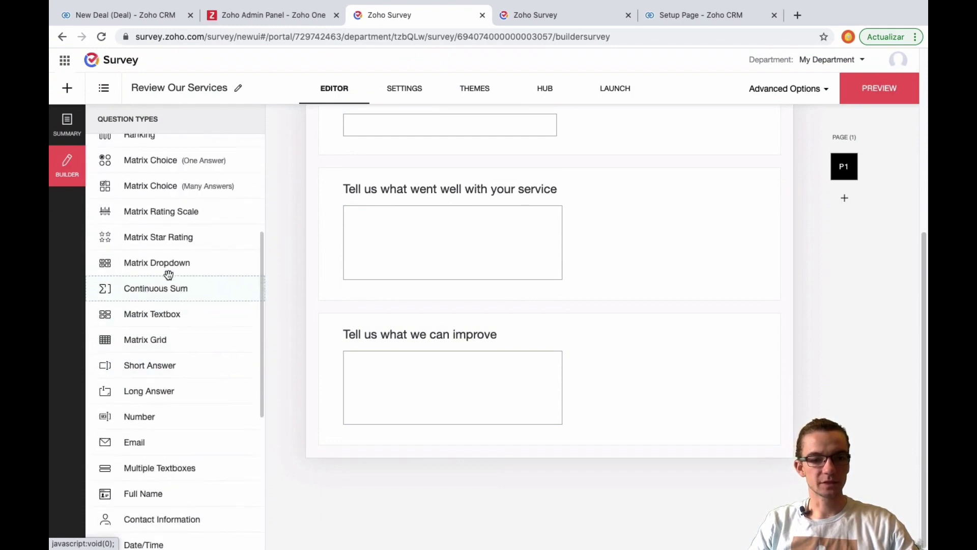
pyautogui.scroll(4, 159, 343)
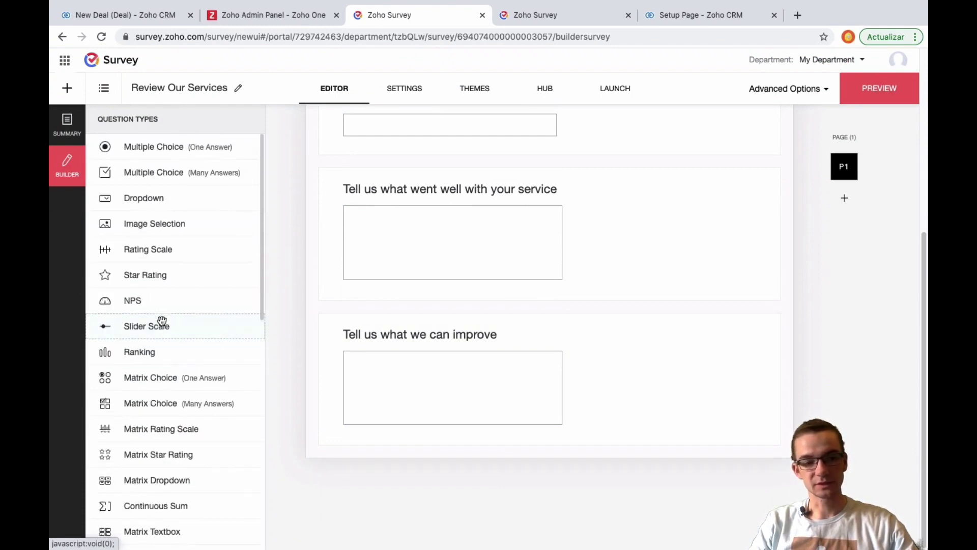
pyautogui.scroll(-1, 162, 337)
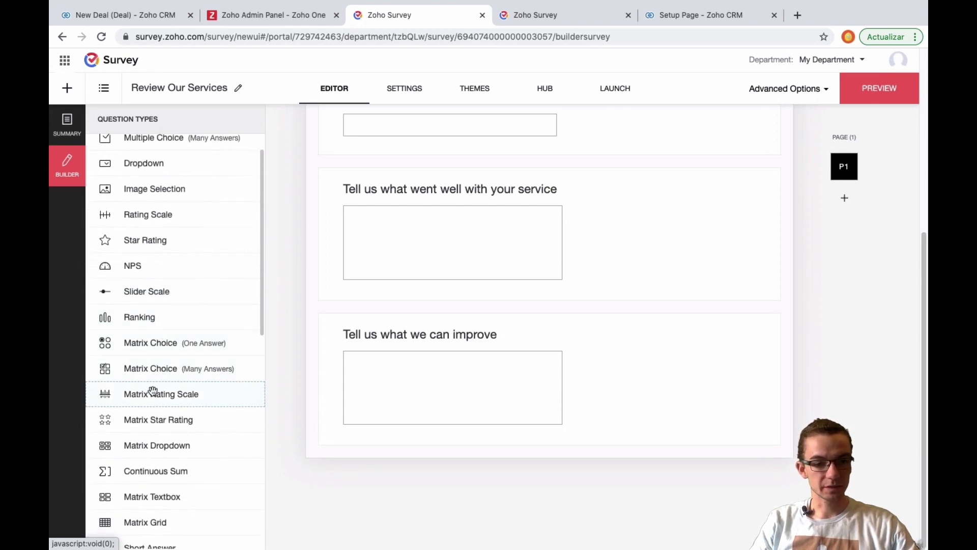
pyautogui.moveTo(157, 399); pyautogui.dragTo(469, 443)
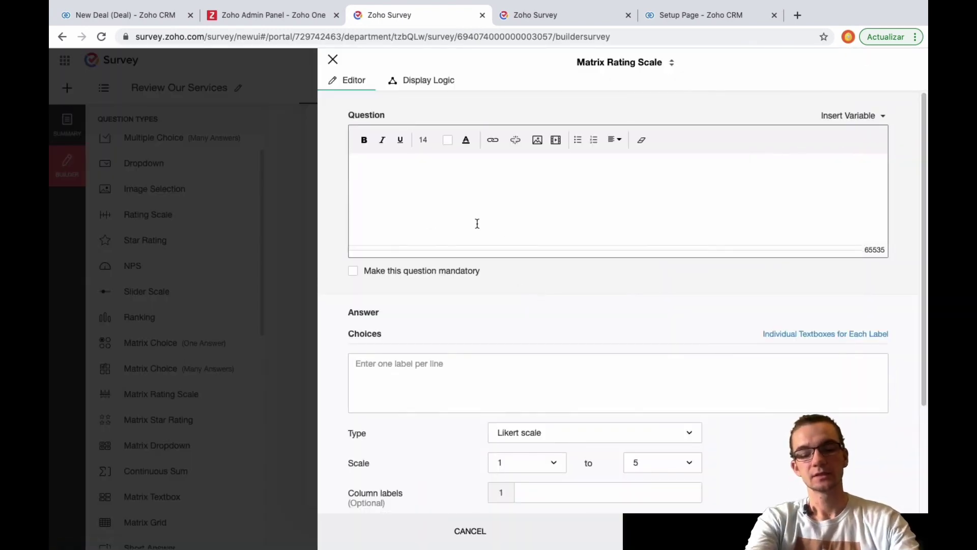
pyautogui.write('Please rate')
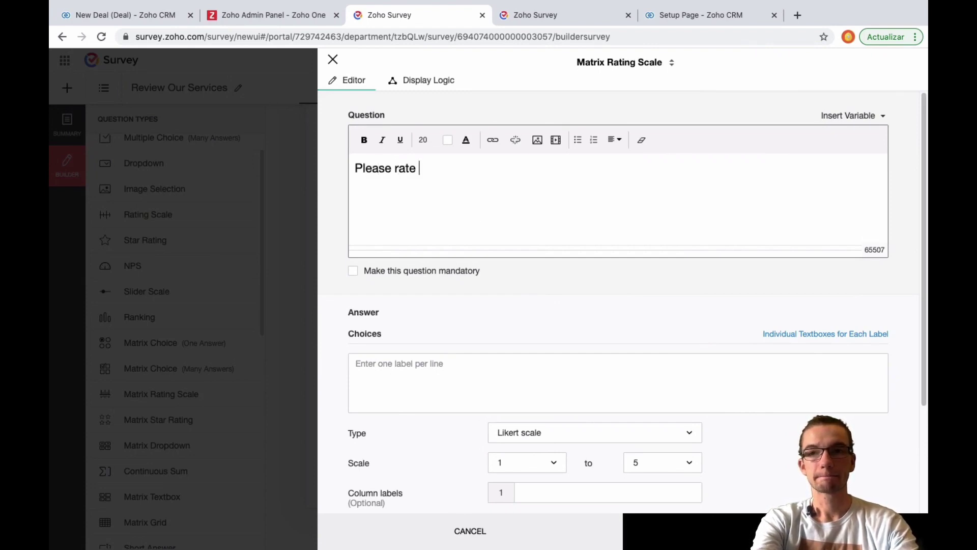
pyautogui.write(' the following:')
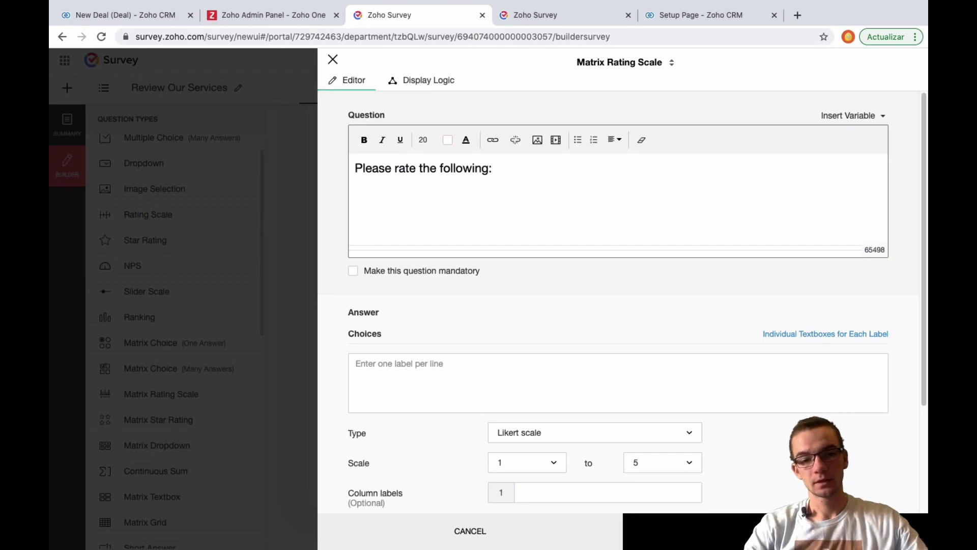
# Enter the rating choices "My advisor's reliability", "My advisor's friendliness" and "Overall service" on separate lines.
pyautogui.click(422, 370)
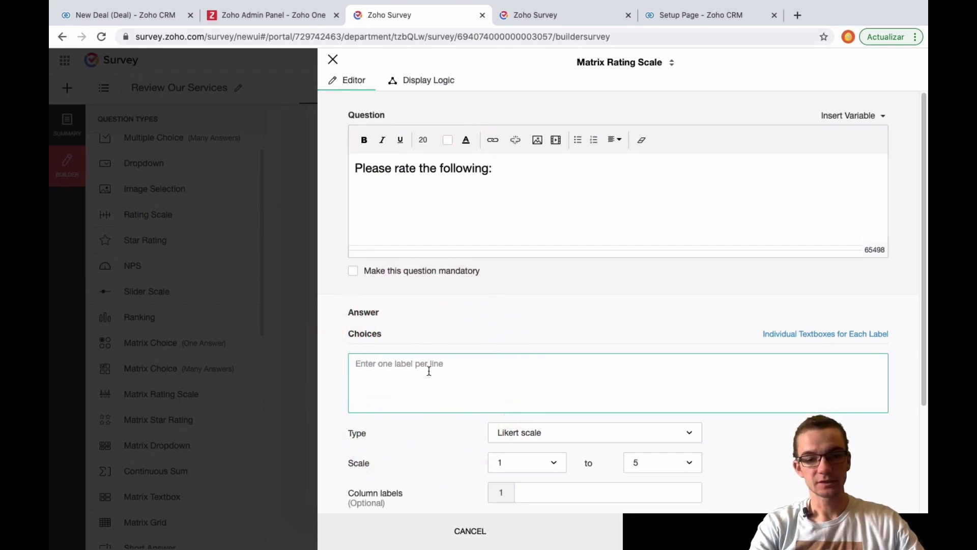
pyautogui.write('Ov')
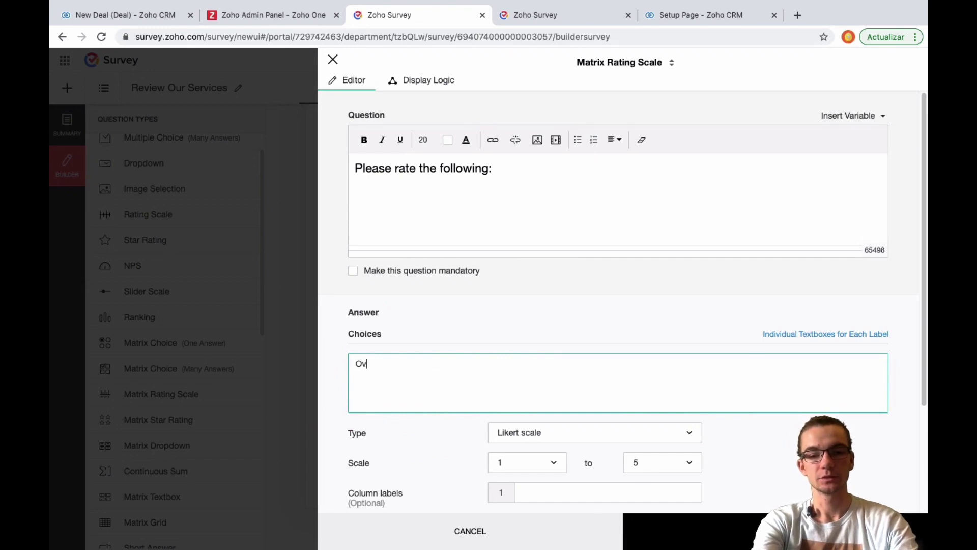
pyautogui.press('BackSpace')
pyautogui.press('BackSpace')
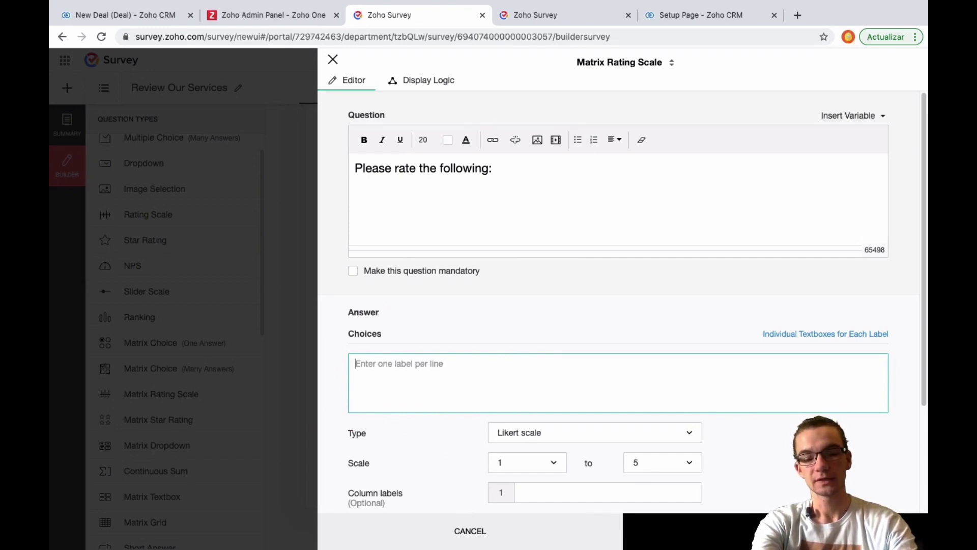
pyautogui.write("My advisor's reliability")
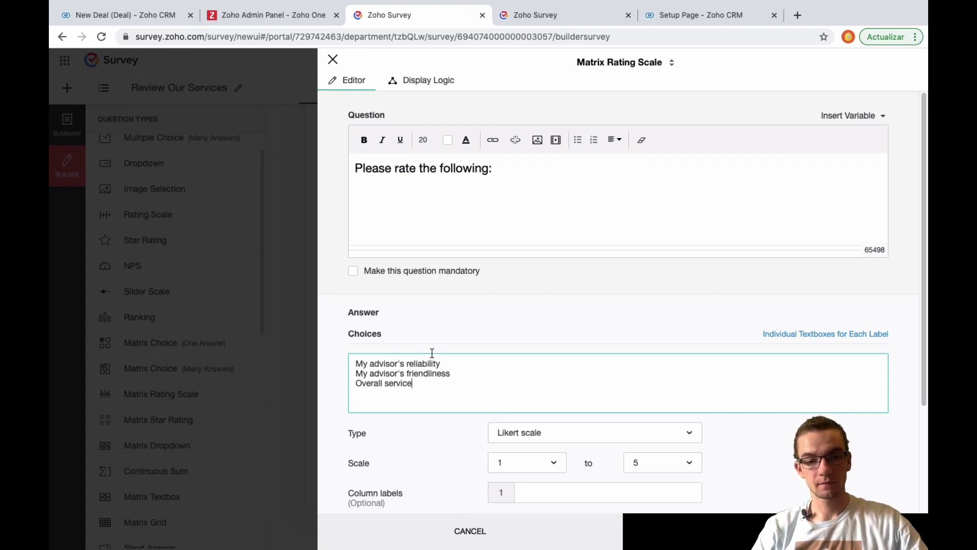
# Set the rating scale's upper end to 10 and label column 1 "Very Poor" and column 10 "Out of This World!".
pyautogui.scroll(-3, 458, 346)
pyautogui.click(657, 399)
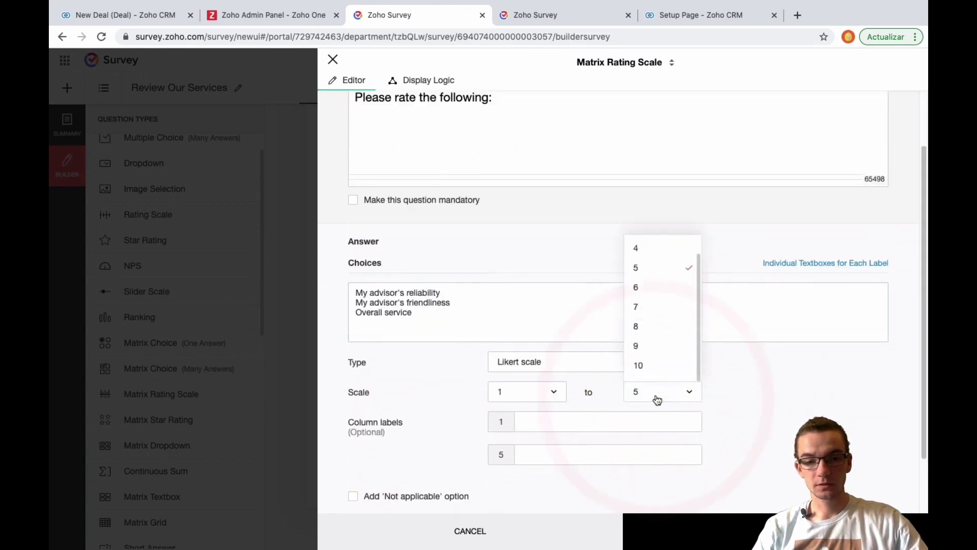
pyautogui.click(658, 366)
pyautogui.scroll(-1, 481, 400)
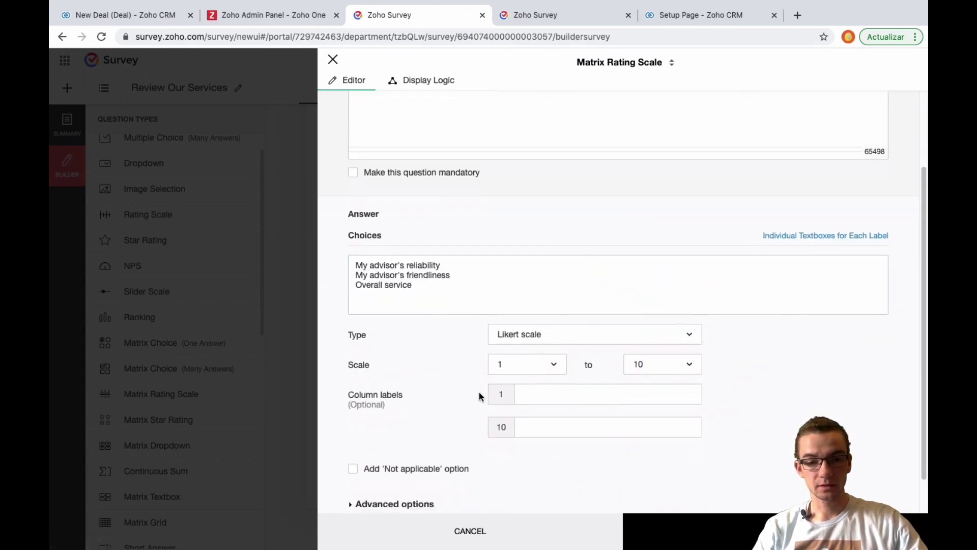
pyautogui.click(528, 379)
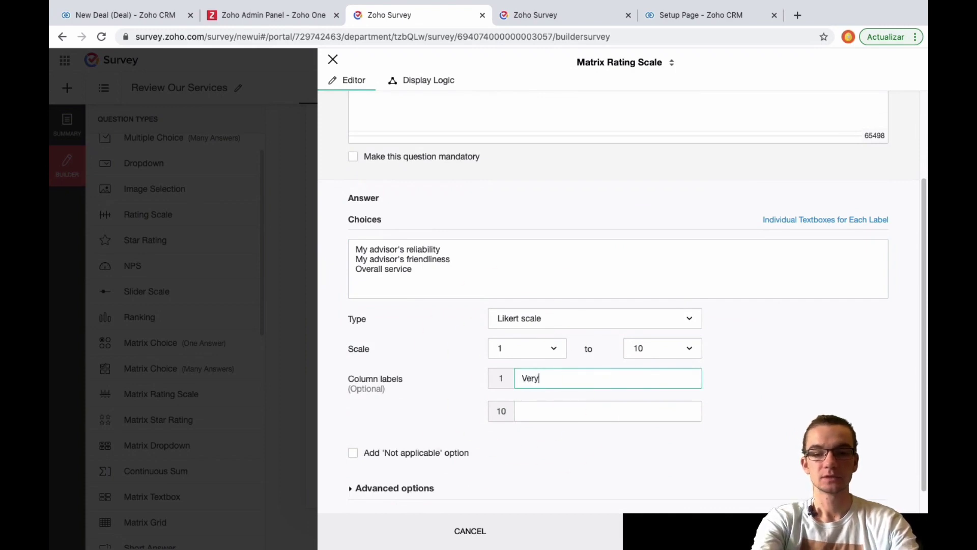
pyautogui.press('Tab')
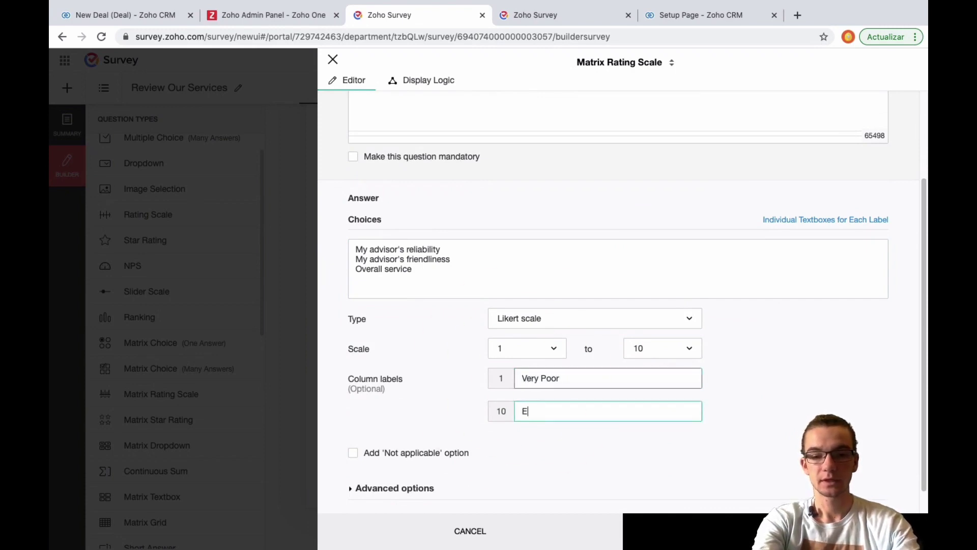
pyautogui.write('Excellent')
pyautogui.hotkey('ctrl', 'a')
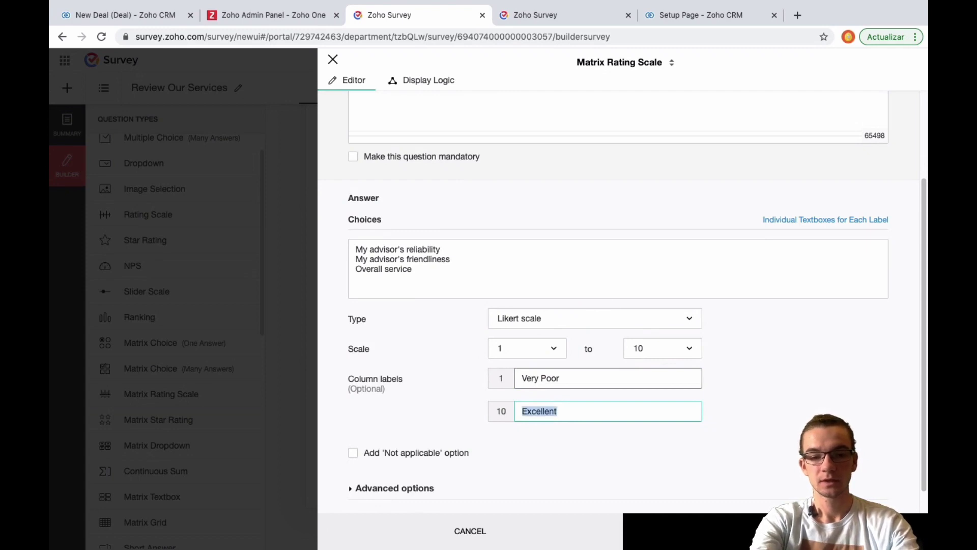
pyautogui.write('Out of This World!')
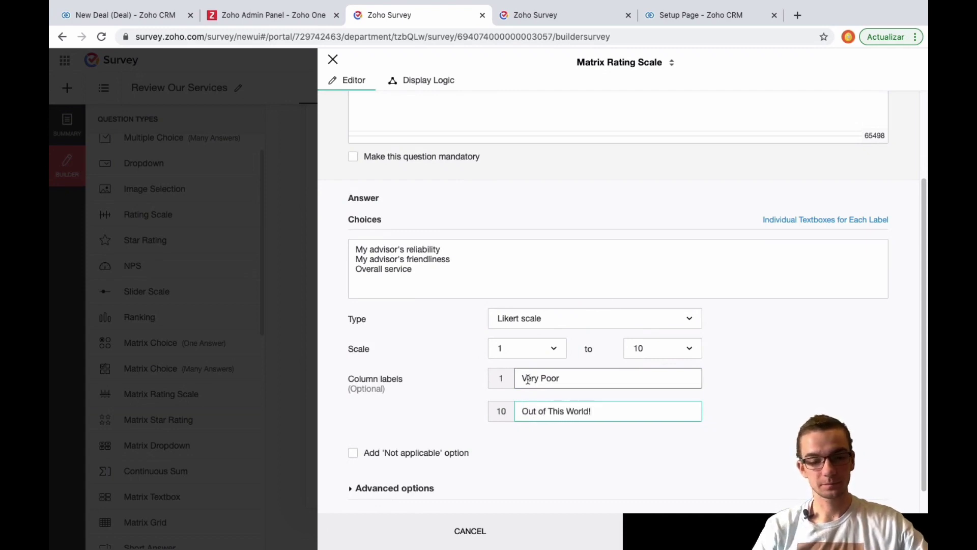
# Make the matrix rating question mandatory and save it to the survey.
pyautogui.scroll(-1, 442, 389)
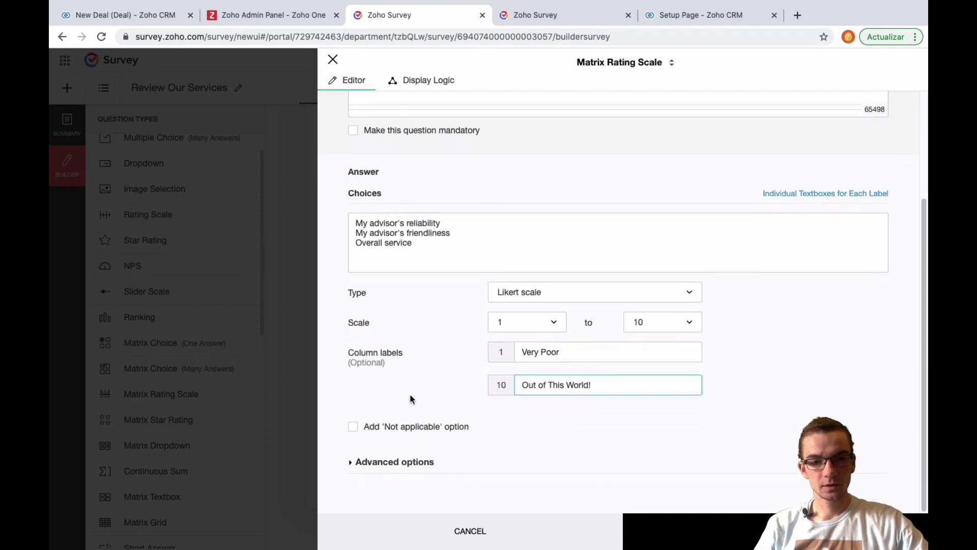
pyautogui.scroll(2, 381, 290)
pyautogui.click(385, 187)
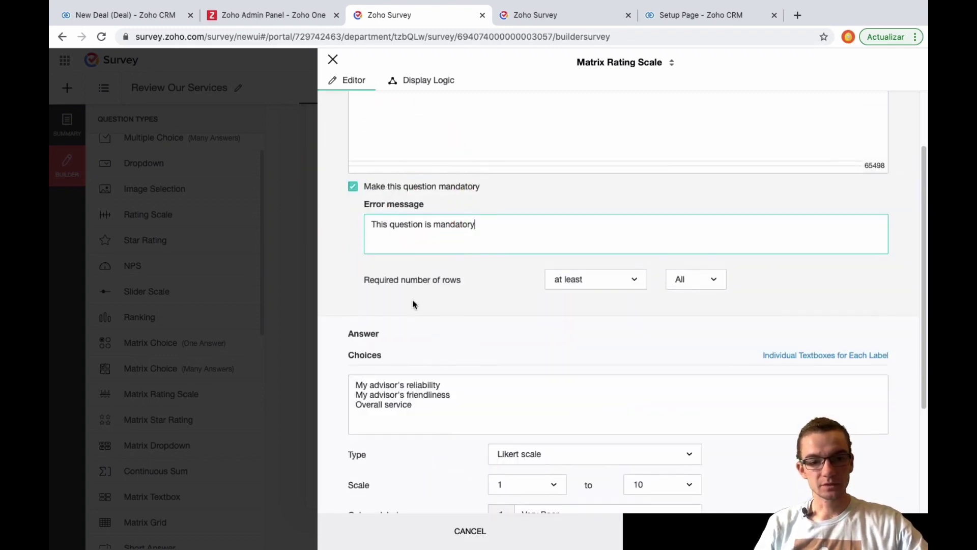
pyautogui.scroll(-5, 437, 399)
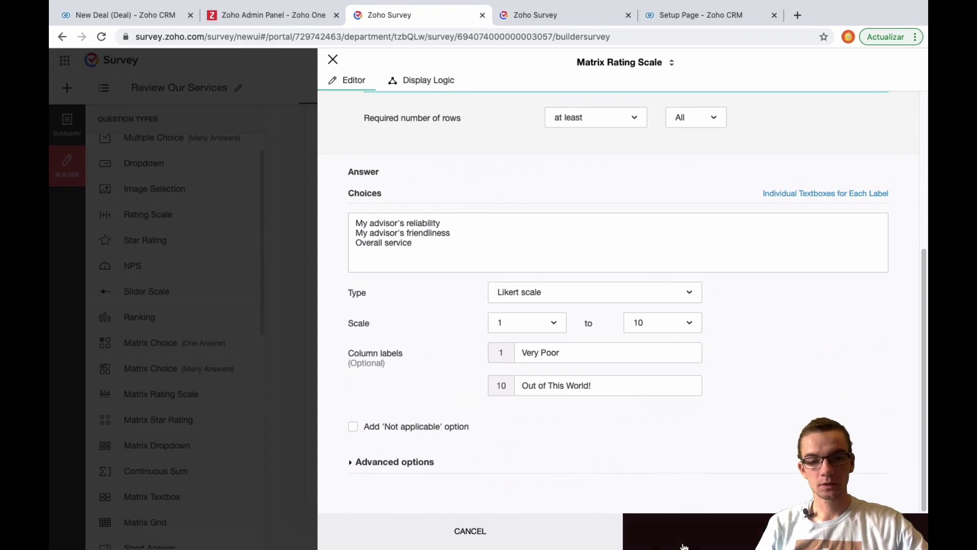
pyautogui.click(722, 536)
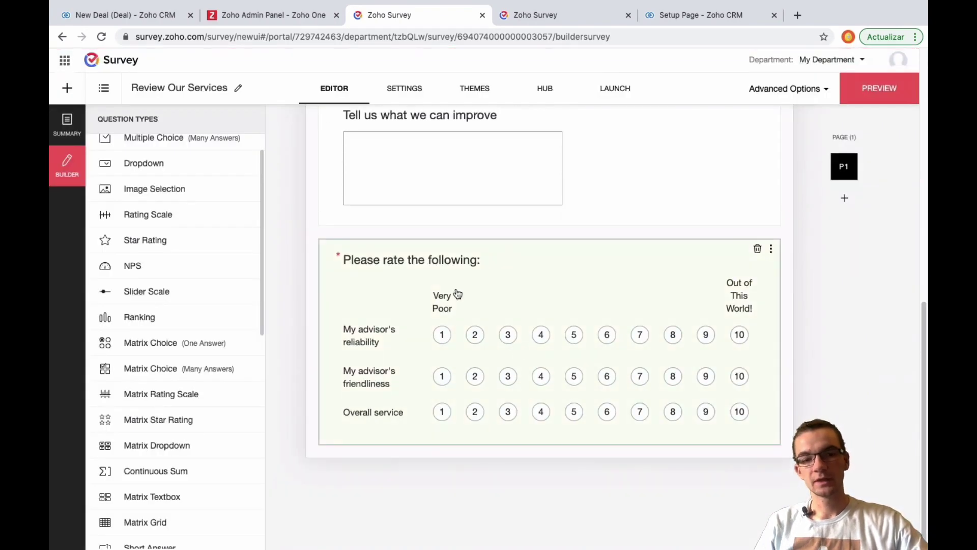
# Review the survey's questions from "Your Name" to the matrix rating, along with the available question types.
pyautogui.scroll(8, 436, 279)
pyautogui.scroll(2, 445, 286)
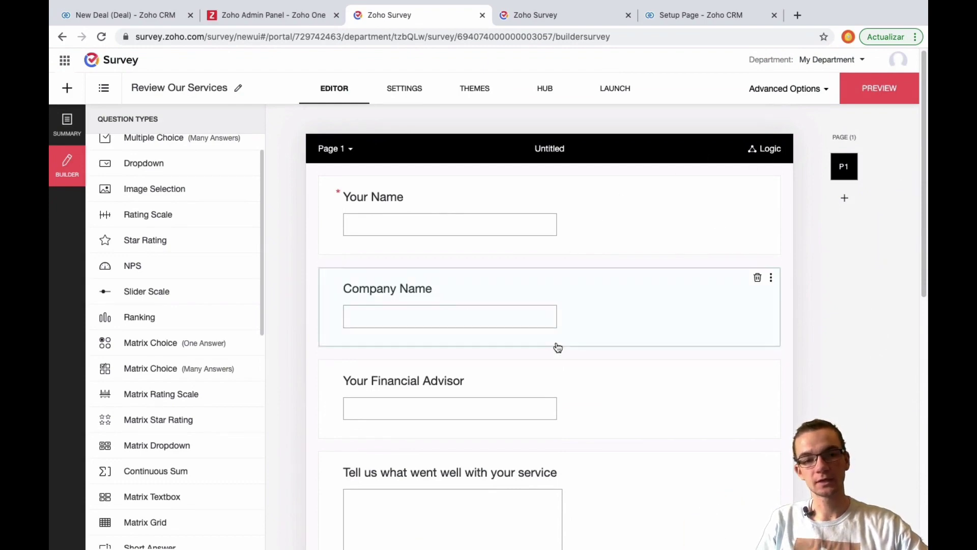
pyautogui.scroll(-6, 557, 347)
pyautogui.scroll(-2, 557, 346)
pyautogui.scroll(-4, 557, 345)
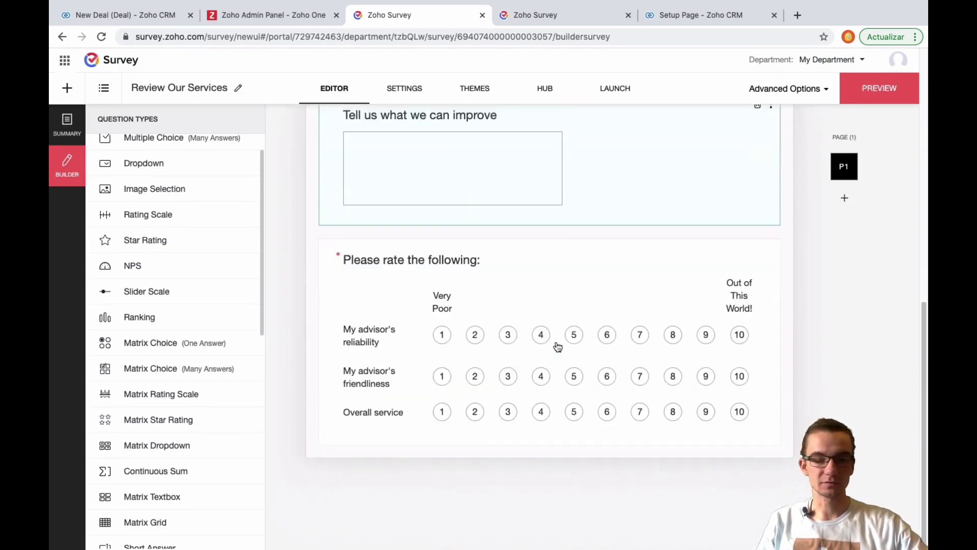
pyautogui.scroll(12, 557, 346)
pyautogui.scroll(3, 557, 345)
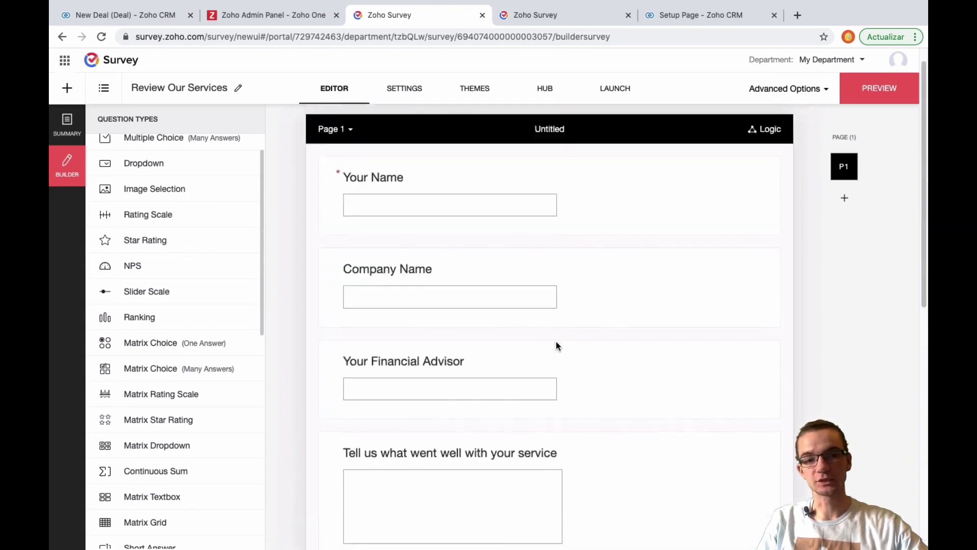
pyautogui.scroll(-4, 549, 348)
pyautogui.scroll(5, 551, 345)
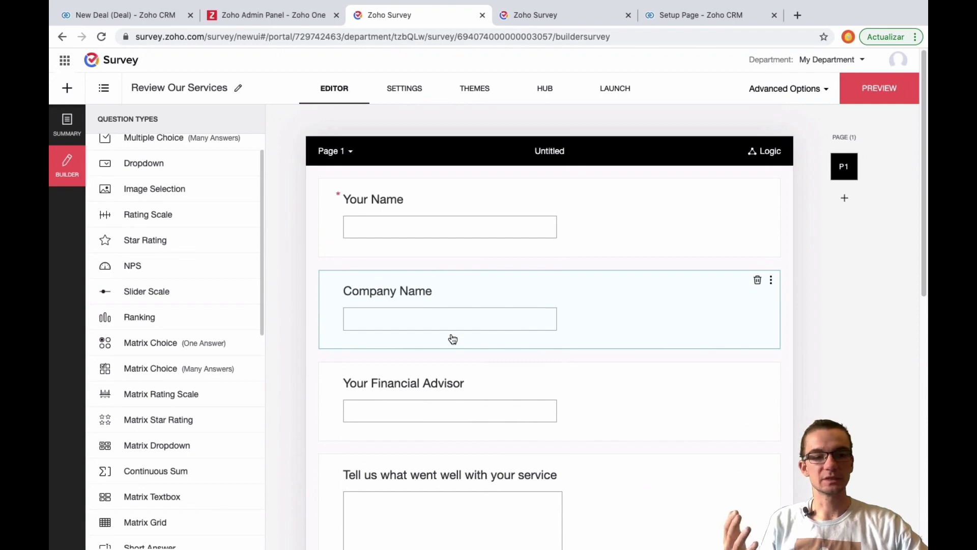
pyautogui.scroll(-10, 196, 319)
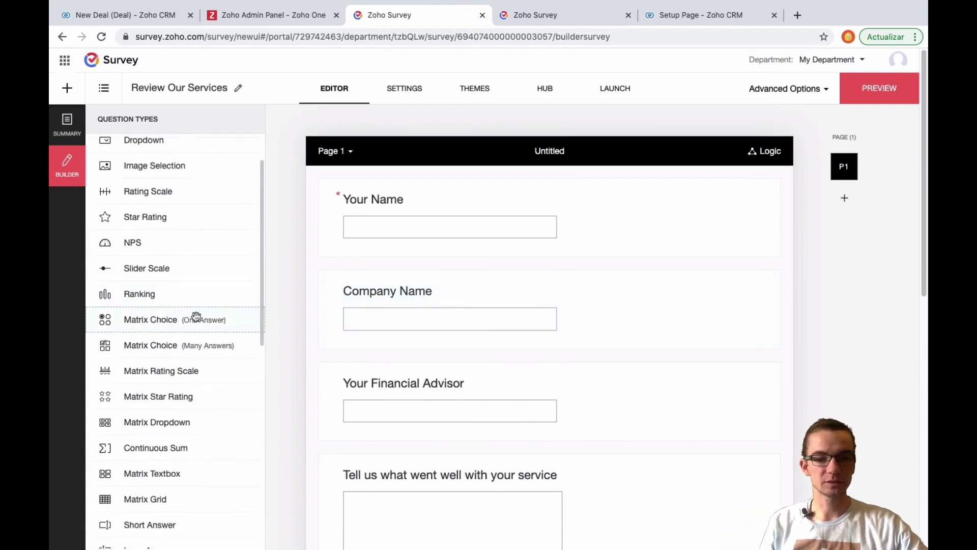
pyautogui.scroll(10, 198, 319)
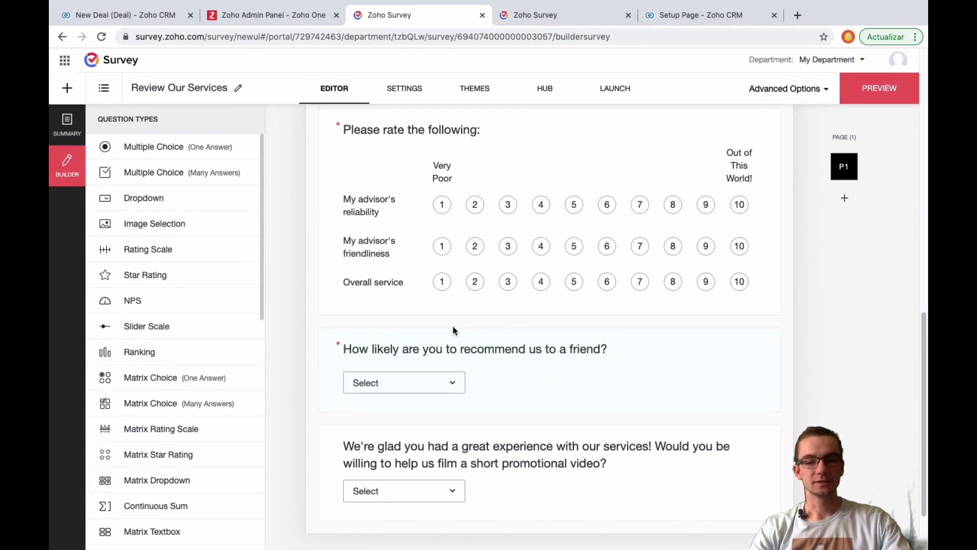
# Inspect the answer choices of the "How likely are you to recommend us to a friend?" dropdown question and close it unchanged.
pyautogui.click(522, 355)
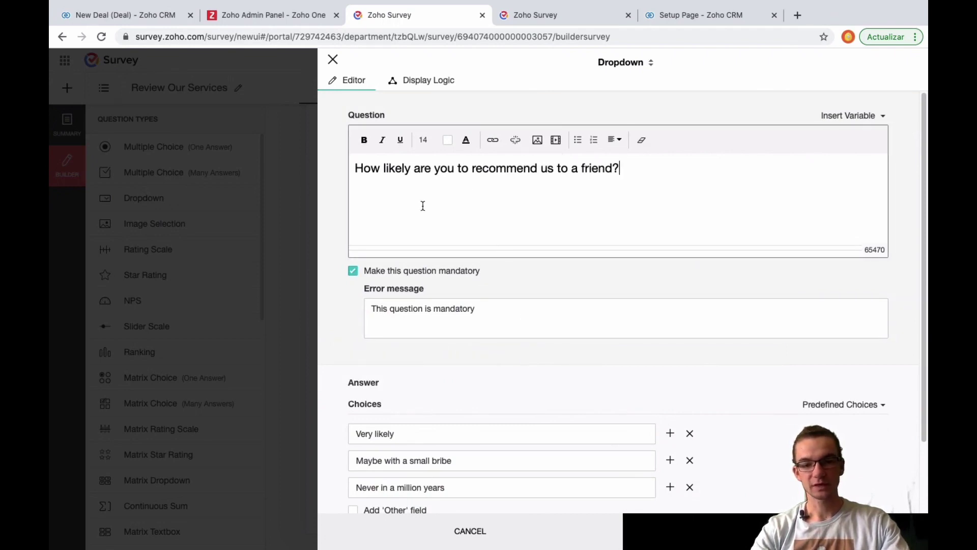
pyautogui.scroll(-3, 439, 301)
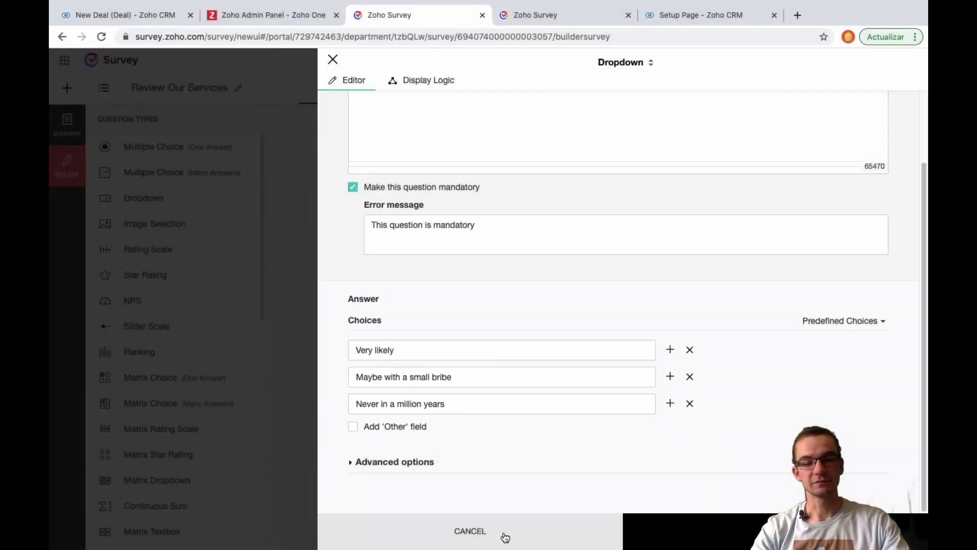
pyautogui.click(501, 533)
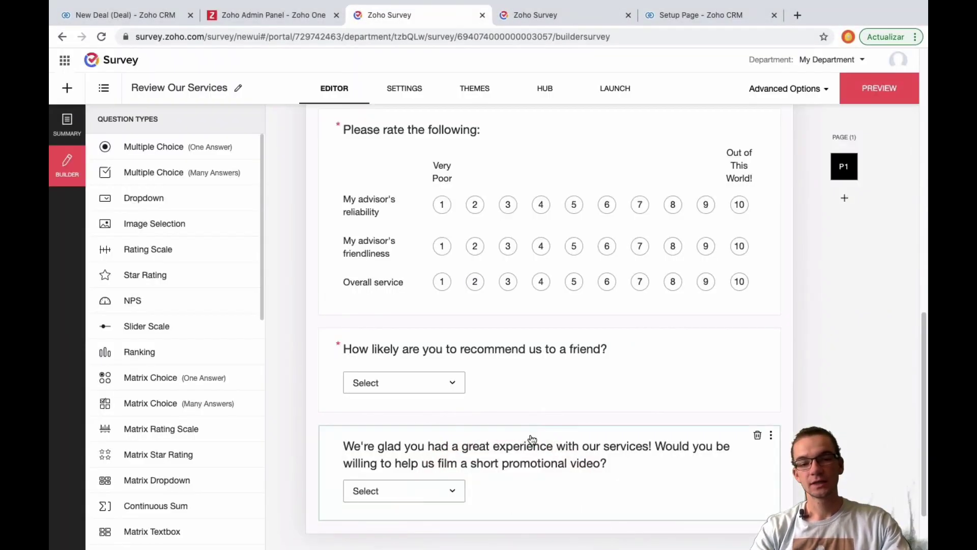
# Inspect the promotional video dropdown question's answer choices and display logic, then close it unchanged.
pyautogui.scroll(-3, 532, 437)
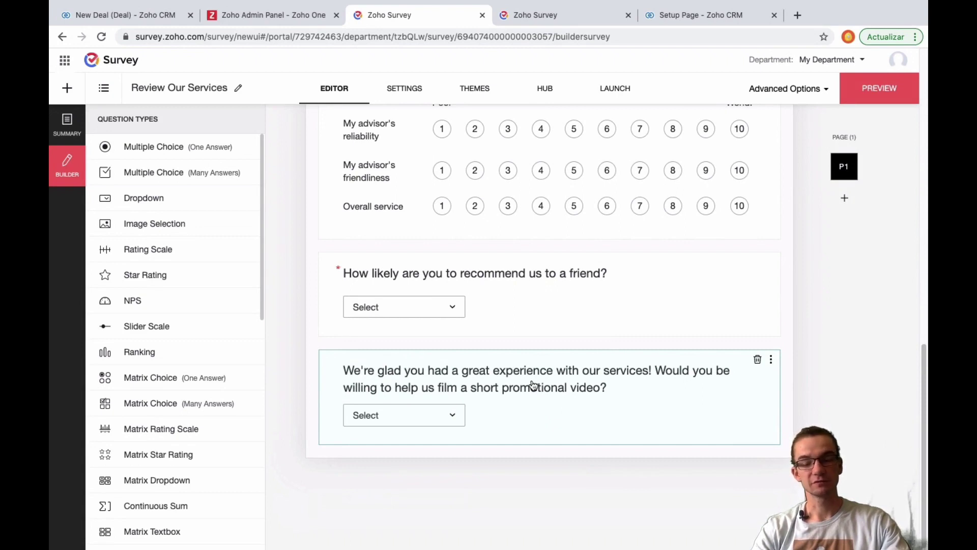
pyautogui.click(533, 385)
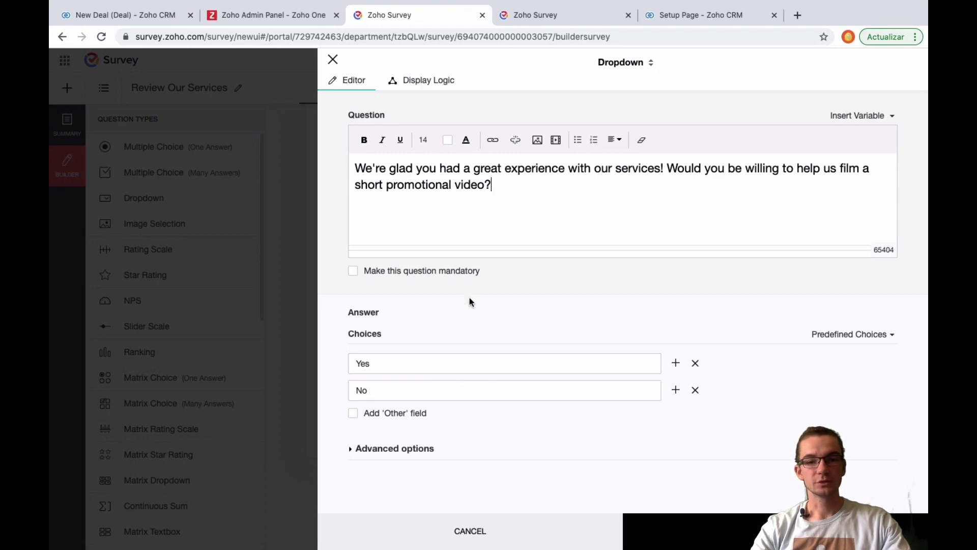
pyautogui.click(430, 79)
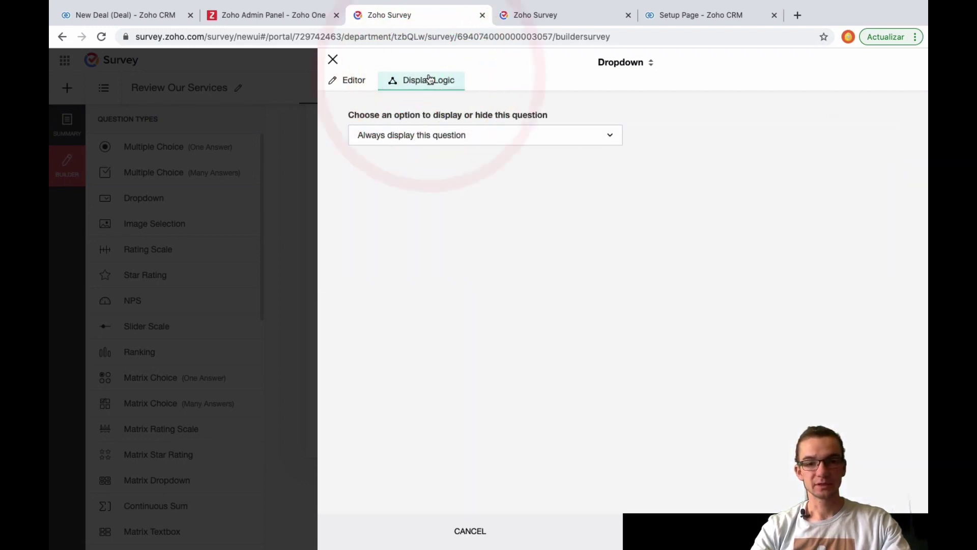
pyautogui.click(334, 60)
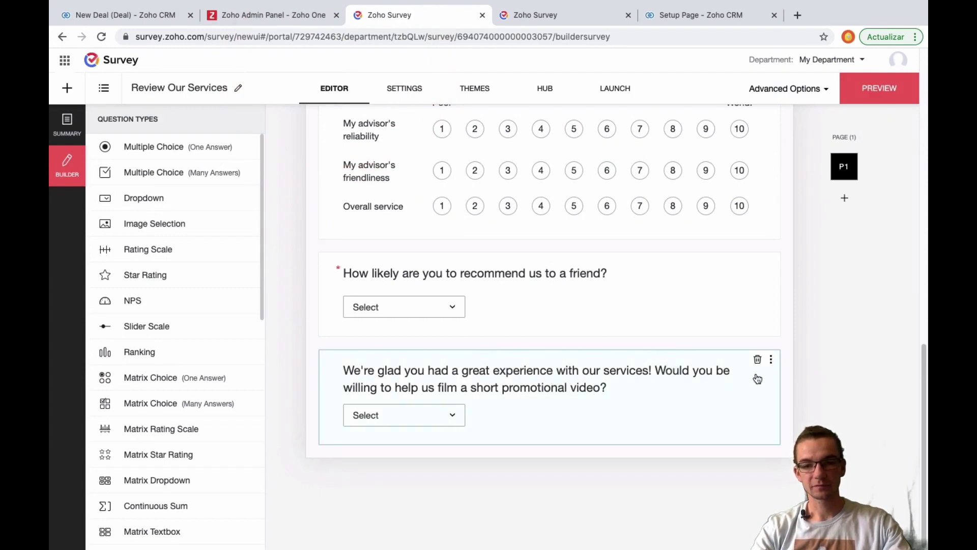
# Add saved logic displaying the promotional video question only if "How likely are you to recommend us to a friend?" is equal to "Very likely".
pyautogui.click(770, 359)
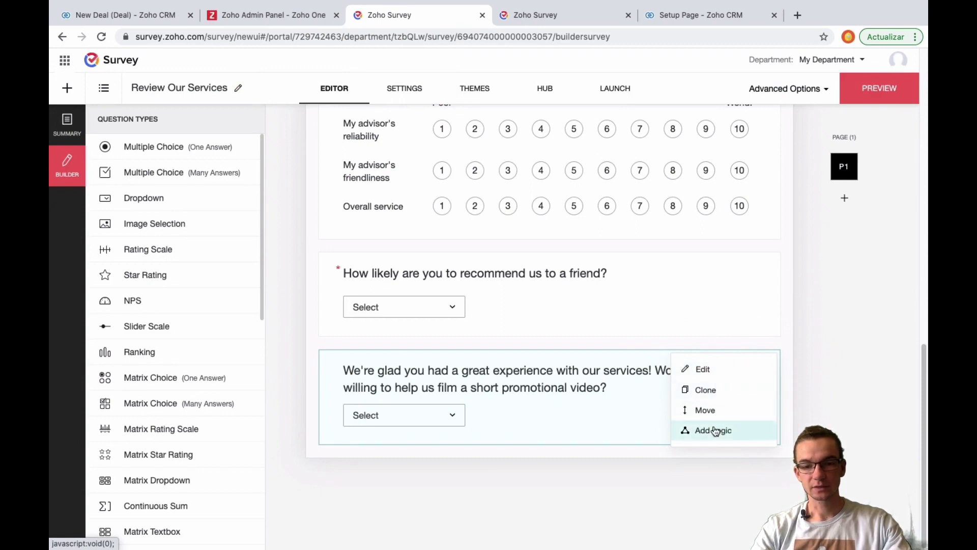
pyautogui.click(715, 431)
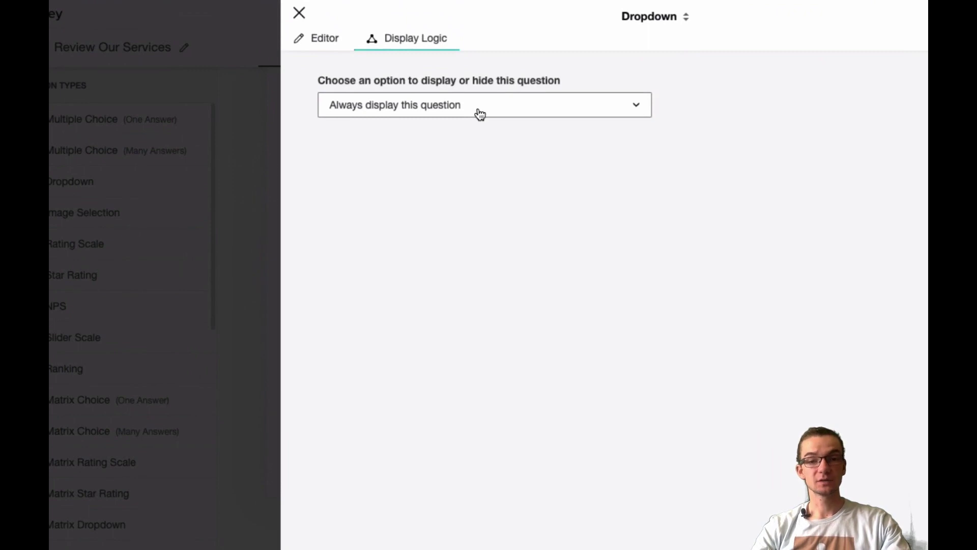
pyautogui.click(480, 113)
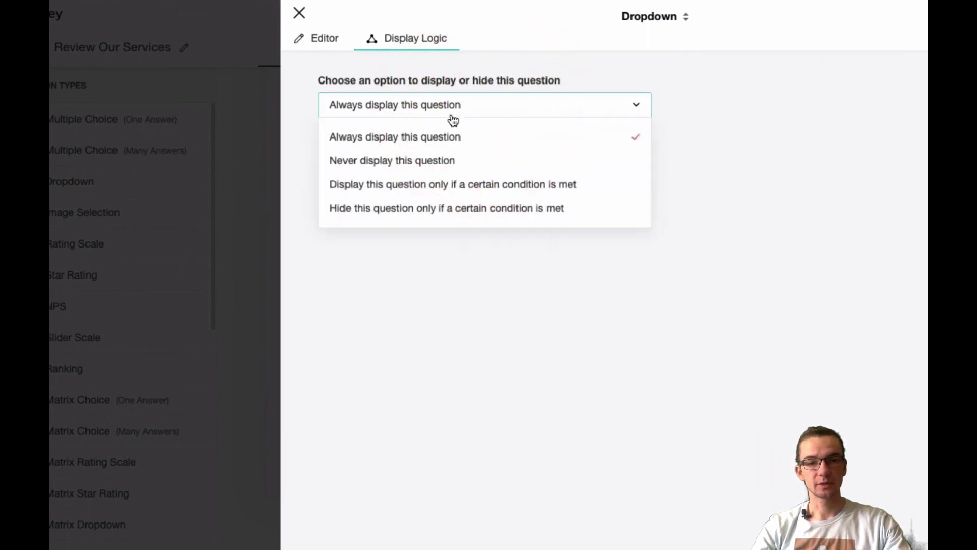
pyautogui.click(412, 186)
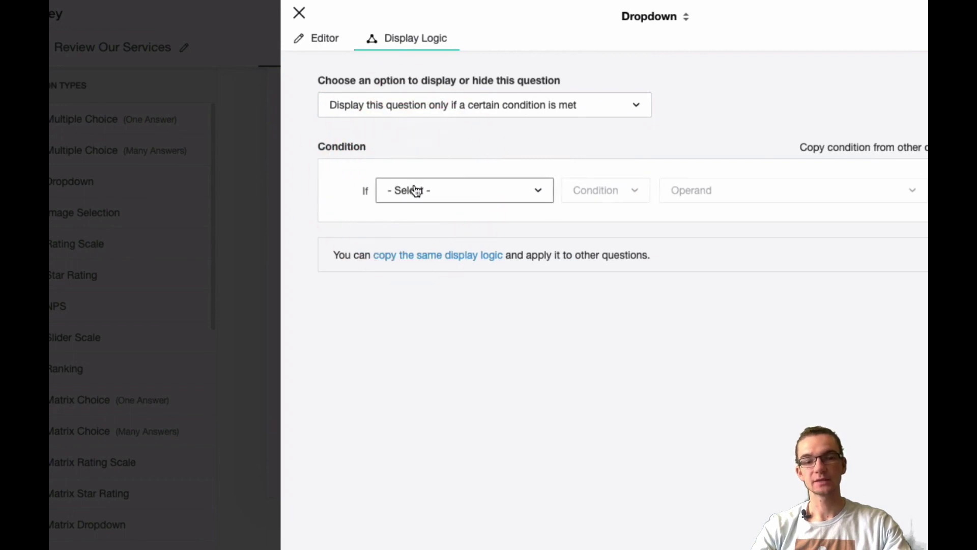
pyautogui.click(416, 190)
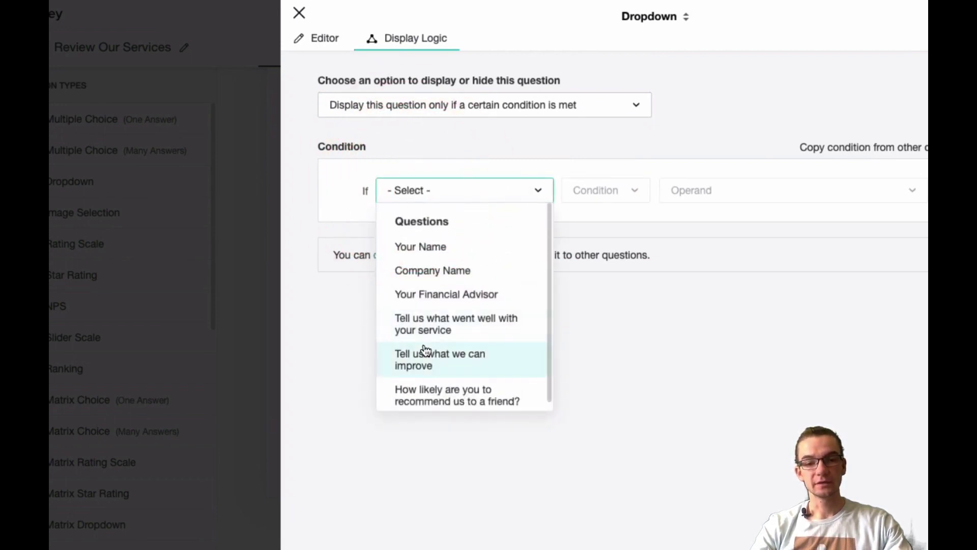
pyautogui.click(438, 382)
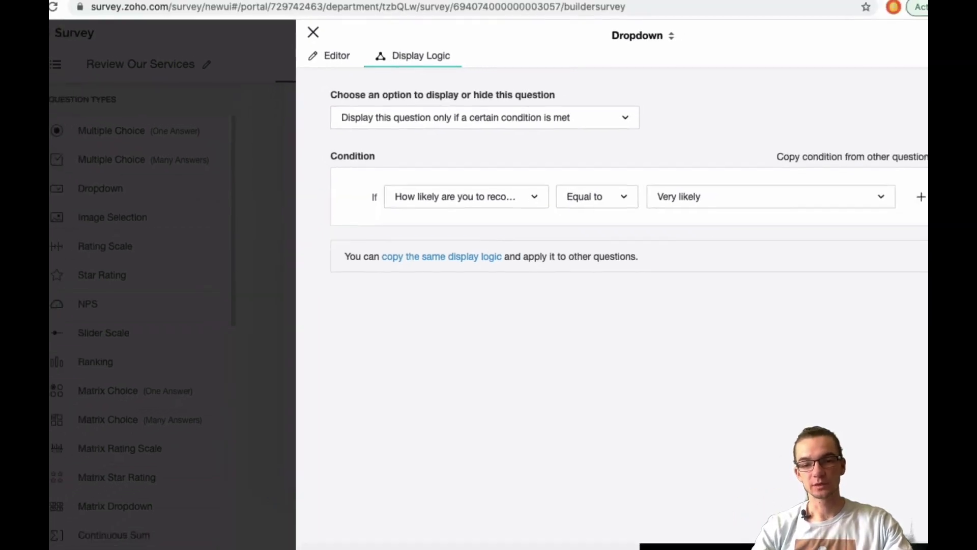
pyautogui.click(742, 519)
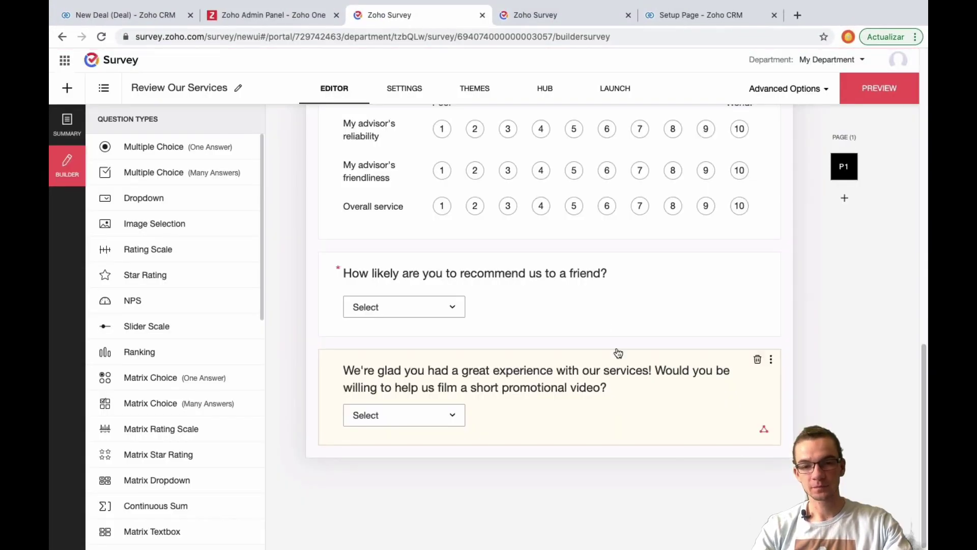
# Preview the survey in portrait phone, landscape phone and desktop layouts.
pyautogui.scroll(1, 580, 270)
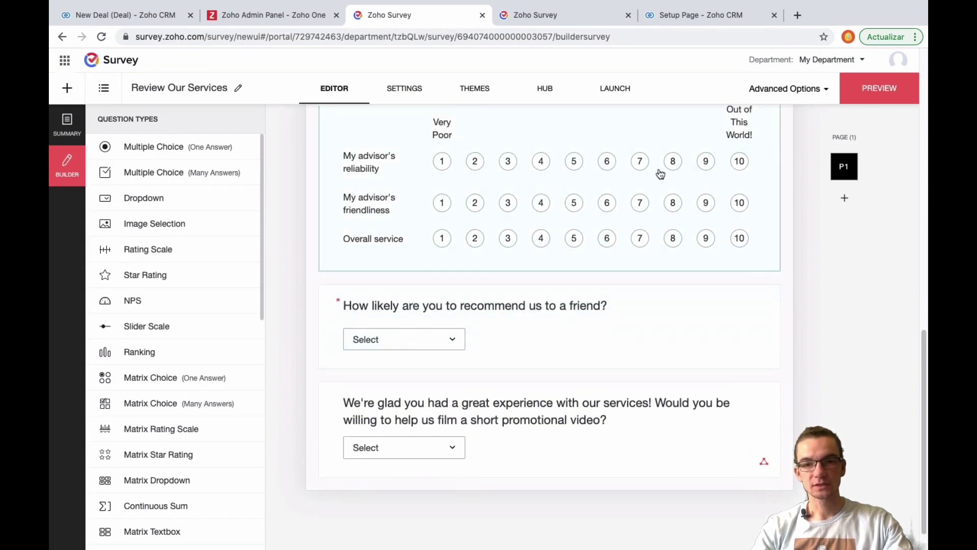
pyautogui.click(857, 90)
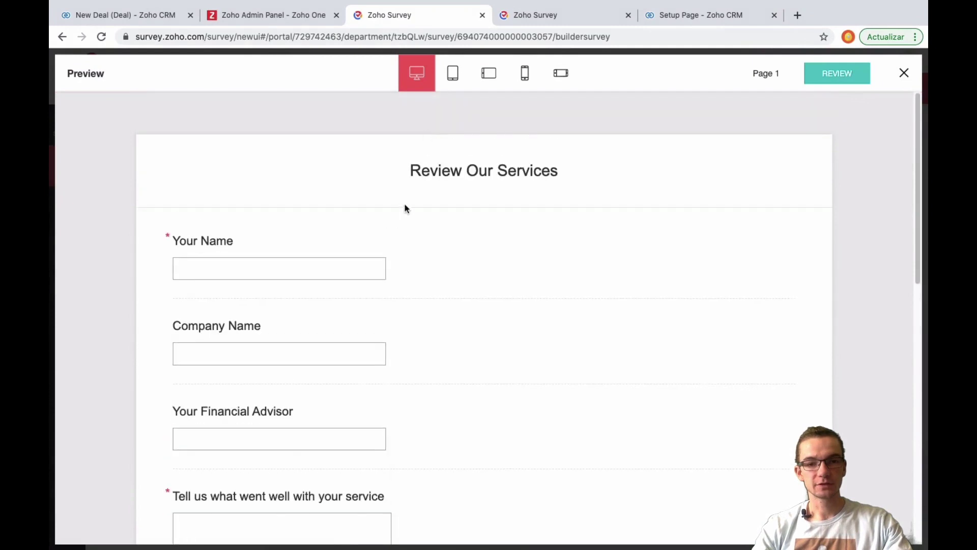
pyautogui.click(522, 73)
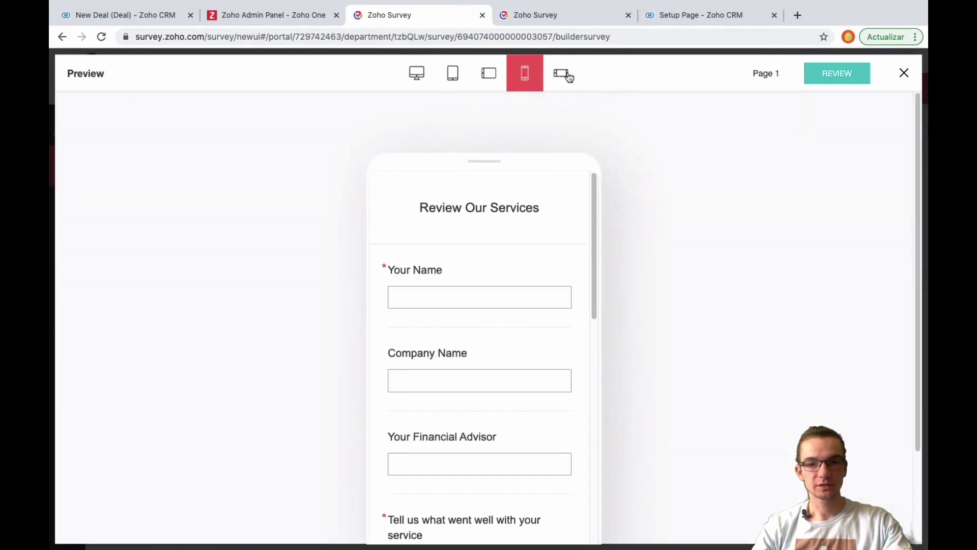
pyautogui.click(562, 73)
pyautogui.click(418, 76)
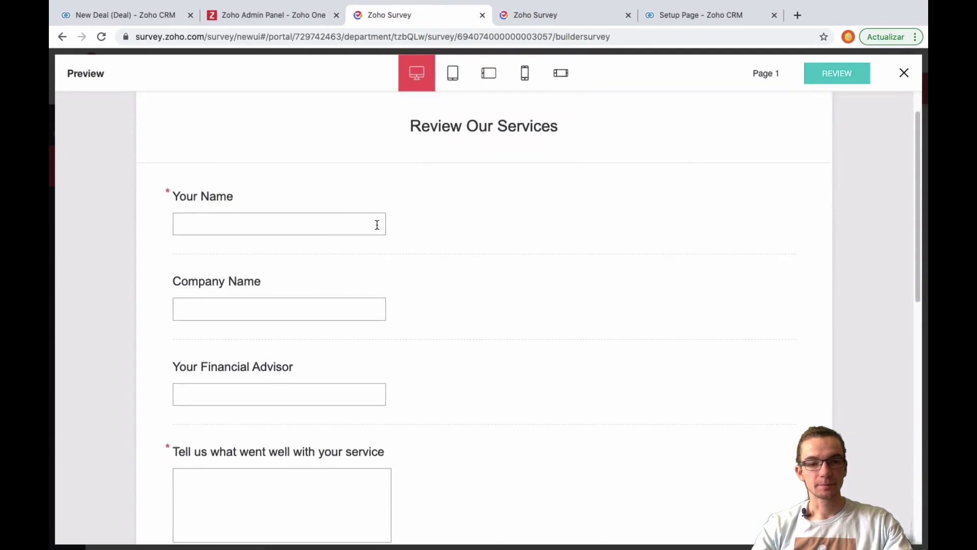
# Test the display logic in the preview by answering "Very likely" to the recommendation question and "Yes" to the promotional video question, then close the preview.
pyautogui.scroll(-10, 267, 382)
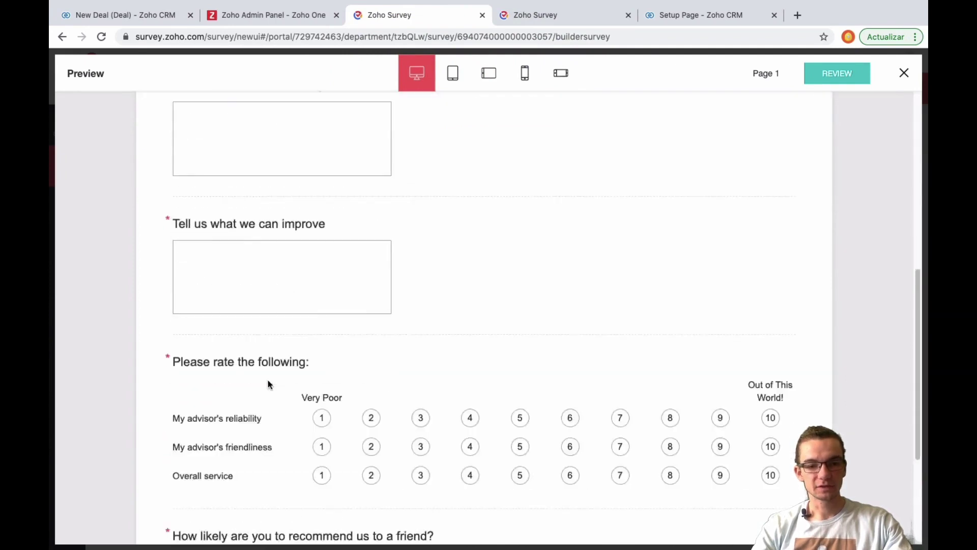
pyautogui.click(256, 384)
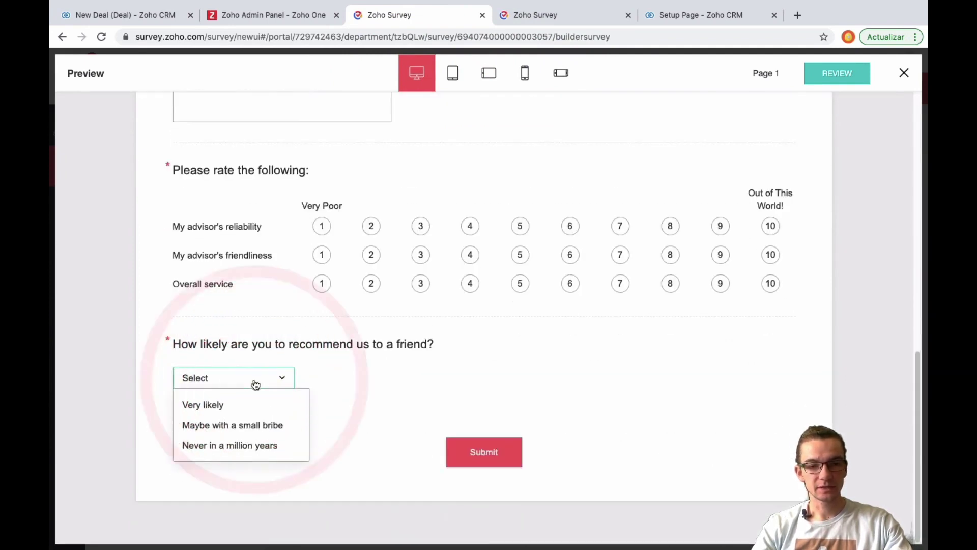
pyautogui.click(234, 408)
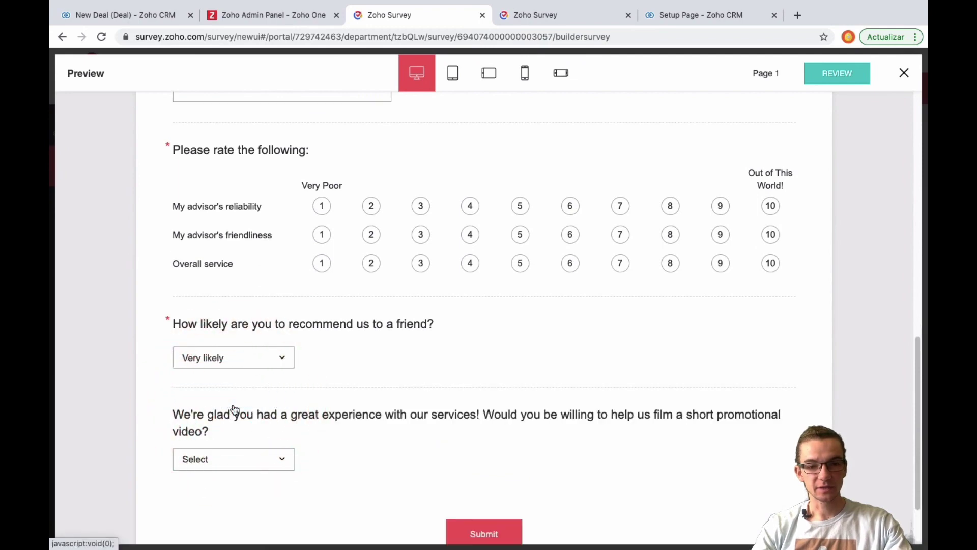
pyautogui.scroll(-2, 235, 400)
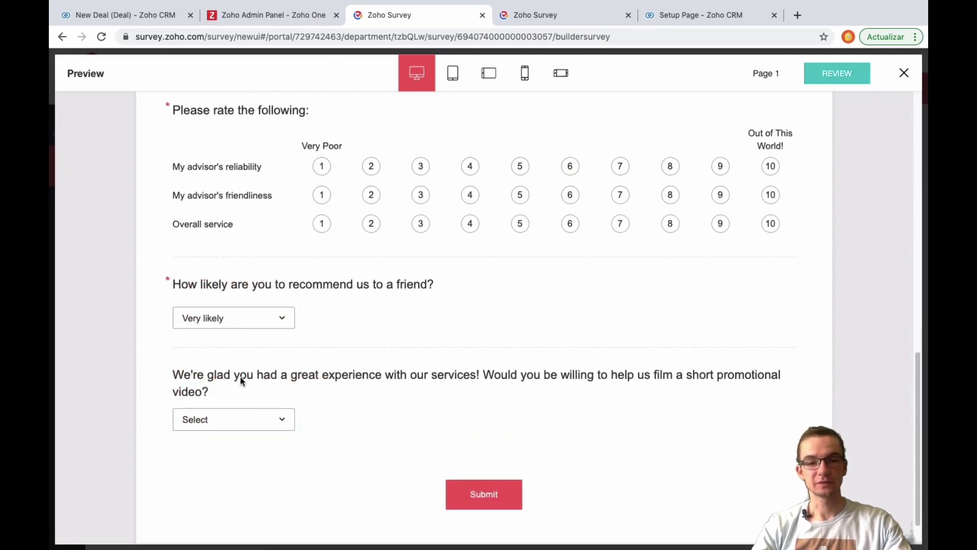
pyautogui.click(236, 419)
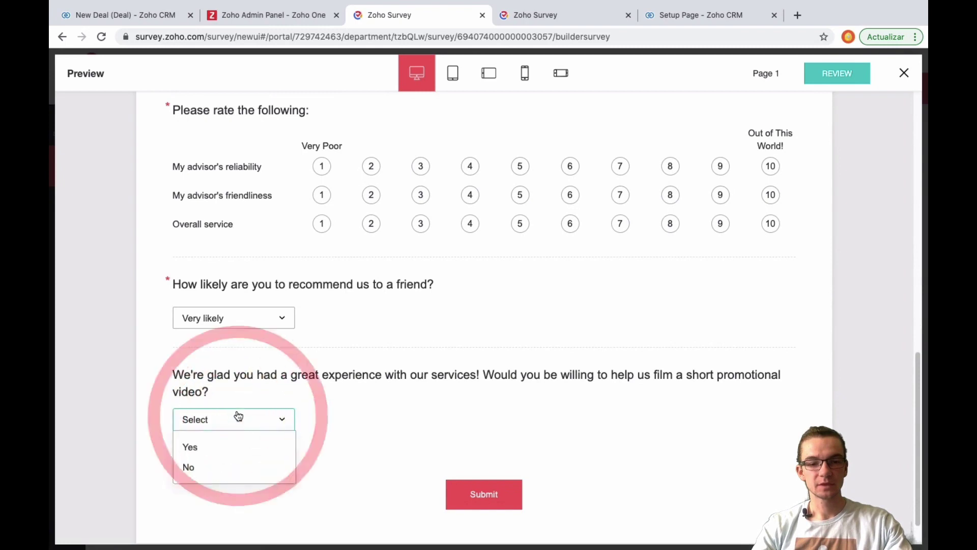
pyautogui.click(217, 448)
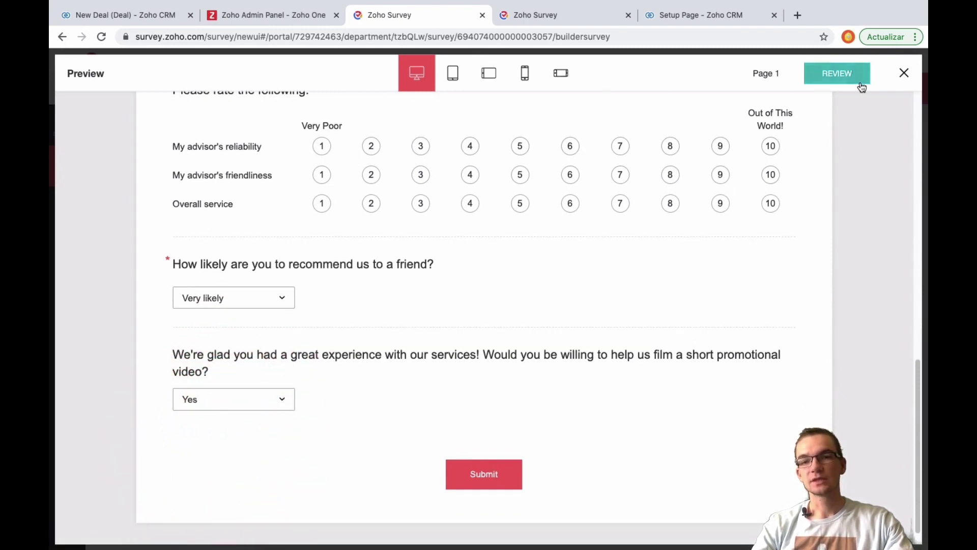
pyautogui.click(904, 75)
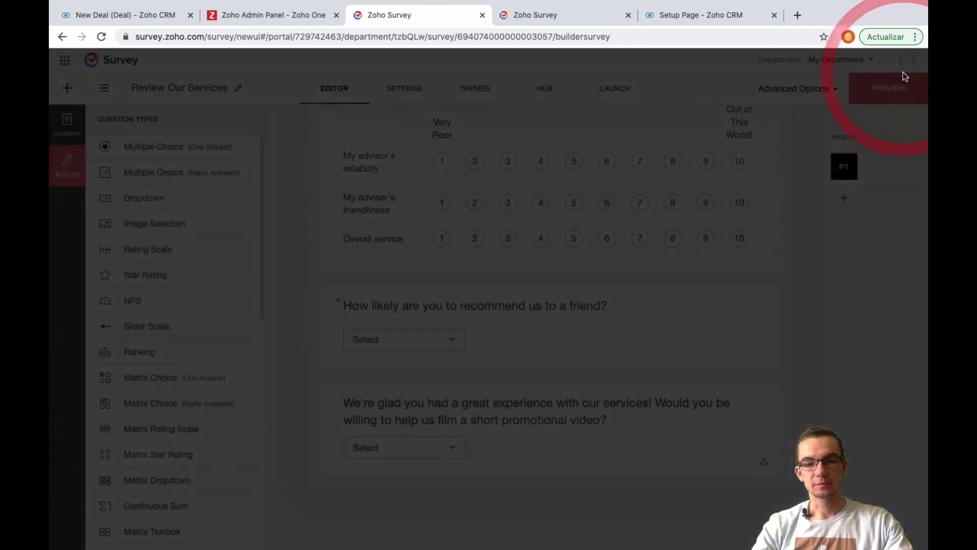
pyautogui.scroll(7, 484, 211)
pyautogui.scroll(6, 502, 168)
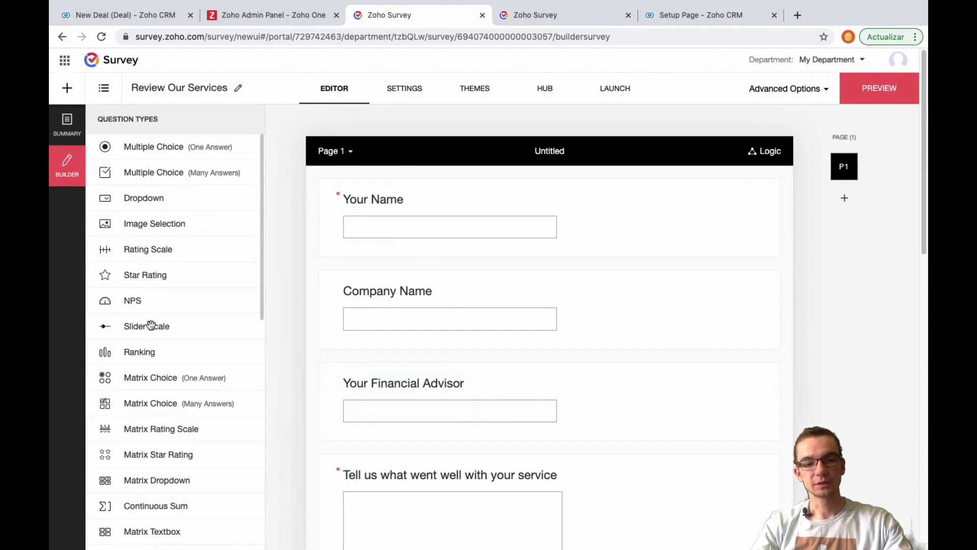
pyautogui.scroll(-12, 474, 334)
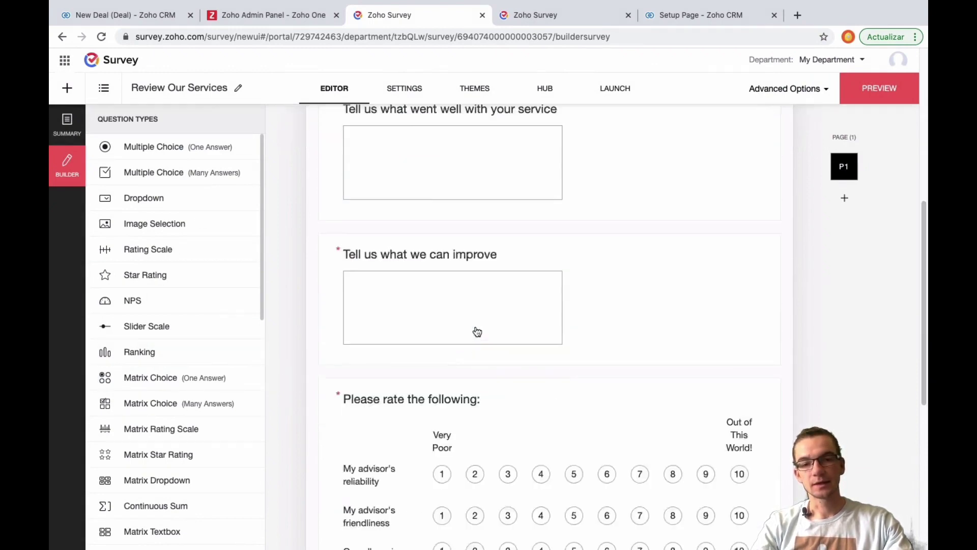
pyautogui.scroll(12, 478, 331)
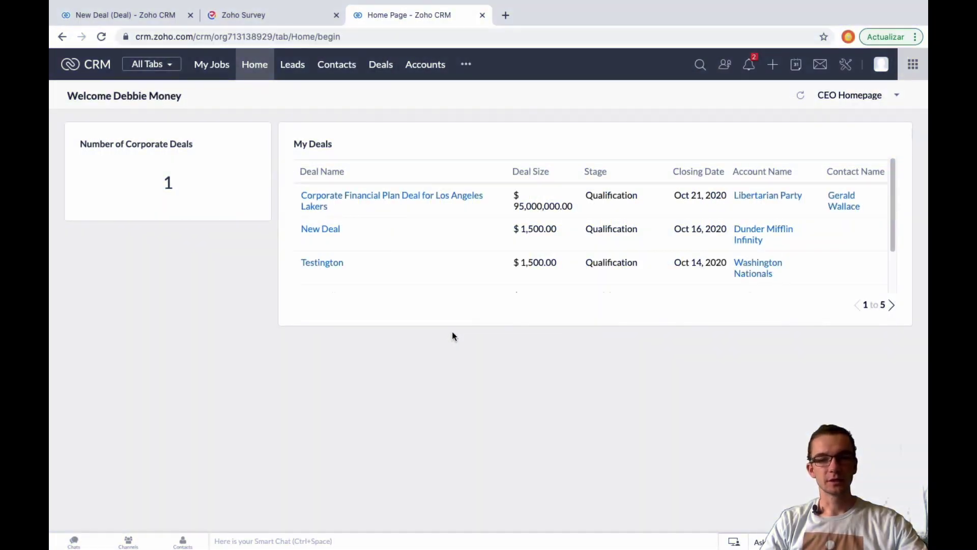
# Open the CRM's Modules and Fields setup, look at a blank new-module layout, and cancel it without saving.
pyautogui.click(846, 66)
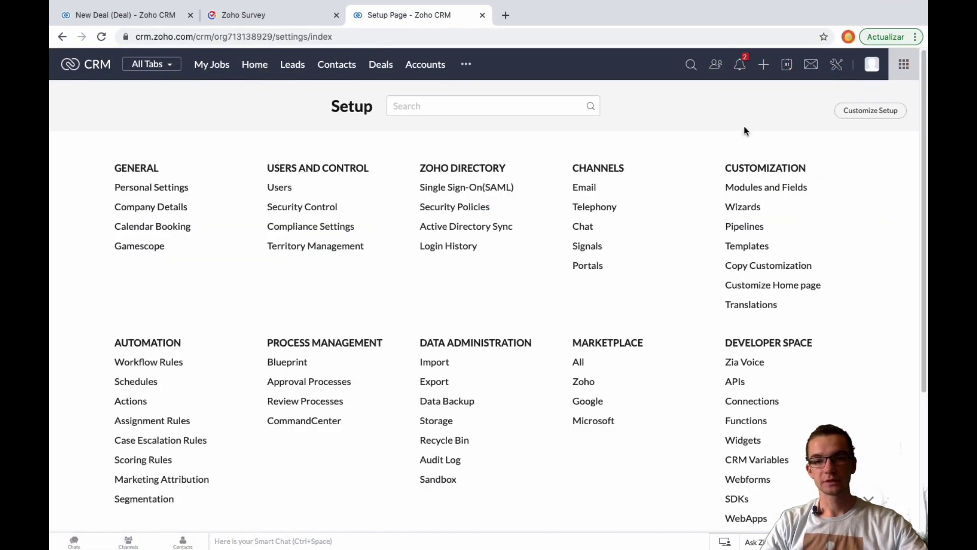
pyautogui.click(734, 187)
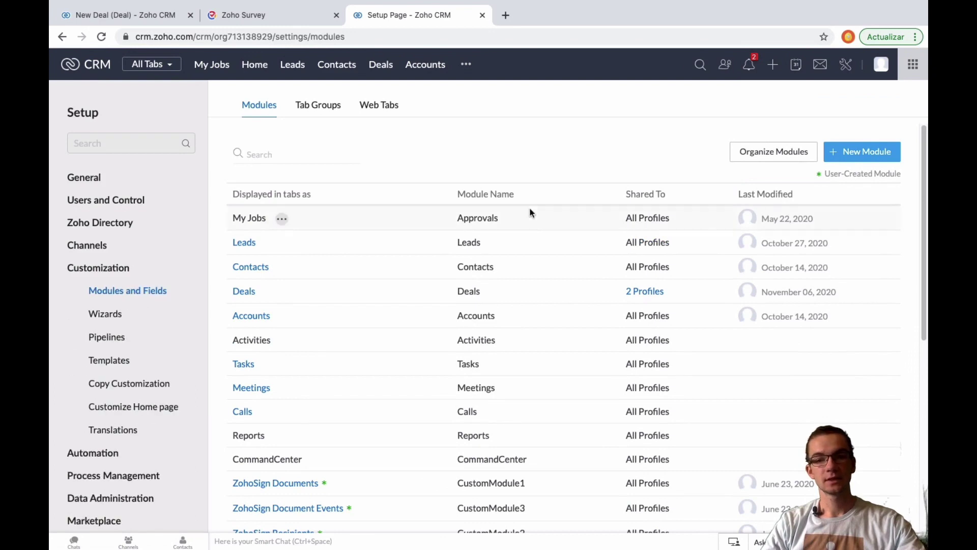
pyautogui.click(857, 152)
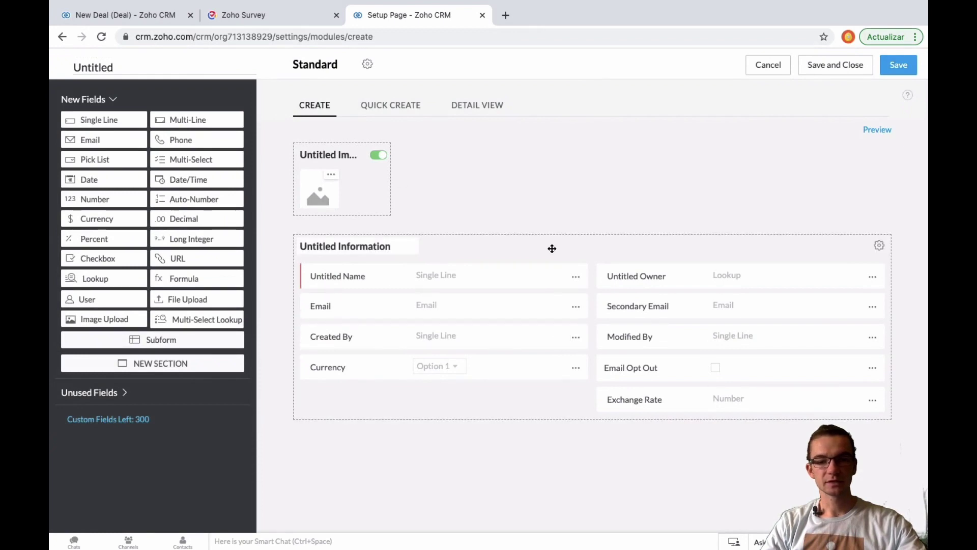
pyautogui.click(769, 66)
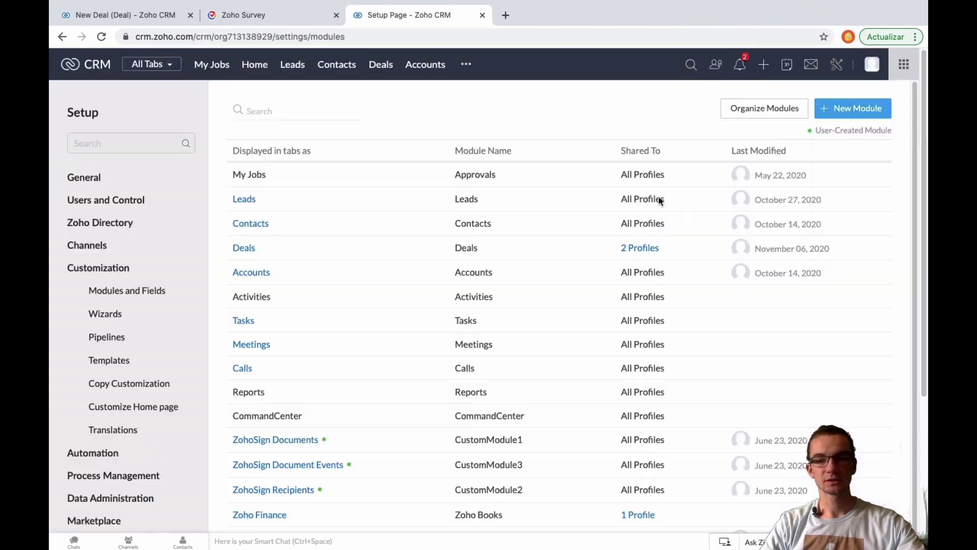
# Open the Standard layout of the Service Reviews module to examine its fields.
pyautogui.scroll(-7, 414, 344)
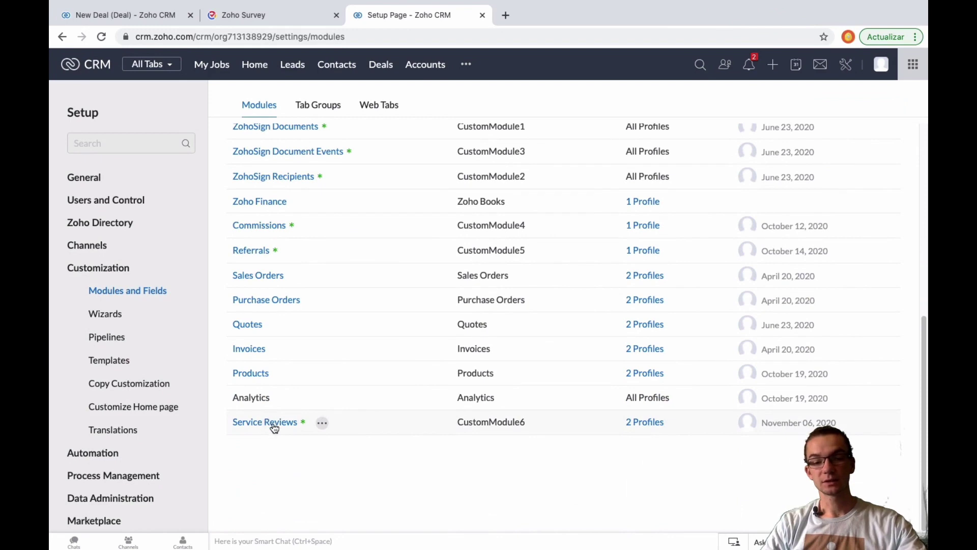
pyautogui.moveTo(273, 425)
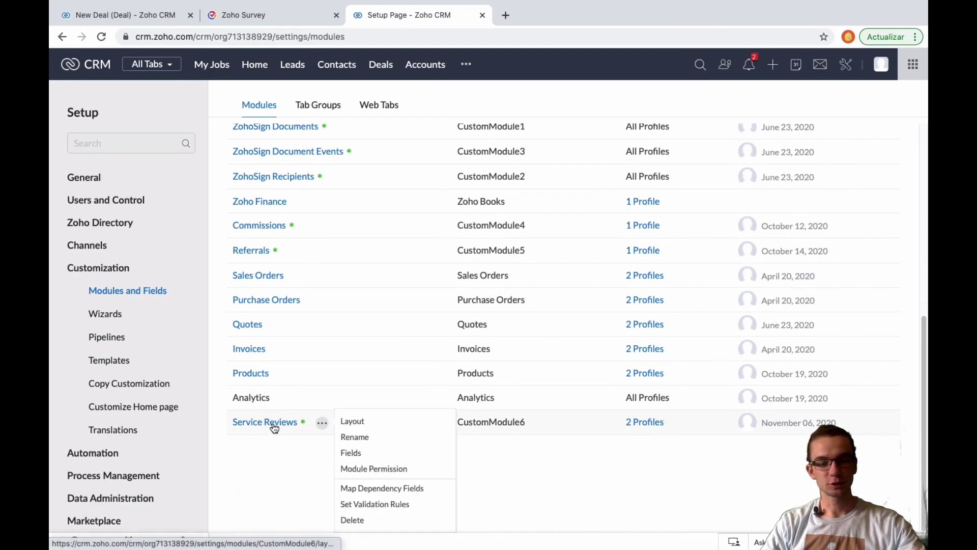
pyautogui.click(274, 427)
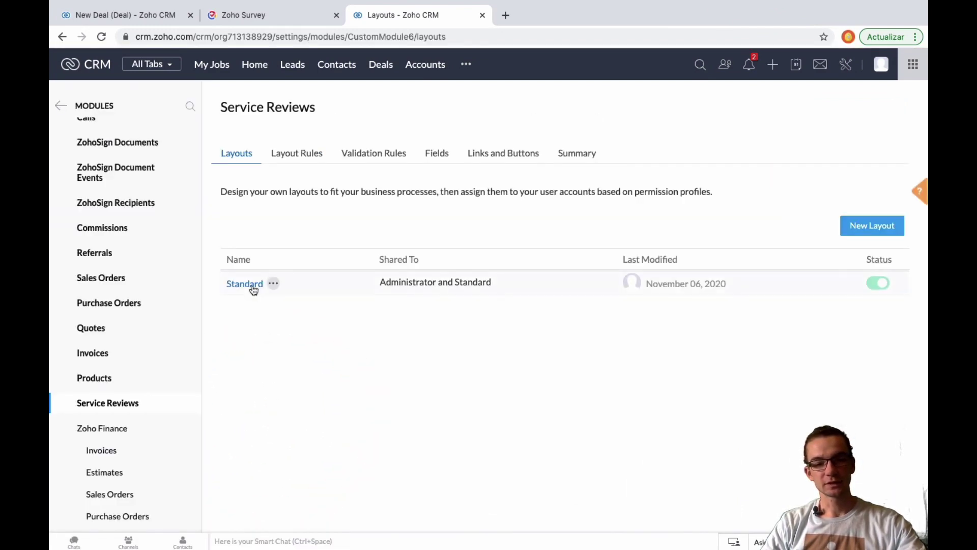
pyautogui.click(252, 285)
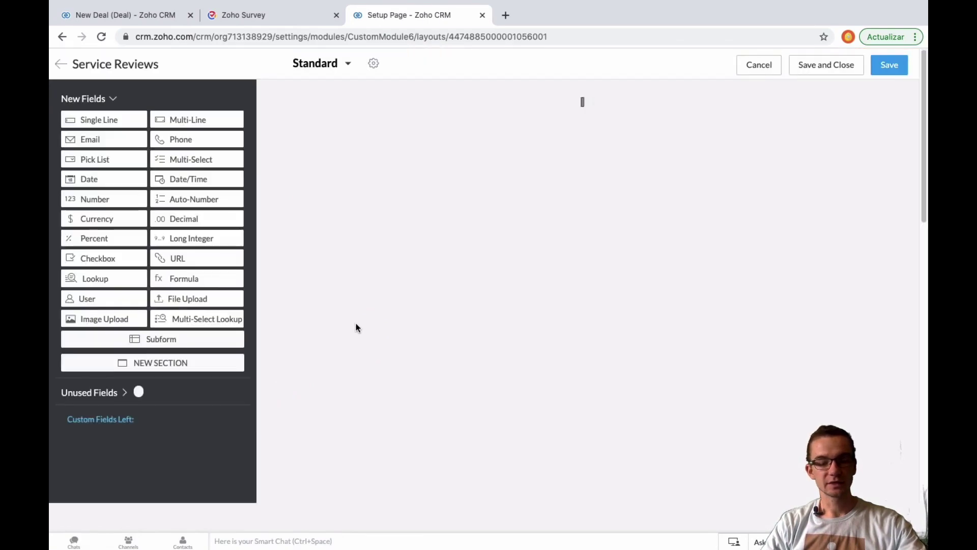
pyautogui.scroll(-1, 432, 330)
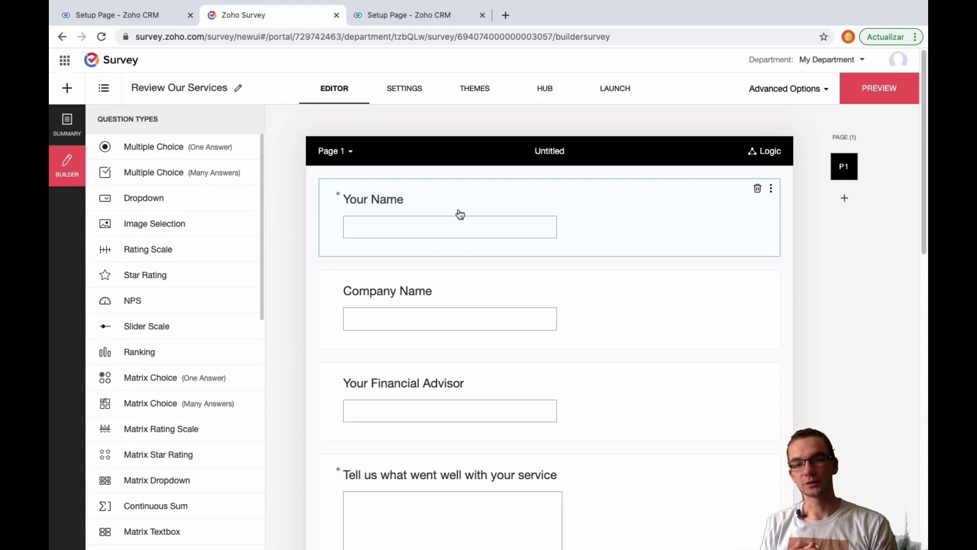
# Switch to the Review Our Services survey in Zoho Survey, look over its questions, and open its custom variables.
pyautogui.scroll(-7, 460, 214)
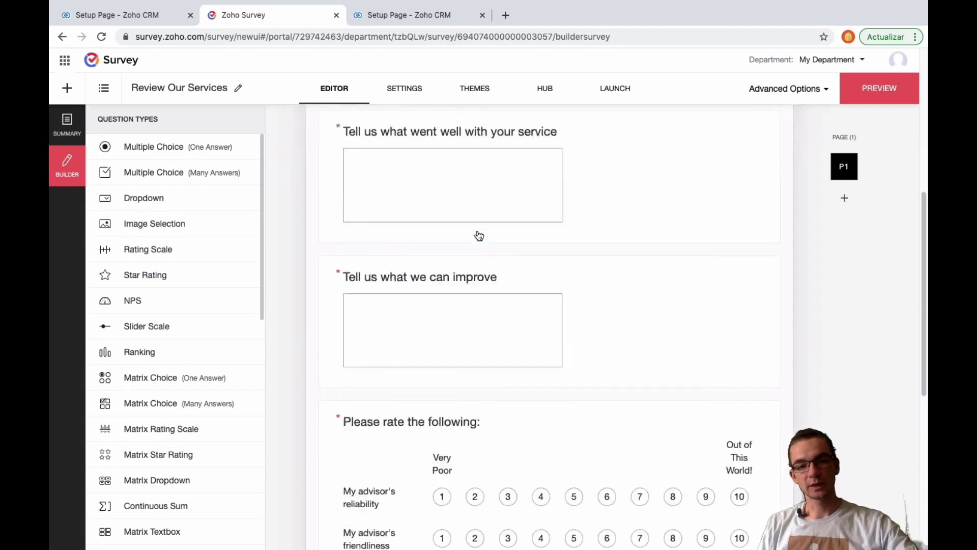
pyautogui.scroll(7, 482, 212)
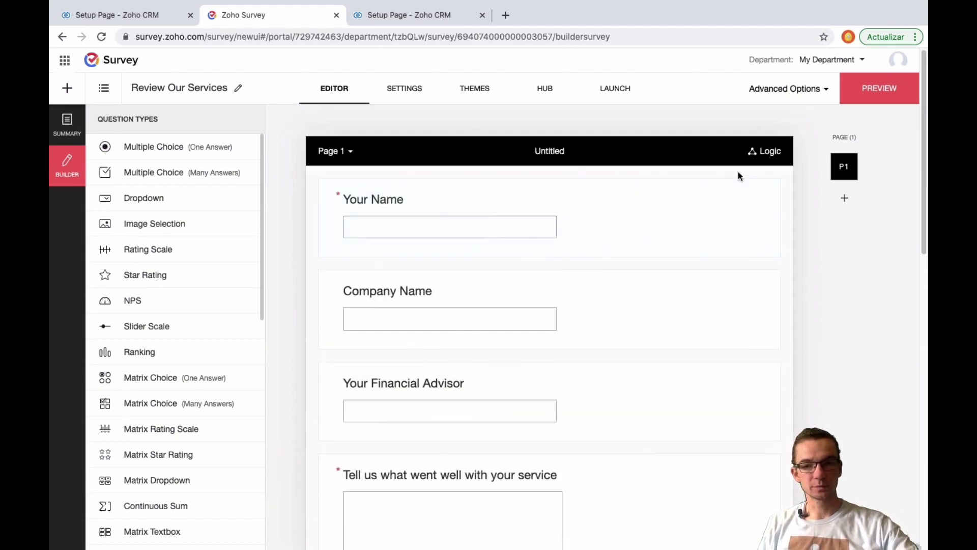
pyautogui.click(824, 93)
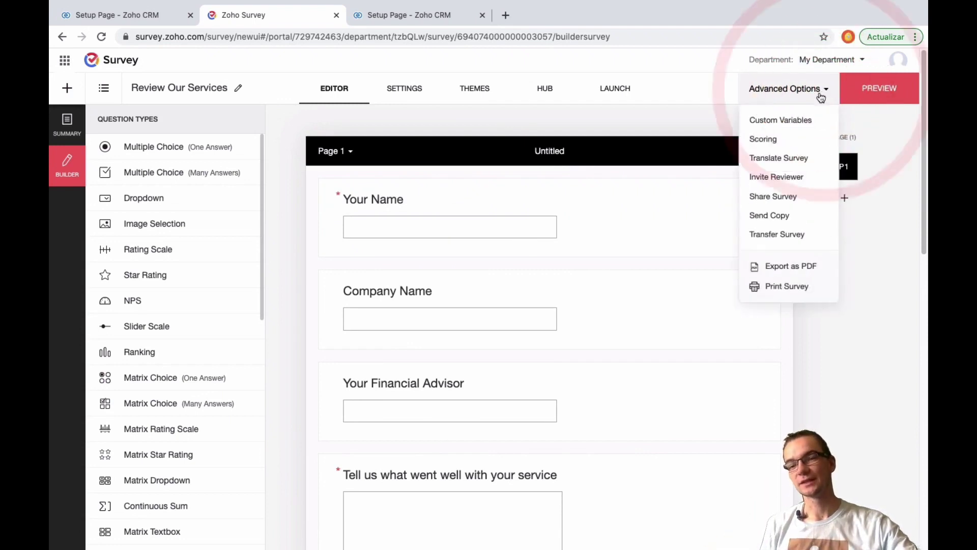
pyautogui.click(774, 123)
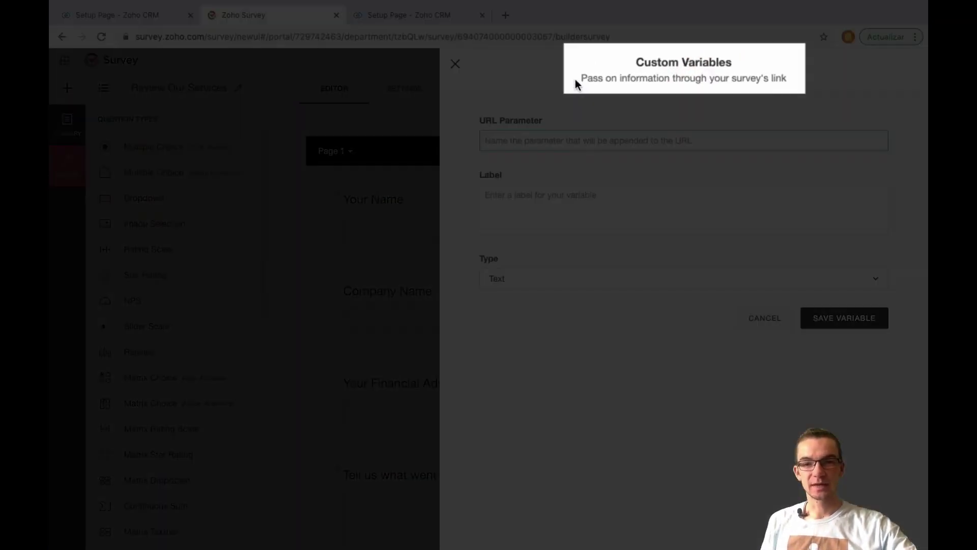
pyautogui.moveTo(575, 79); pyautogui.dragTo(786, 82)
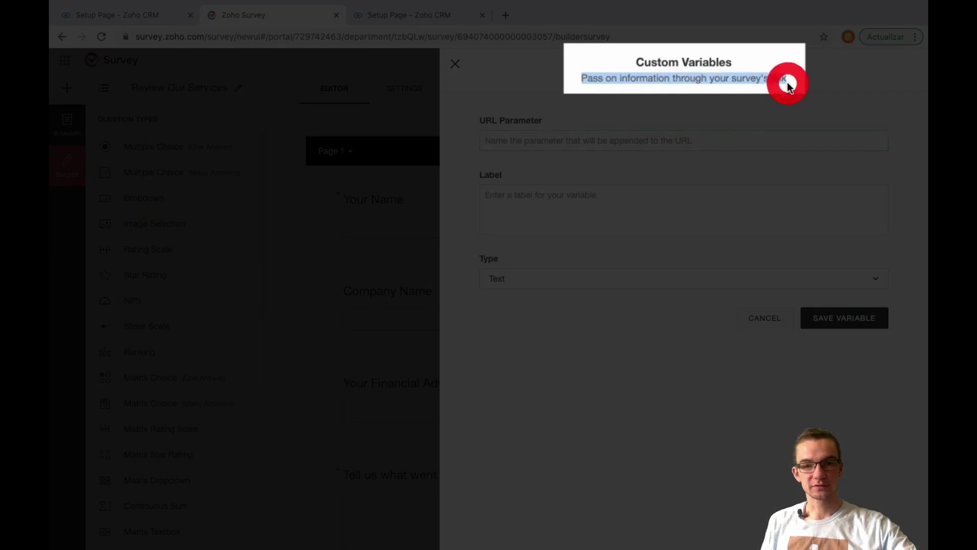
pyautogui.click(787, 81)
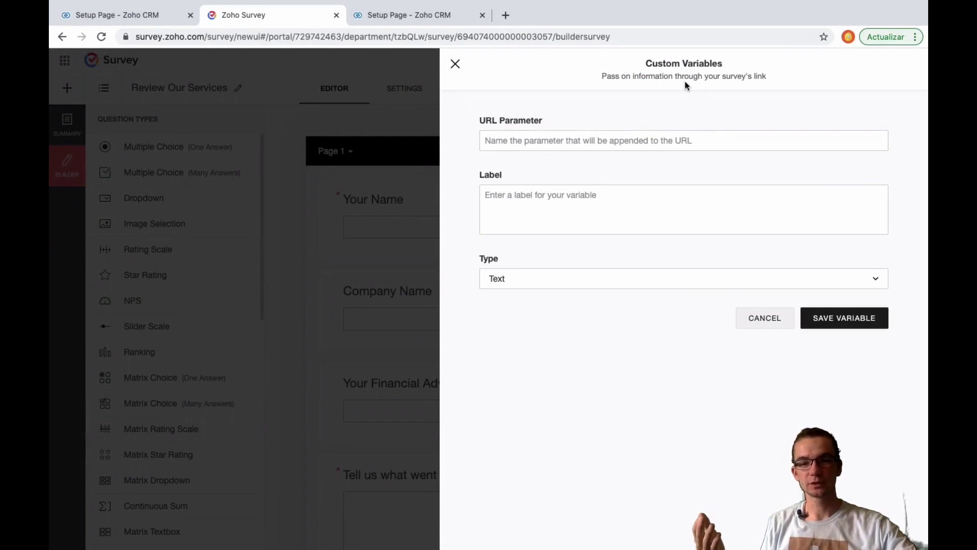
# Save a custom variable of type Text with "client" as both its URL parameter and label.
pyautogui.click(564, 141)
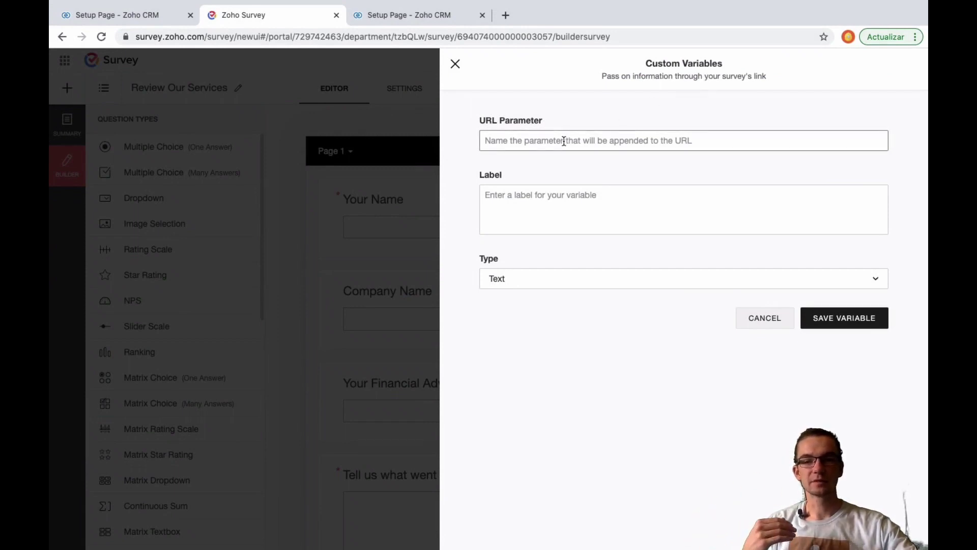
pyautogui.click(564, 141)
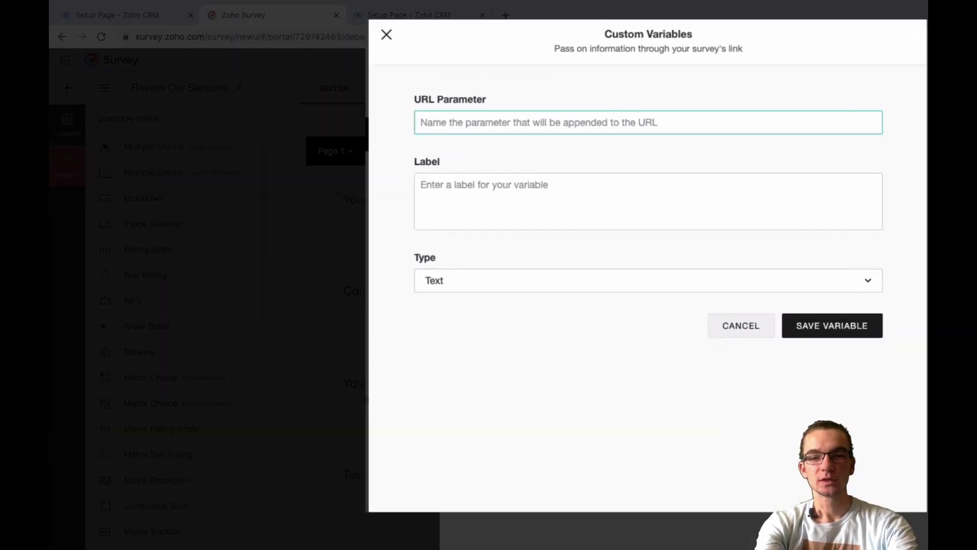
pyautogui.write('client')
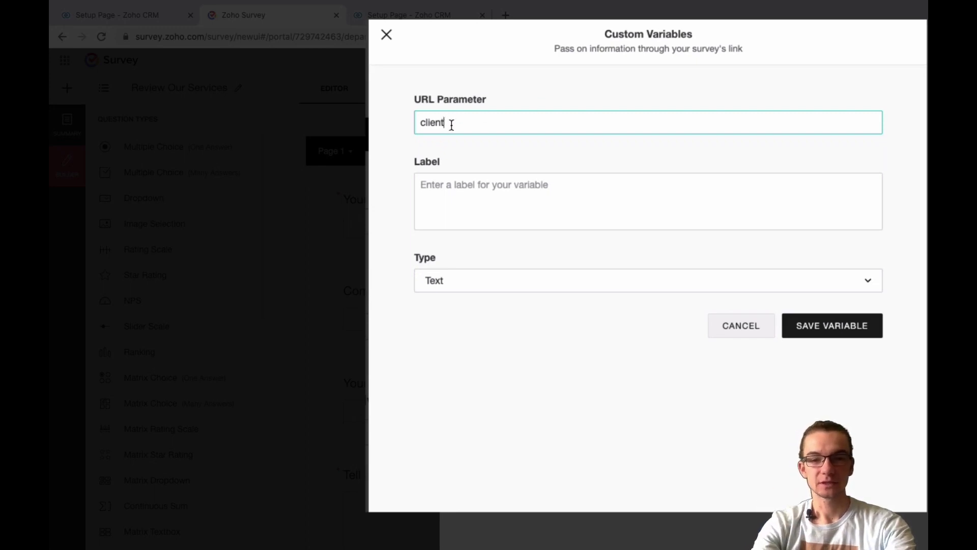
pyautogui.click(452, 191)
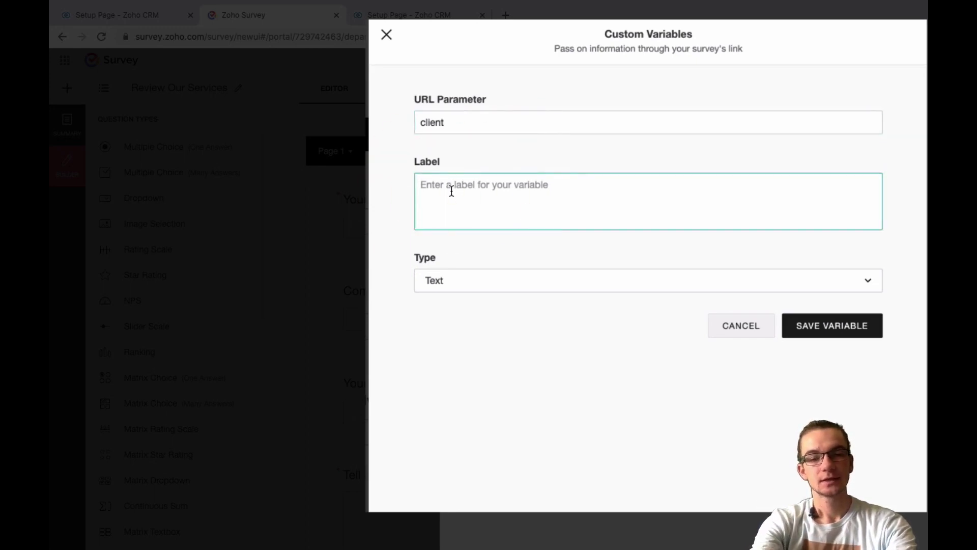
pyautogui.write('client')
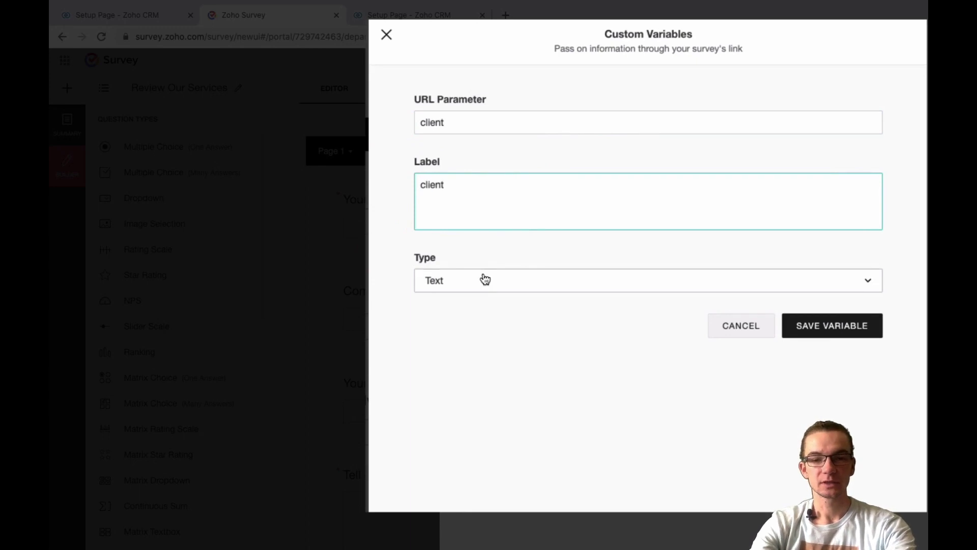
pyautogui.click(795, 330)
# Add and save another Text custom variable with the URL parameter and label "company".
pyautogui.click(789, 103)
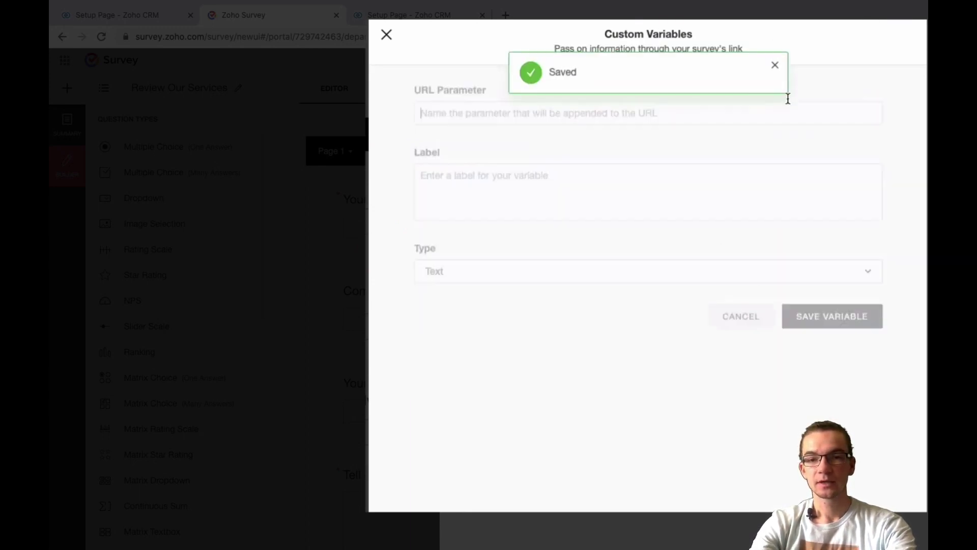
pyautogui.write('company')
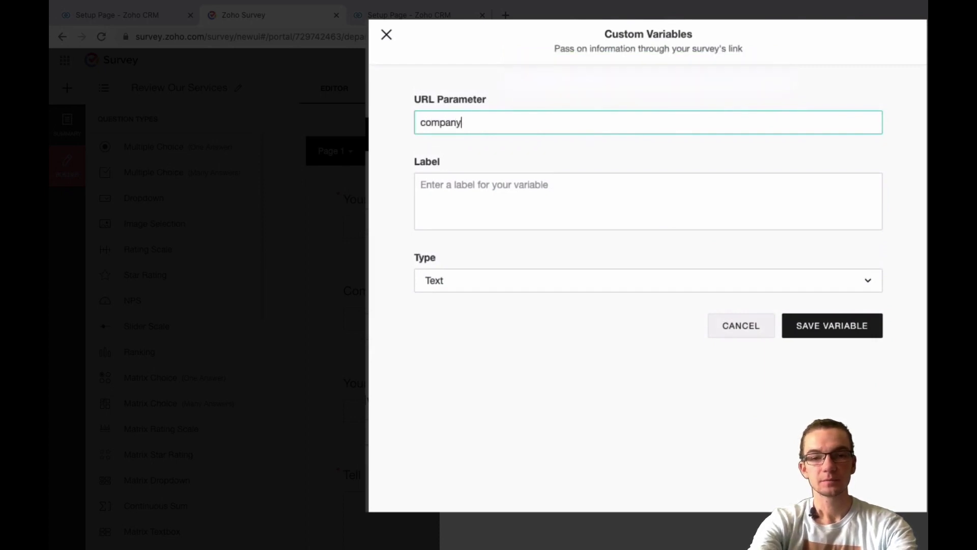
pyautogui.press('Tab')
pyautogui.write('company')
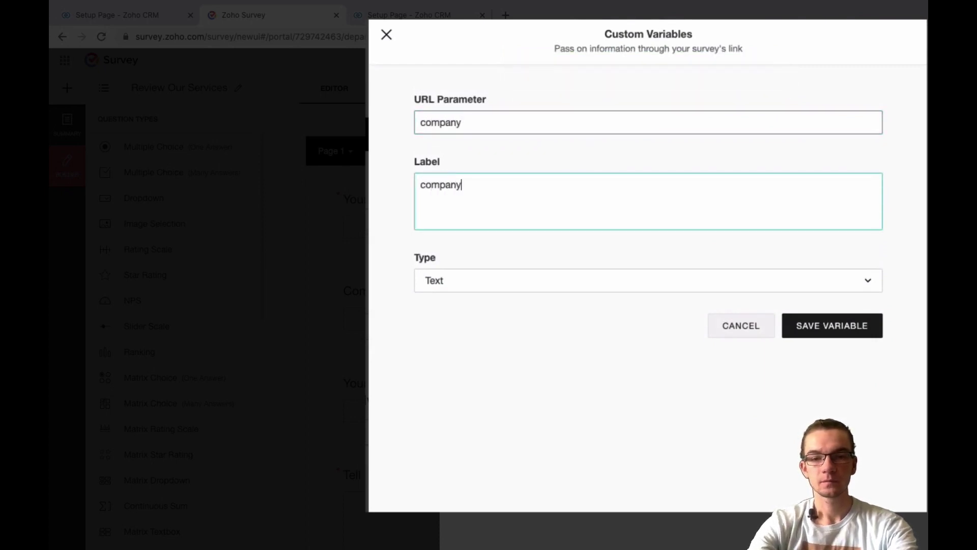
pyautogui.click(805, 327)
# Add a custom variable with the URL parameter and label "email", set its type to Email, and save it.
pyautogui.click(759, 109)
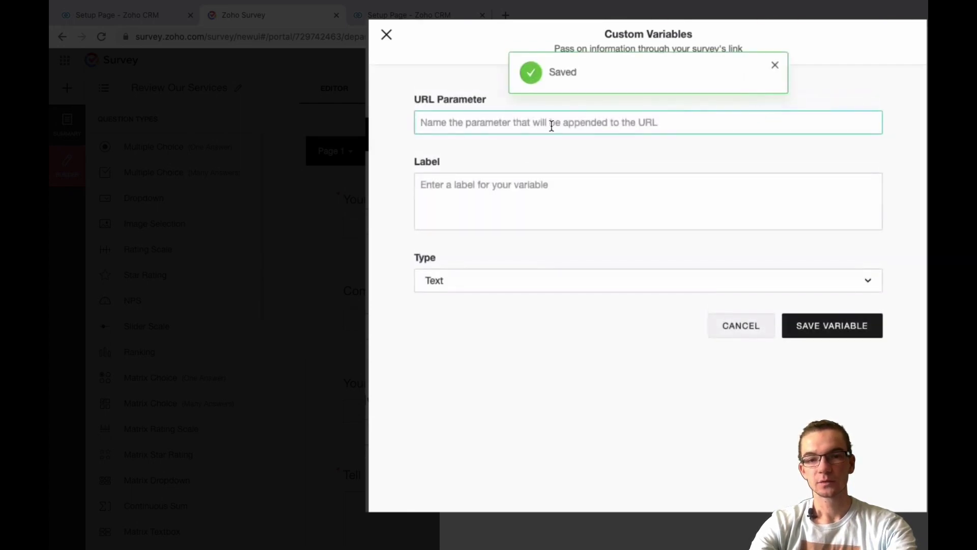
pyautogui.write('email')
pyautogui.press('Tab')
pyautogui.write('email')
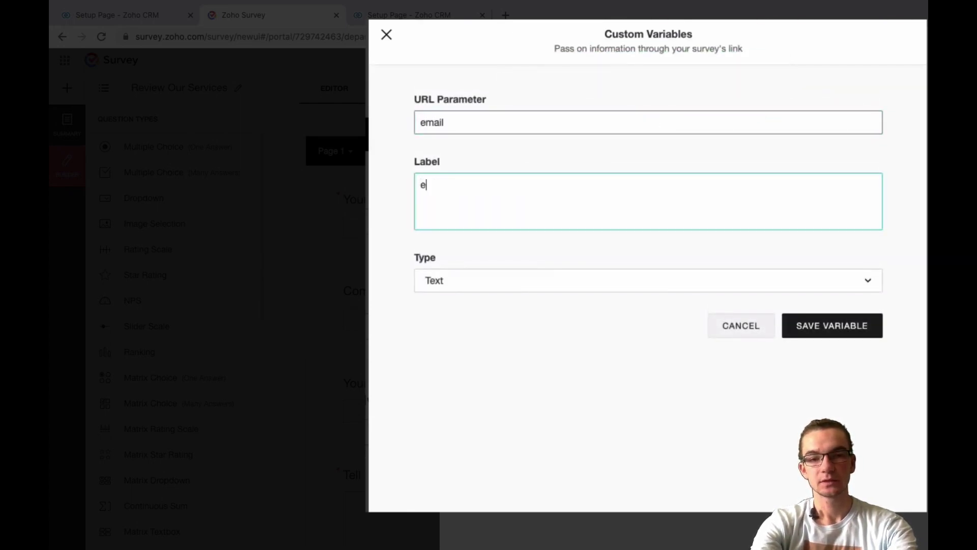
pyautogui.click(637, 286)
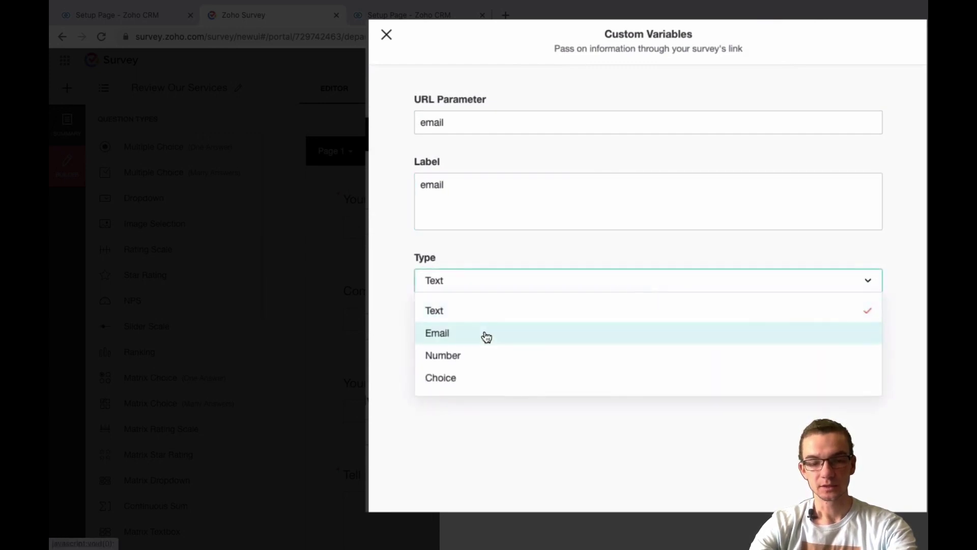
pyautogui.click(487, 336)
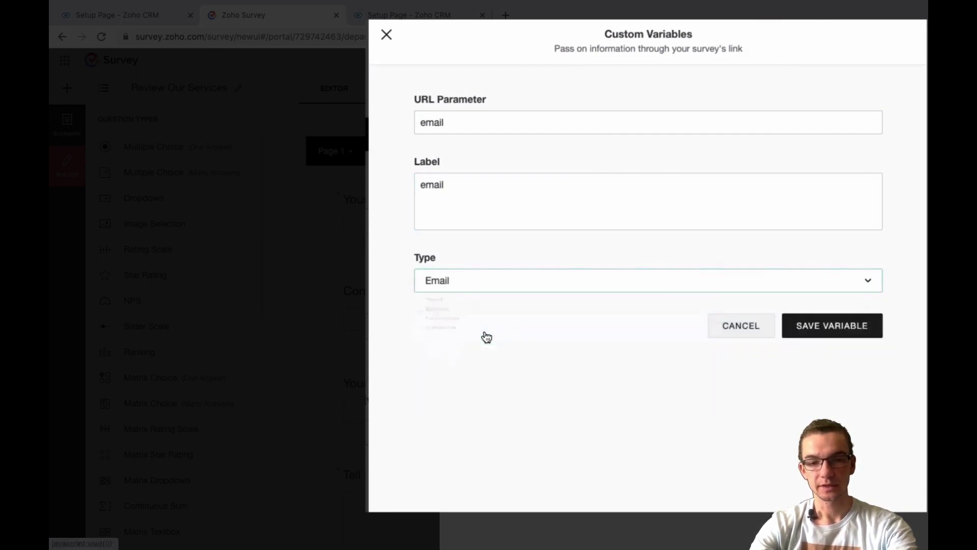
pyautogui.click(806, 331)
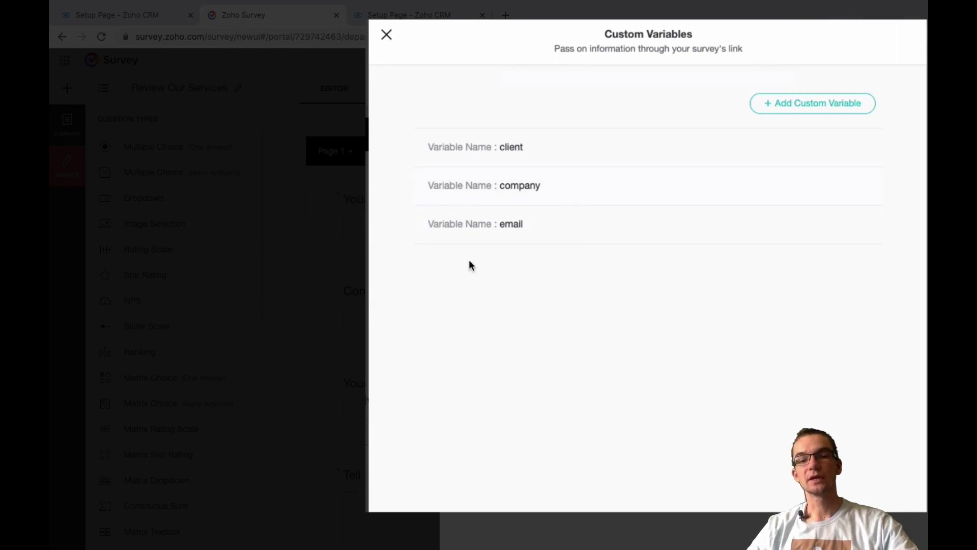
# Add a custom variable with the URL parameter and label "advisor", keep the type Text, and save it.
pyautogui.click(779, 105)
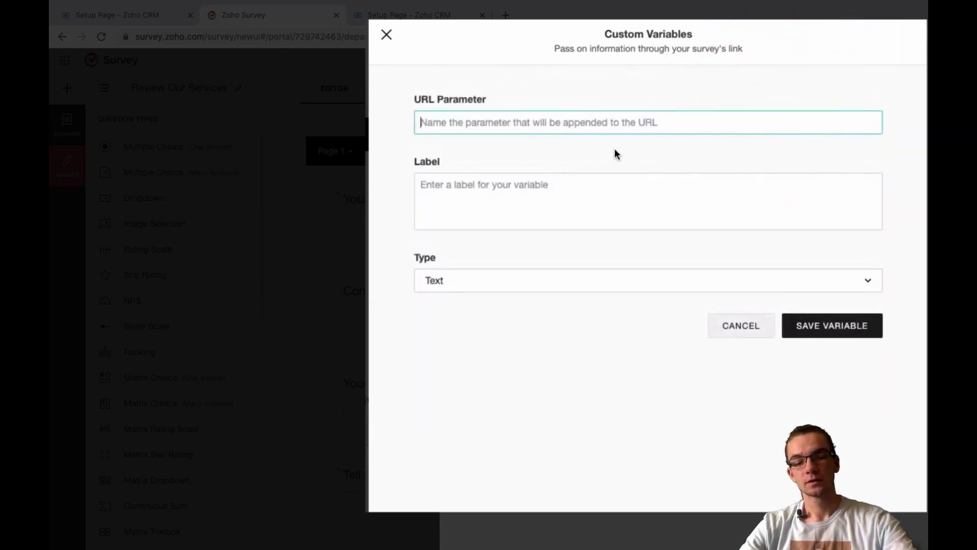
pyautogui.write('advisor')
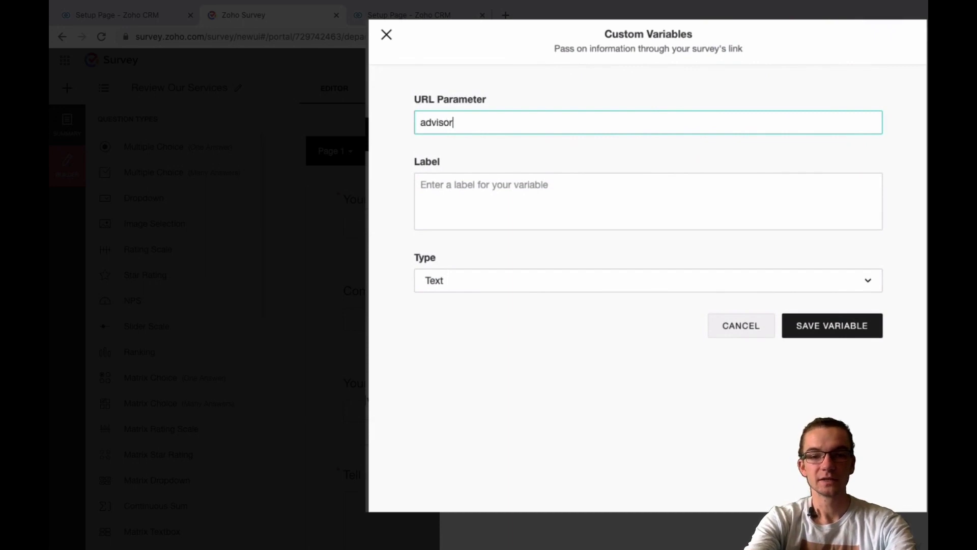
pyautogui.click(563, 203)
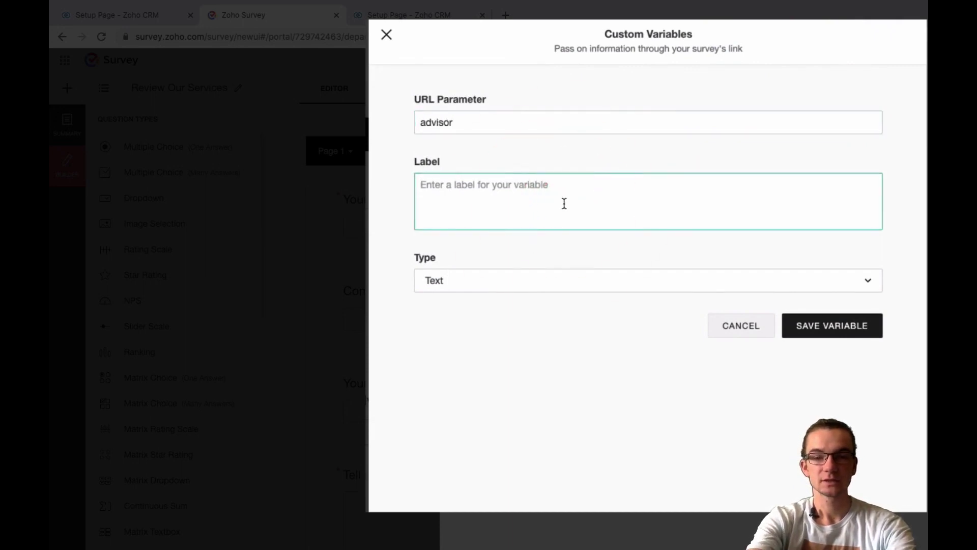
pyautogui.write('advisor')
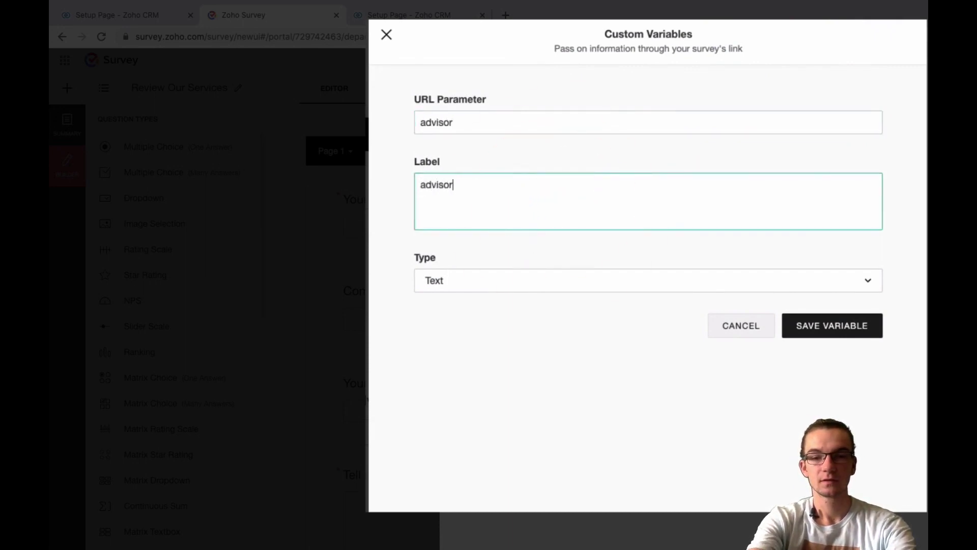
pyautogui.click(575, 275)
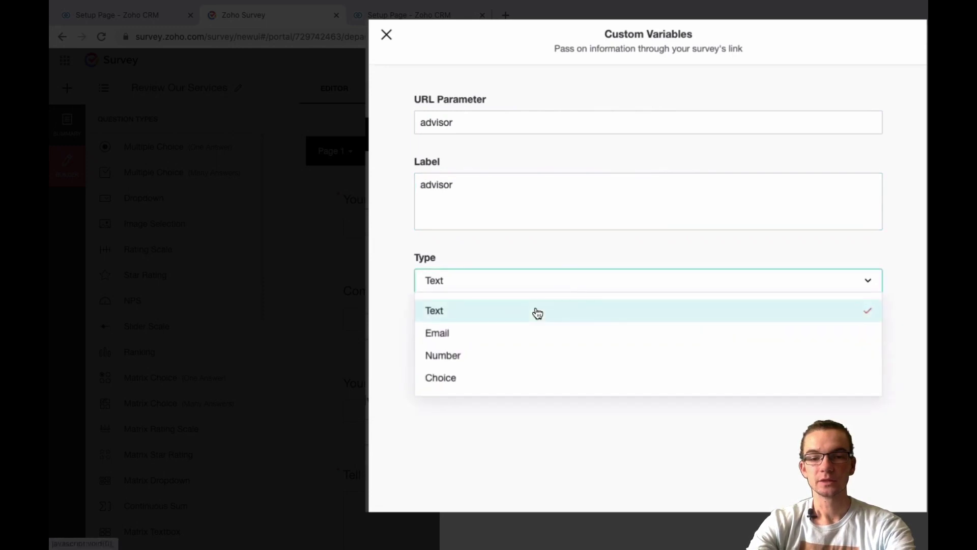
pyautogui.click(538, 311)
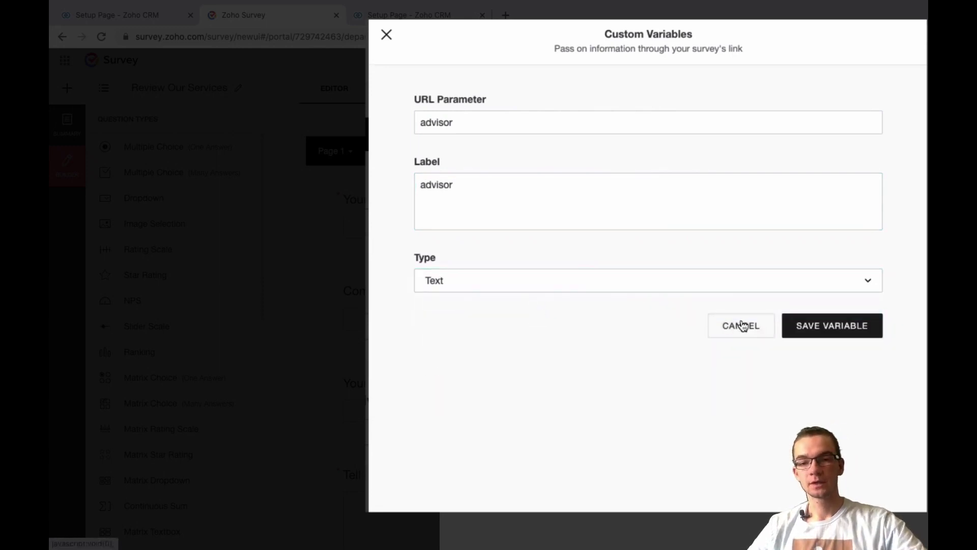
pyautogui.click(794, 327)
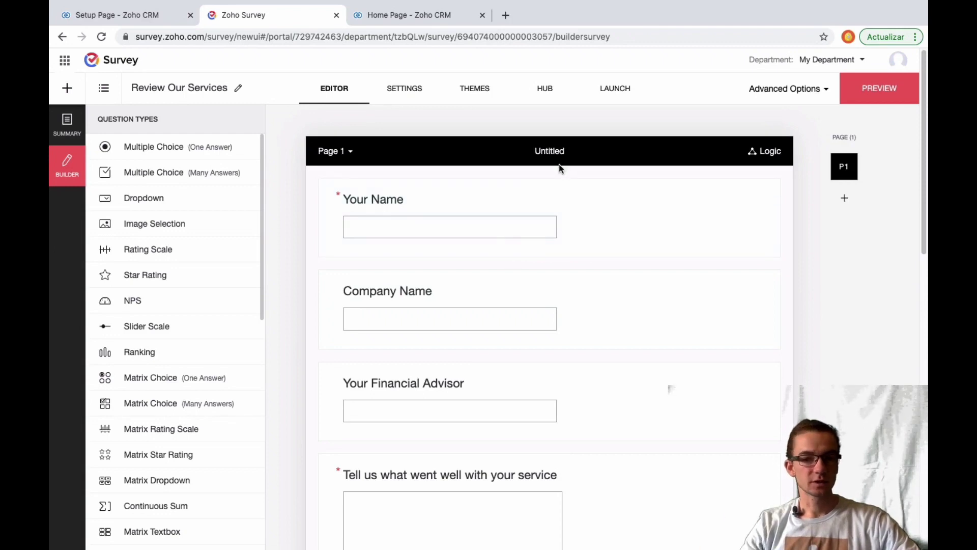
# Publish the "Review Our Services" survey.
pyautogui.click(616, 89)
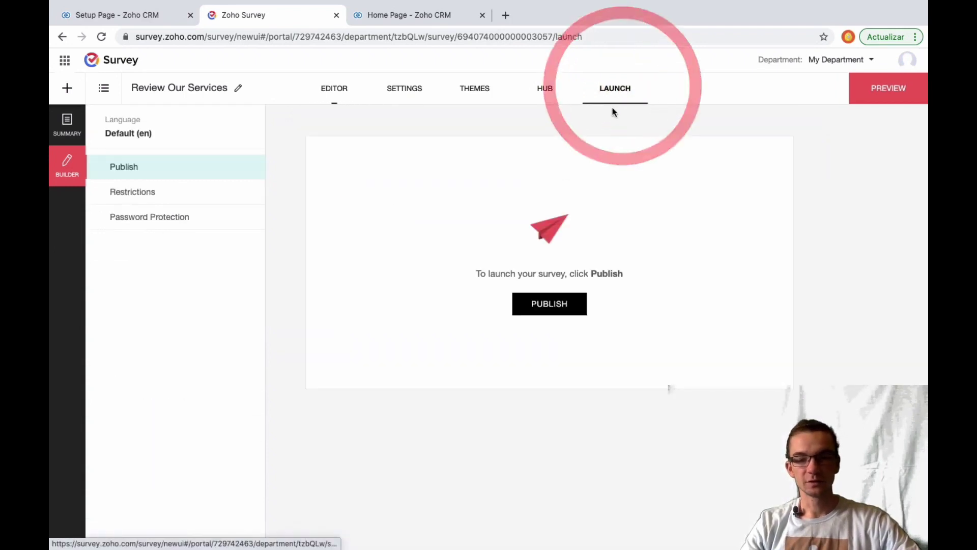
pyautogui.click(538, 303)
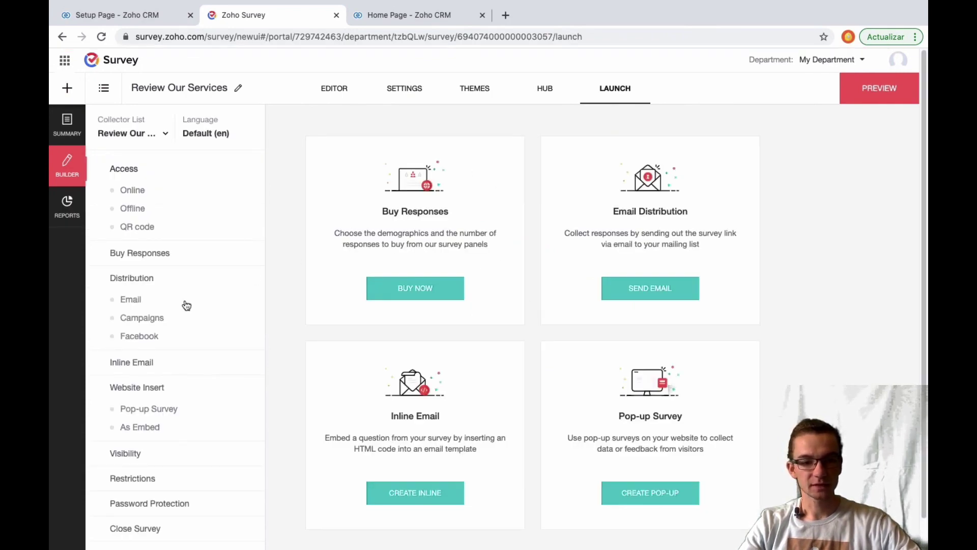
# Switch to Zoho CRM and create a new email template for the Deals module using the HTML / plain text editor.
pyautogui.click(382, 15)
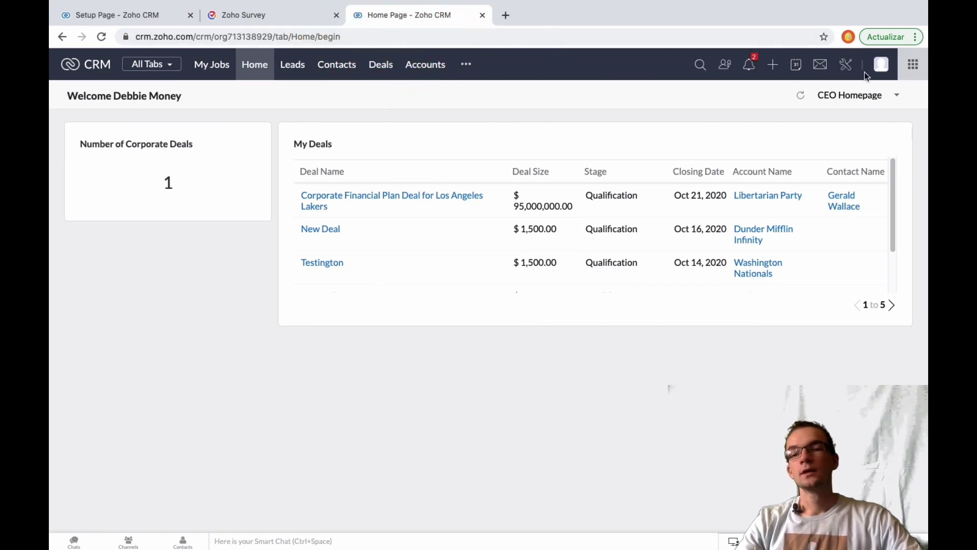
pyautogui.click(846, 64)
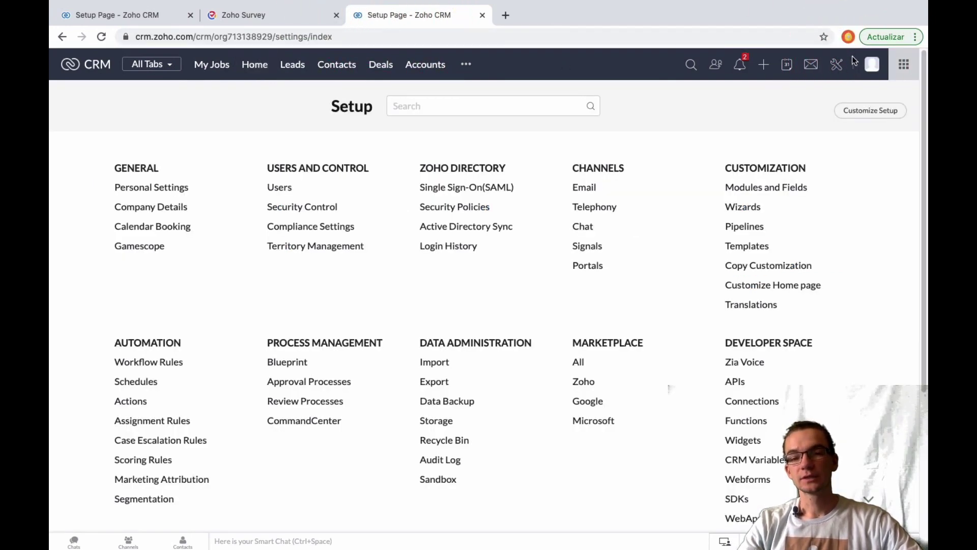
pyautogui.click(736, 246)
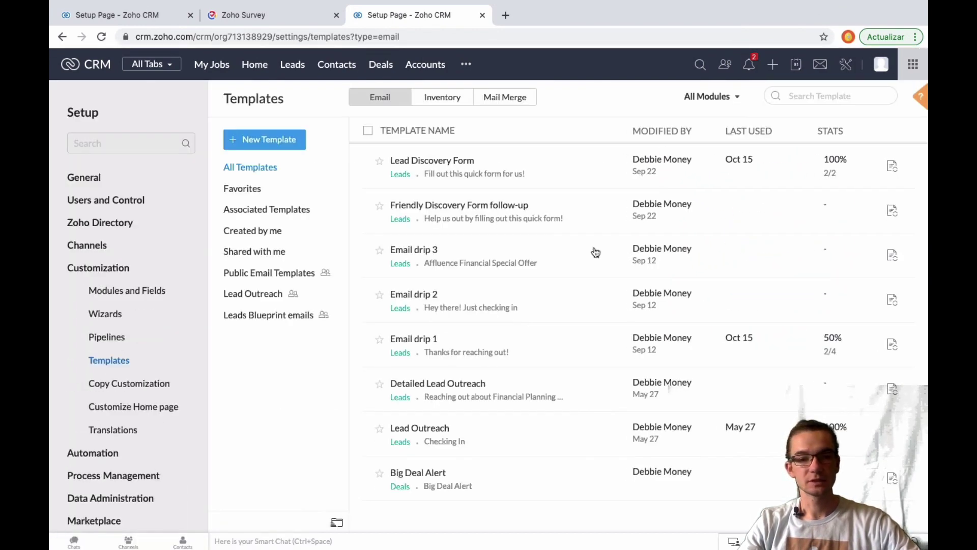
pyautogui.click(273, 143)
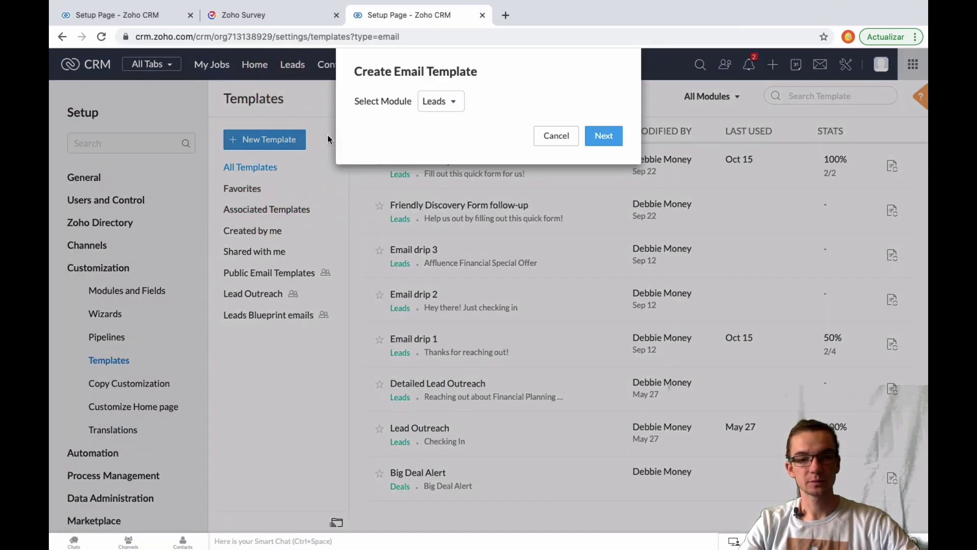
pyautogui.click(431, 106)
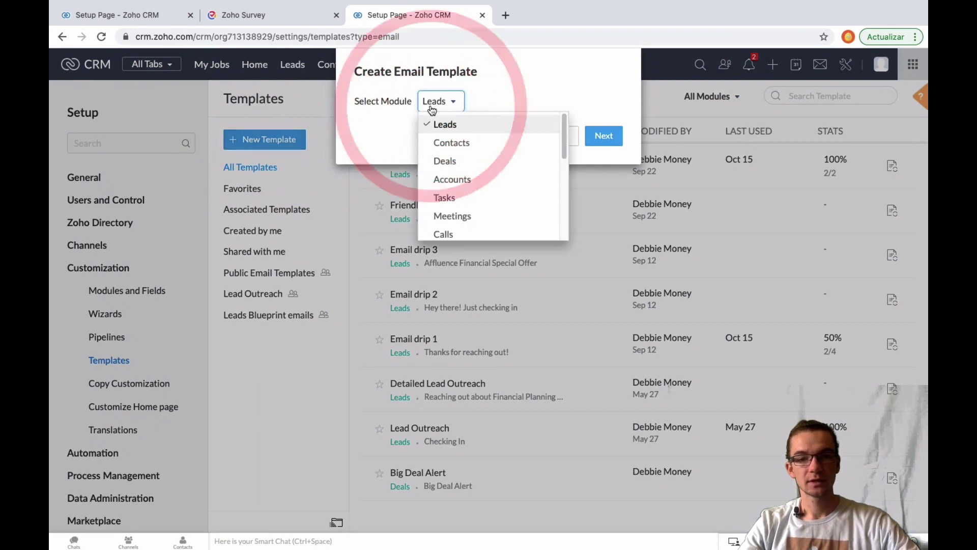
pyautogui.click(441, 161)
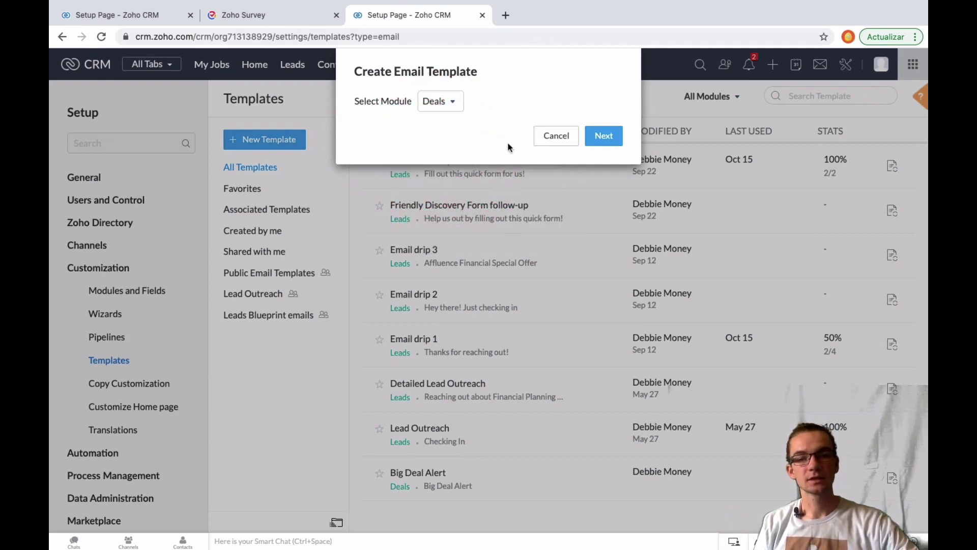
pyautogui.click(604, 138)
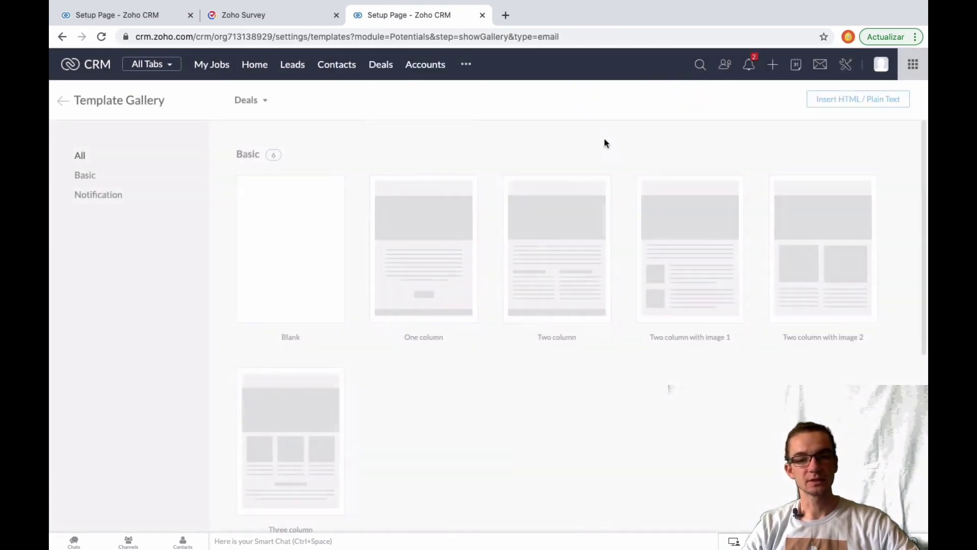
pyautogui.click(845, 102)
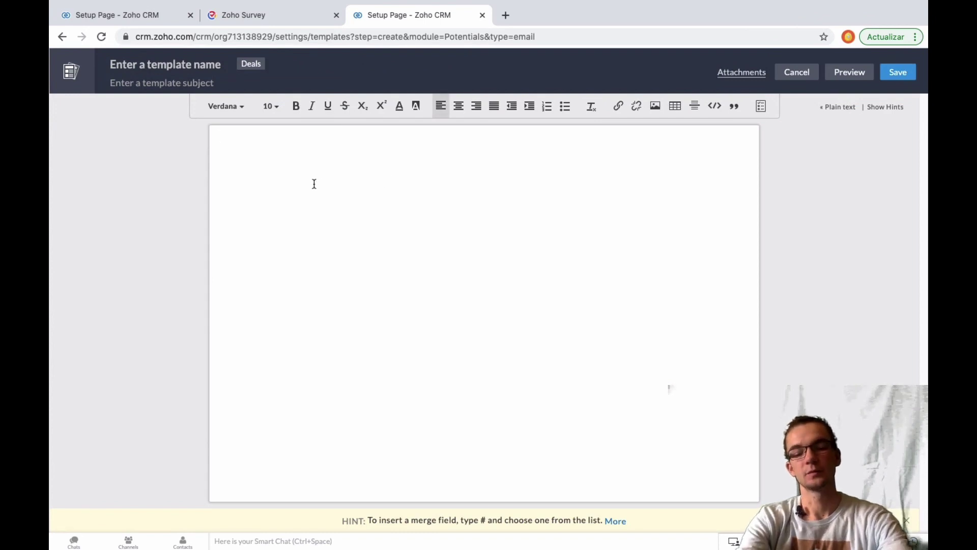
# Write the greeting "Hi" with the Deals Contact Name merge field, followed by the line "We'd like to hear some feedback from you.....".
pyautogui.write('H')
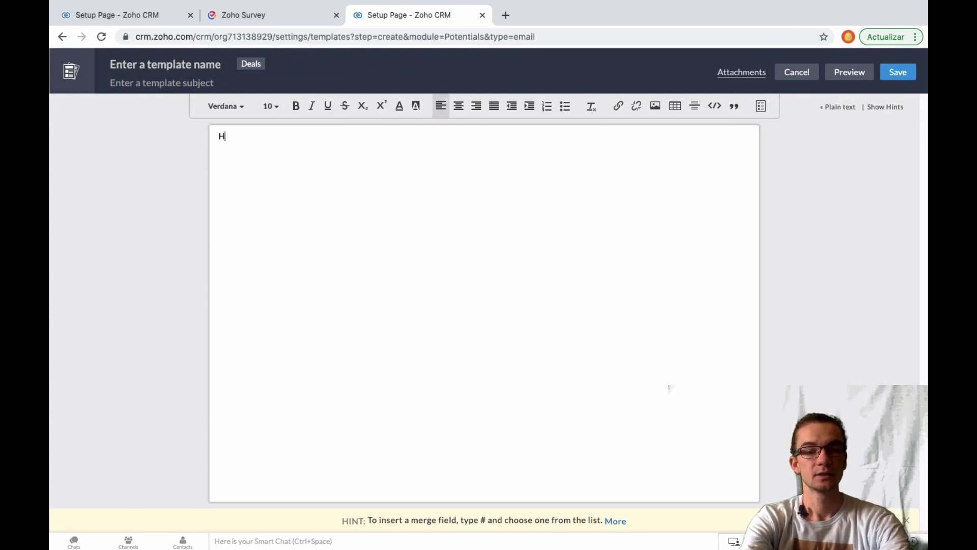
pyautogui.write('i #')
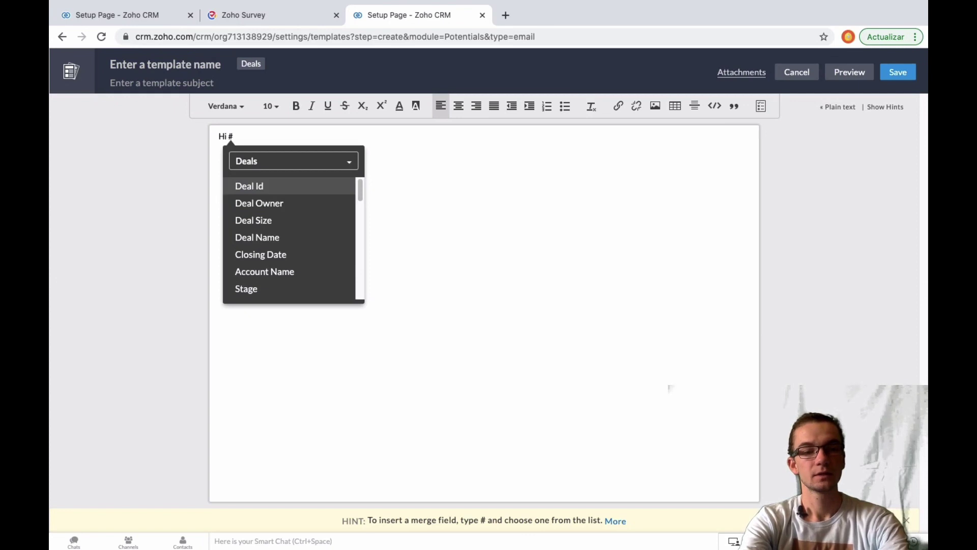
pyautogui.write('con')
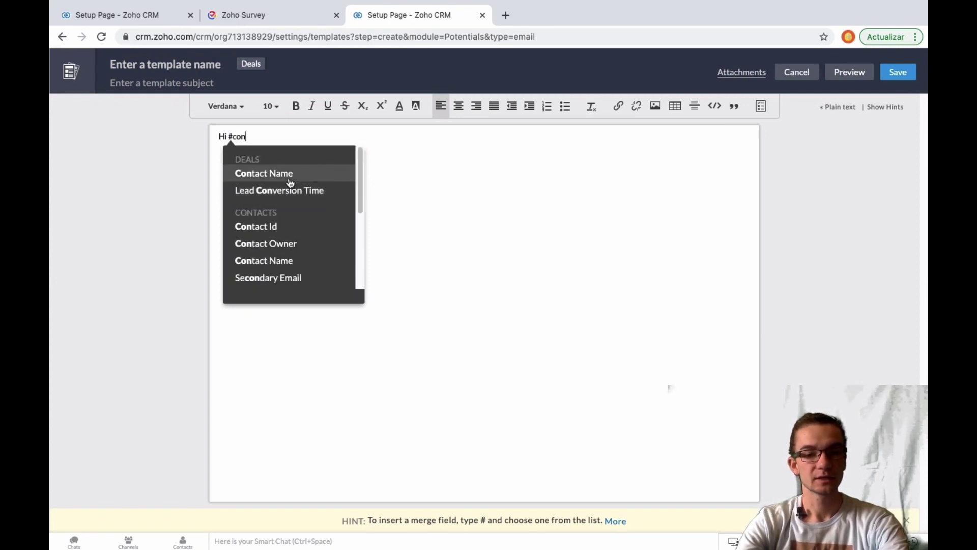
pyautogui.click(290, 174)
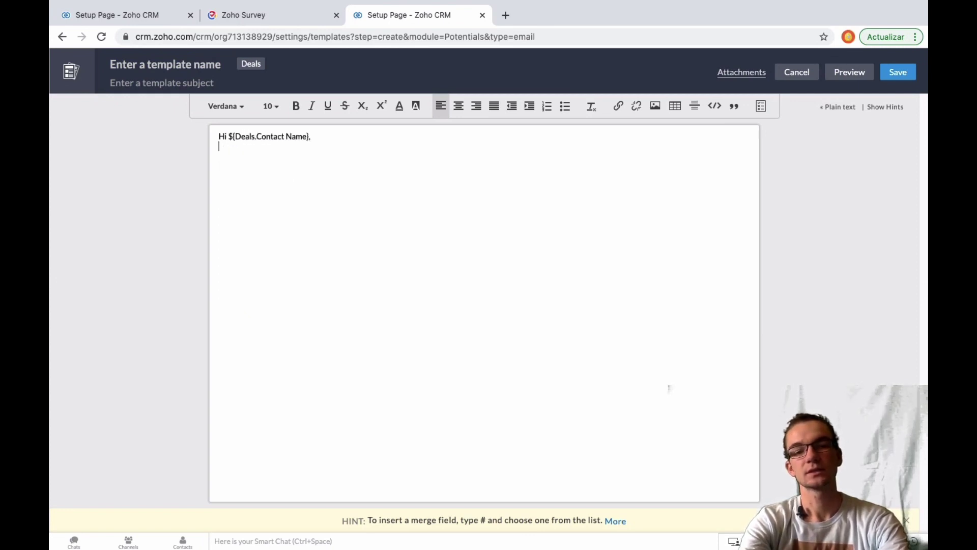
pyautogui.write("We'")
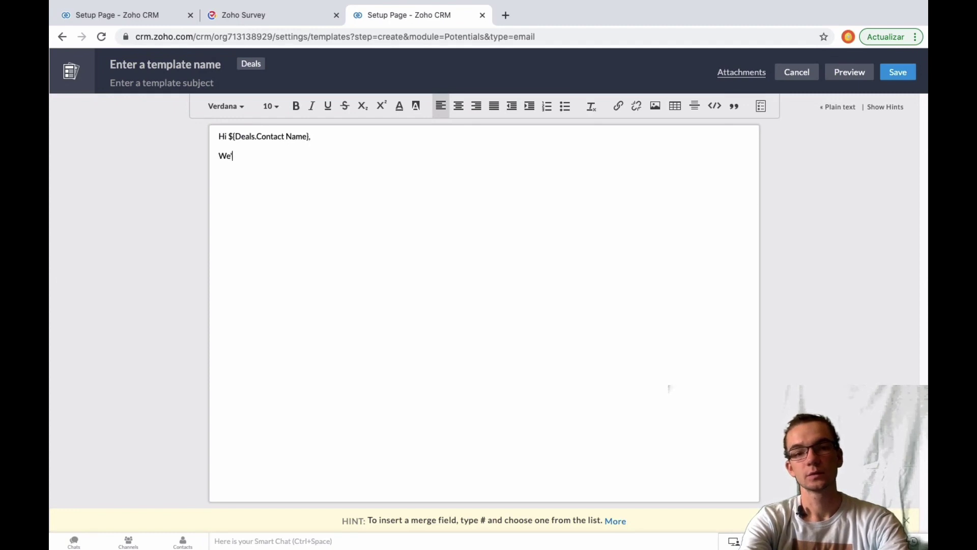
pyautogui.write('d like to hear ')
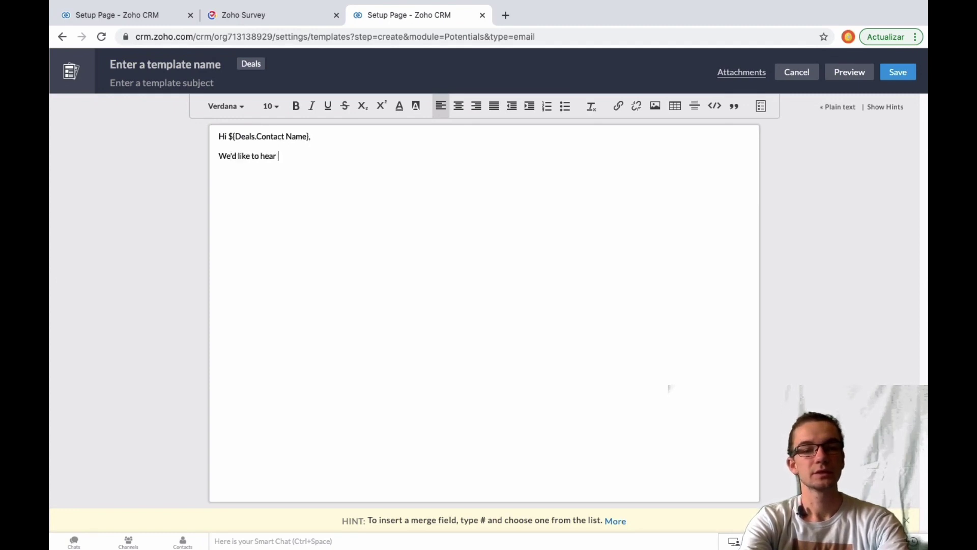
pyautogui.write('some feedback fro')
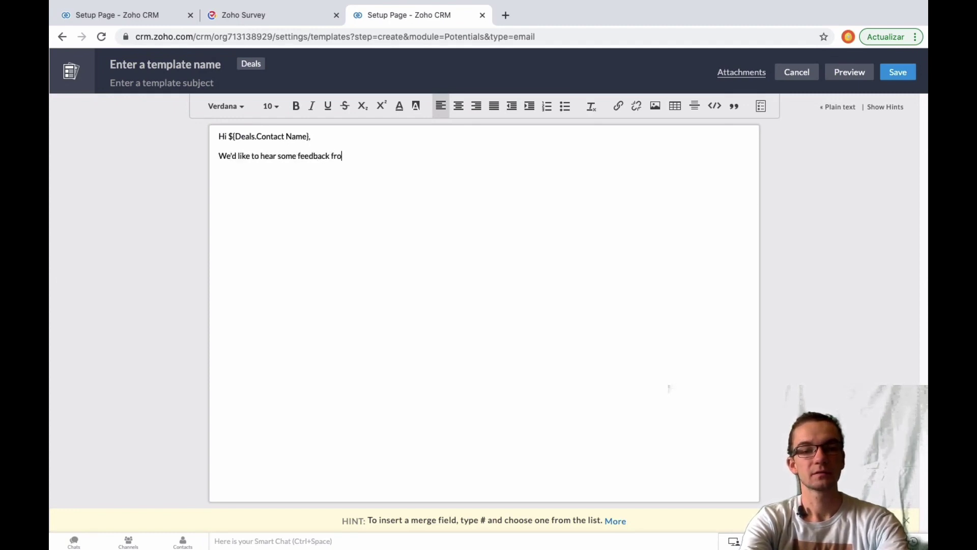
pyautogui.write('m you.....')
pyautogui.press('Return')
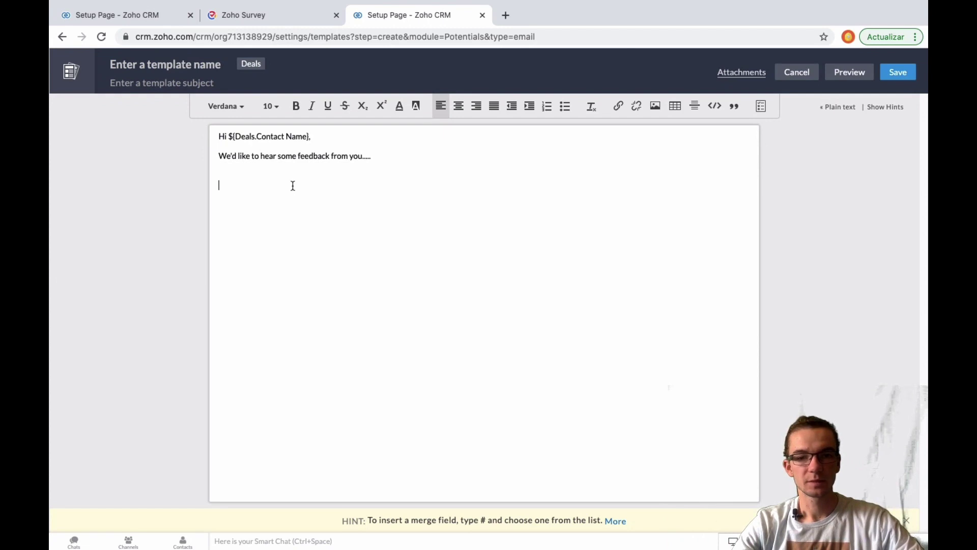
# Copy the Zoho Survey link generated for "Review Our Services", without inserting it as a hyperlink, and paste it as plain text below the message.
pyautogui.click(618, 108)
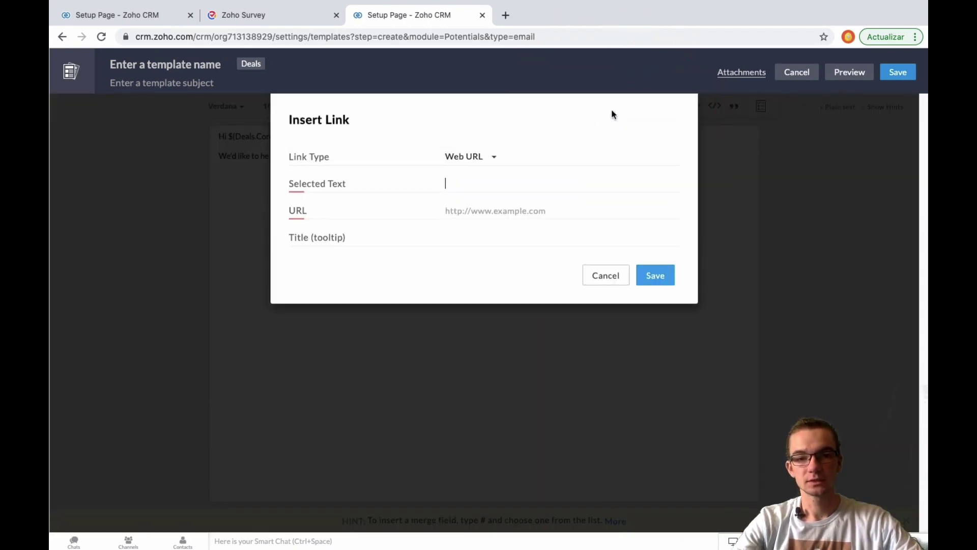
pyautogui.click(485, 161)
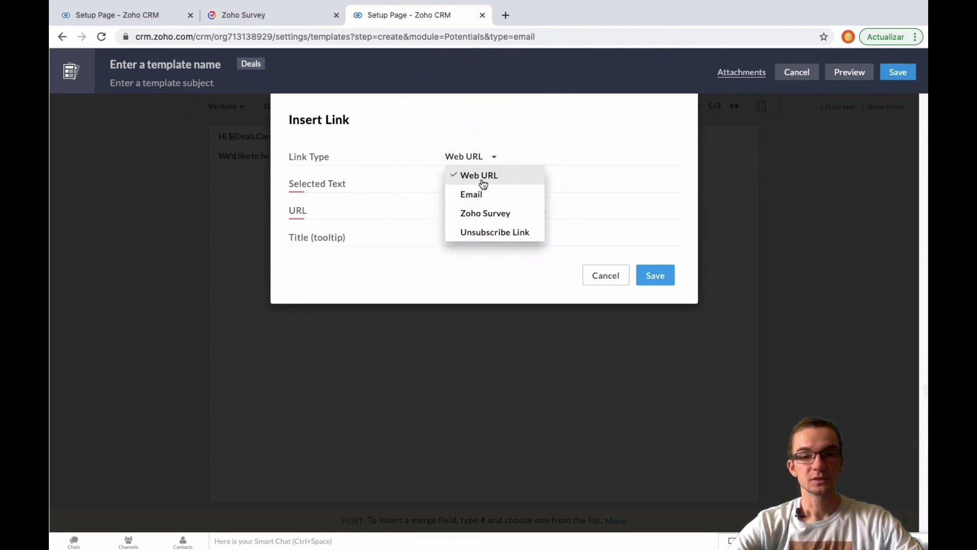
pyautogui.click(477, 214)
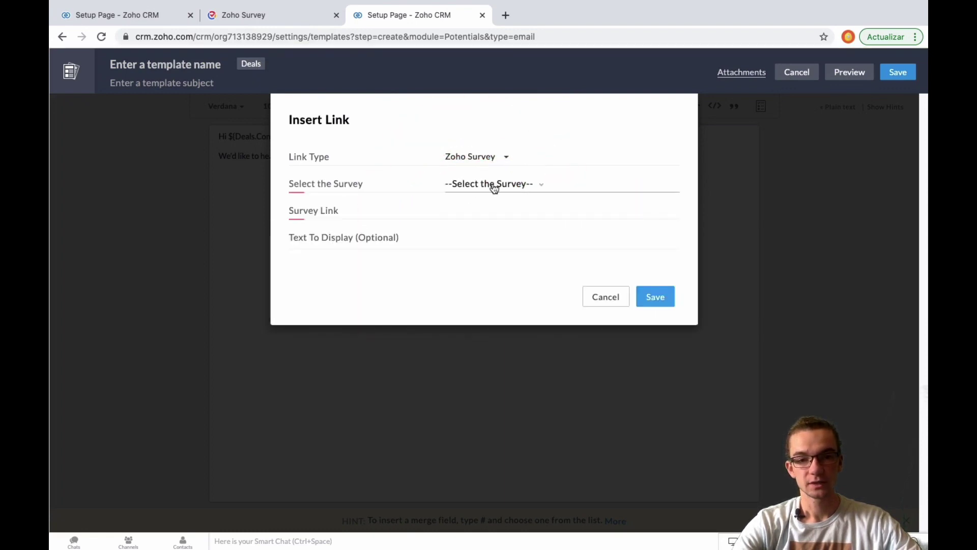
pyautogui.click(494, 186)
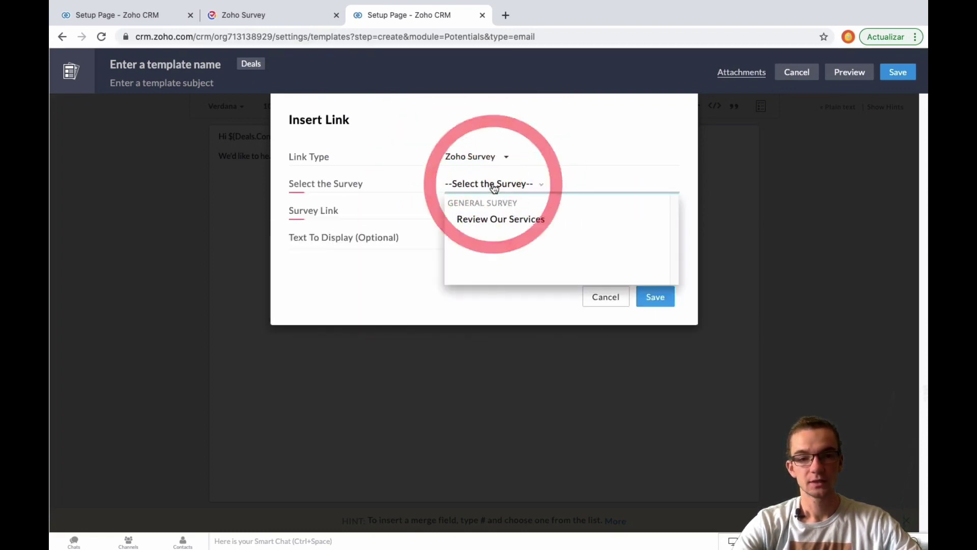
pyautogui.click(494, 220)
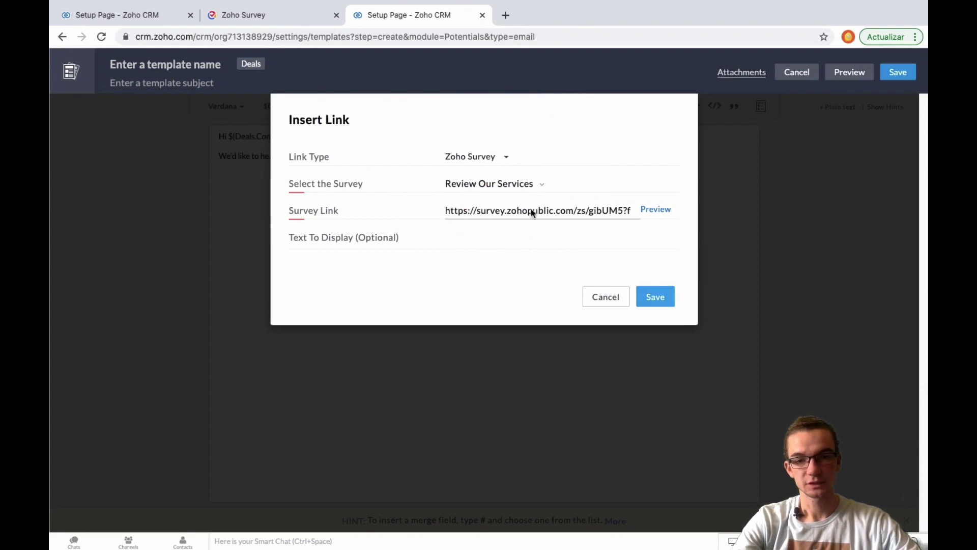
pyautogui.click(557, 211)
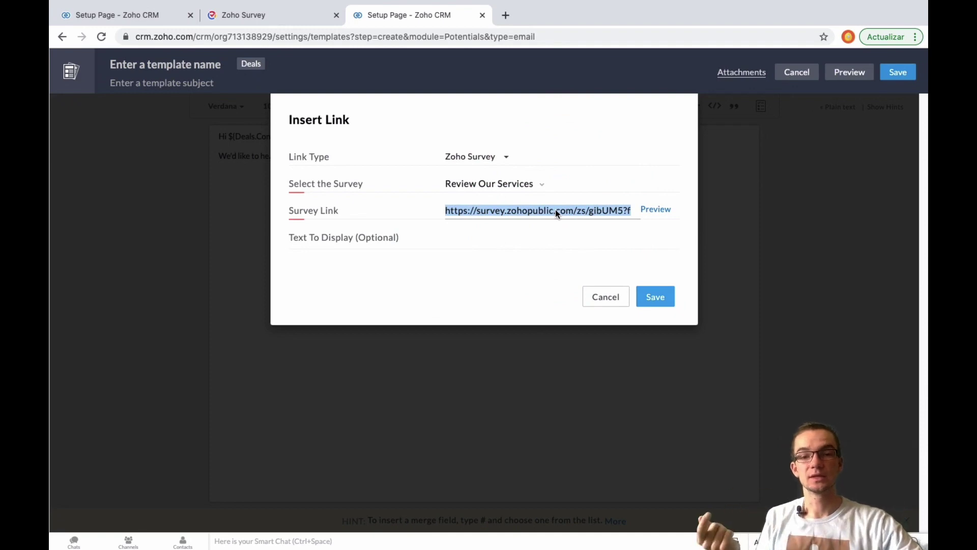
pyautogui.click(606, 298)
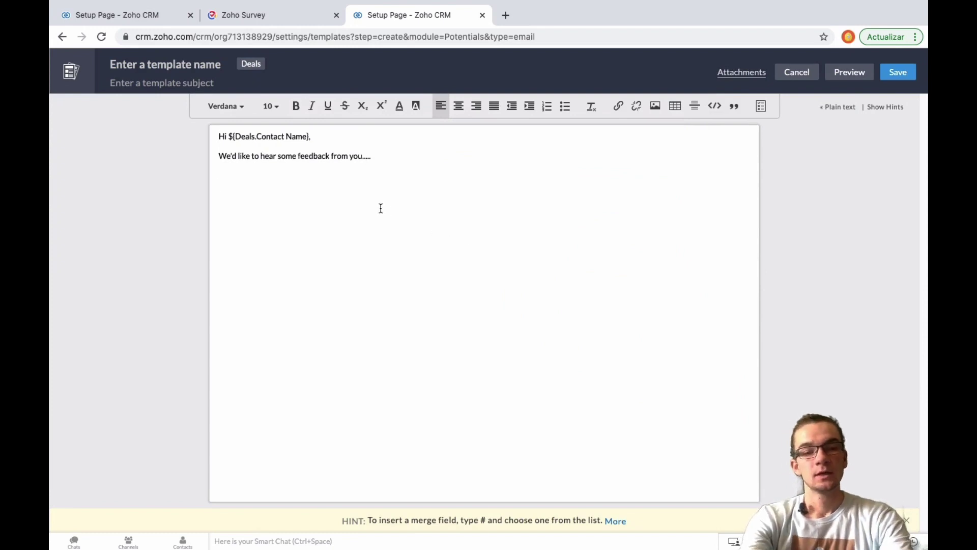
pyautogui.write('https://survey.zohopublic.com/zs/gibUM5?fromservice=ZCRM&zs_potentials=${Deals.Deal Id}')
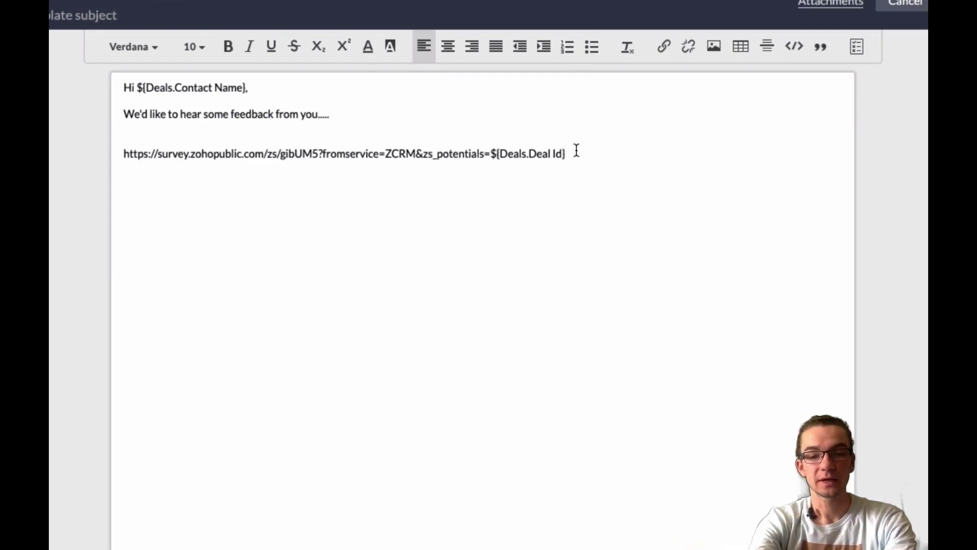
# Append "&client=" to the survey URL with the Deals Contact Name merge field as its value.
pyautogui.write('&')
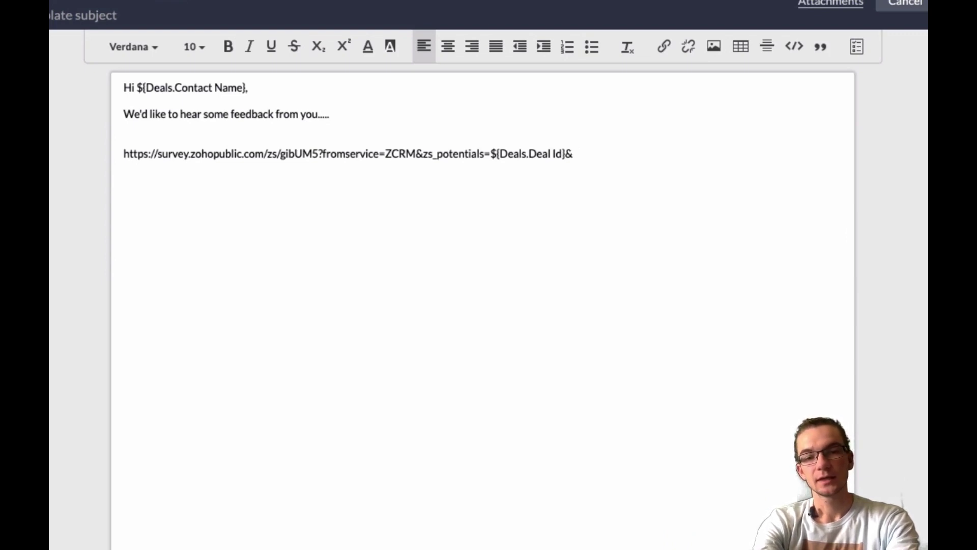
pyautogui.write('client')
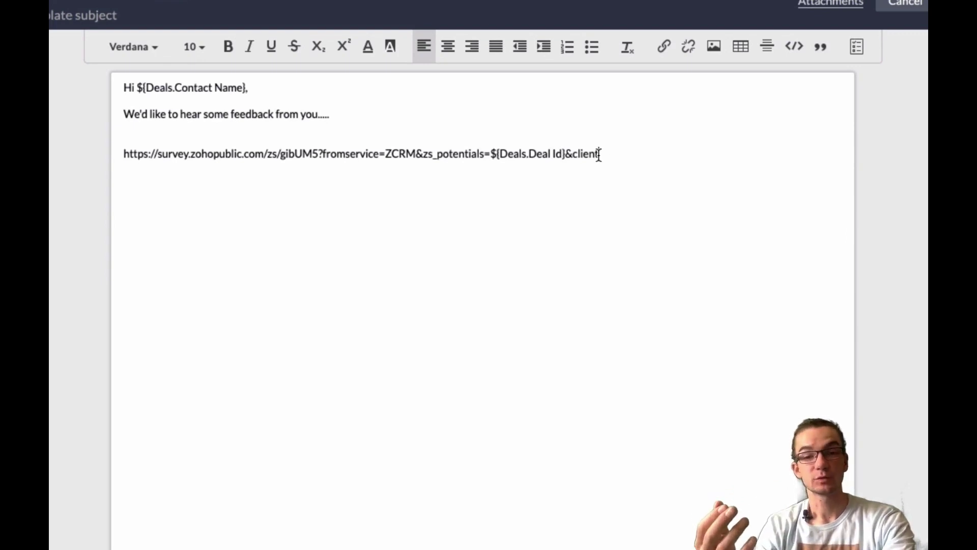
pyautogui.write('=')
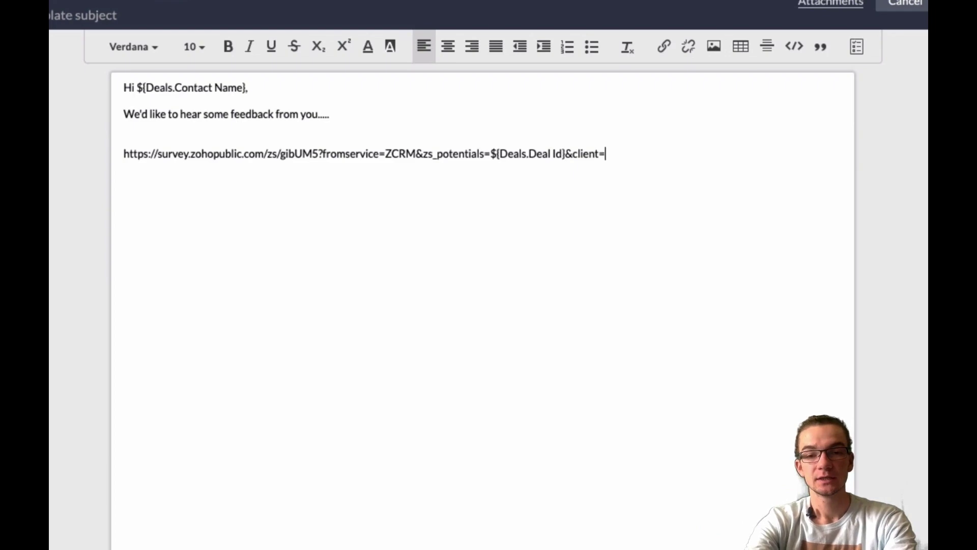
pyautogui.write('#')
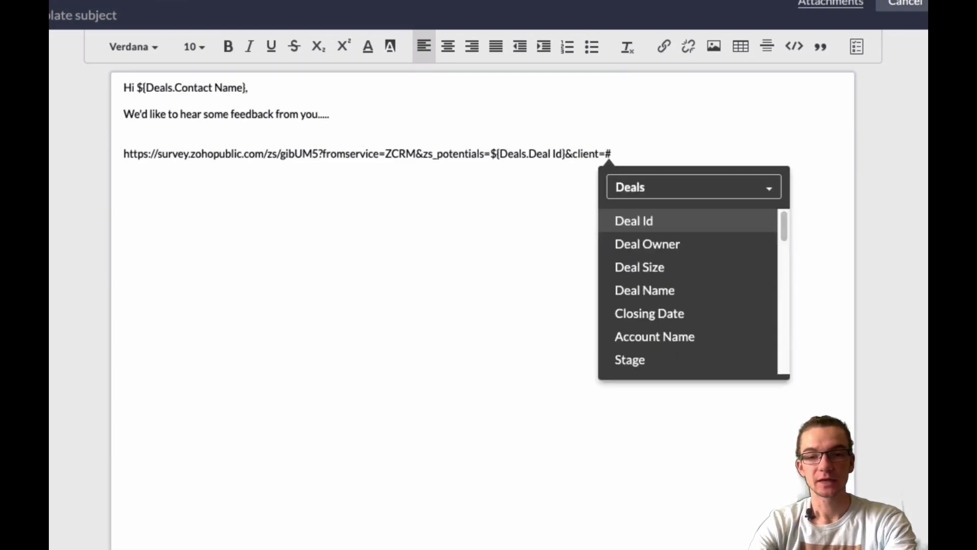
pyautogui.write('con')
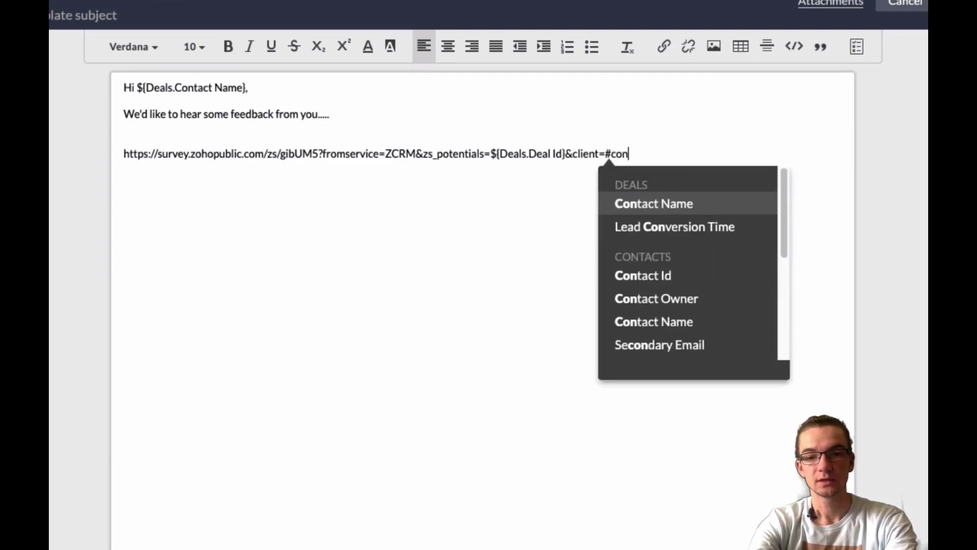
pyautogui.click(662, 204)
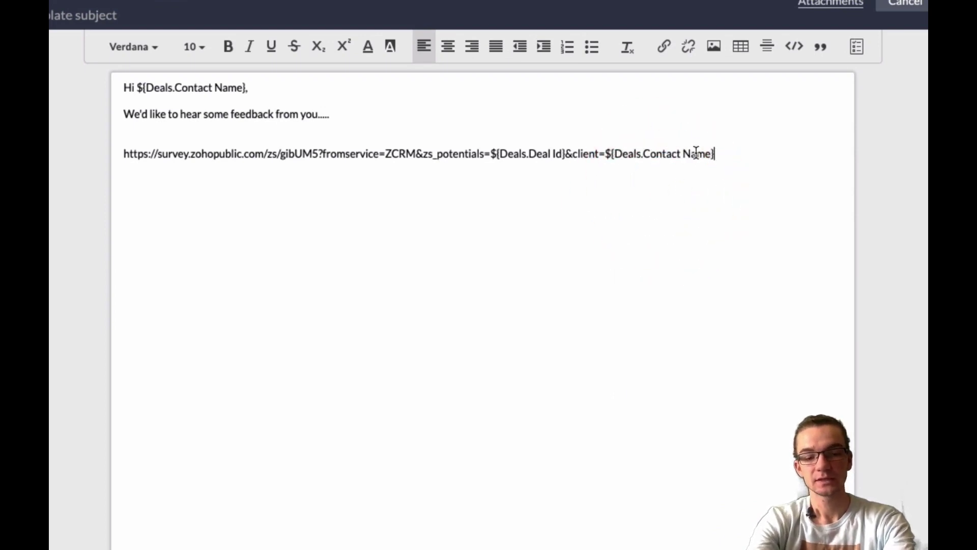
# Append "&company=" to the survey URL with the Deals Account Name merge field as its value.
pyautogui.write('&')
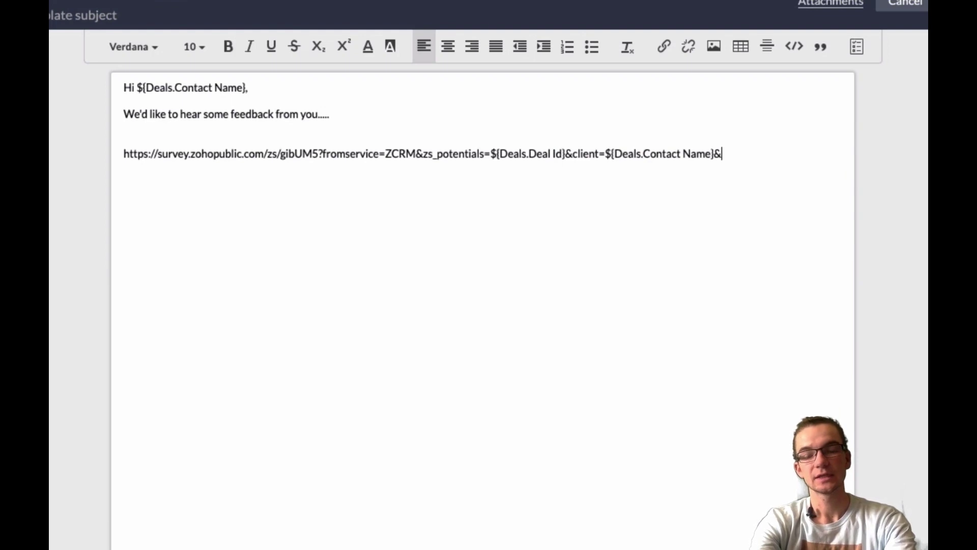
pyautogui.write('company')
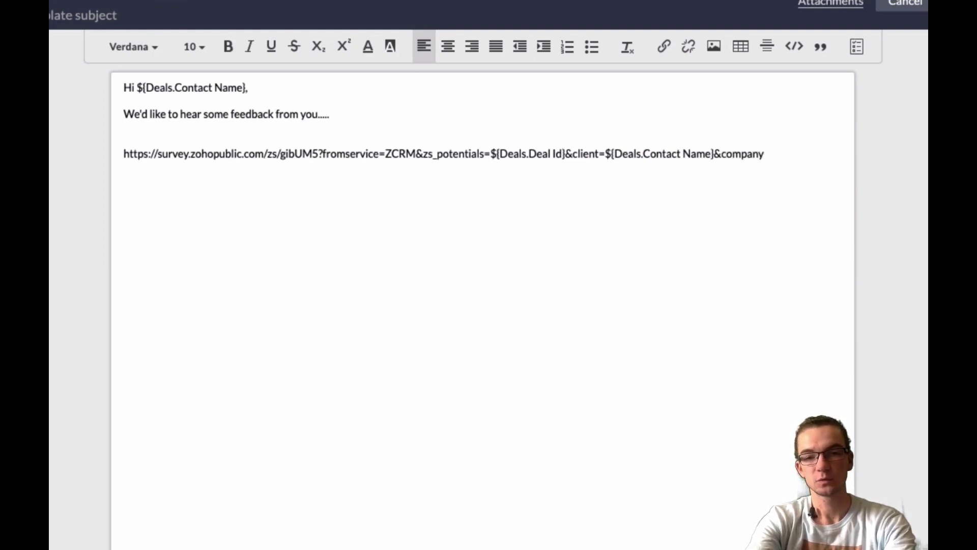
pyautogui.write('=#')
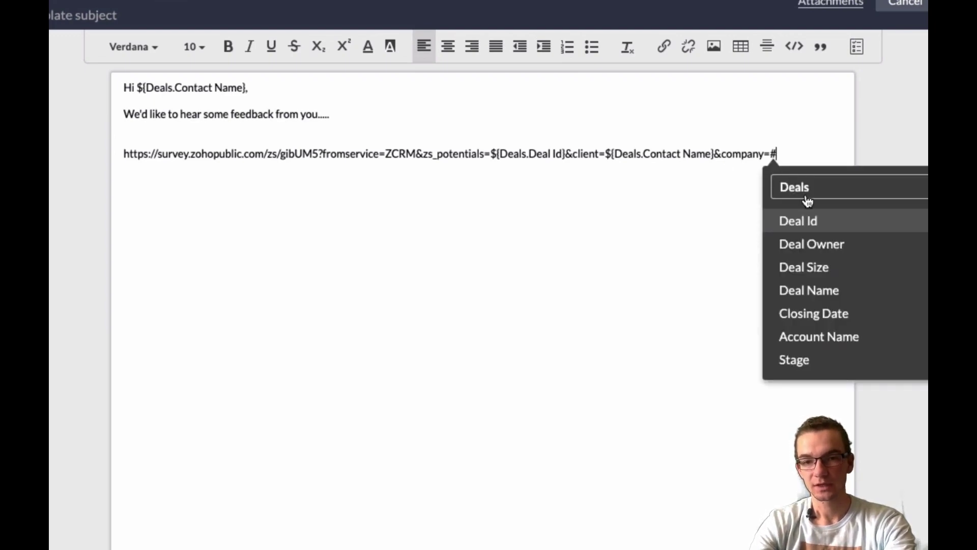
pyautogui.write('acc')
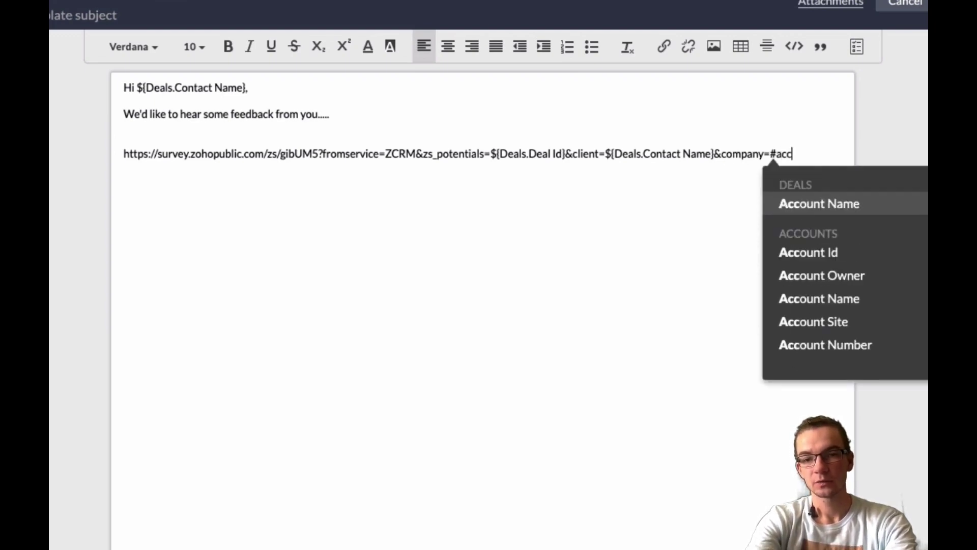
pyautogui.click(841, 206)
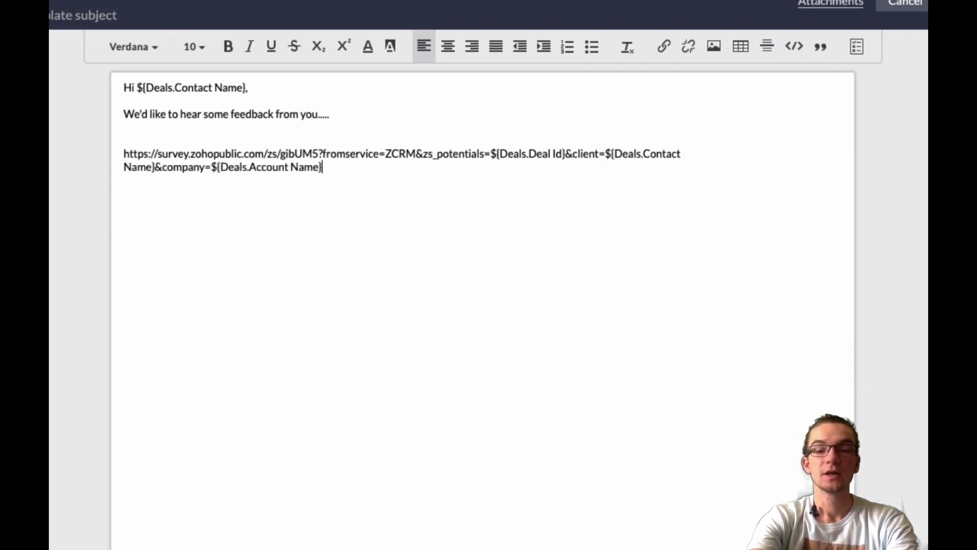
# Append "&email=" to the survey URL with the Contacts Email merge field as its value.
pyautogui.write('&email')
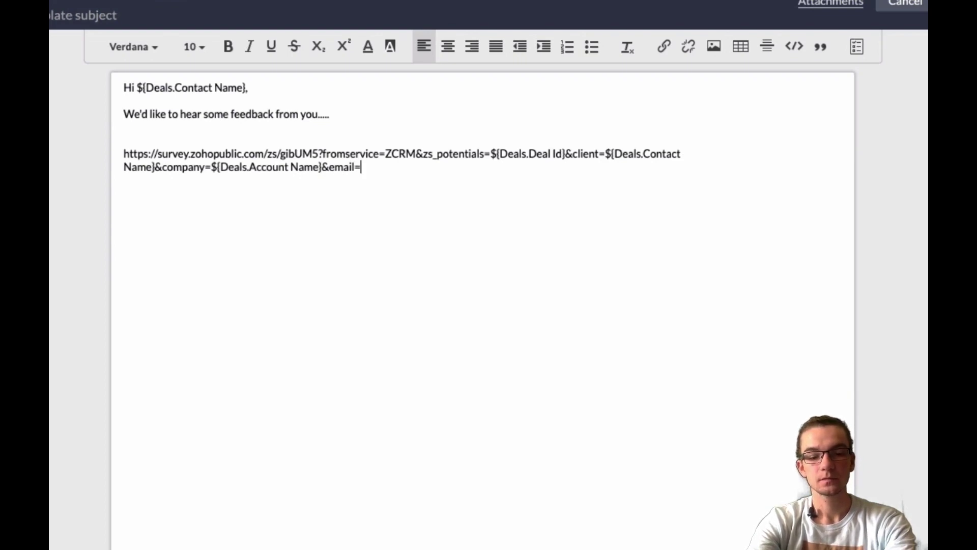
pyautogui.write('=#email')
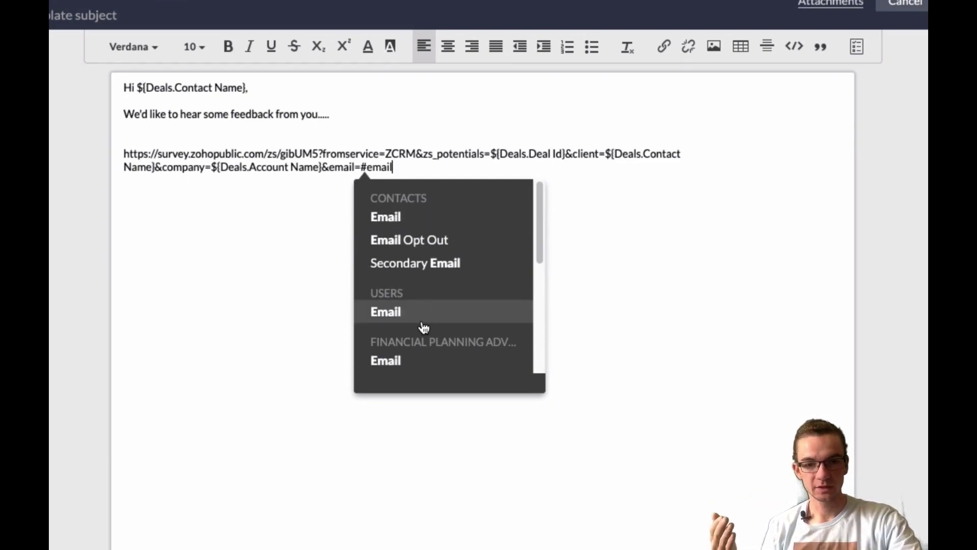
pyautogui.scroll(-2, 424, 328)
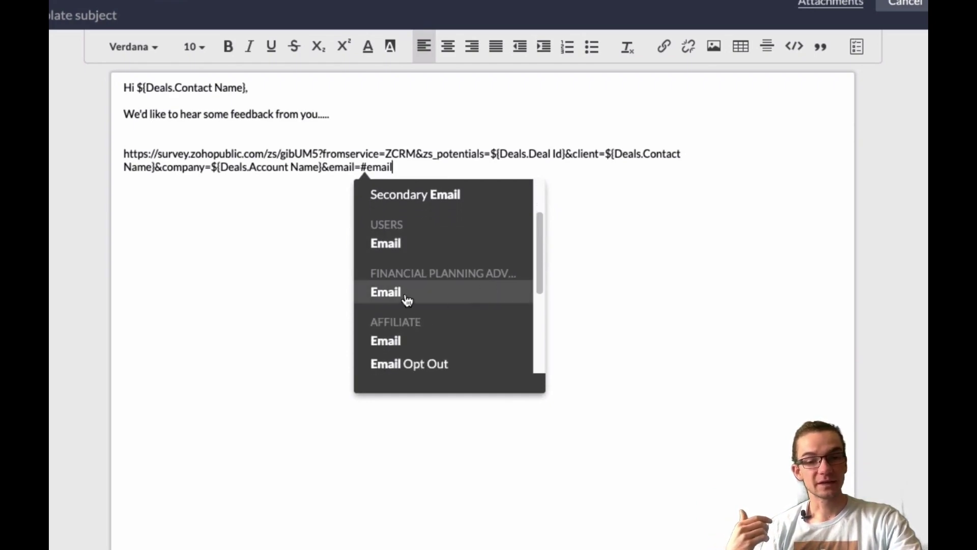
pyautogui.scroll(-3, 408, 300)
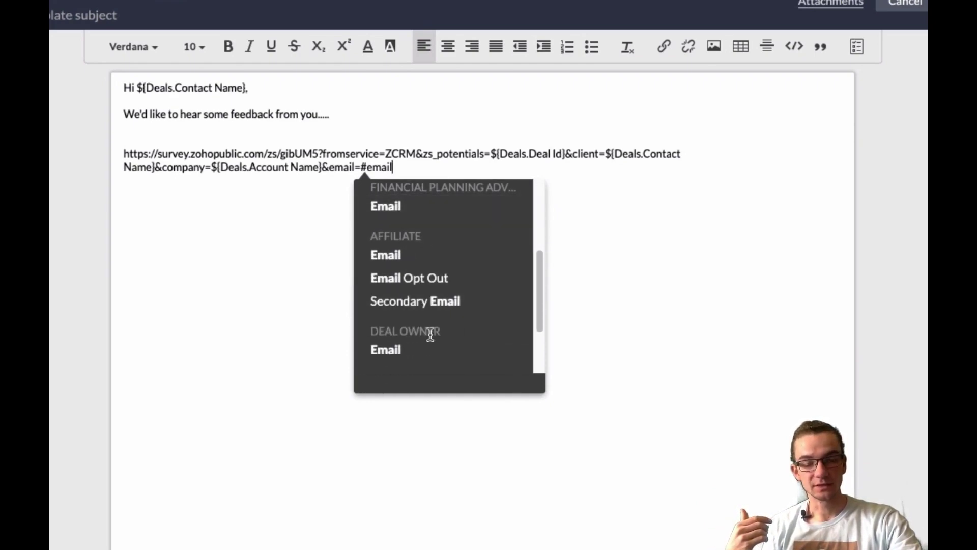
pyautogui.scroll(-2, 430, 335)
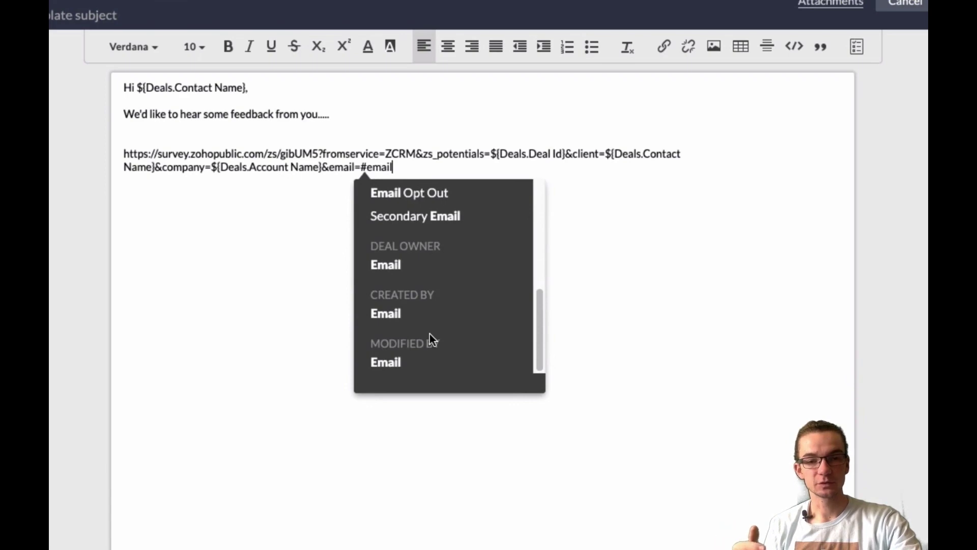
pyautogui.scroll(6, 430, 334)
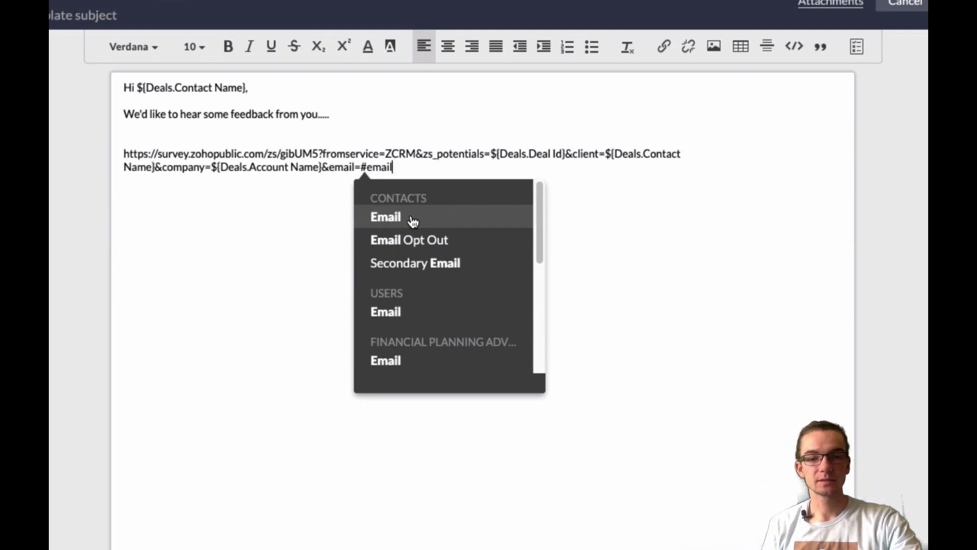
pyautogui.click(412, 219)
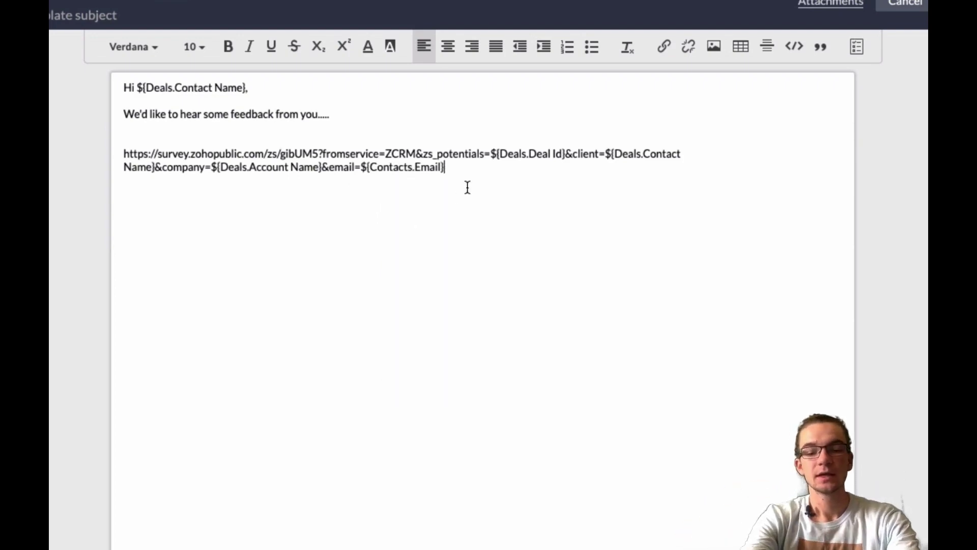
# Append "&advisor=" to the survey URL with the Deals Financial Planning Advisor merge field as its value.
pyautogui.write('&')
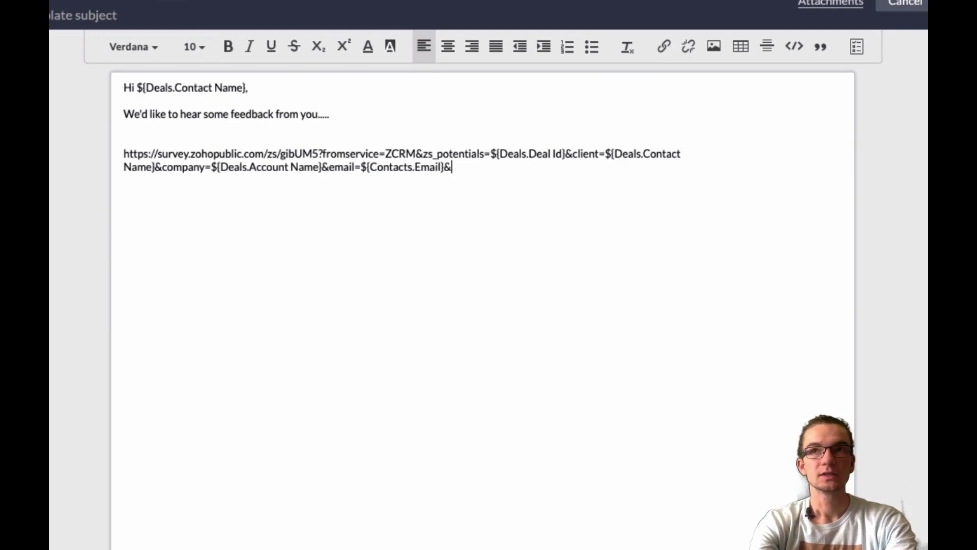
pyautogui.write('advi')
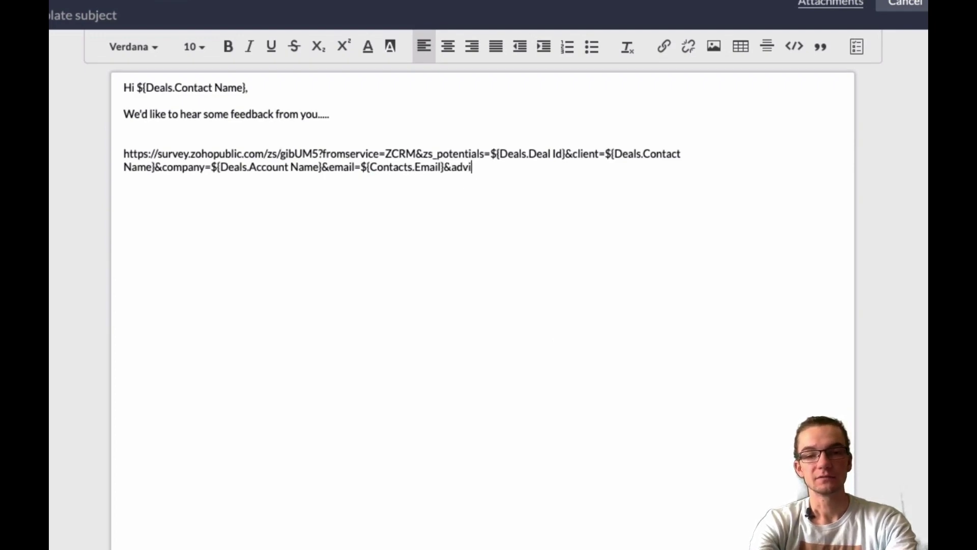
pyautogui.write('sor=#')
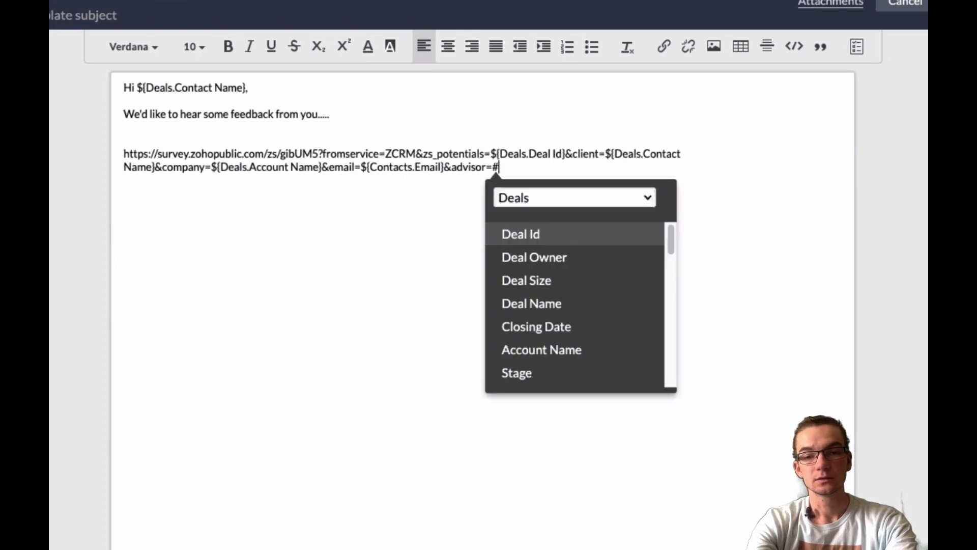
pyautogui.write('adv')
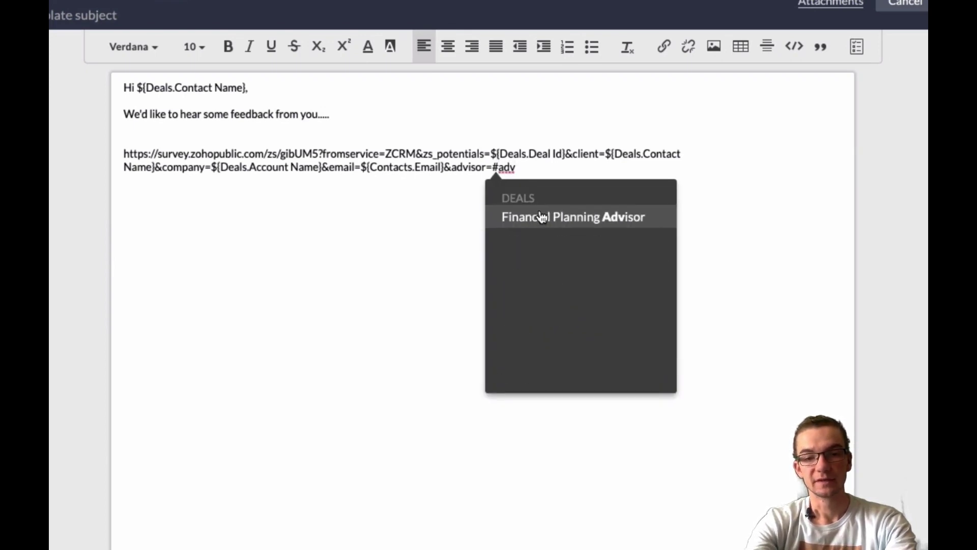
pyautogui.click(539, 216)
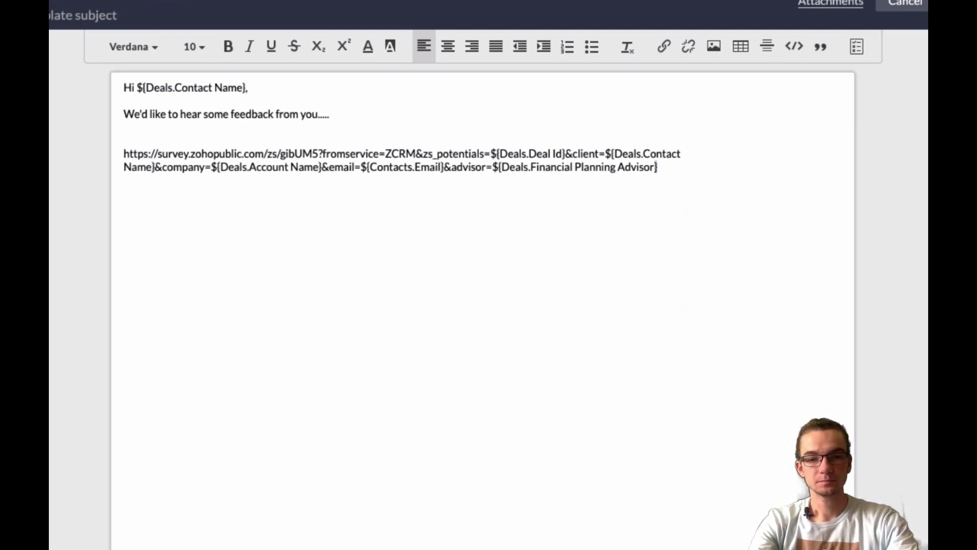
# Copy the completed survey URL with all its custom variables from the message body.
pyautogui.hotkey('ctrl', 'shift', 'Left')
pyautogui.hotkey('shift', 'Up')
pyautogui.hotkey('shift', 'Up')
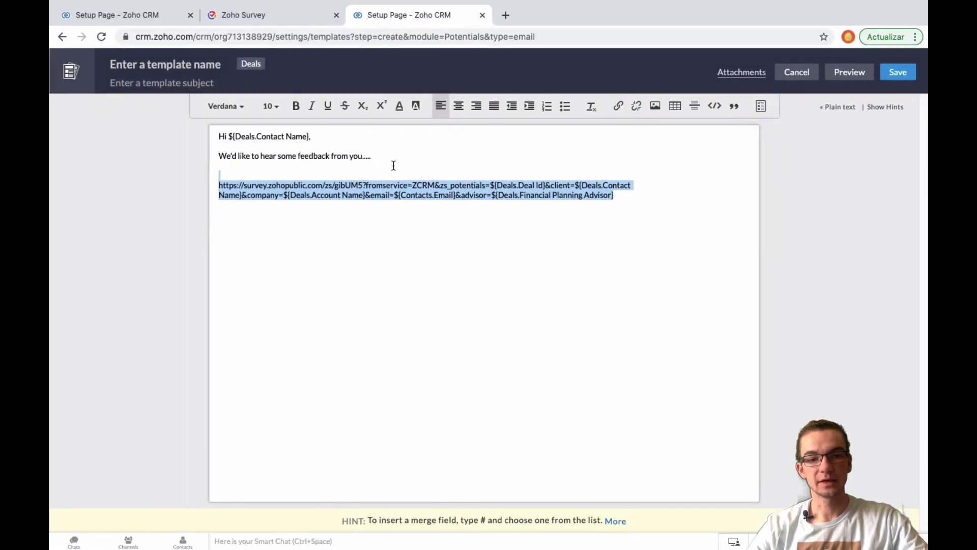
# Add the line "Please click this link to take 2 minutes and review our services!" above the survey URL.
pyautogui.click(360, 127)
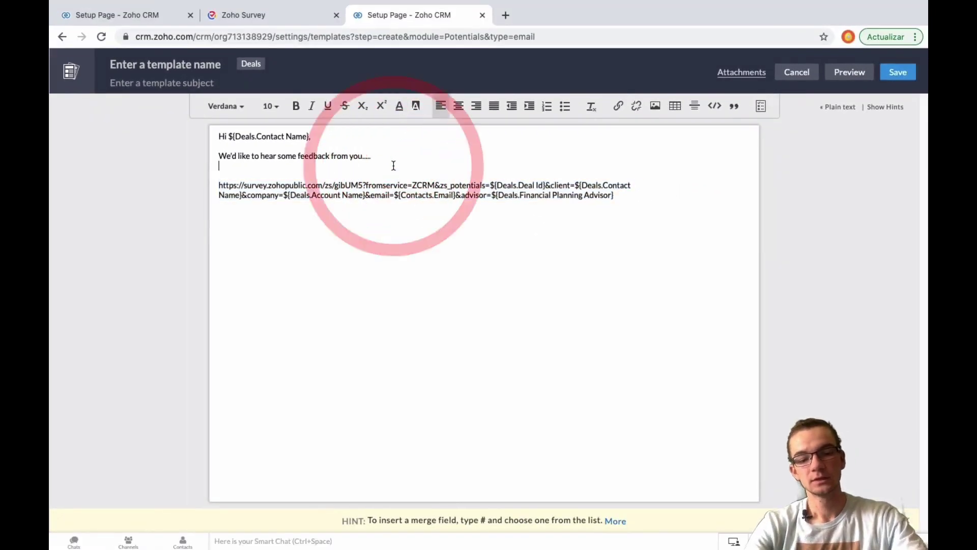
pyautogui.press('Return')
pyautogui.press('Return')
pyautogui.write('Please cl')
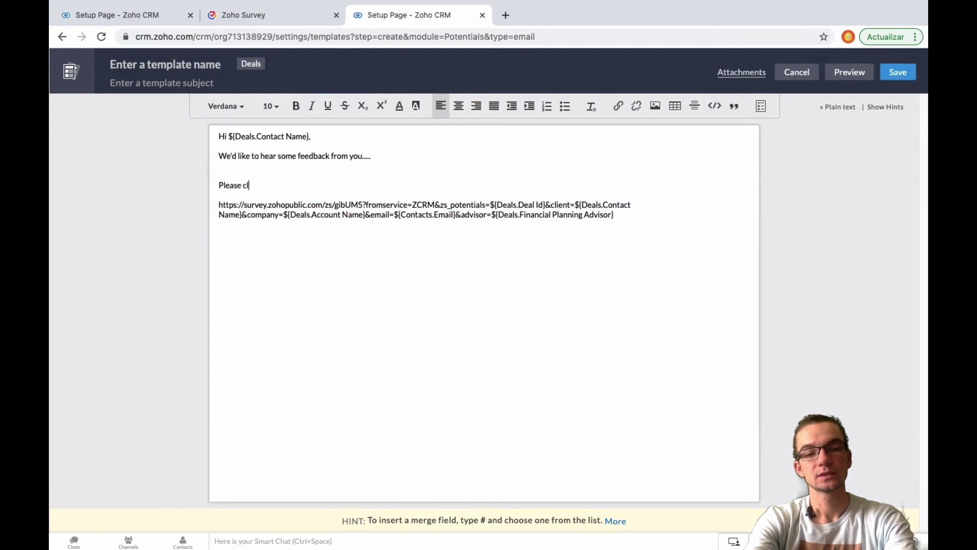
pyautogui.write('ick the fo')
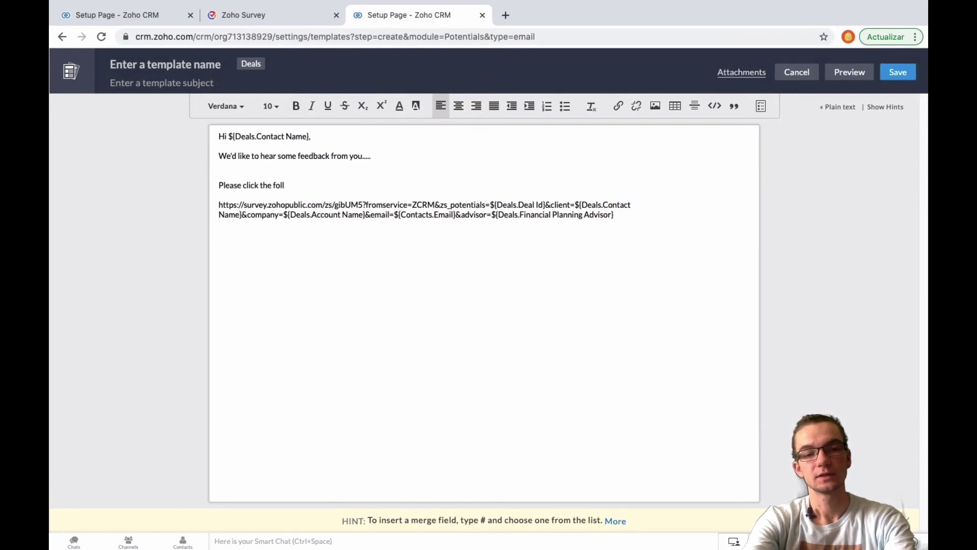
pyautogui.write('l')
pyautogui.press('BackSpace')
pyautogui.press('BackSpace')
pyautogui.press('BackSpace')
pyautogui.press('BackSpace')
pyautogui.press('BackSpace')
pyautogui.write('is l')
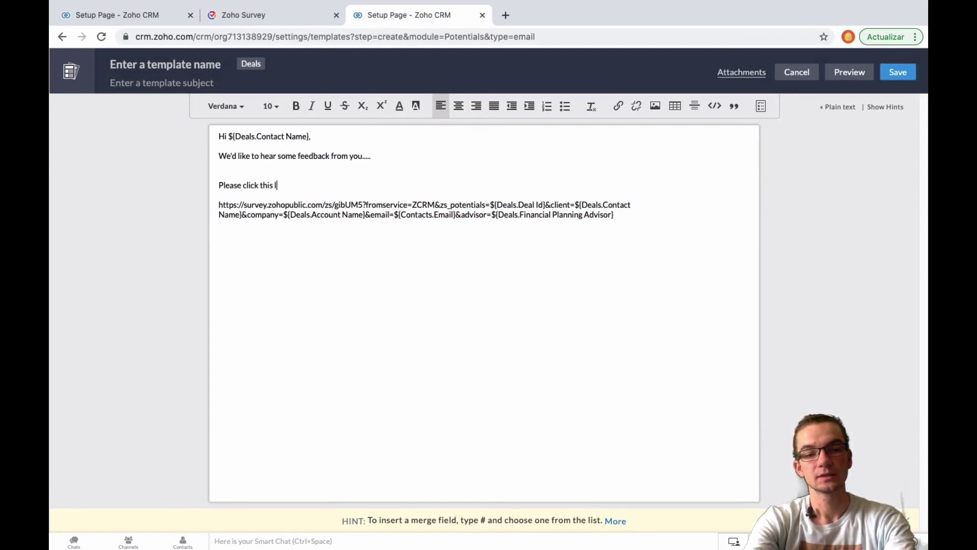
pyautogui.write('ink to take 2 minu')
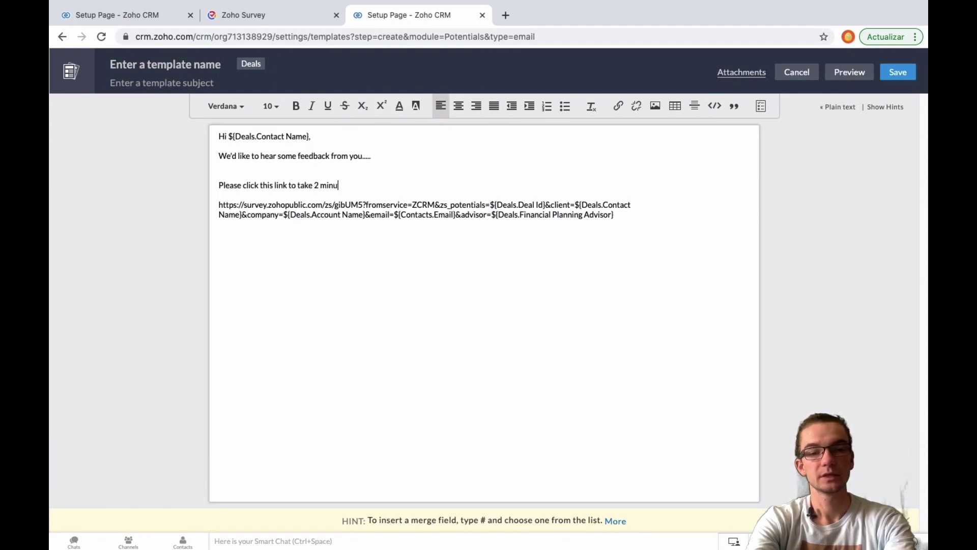
pyautogui.write('tes and revi')
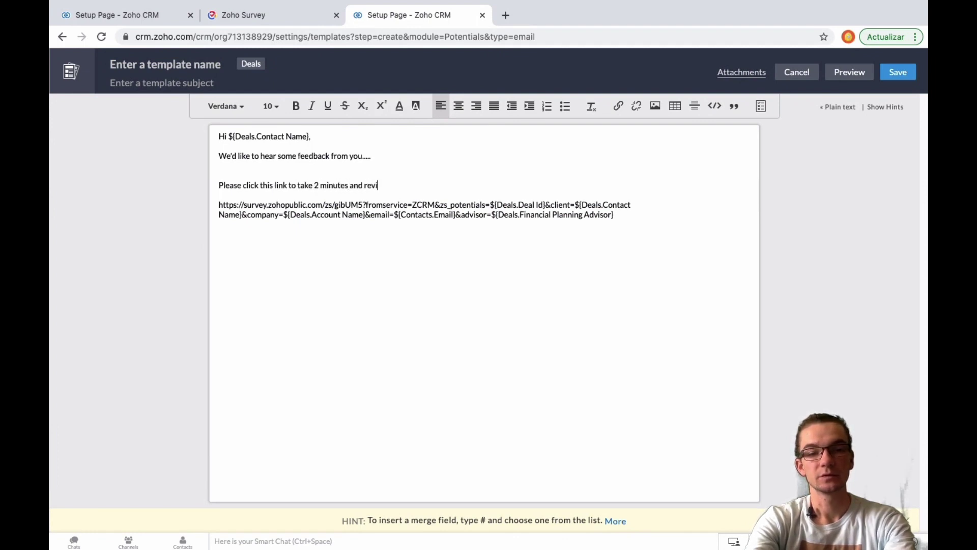
pyautogui.write('ew our services!')
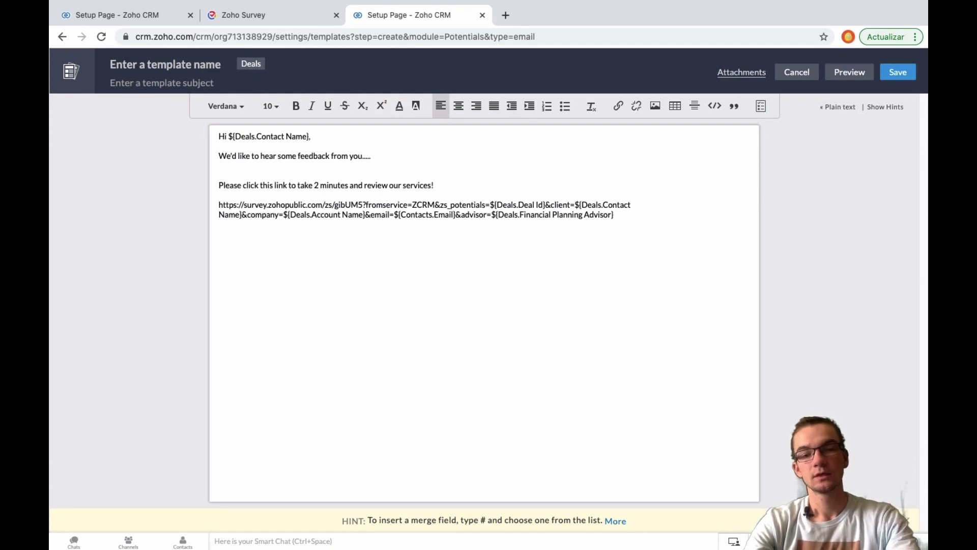
# Set up a Web URL link on the "Please click this link..." line with the copied survey URL as its address.
pyautogui.press('shift+super+Left')
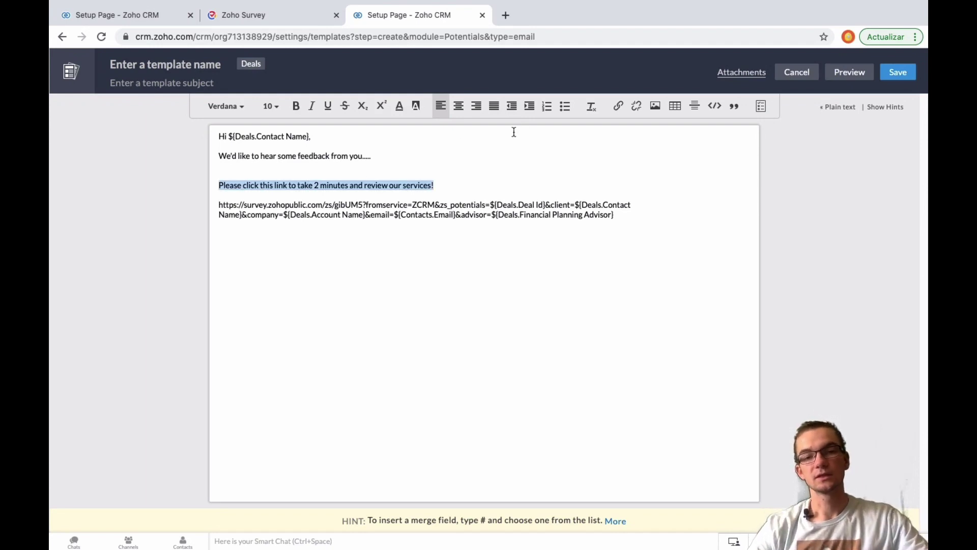
pyautogui.click(614, 108)
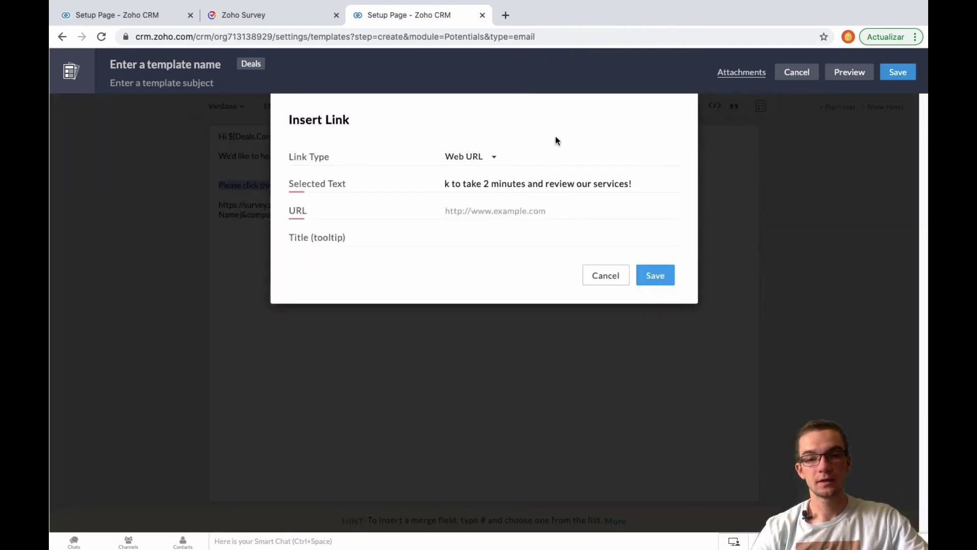
pyautogui.click(480, 210)
pyautogui.hotkey('ctrl', 'v')
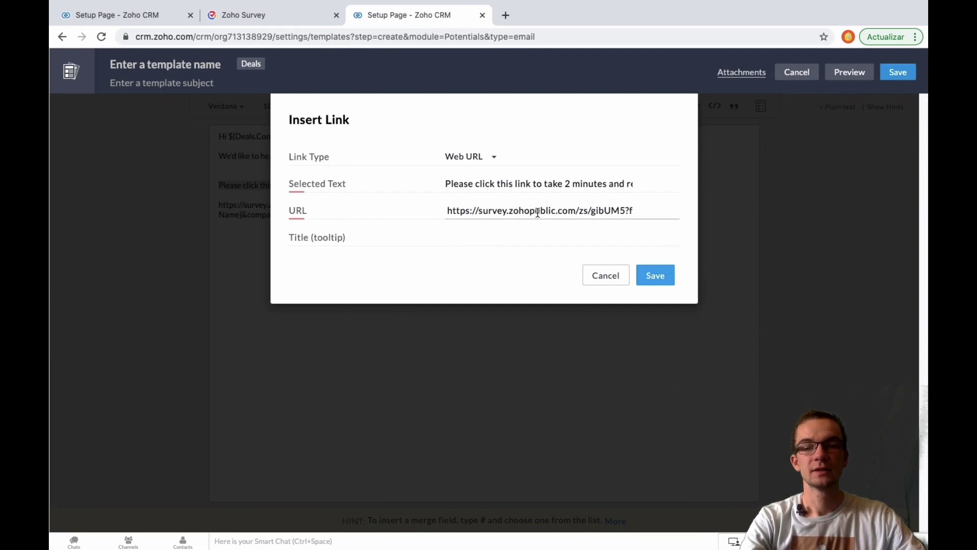
# Review the link's URL from start to end, checking the deal ID, client, company, email and advisor variables.
pyautogui.hscroll(3, 537, 213)
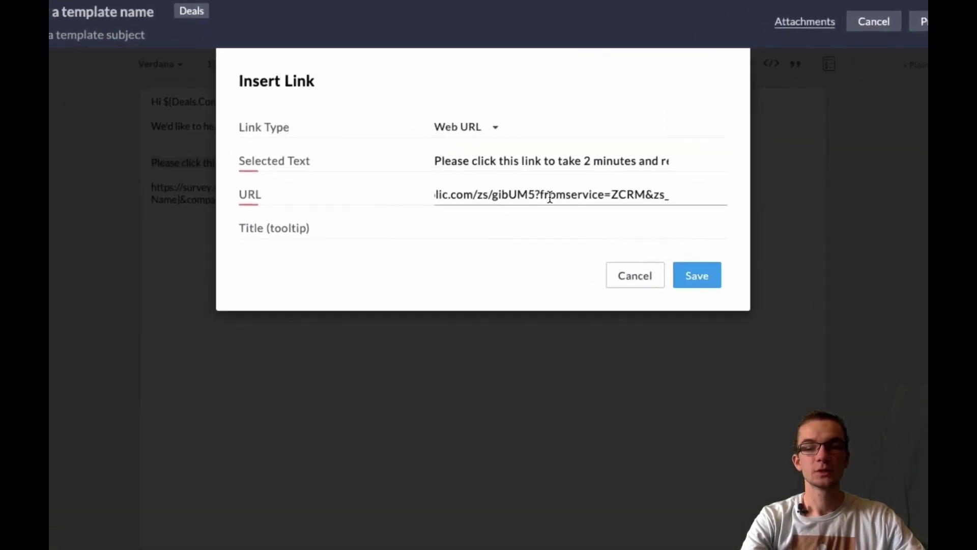
pyautogui.hscroll(3, 550, 198)
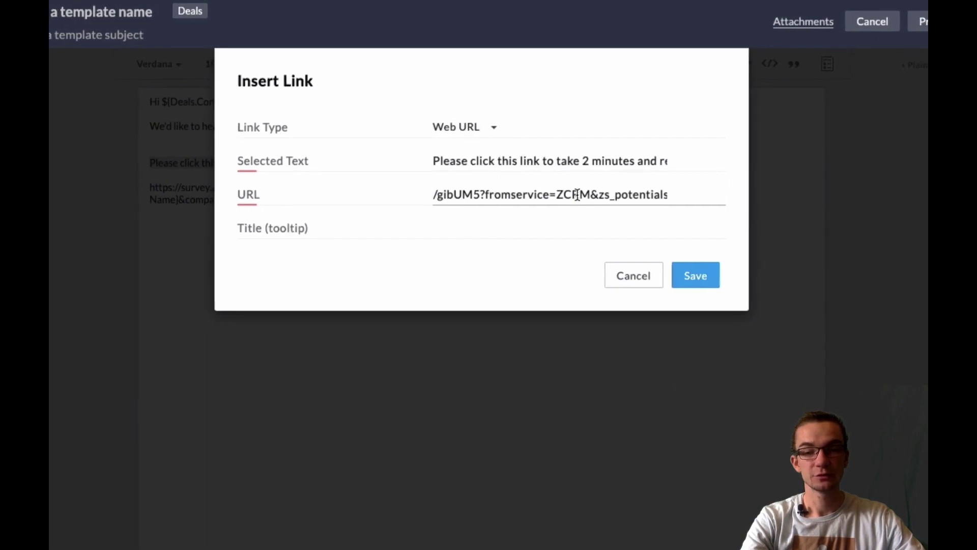
pyautogui.hscroll(2, 578, 198)
pyautogui.hscroll(2, 577, 199)
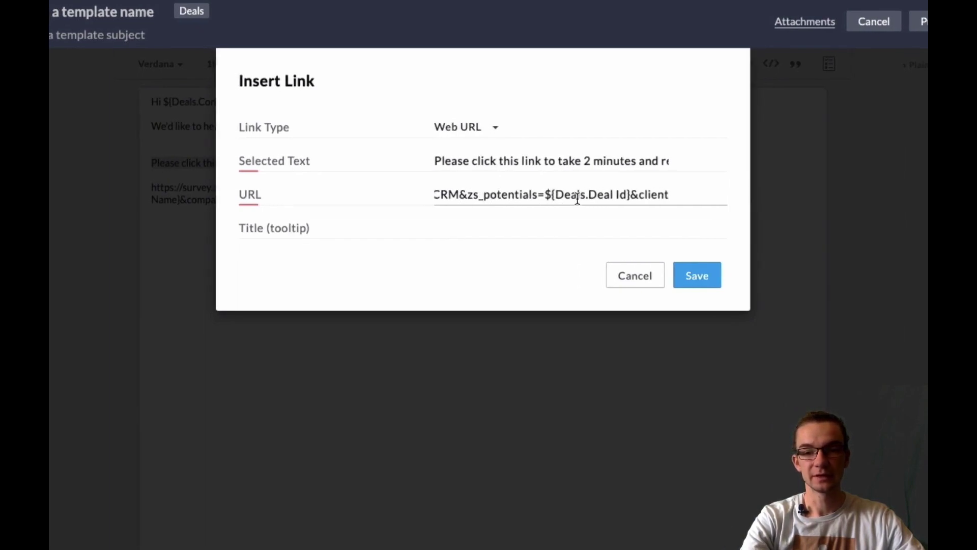
pyautogui.hscroll(5, 571, 196)
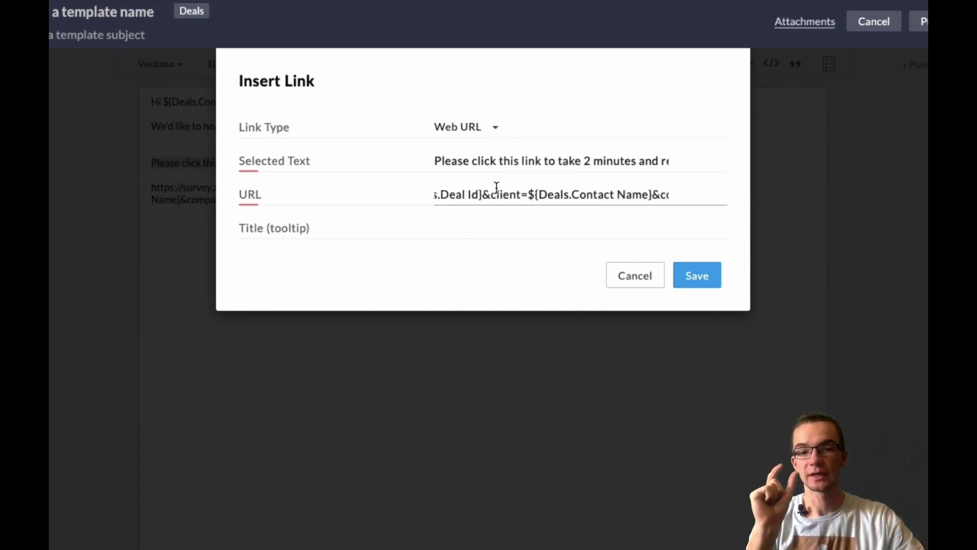
pyautogui.hscroll(4, 570, 196)
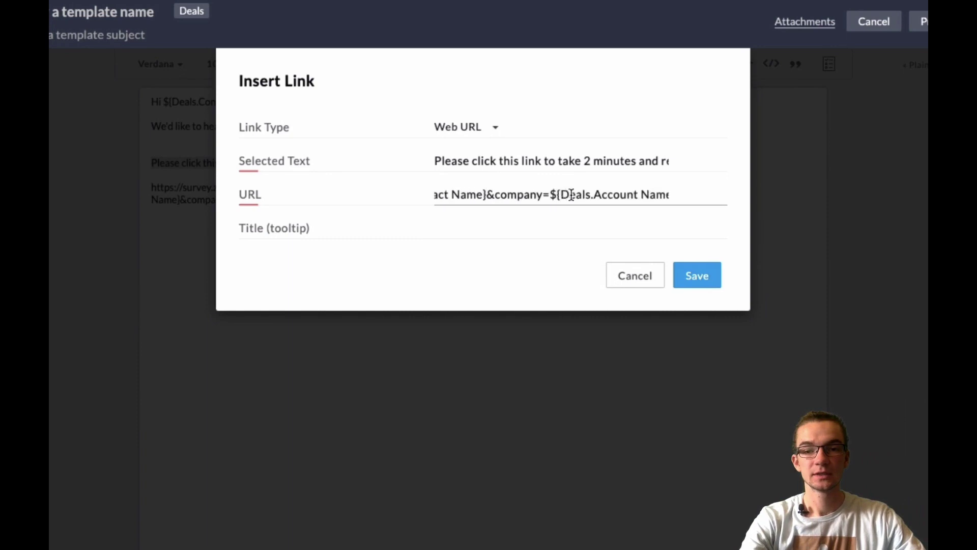
pyautogui.hscroll(2, 571, 196)
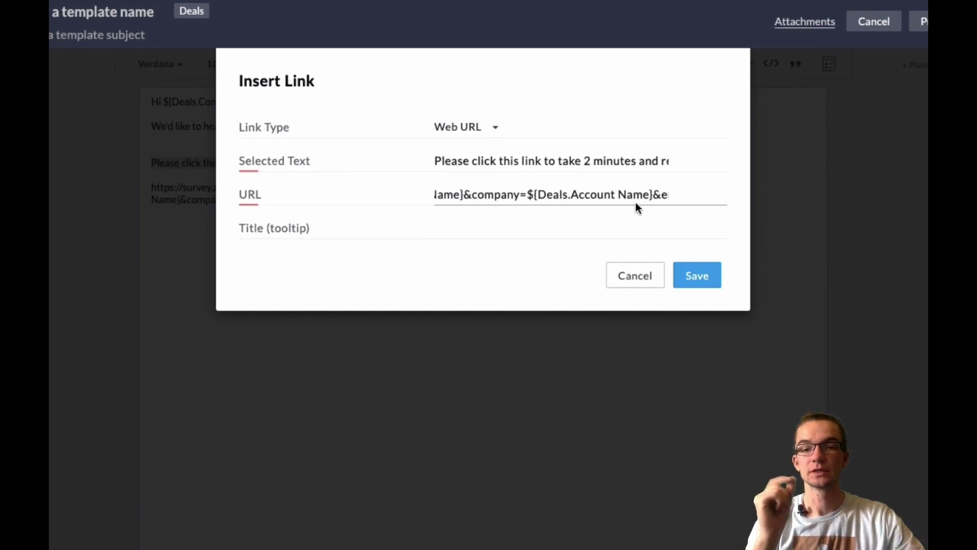
pyautogui.hscroll(3, 598, 193)
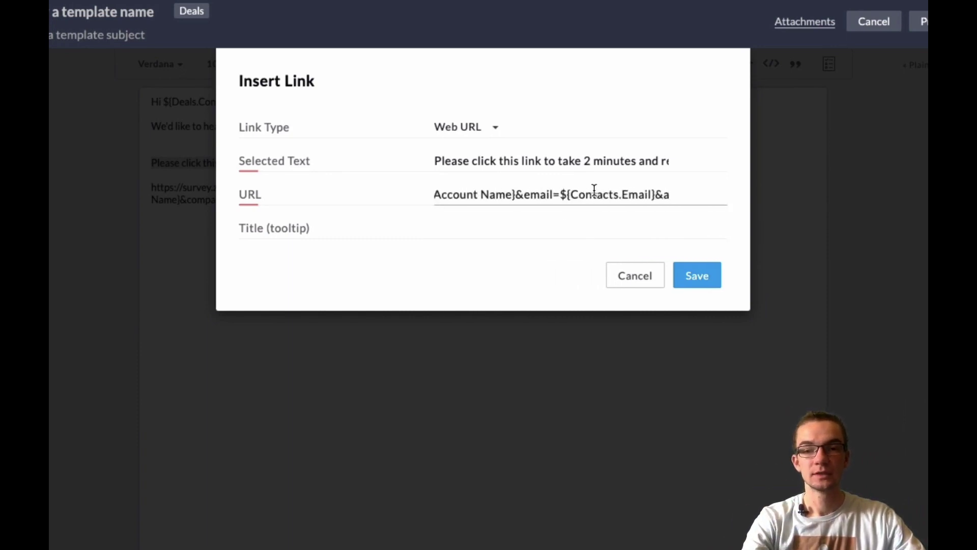
pyautogui.hscroll(1, 594, 191)
pyautogui.hscroll(1, 593, 196)
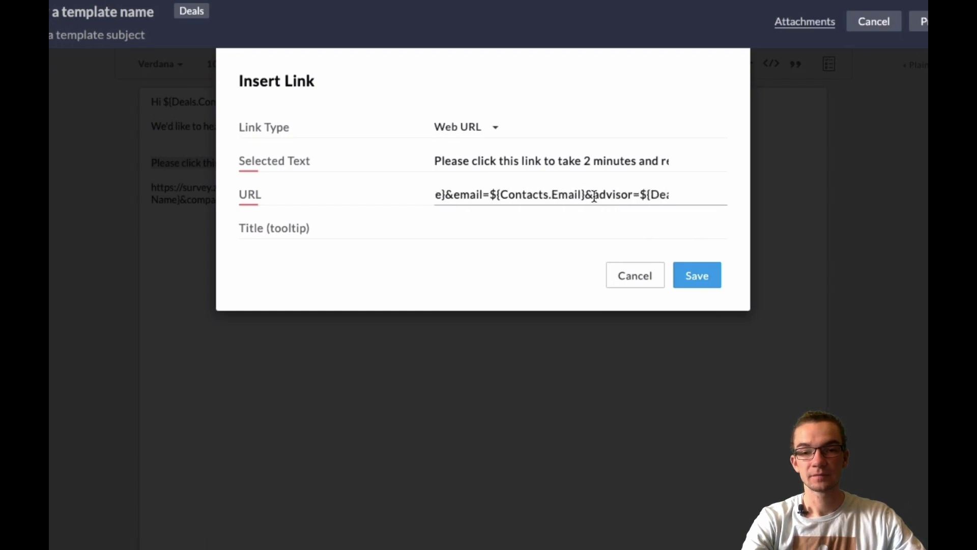
pyautogui.hscroll(3, 595, 197)
pyautogui.hscroll(1, 614, 192)
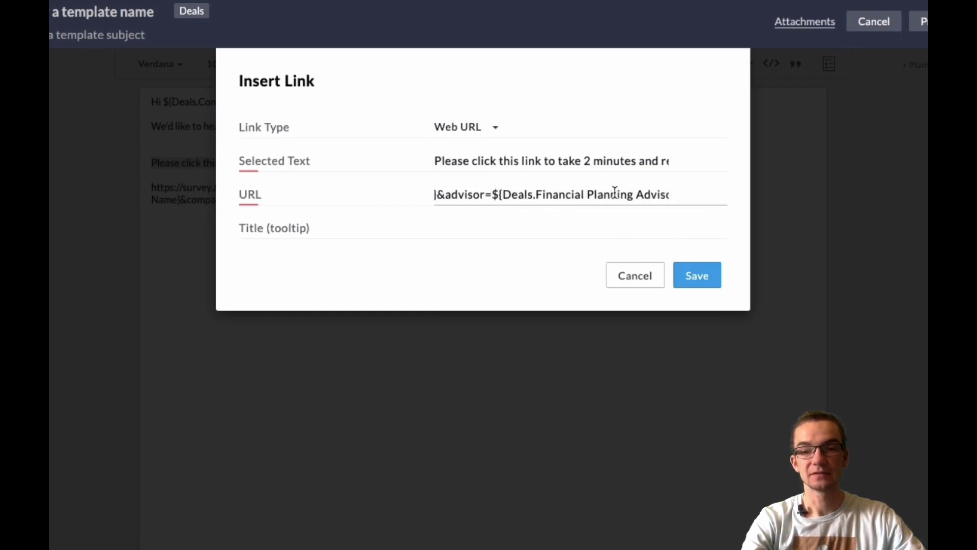
pyautogui.hscroll(1, 614, 192)
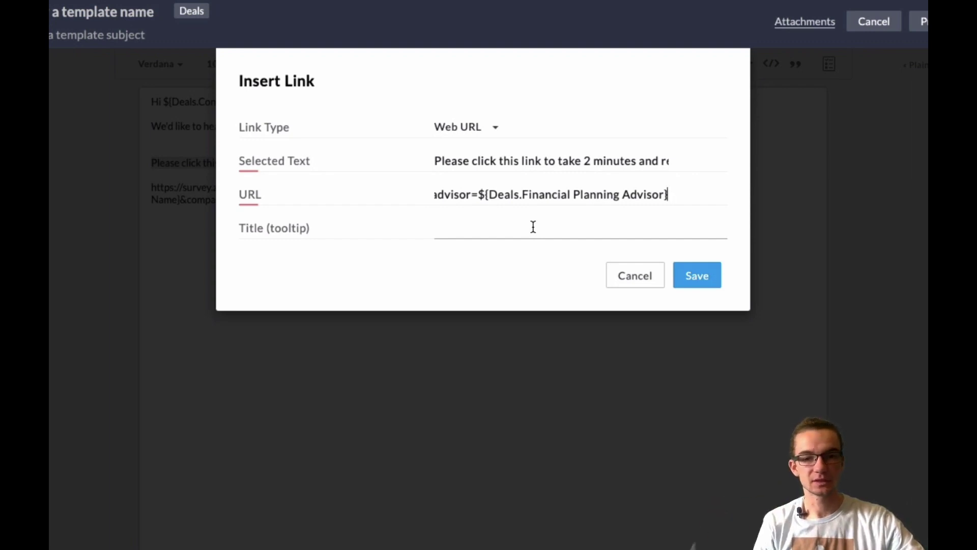
pyautogui.click(498, 132)
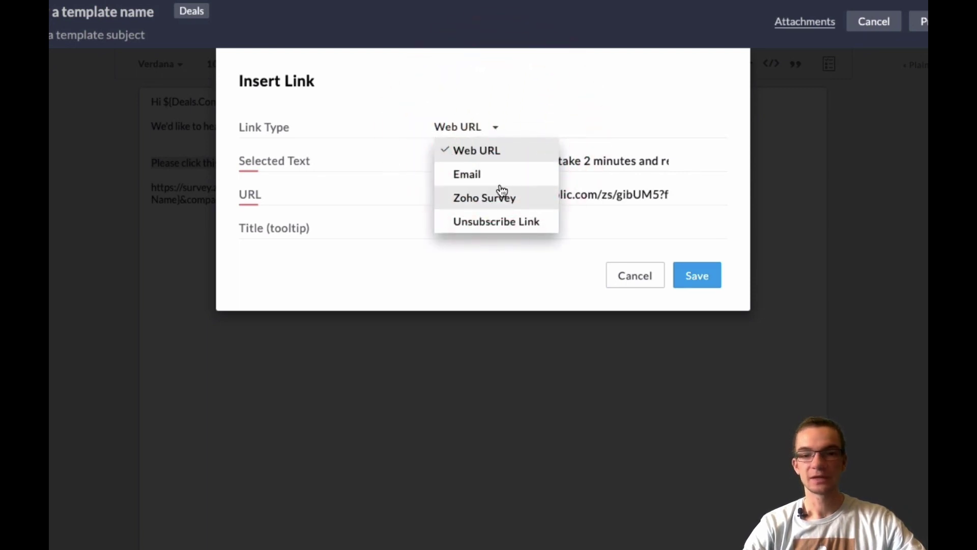
pyautogui.click(492, 201)
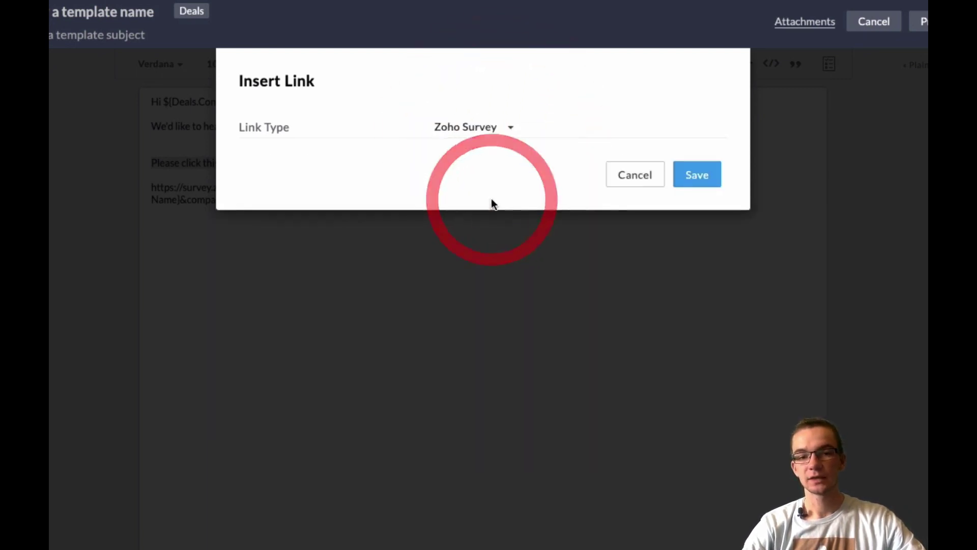
pyautogui.click(525, 163)
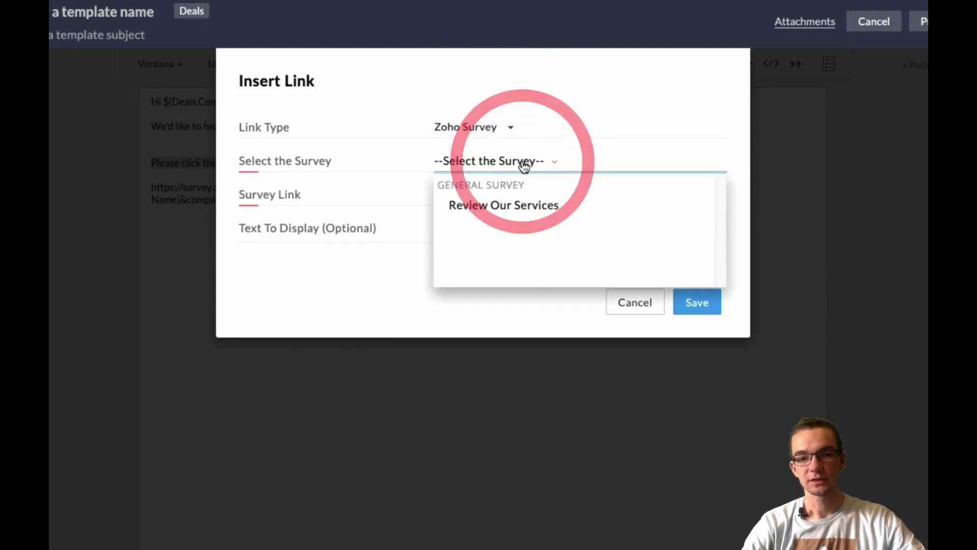
pyautogui.click(524, 205)
pyautogui.hscroll(5, 526, 195)
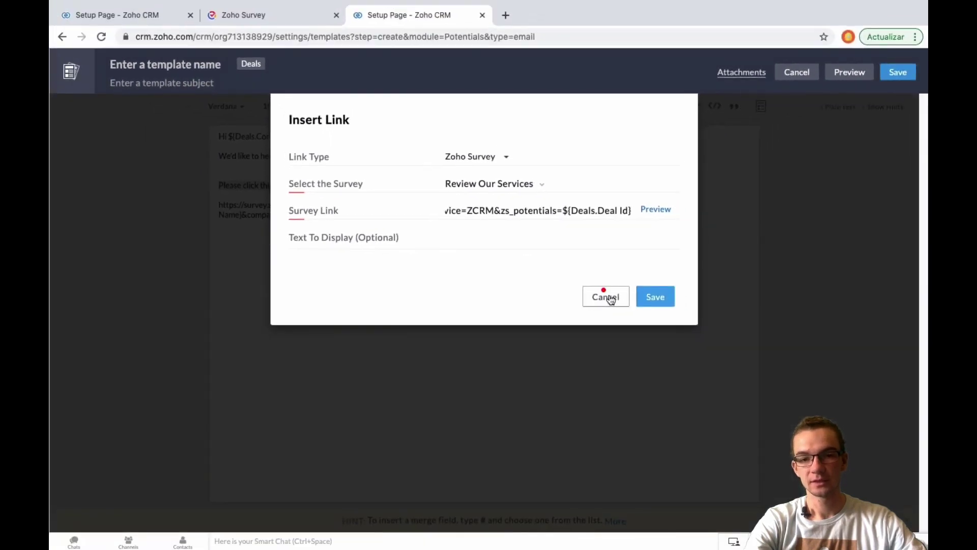
pyautogui.click(611, 299)
# Turn the sentence "Please click this link to take 2 minutes and review our services!" into a web link using the full survey URL below it.
pyautogui.moveTo(615, 218); pyautogui.dragTo(216, 209)
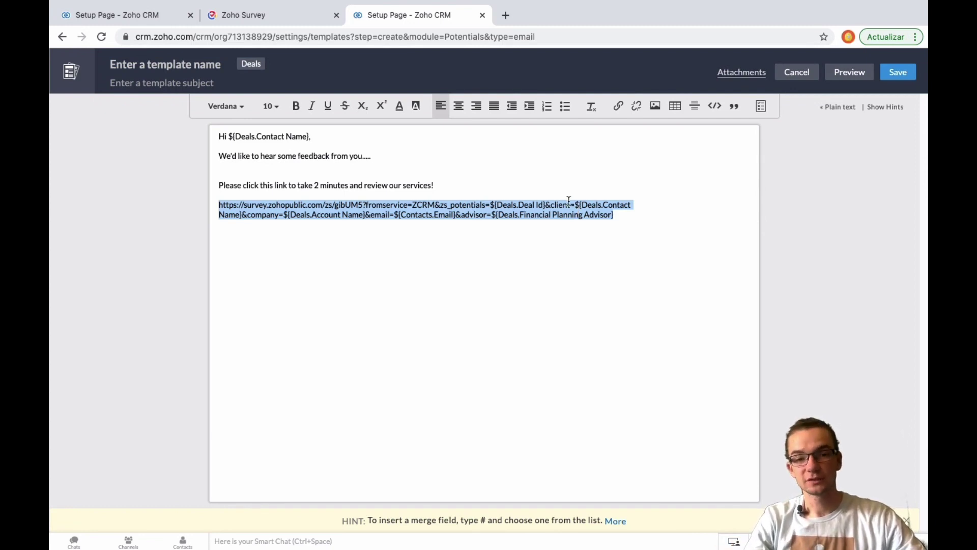
pyautogui.click(462, 186)
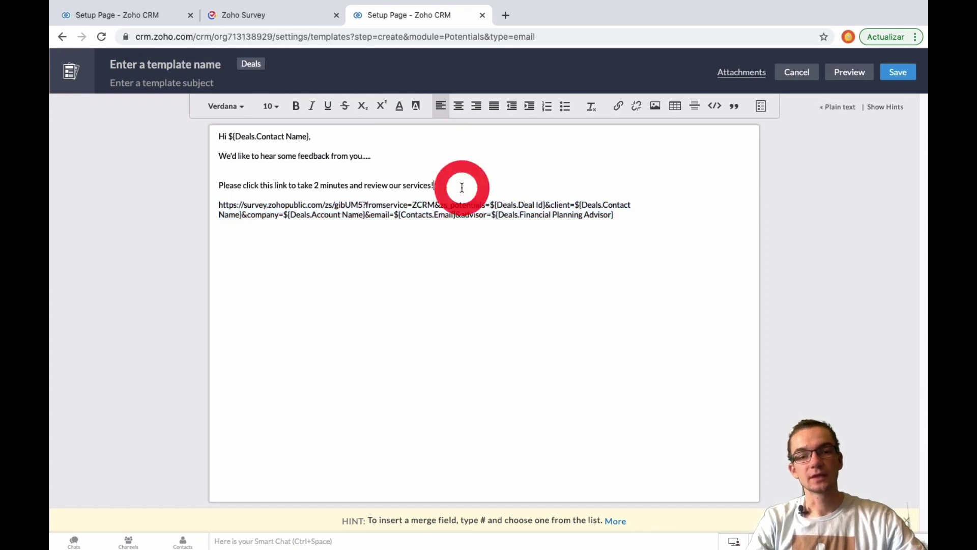
pyautogui.tripleClick(462, 187)
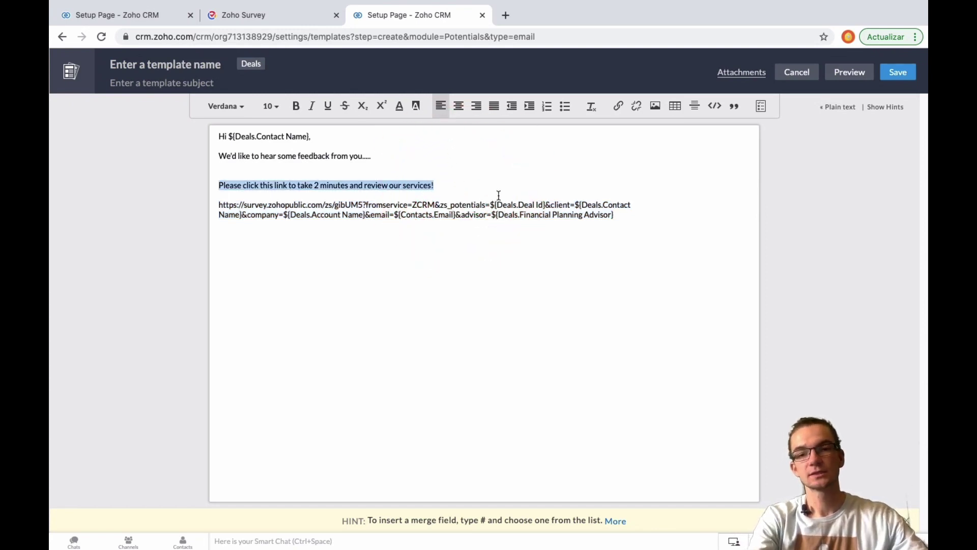
pyautogui.click(618, 107)
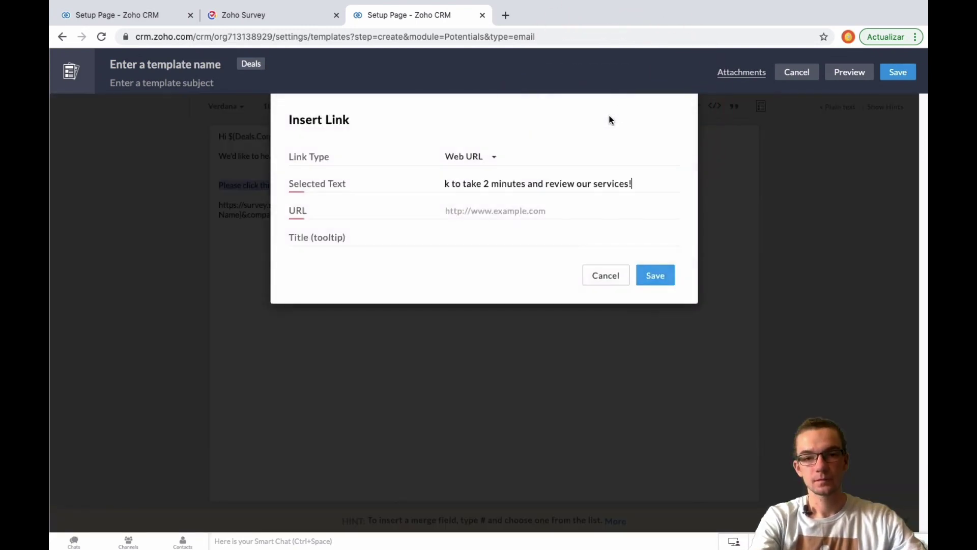
pyautogui.click(503, 210)
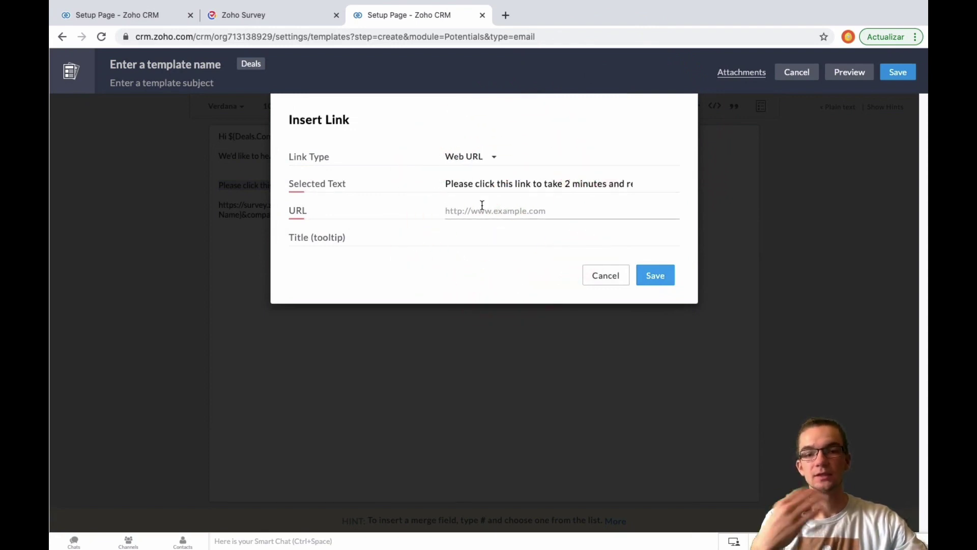
pyautogui.press('super+v')
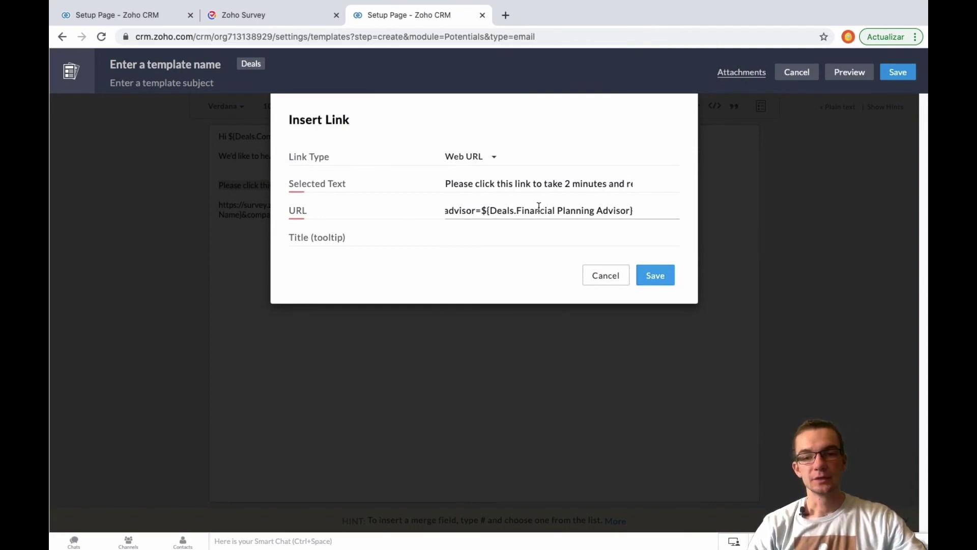
pyautogui.click(647, 273)
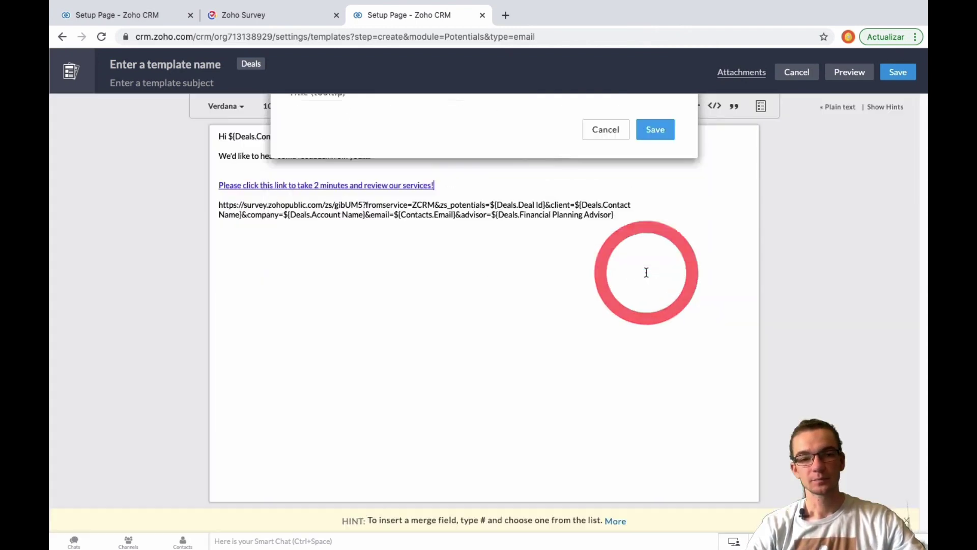
# Replace the raw survey URL in the email body with the two-line sign-off "Thanks so much," and "Your friends at Afflluence Financial".
pyautogui.click(625, 218)
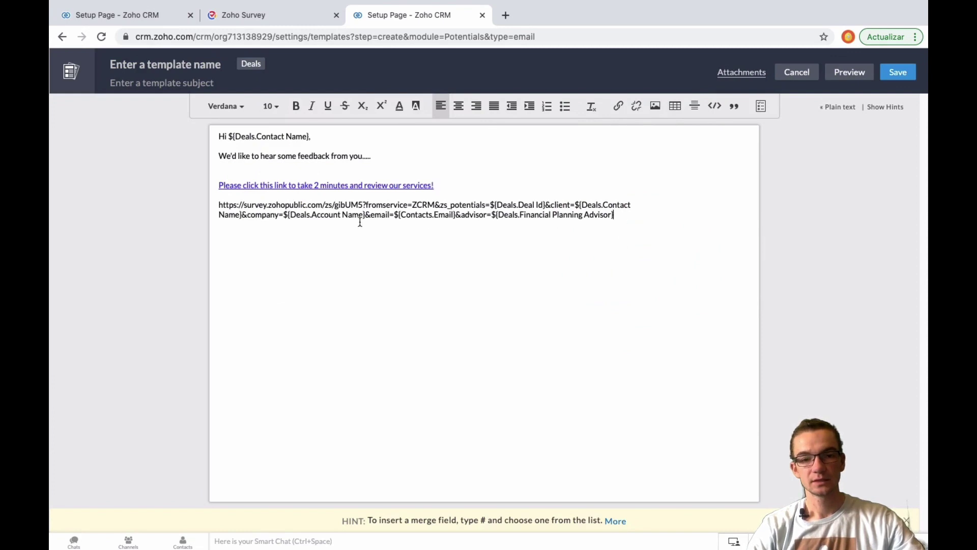
pyautogui.moveTo(360, 223); pyautogui.dragTo(218, 209)
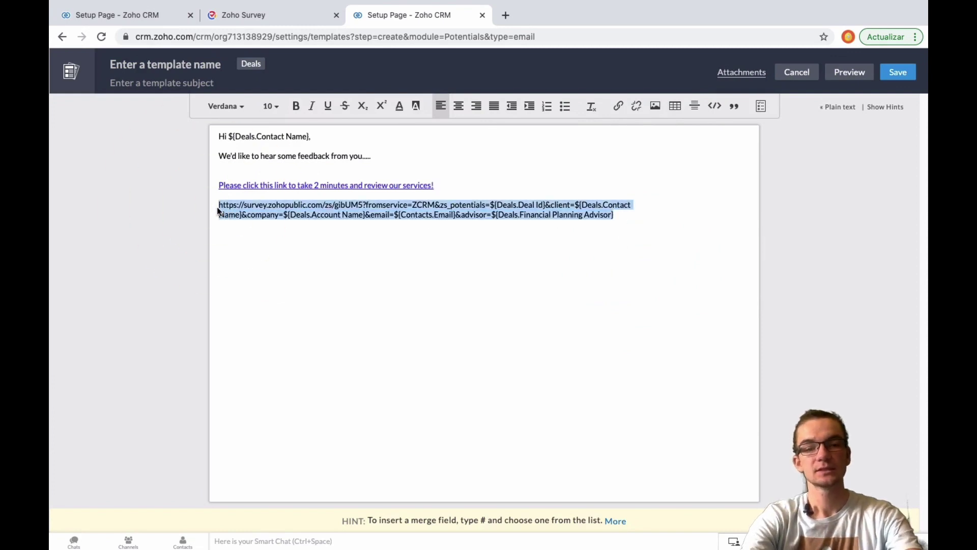
pyautogui.press('BackSpace')
pyautogui.write('Thanks,')
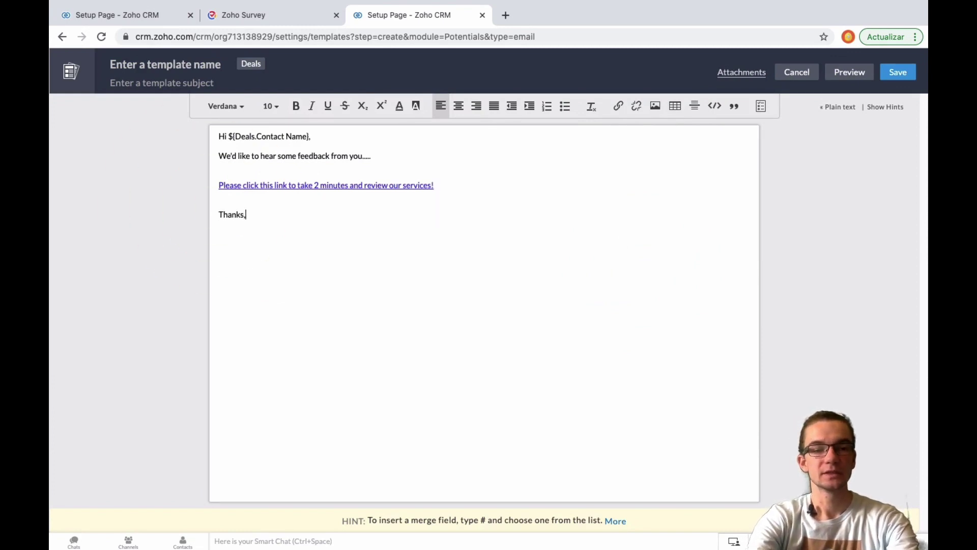
pyautogui.write('so much')
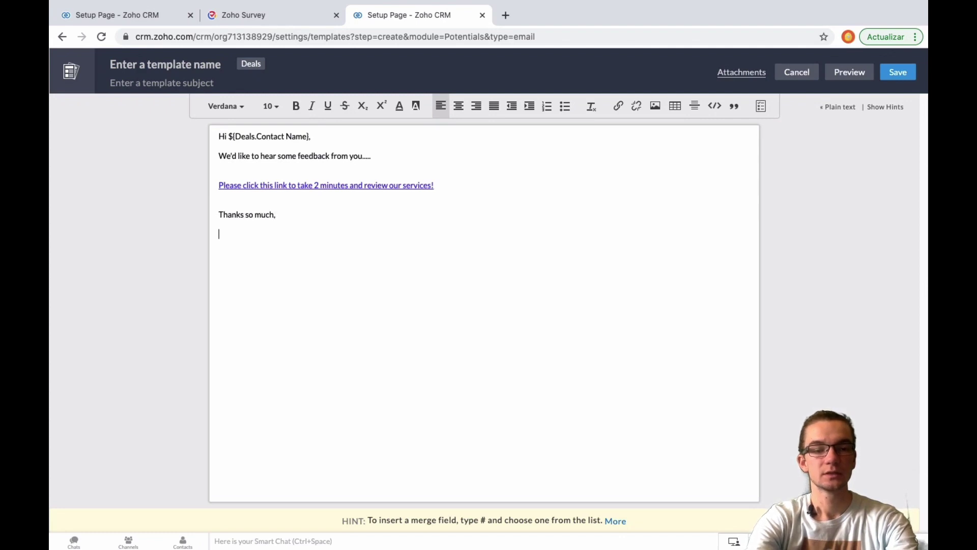
pyautogui.write('Your friends')
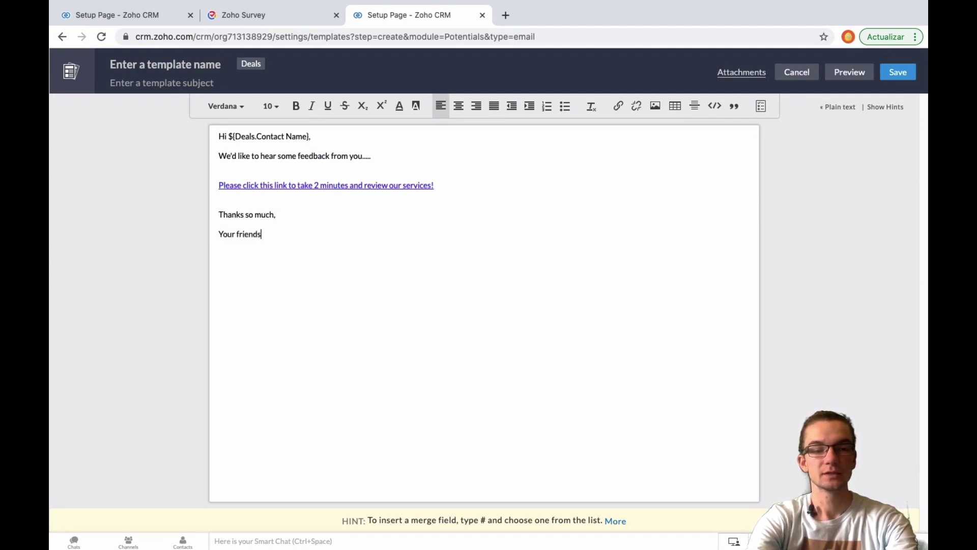
pyautogui.write(' at Affluence Financial')
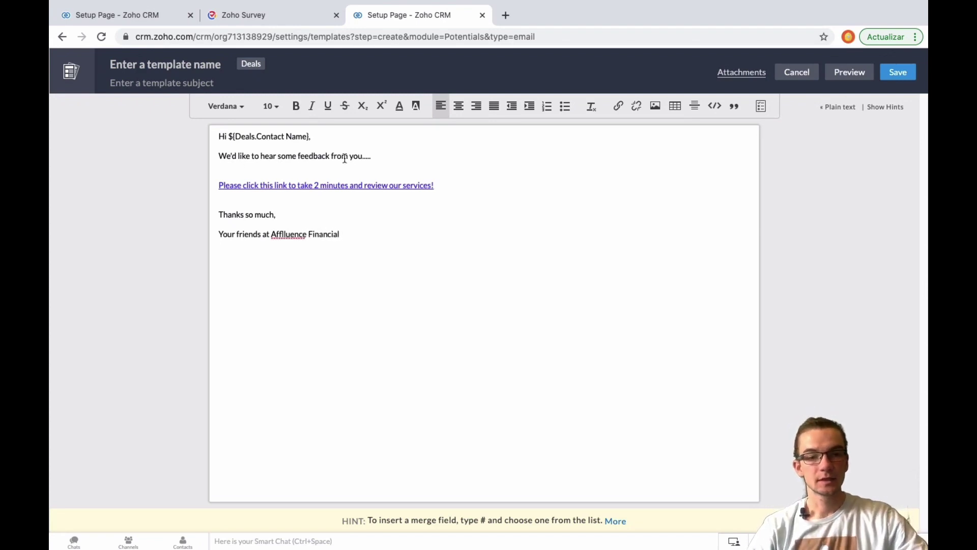
# Enter "Review our Services!" as both the template name and the template subject.
pyautogui.click(198, 70)
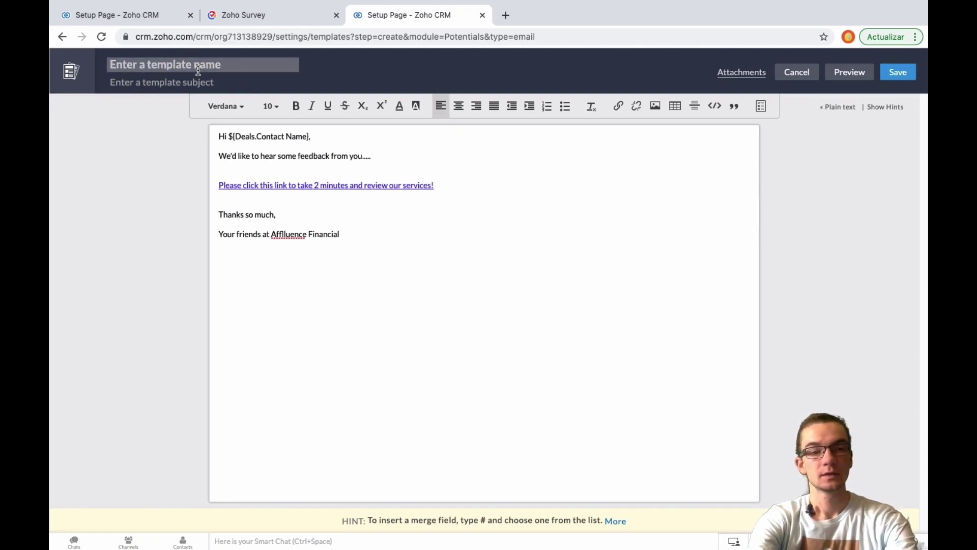
pyautogui.write('Review our S')
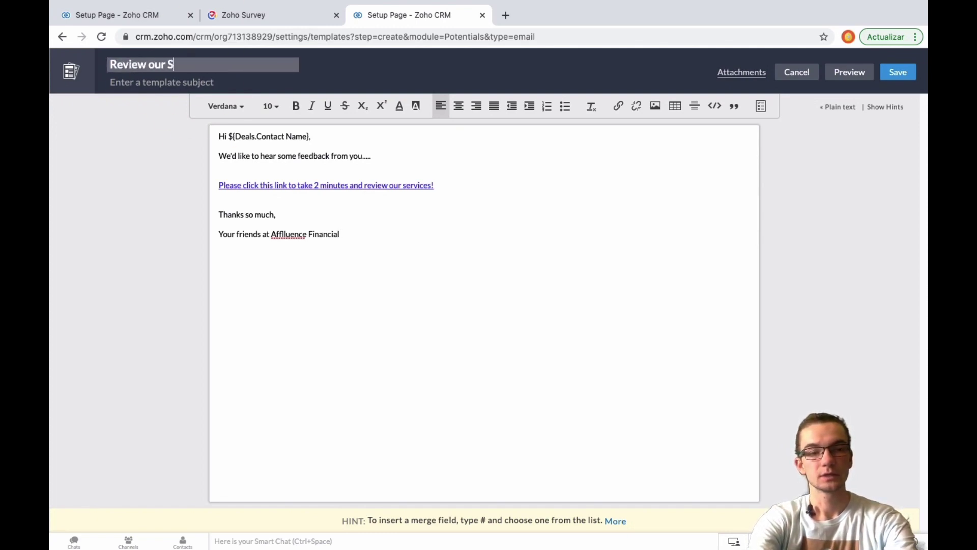
pyautogui.write('ervices!')
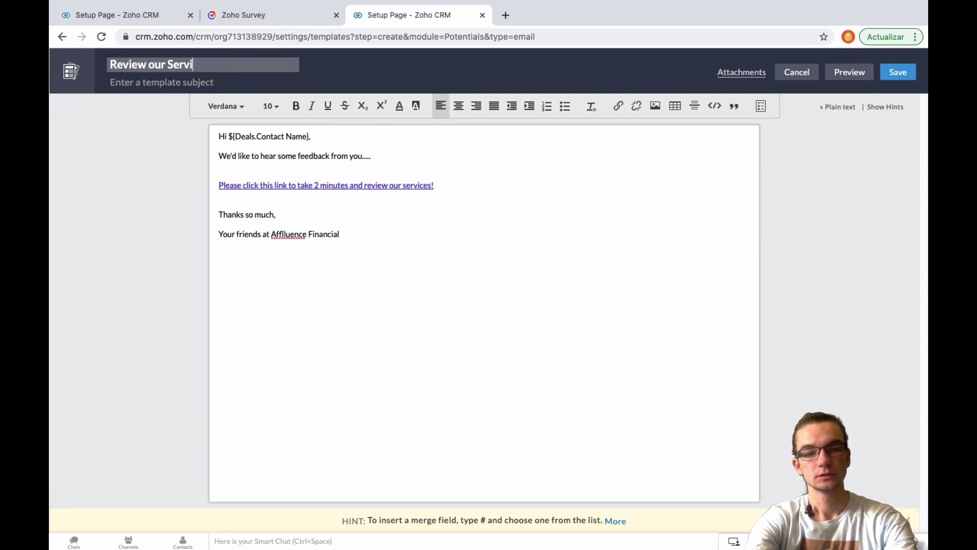
pyautogui.press('Tab')
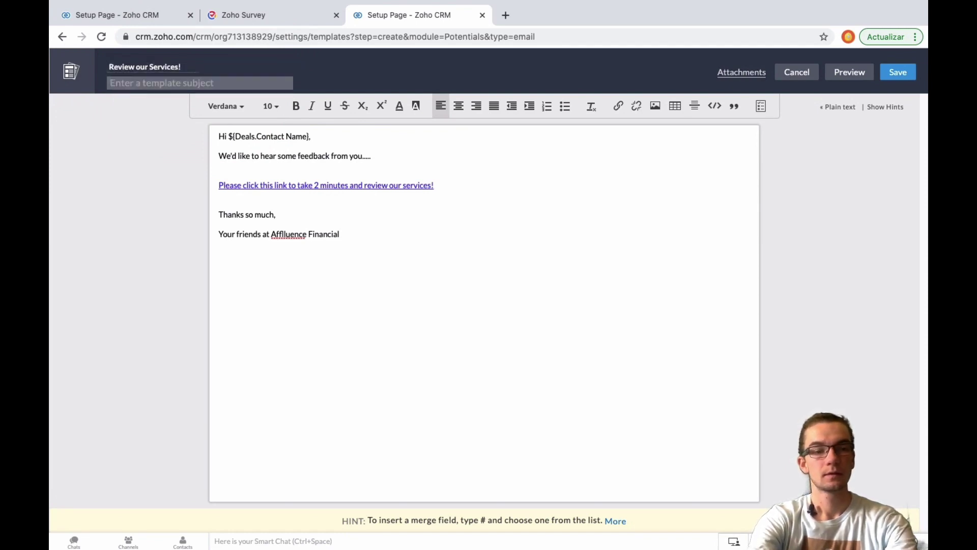
pyautogui.write('Review our ser')
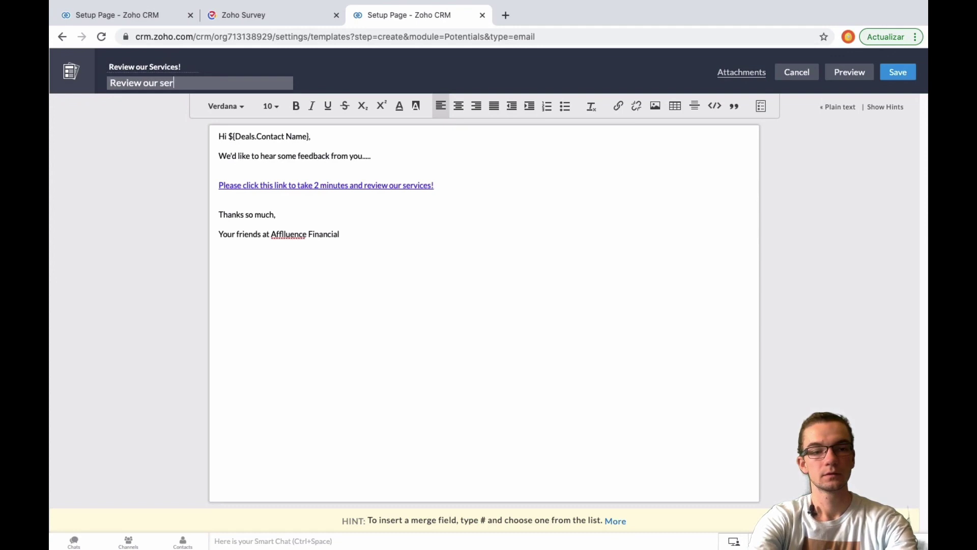
pyautogui.press('BackSpace')
pyautogui.press('BackSpace')
pyautogui.press('BackSpace')
pyautogui.write('Se')
pyautogui.press('BackSpace')
pyautogui.write('erv')
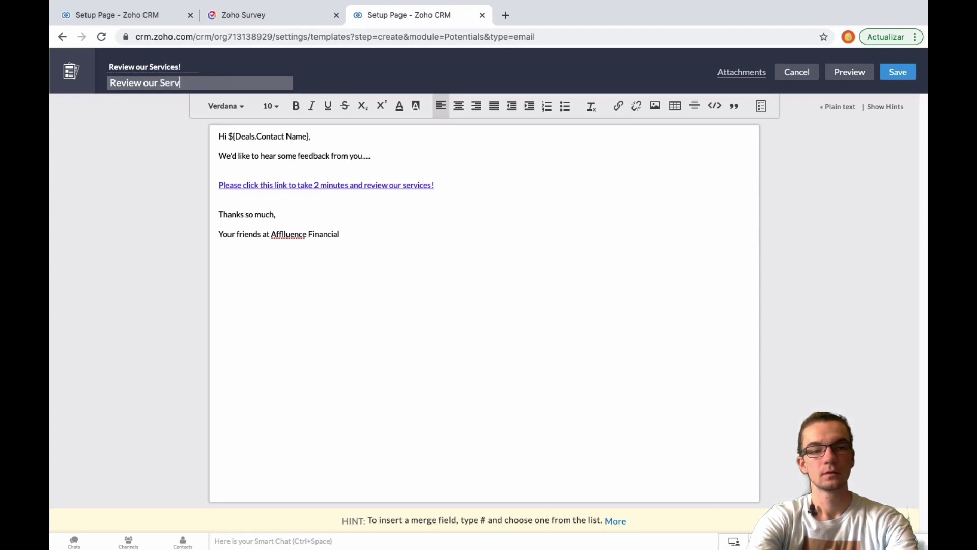
pyautogui.write('ices!')
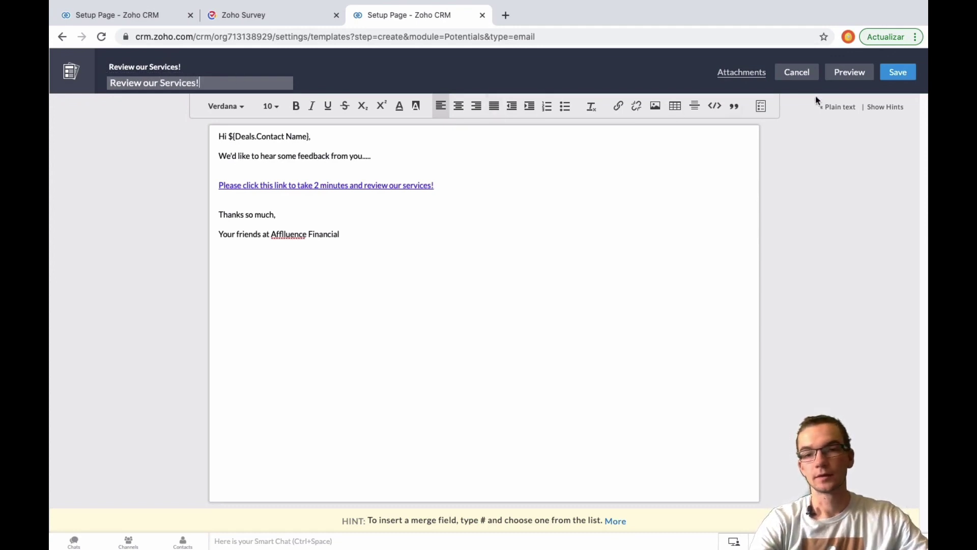
# Save the template into a new folder named "Deals Emails" that is shared with all users.
pyautogui.click(892, 79)
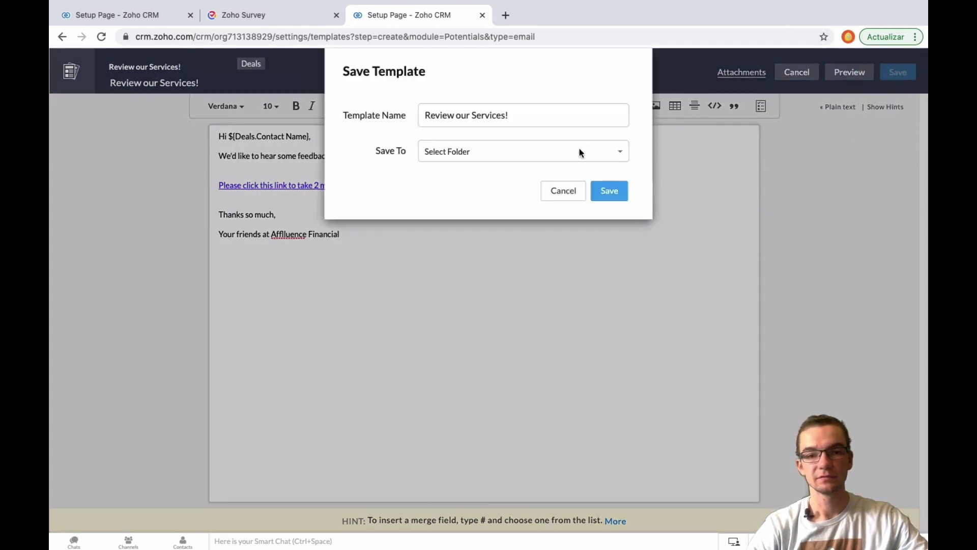
pyautogui.click(553, 155)
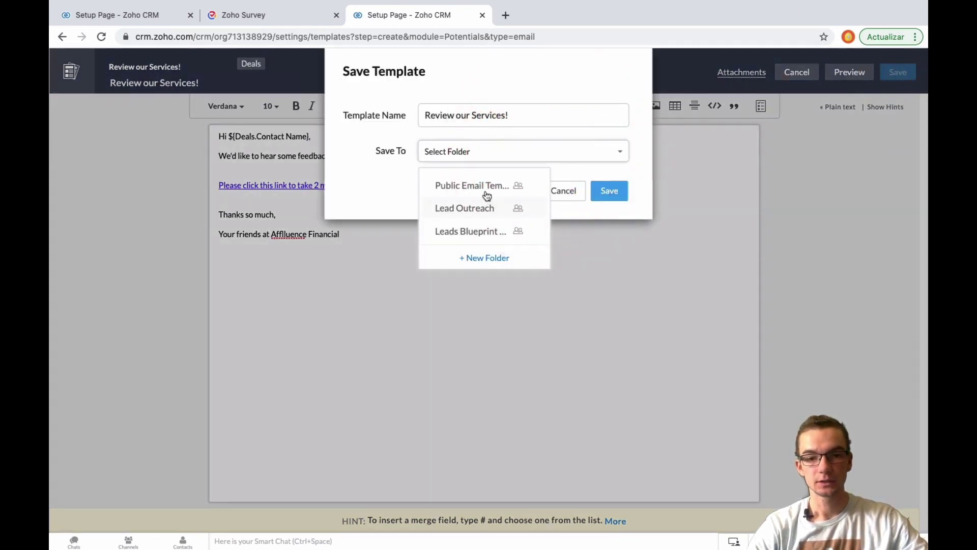
pyautogui.click(482, 260)
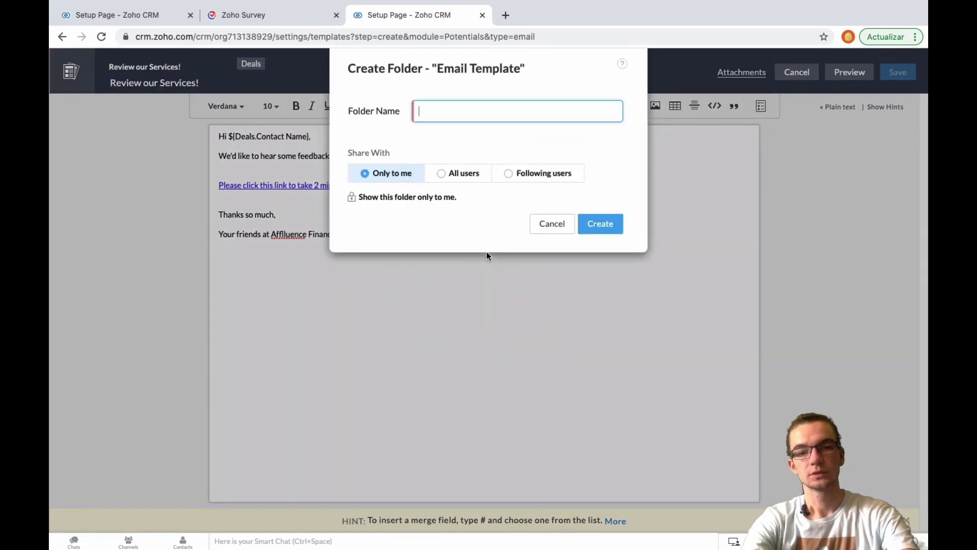
pyautogui.write('Deals')
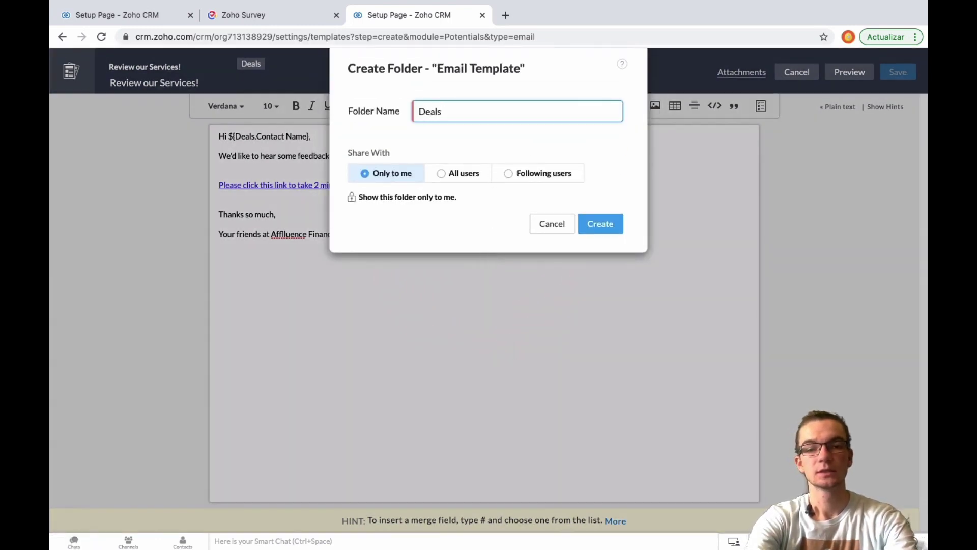
pyautogui.write(' Emails')
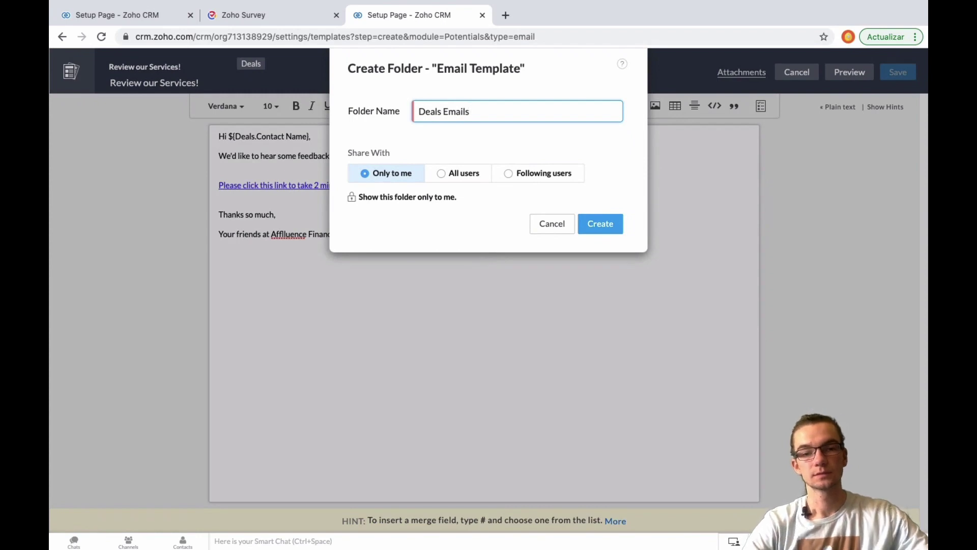
pyautogui.click(464, 175)
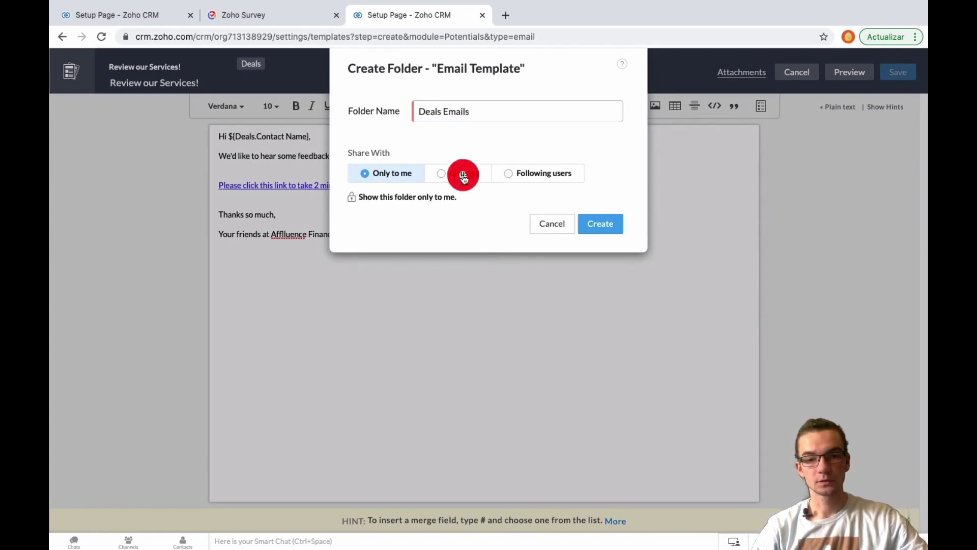
pyautogui.click(594, 224)
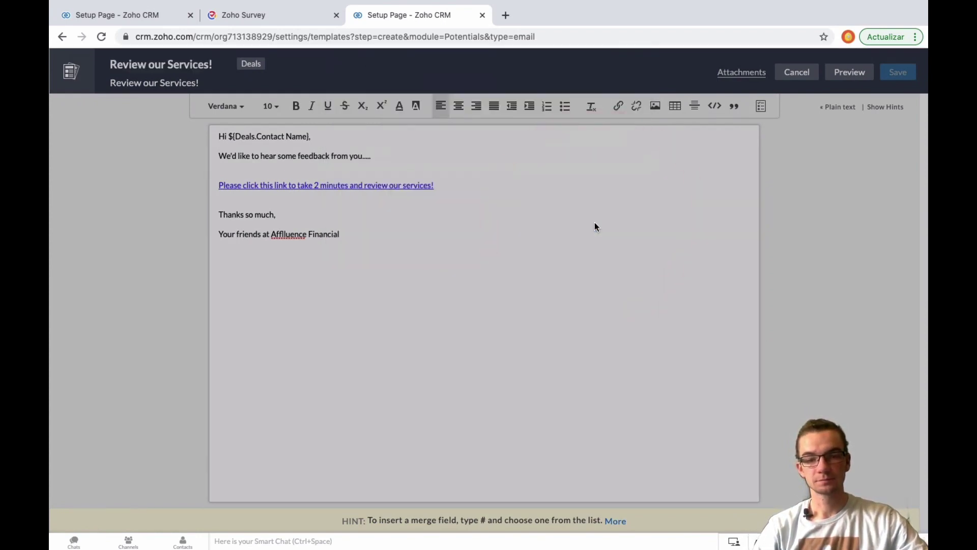
pyautogui.click(612, 193)
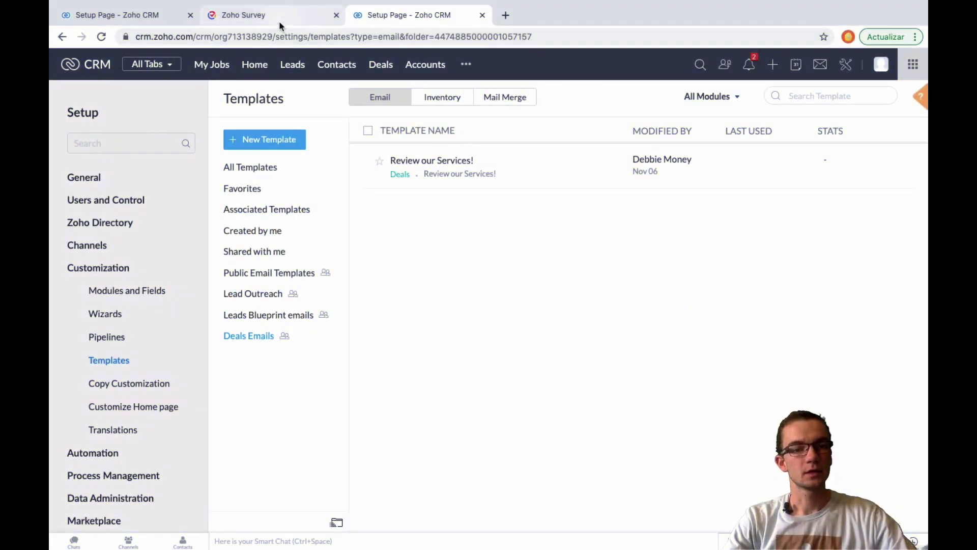
# Switch to the Review Our Services survey in Zoho Survey and start a Zoho CRM integration with the Service Reviews module.
pyautogui.click(279, 24)
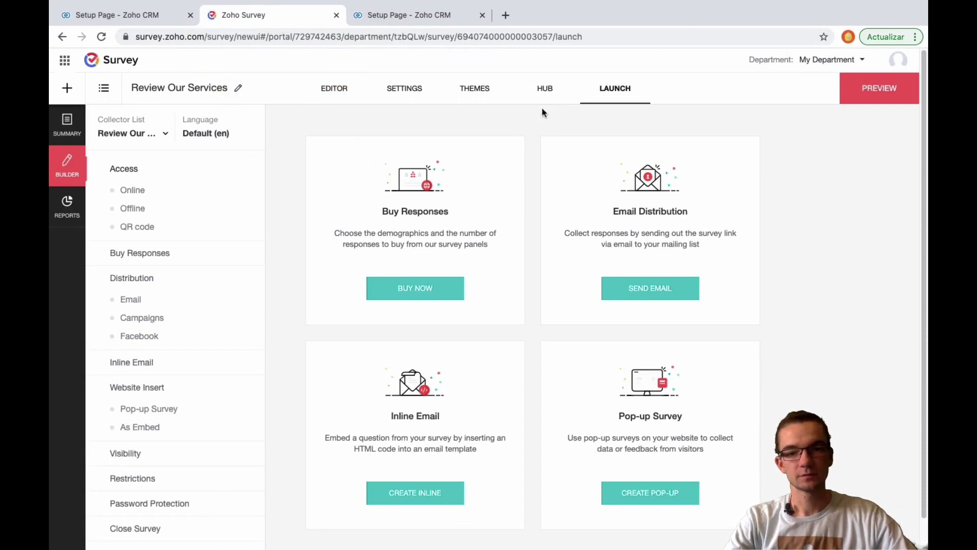
pyautogui.click(549, 92)
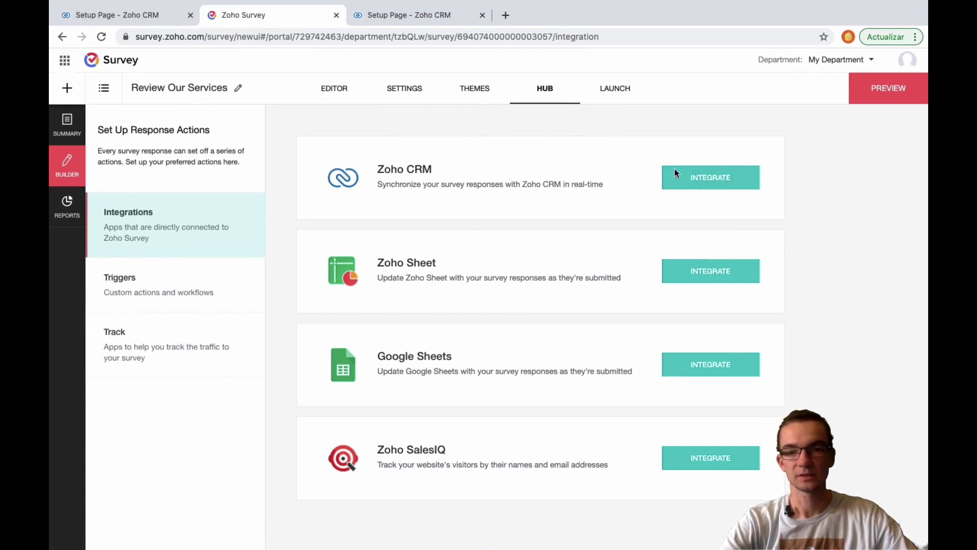
pyautogui.click(689, 183)
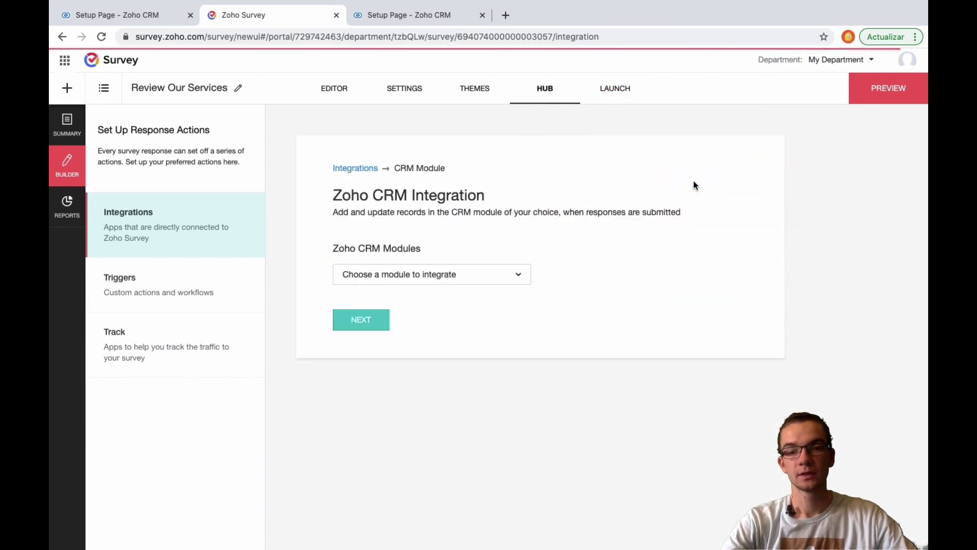
pyautogui.click(447, 276)
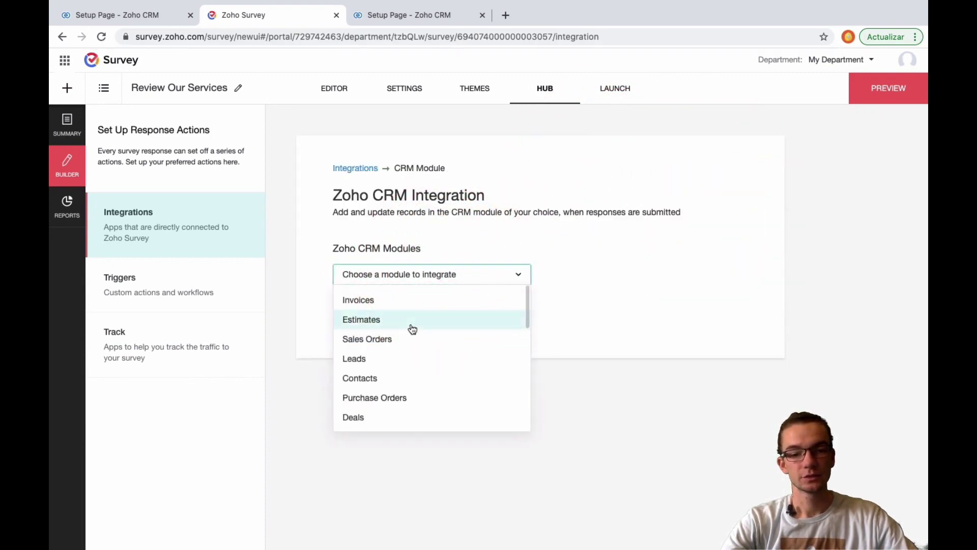
pyautogui.scroll(-5, 410, 328)
pyautogui.click(395, 414)
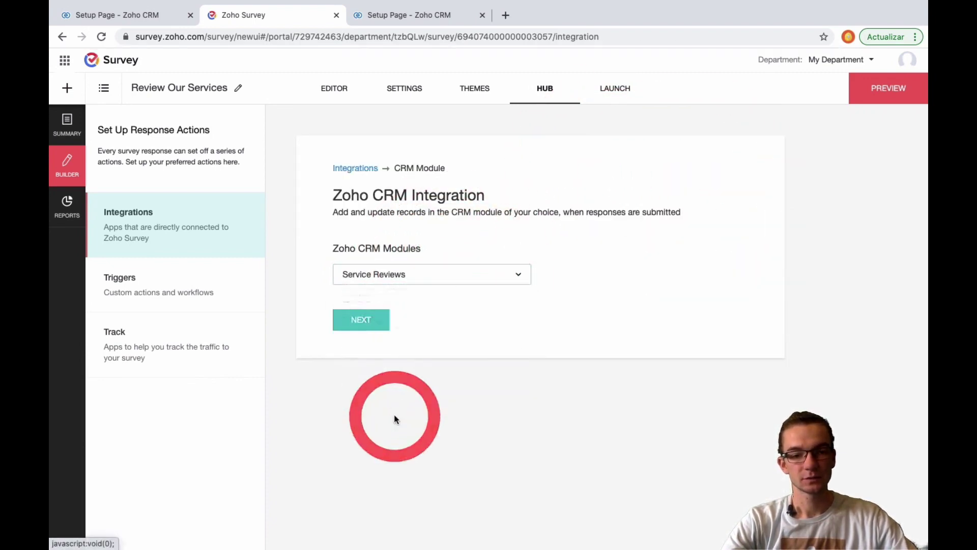
pyautogui.click(371, 321)
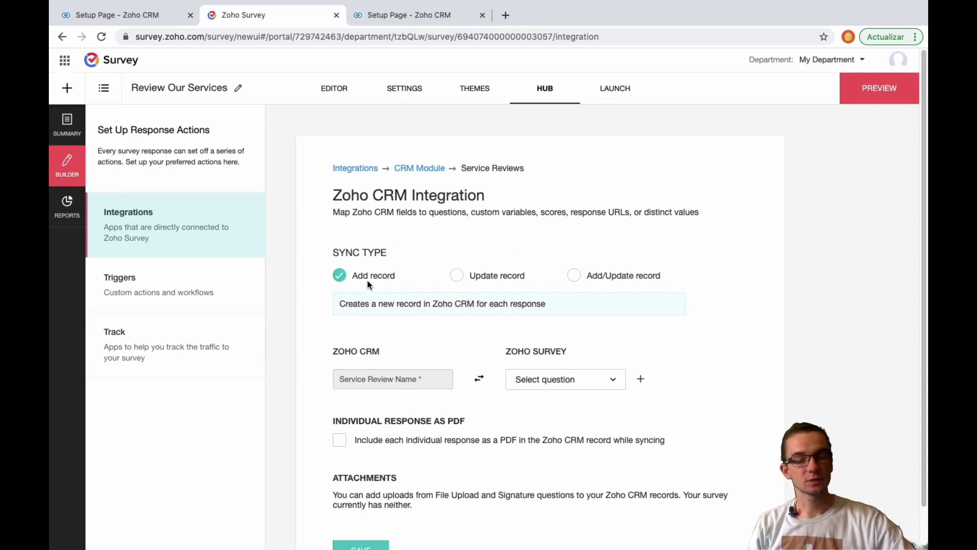
# Map the required Service Review Name field to the company custom variable.
pyautogui.scroll(-2, 375, 279)
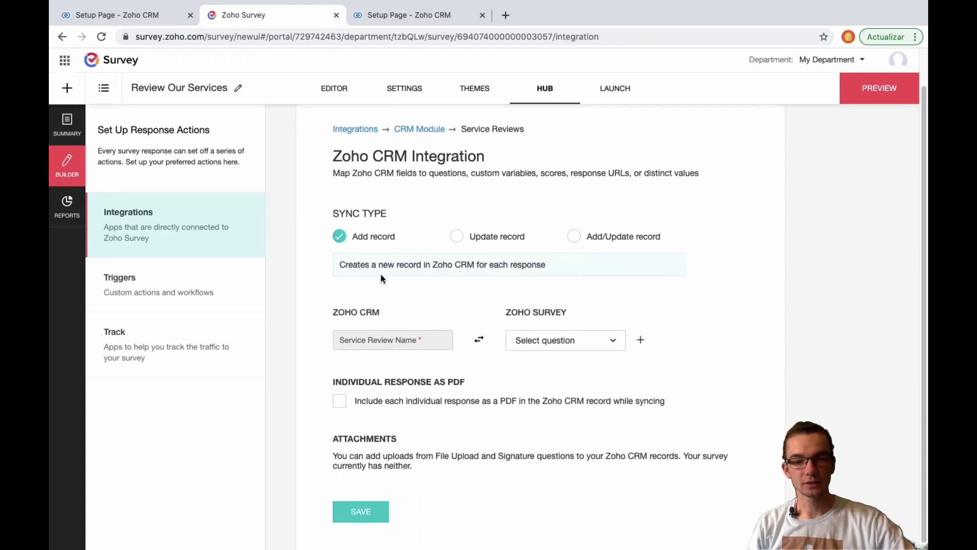
pyautogui.click(537, 336)
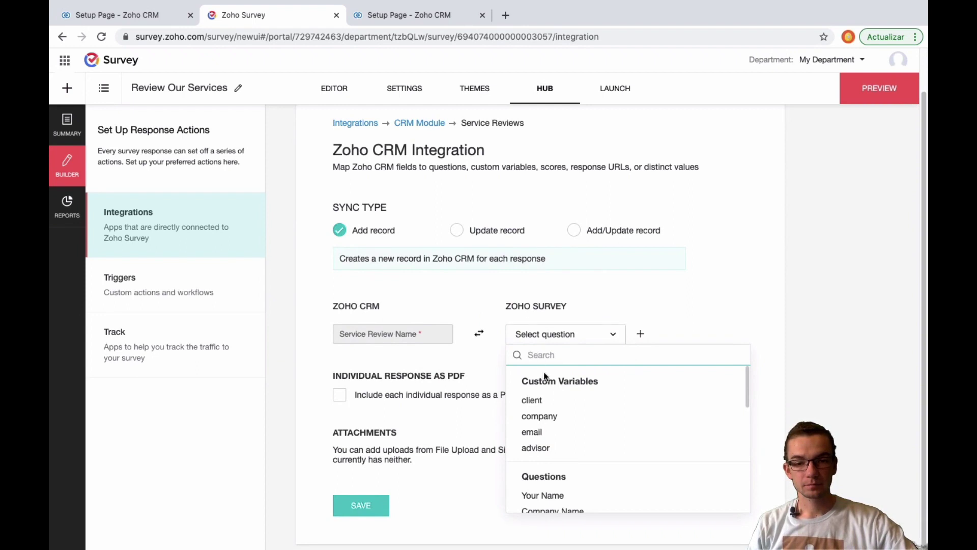
pyautogui.scroll(-1, 545, 385)
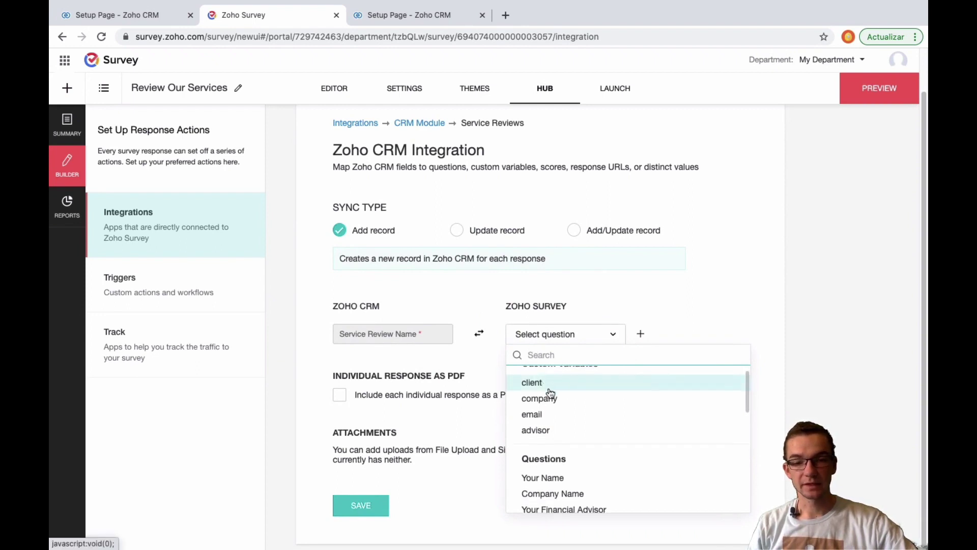
pyautogui.click(493, 316)
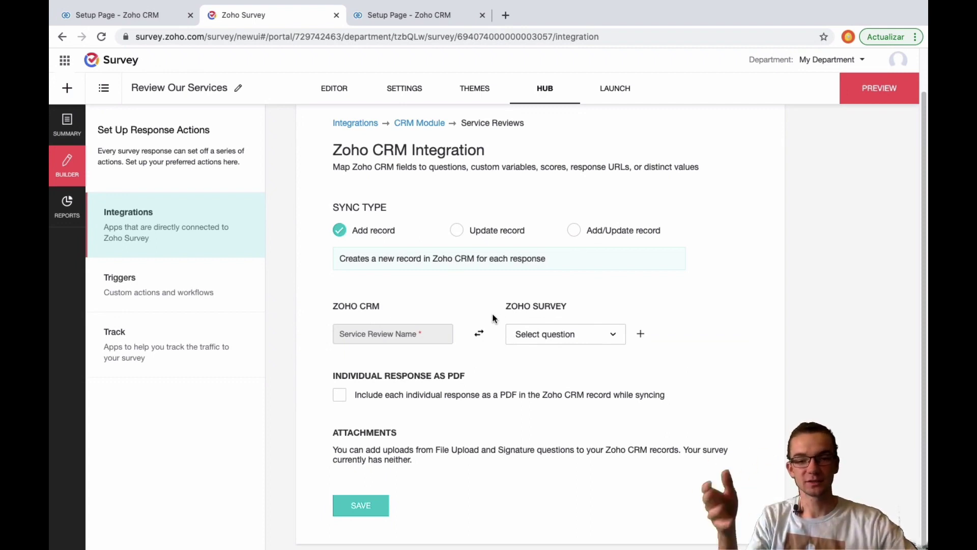
pyautogui.click(539, 339)
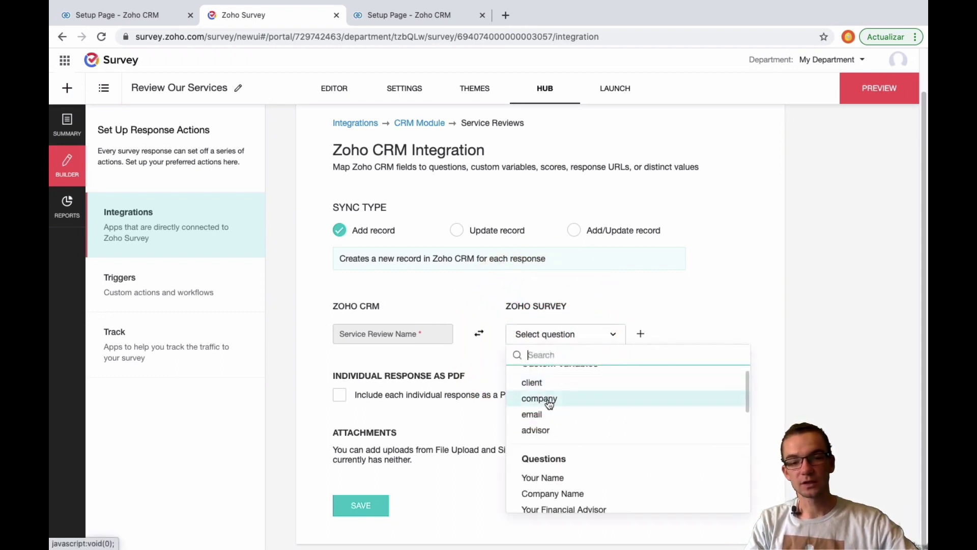
pyautogui.scroll(1, 550, 403)
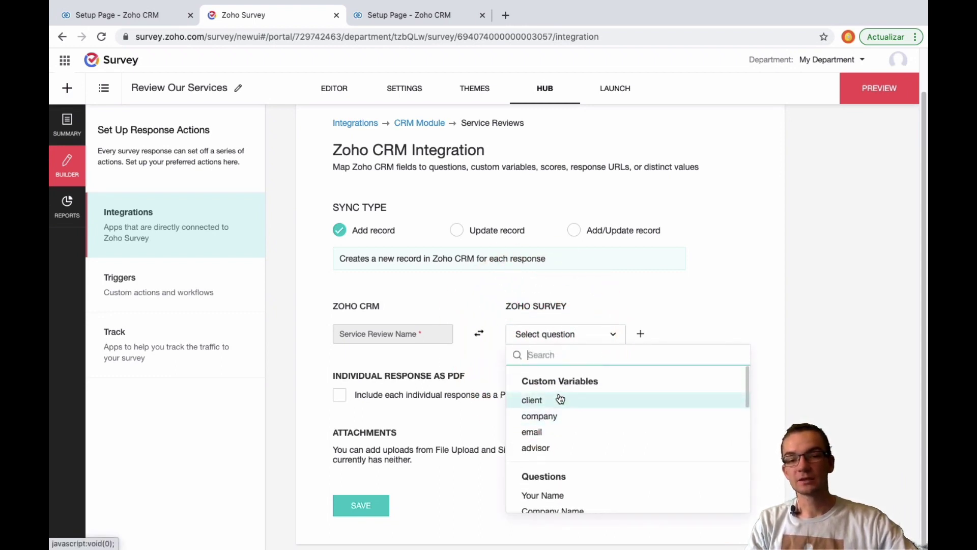
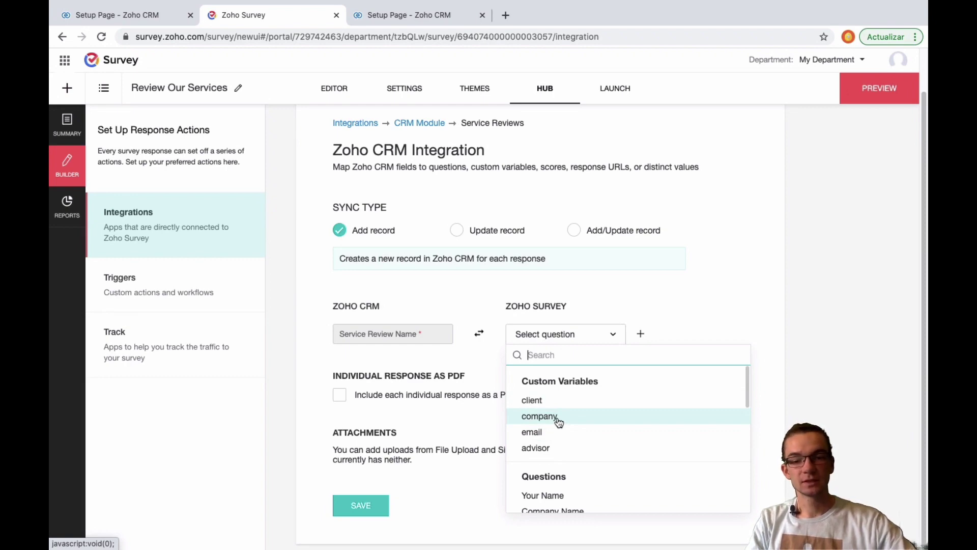
pyautogui.click(558, 420)
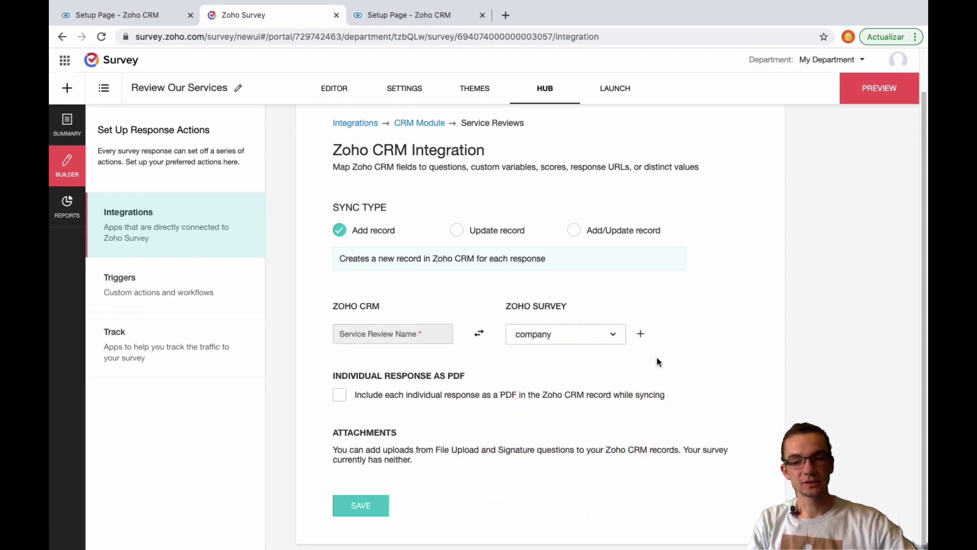
# Add five blank field-mapping rows below the Service Review Name mapping.
pyautogui.click(641, 337)
pyautogui.click(639, 367)
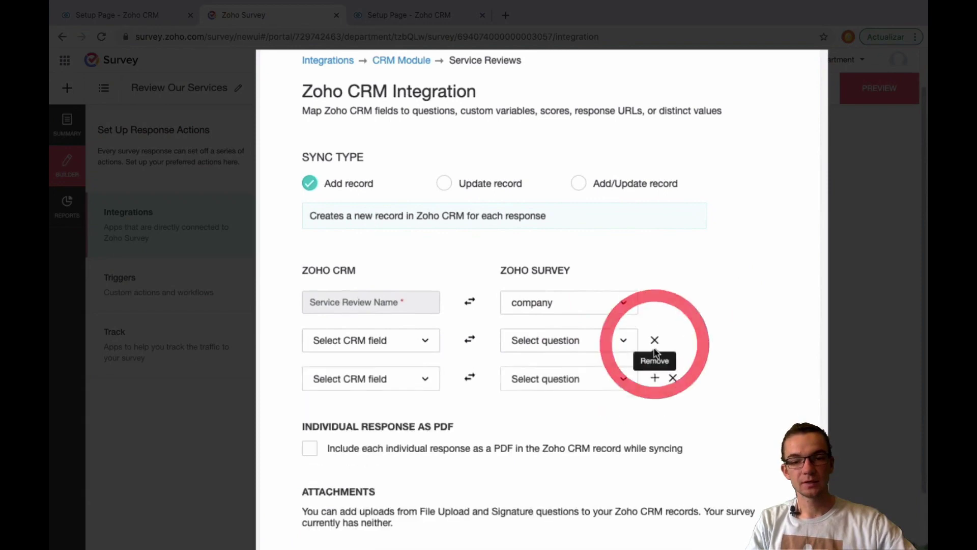
pyautogui.click(653, 375)
pyautogui.click(657, 415)
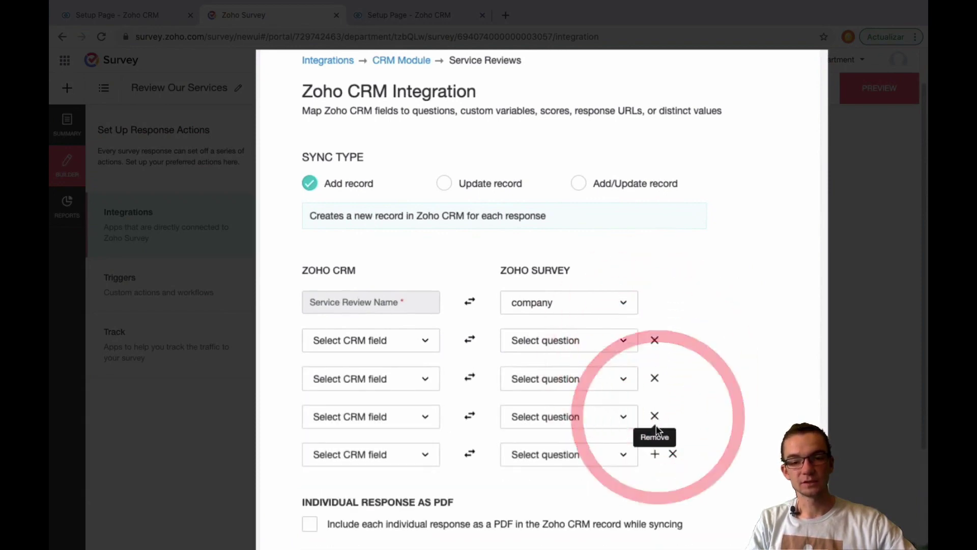
pyautogui.click(655, 452)
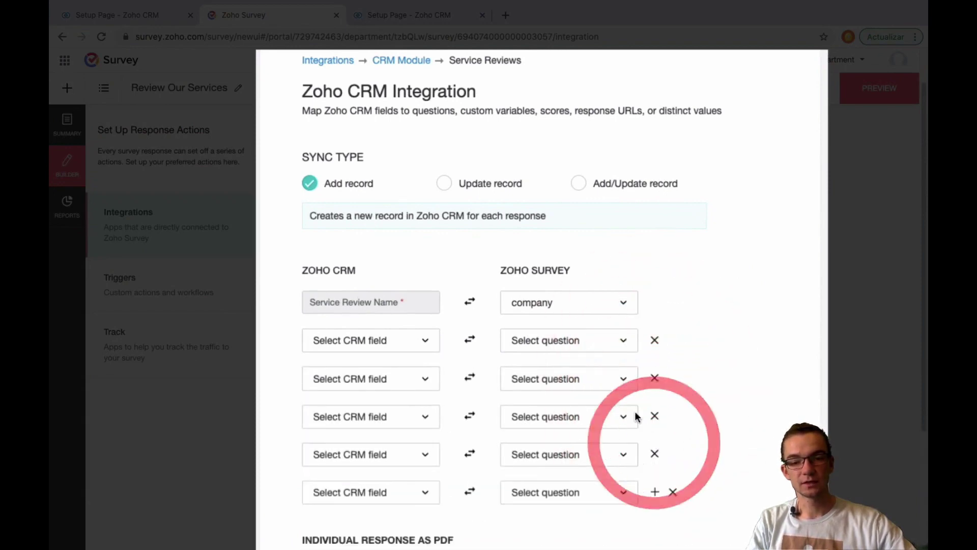
# Map the CRM Email field to the email custom variable in the first blank row.
pyautogui.click(428, 343)
pyautogui.click(367, 418)
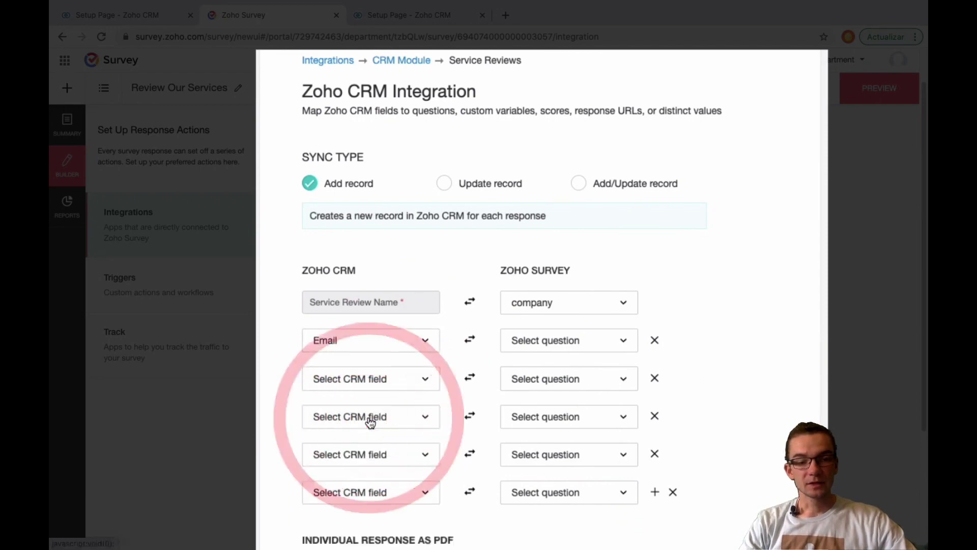
pyautogui.click(527, 346)
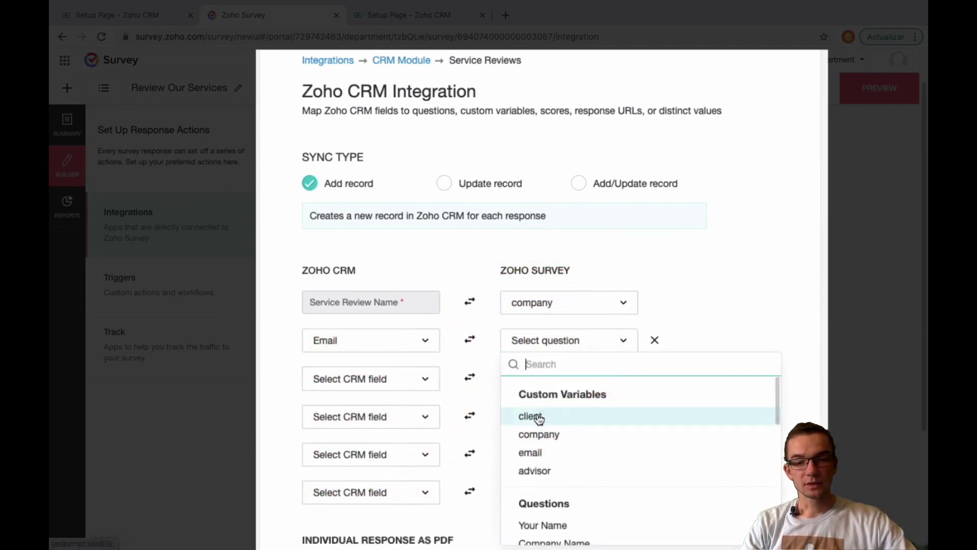
pyautogui.click(538, 450)
# Map the CRM Financial Advisor field to the advisor custom variable in the row below Email.
pyautogui.scroll(-5, 663, 346)
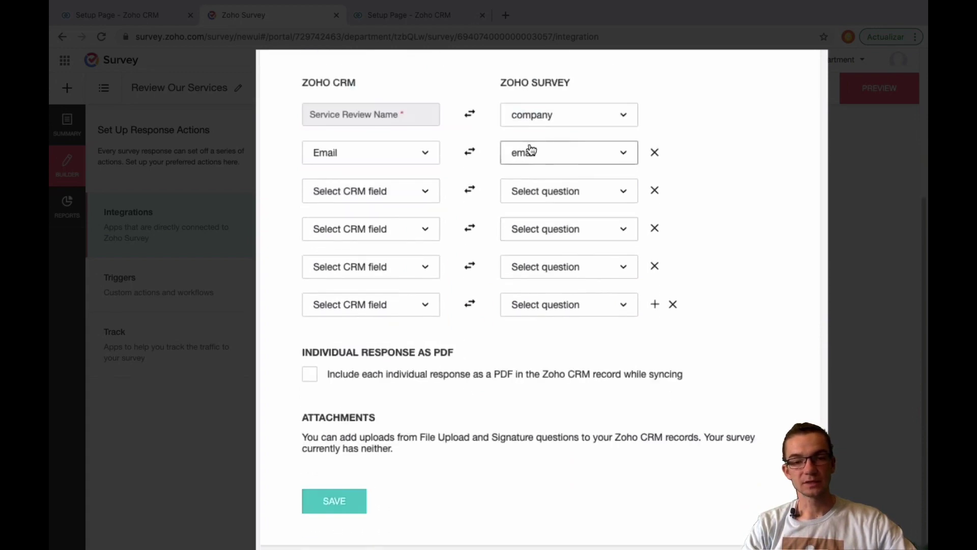
pyautogui.click(534, 190)
pyautogui.click(401, 192)
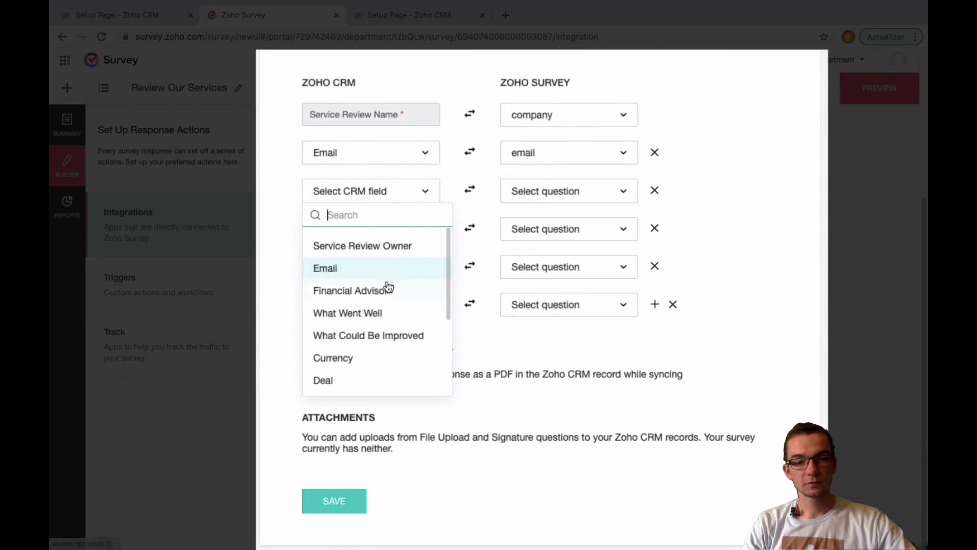
pyautogui.click(389, 288)
pyautogui.click(553, 199)
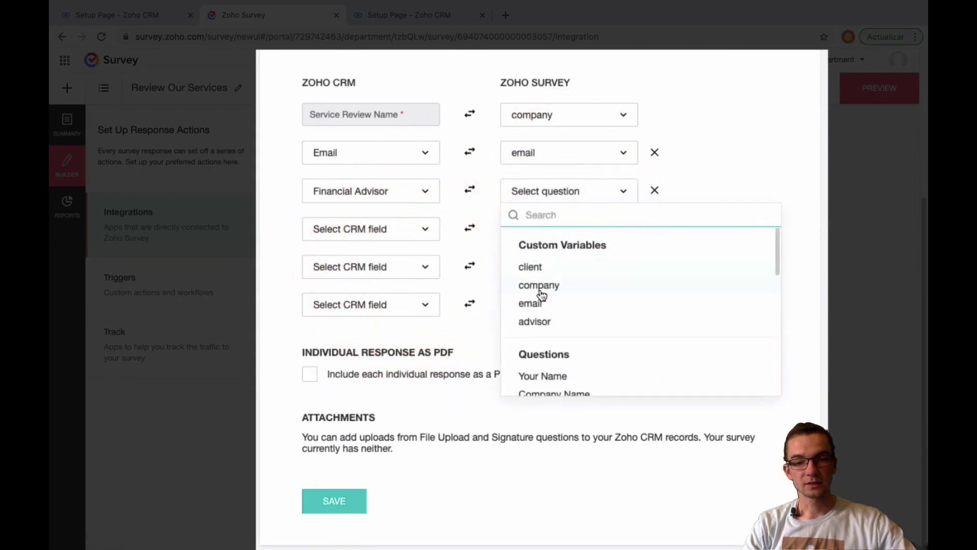
pyautogui.click(537, 321)
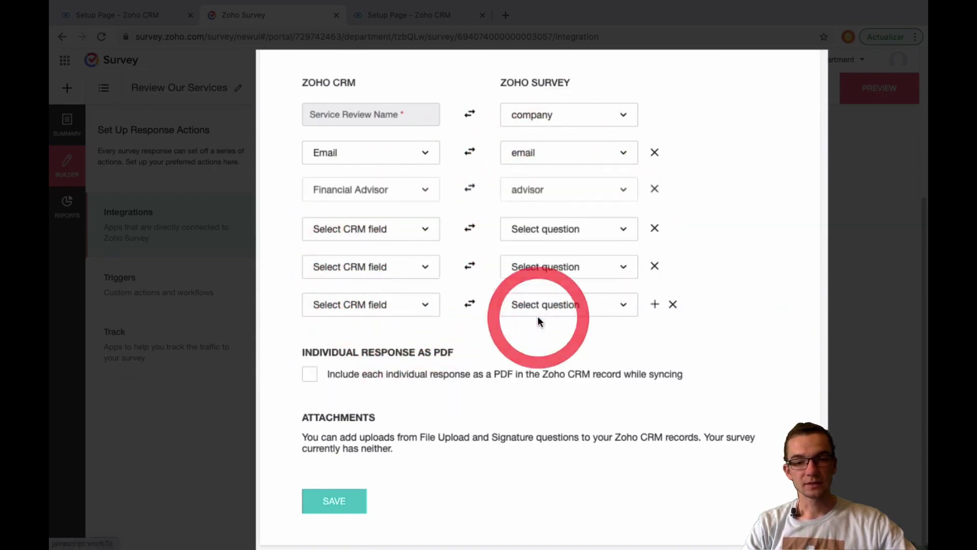
# Map the CRM What Went Well field to the survey question "Tell us what went well with your service".
pyautogui.click(395, 231)
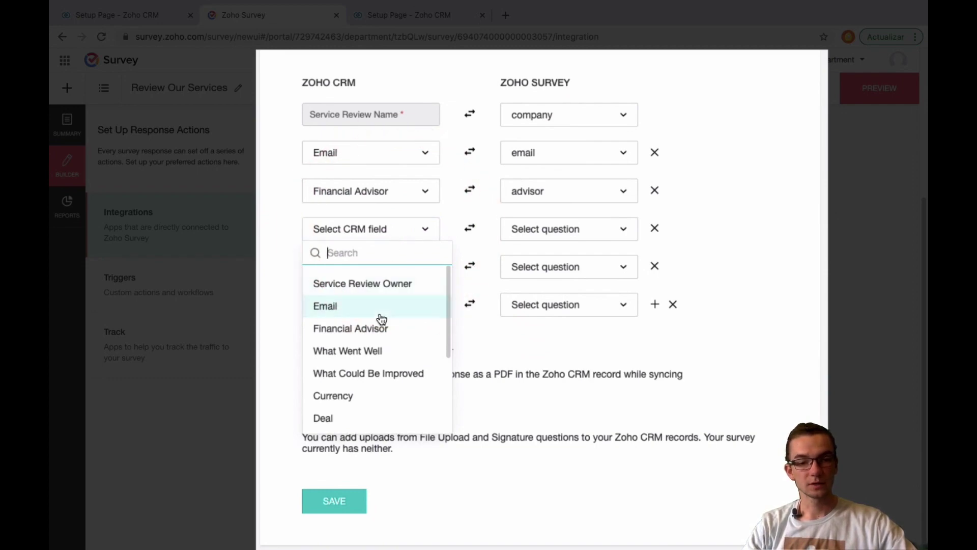
pyautogui.click(371, 350)
pyautogui.click(548, 235)
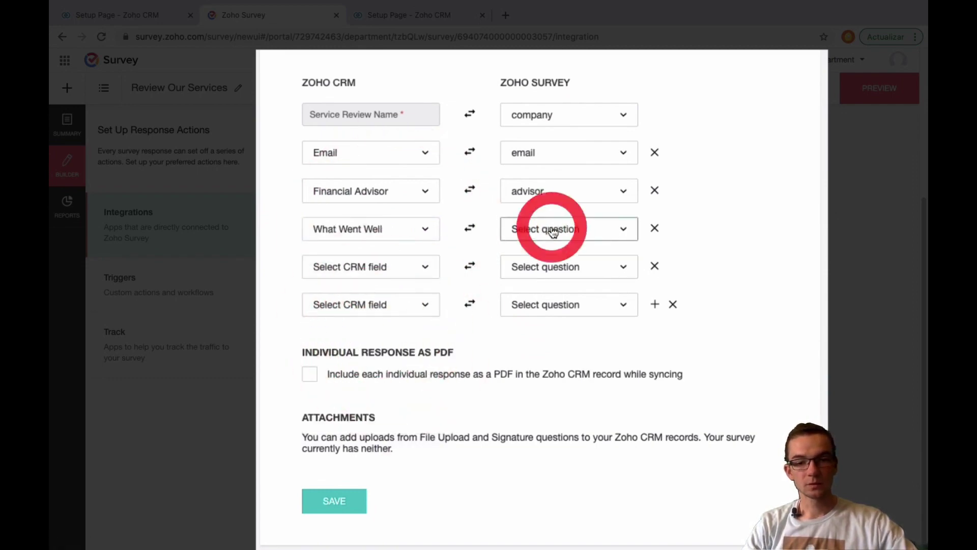
pyautogui.scroll(-2, 563, 337)
pyautogui.scroll(-1, 564, 334)
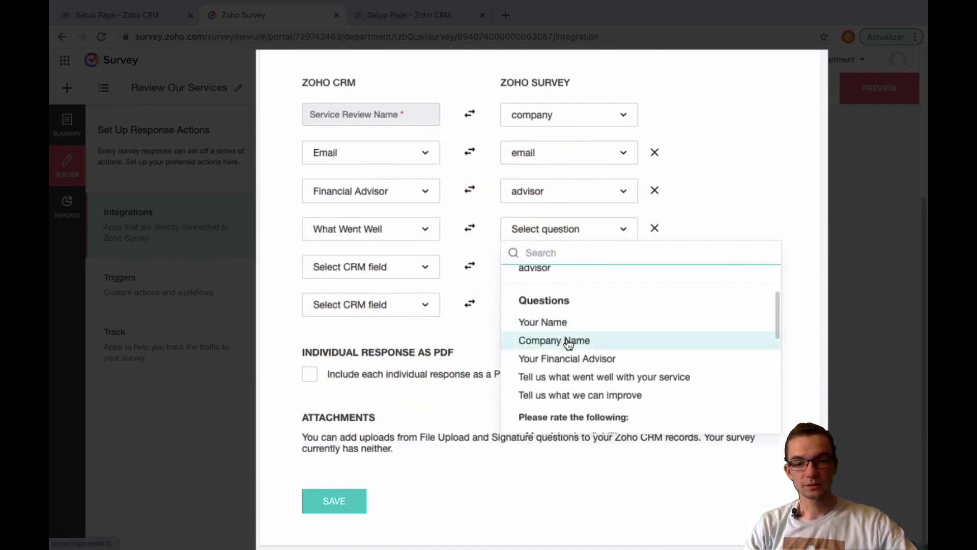
pyautogui.click(572, 374)
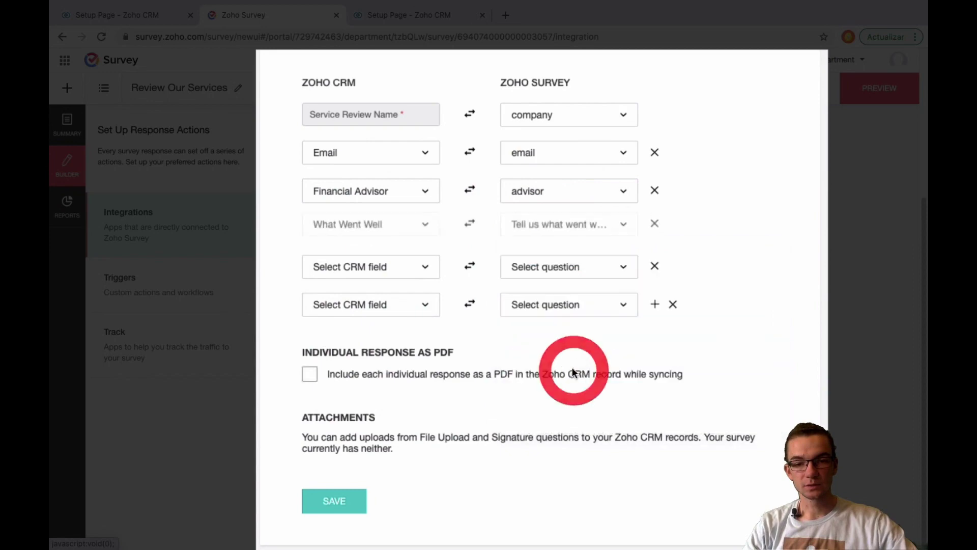
# Map the CRM What Could Be Improved field to the survey question "Tell us what we can improve".
pyautogui.click(419, 279)
pyautogui.click(399, 410)
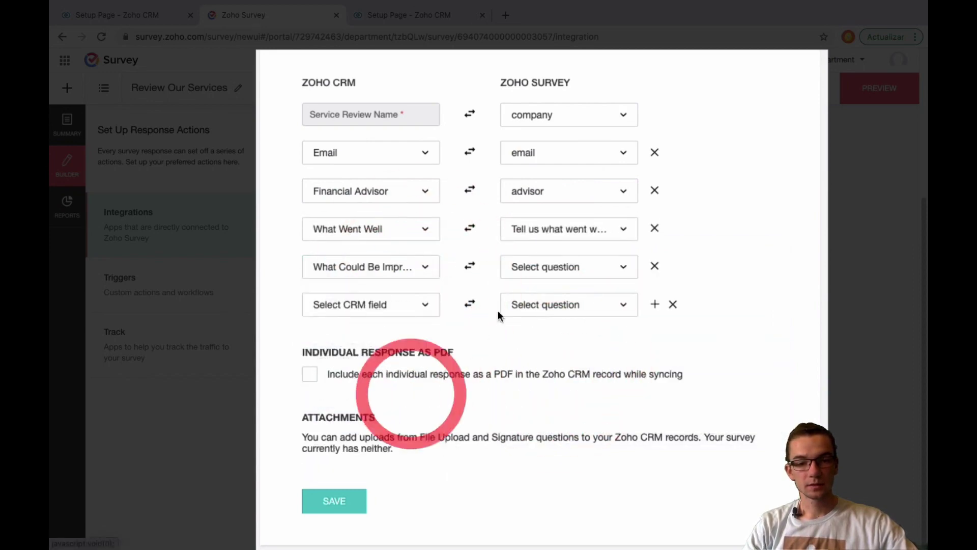
pyautogui.click(554, 273)
pyautogui.scroll(-4, 589, 372)
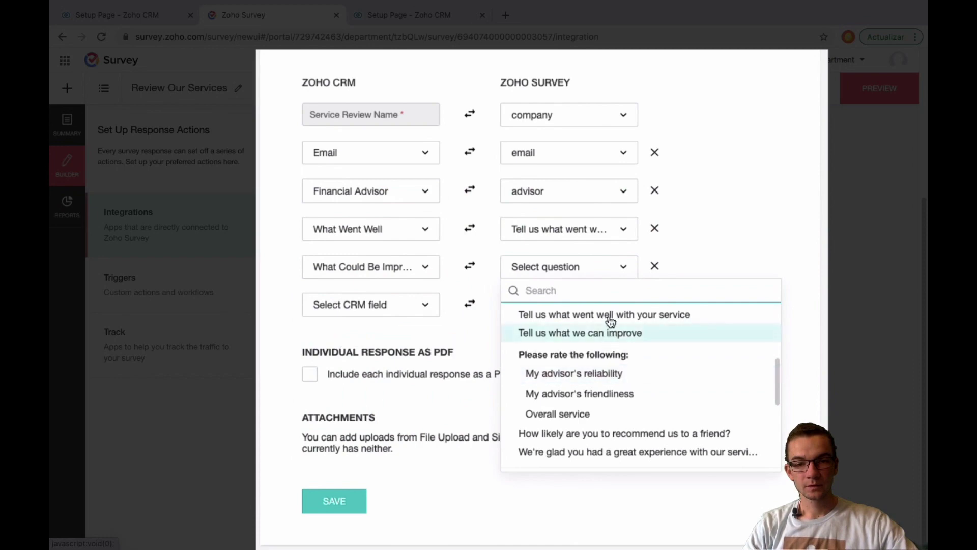
pyautogui.click(594, 333)
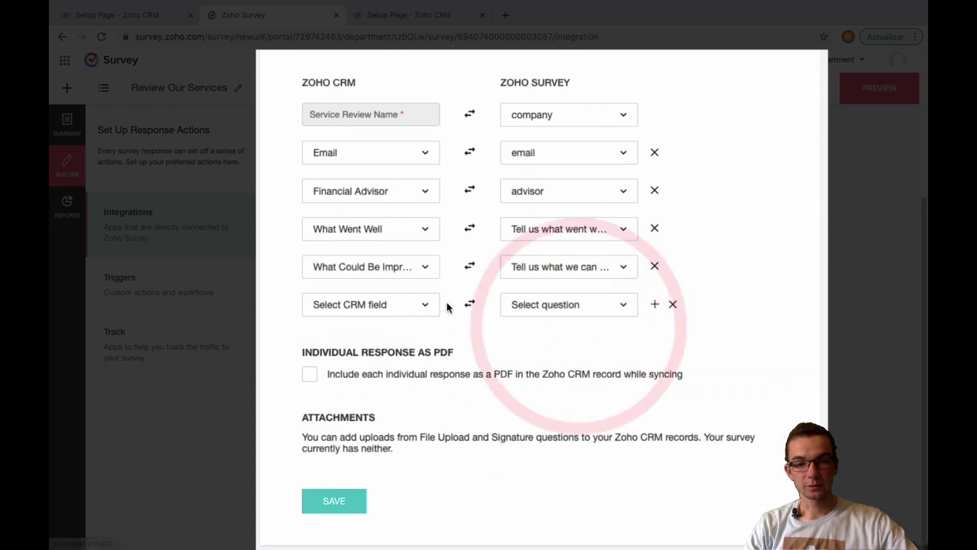
# Map the CRM Overall Service field to the survey's Overall service rating in the last blank row.
pyautogui.click(411, 309)
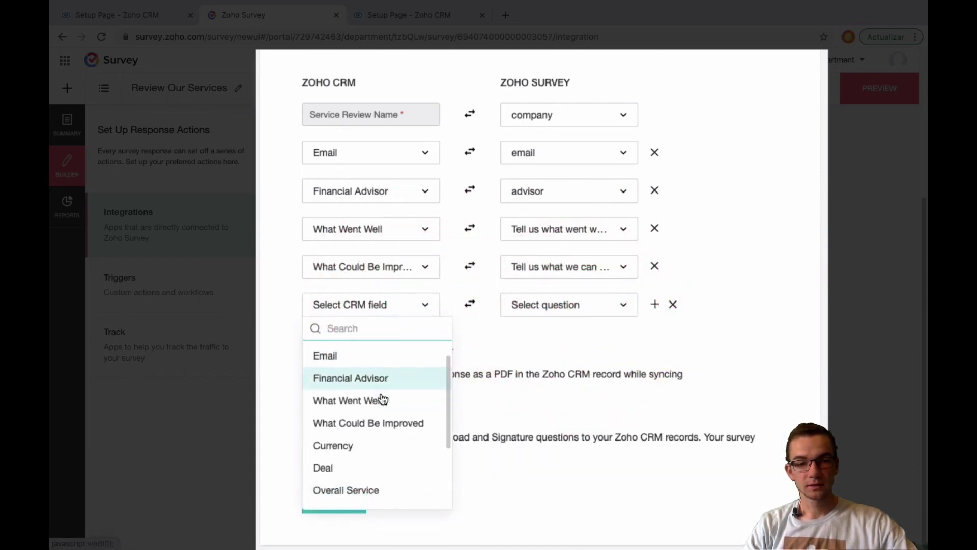
pyautogui.scroll(-3, 383, 400)
pyautogui.click(385, 378)
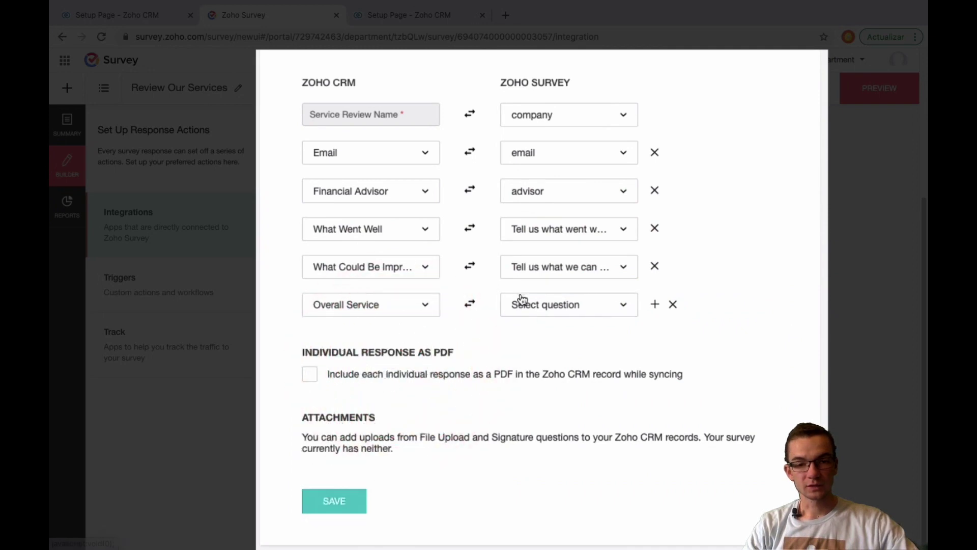
pyautogui.click(539, 306)
pyautogui.scroll(-3, 589, 428)
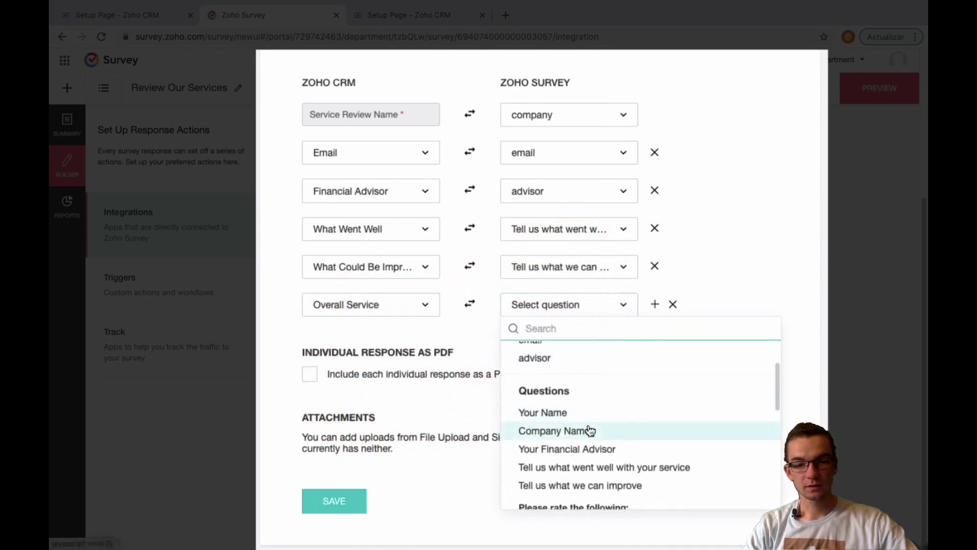
pyautogui.scroll(-4, 589, 431)
pyautogui.click(572, 470)
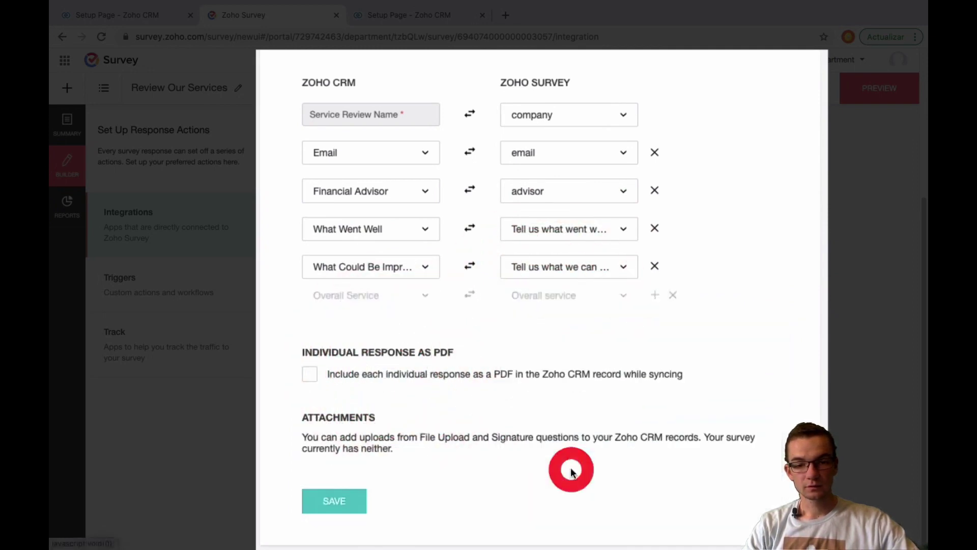
# Add three blank mapping rows below the Overall Service row.
pyautogui.click(655, 306)
pyautogui.click(654, 342)
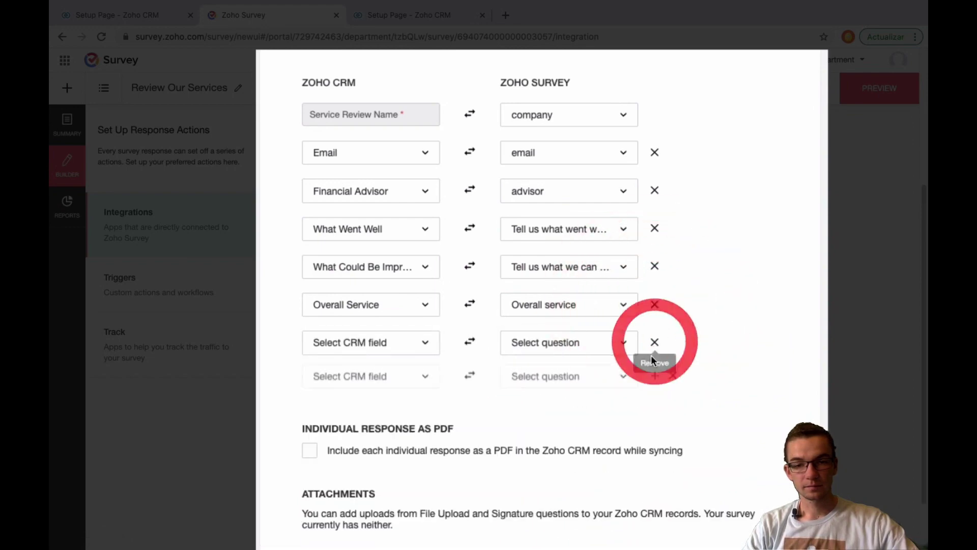
pyautogui.click(654, 380)
# Map the CRM Reliability field to the survey rating "My advisor's reliability" in the first blank row.
pyautogui.click(405, 348)
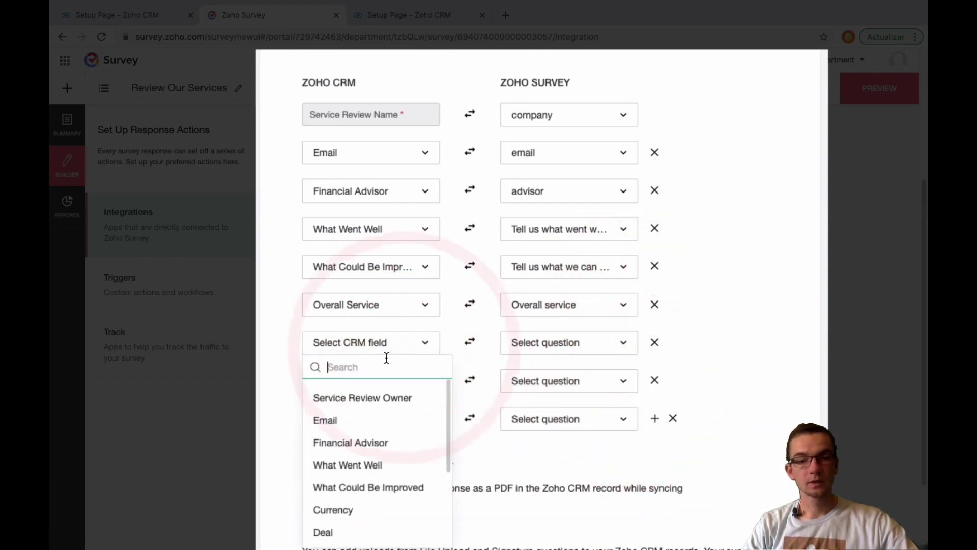
pyautogui.scroll(-1, 383, 427)
pyautogui.scroll(-2, 383, 426)
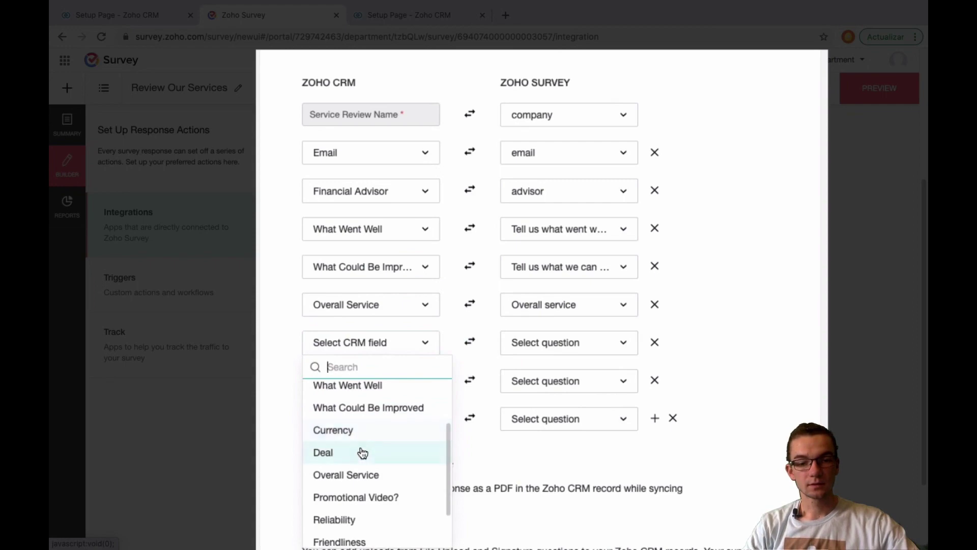
pyautogui.click(372, 520)
pyautogui.click(552, 343)
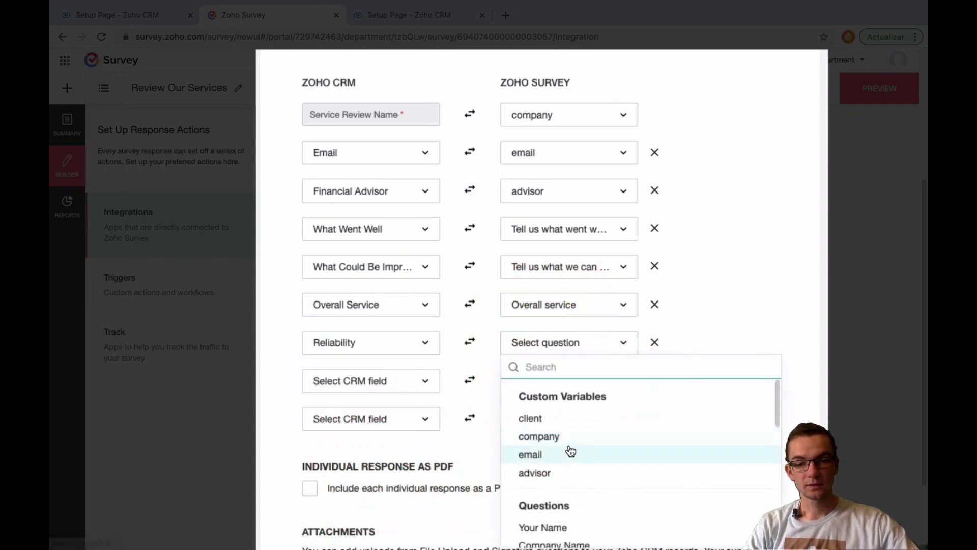
pyautogui.scroll(-2, 570, 451)
pyautogui.scroll(-3, 565, 458)
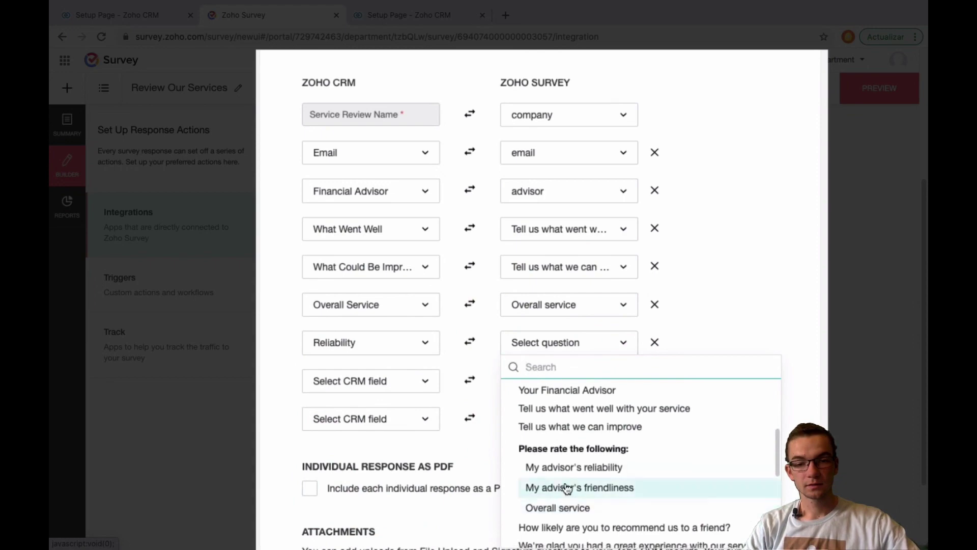
pyautogui.click(572, 467)
# Map the CRM Friendliness field to the survey rating "My advisor's friendliness" in the row below Reliability.
pyautogui.click(399, 387)
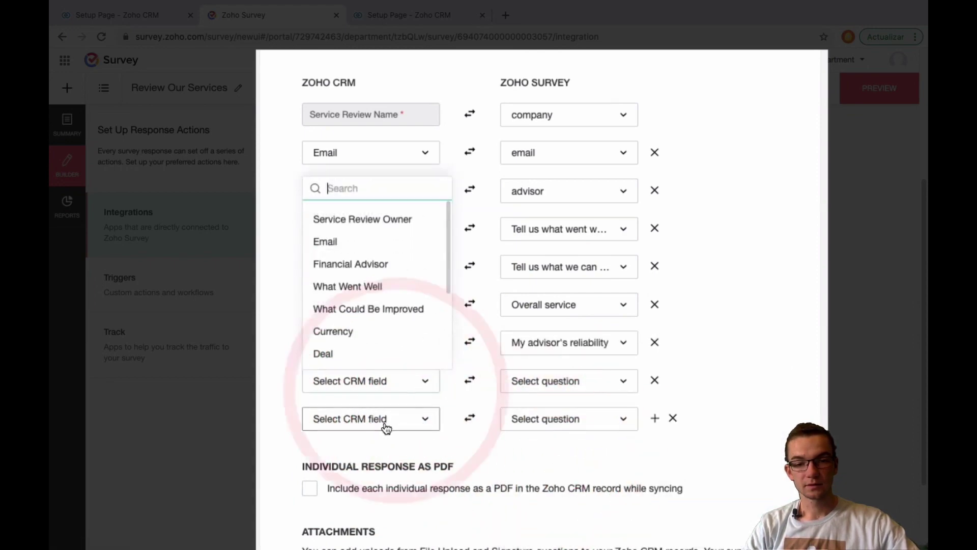
pyautogui.scroll(-3, 383, 334)
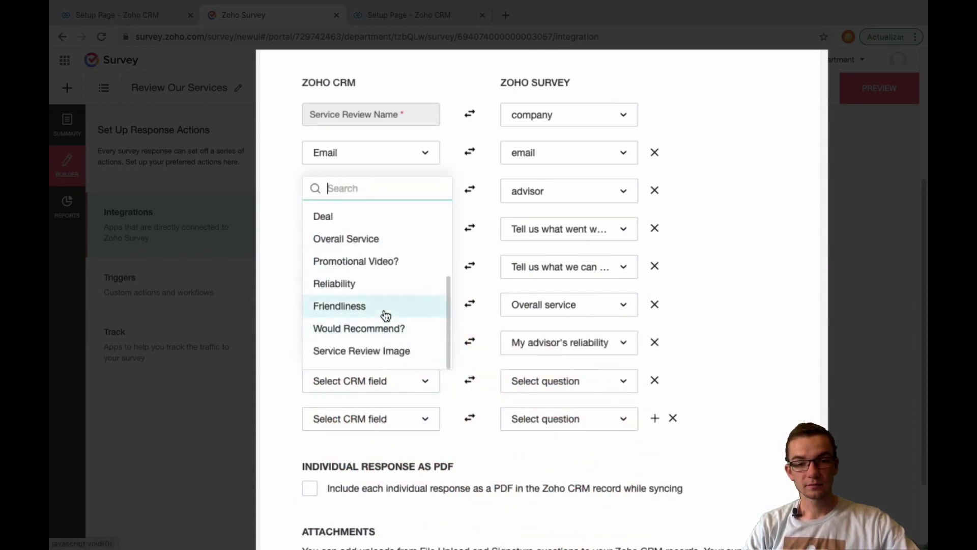
pyautogui.click(383, 310)
pyautogui.click(560, 382)
pyautogui.scroll(-3, 589, 346)
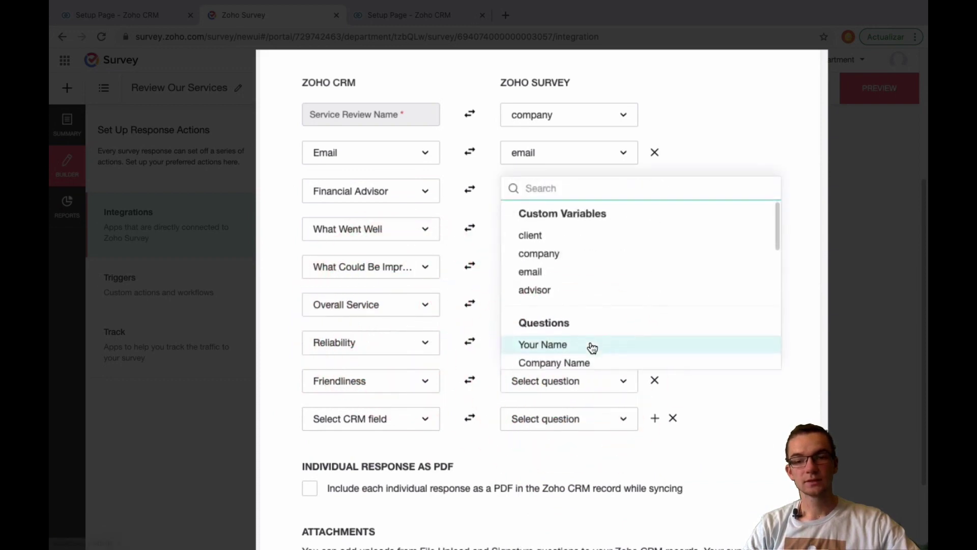
pyautogui.scroll(-4, 593, 344)
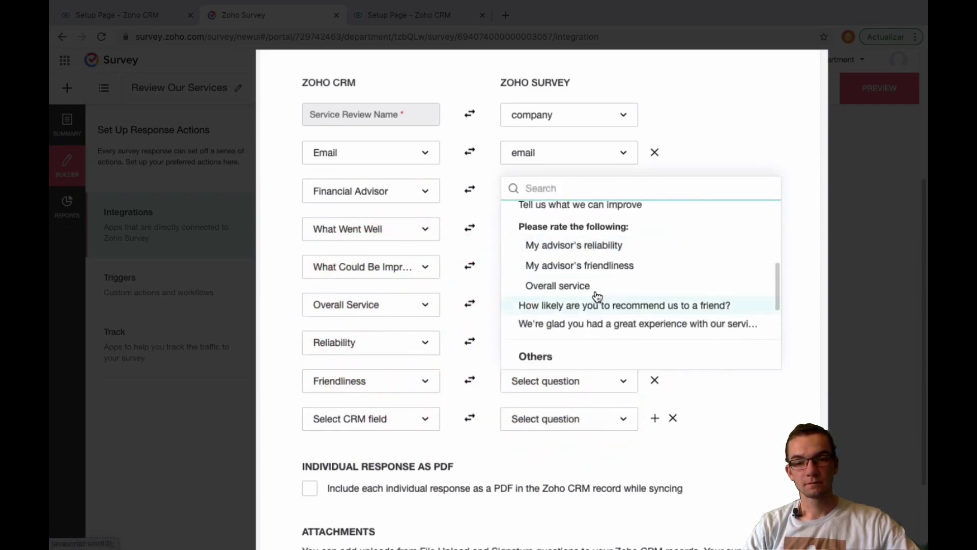
pyautogui.click(593, 269)
# Map the CRM Would Recommend? field to the survey question "How likely are you to recommend us to a friend?".
pyautogui.scroll(-3, 414, 350)
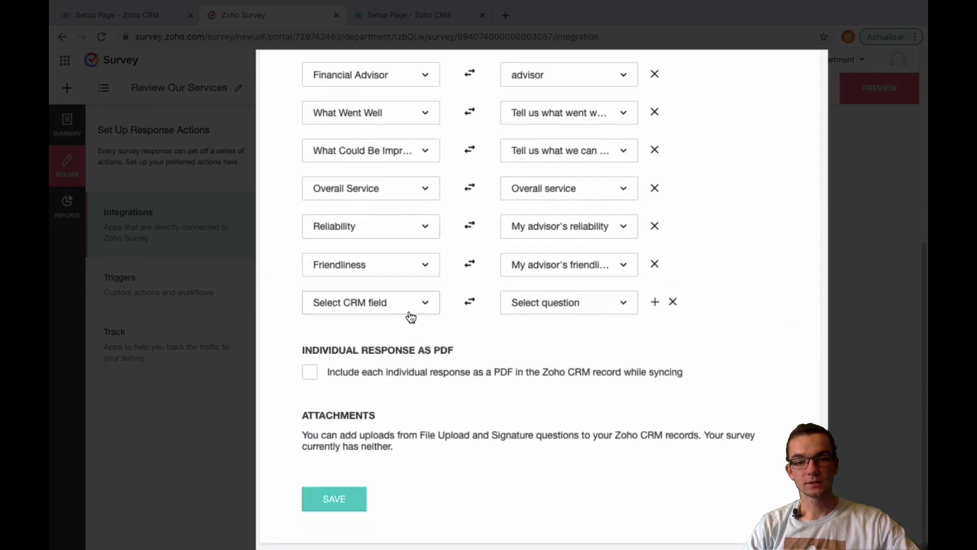
pyautogui.click(410, 309)
pyautogui.scroll(-3, 386, 416)
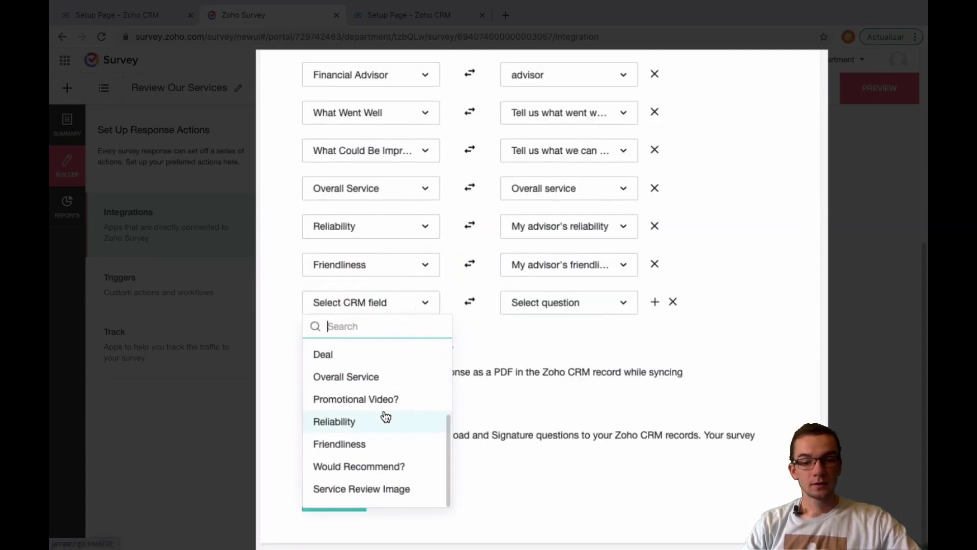
pyautogui.click(366, 465)
pyautogui.click(524, 302)
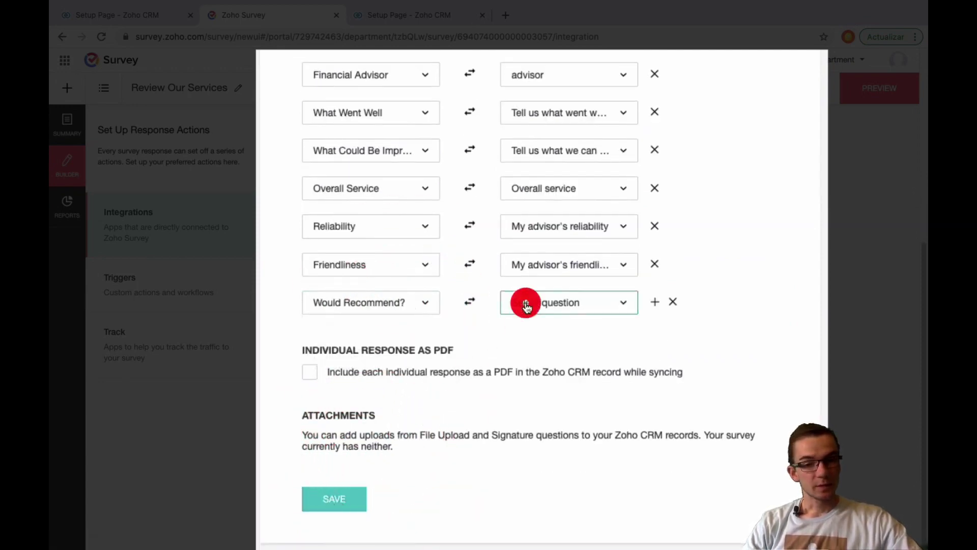
pyautogui.scroll(-8, 593, 407)
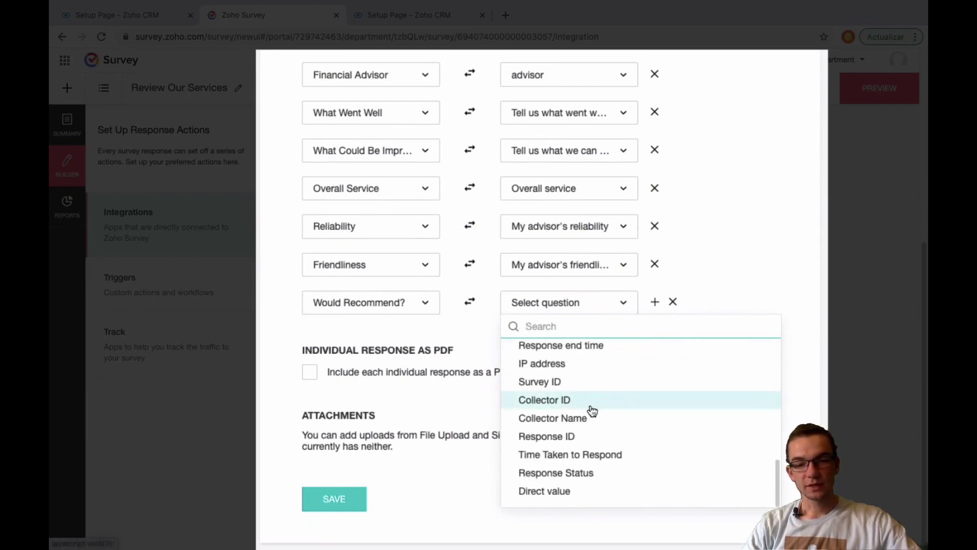
pyautogui.scroll(3, 592, 410)
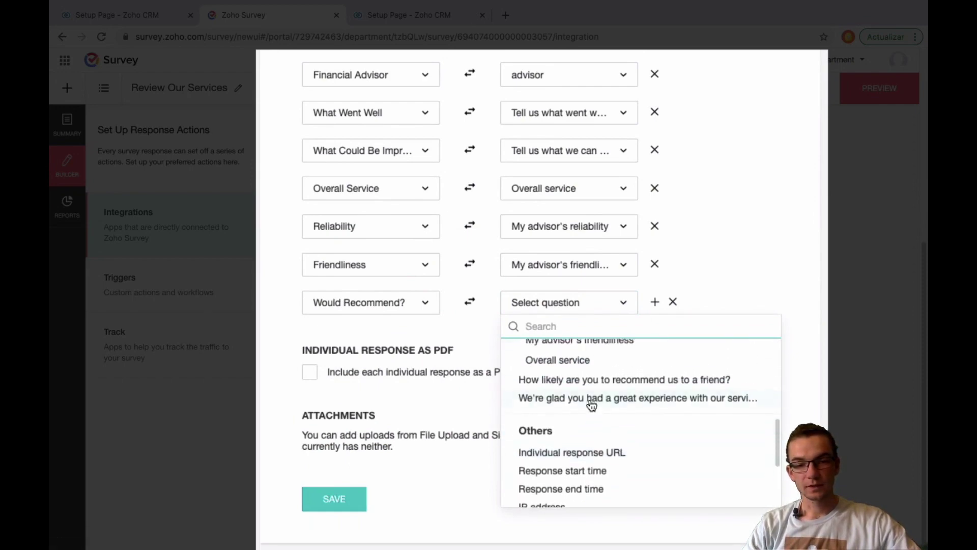
pyautogui.scroll(1, 592, 405)
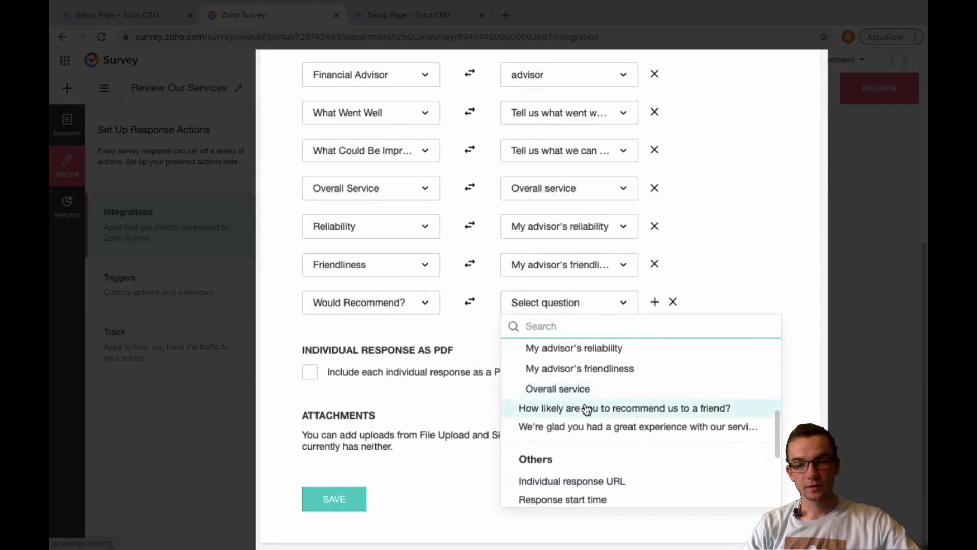
pyautogui.click(587, 409)
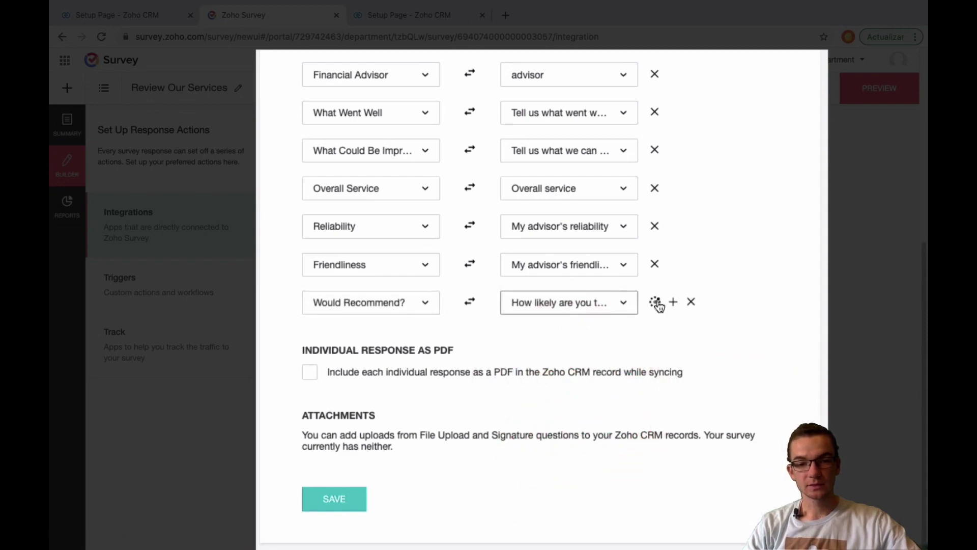
# Add a mapping row and map the CRM Promotional Video? field to the question beginning "We're glad you had a great experience".
pyautogui.click(673, 303)
pyautogui.click(380, 341)
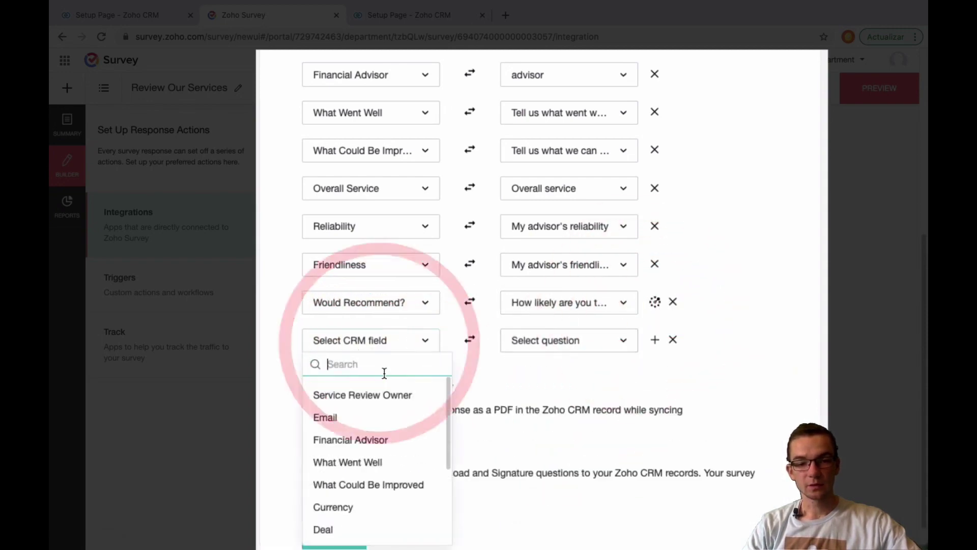
pyautogui.scroll(-3, 407, 452)
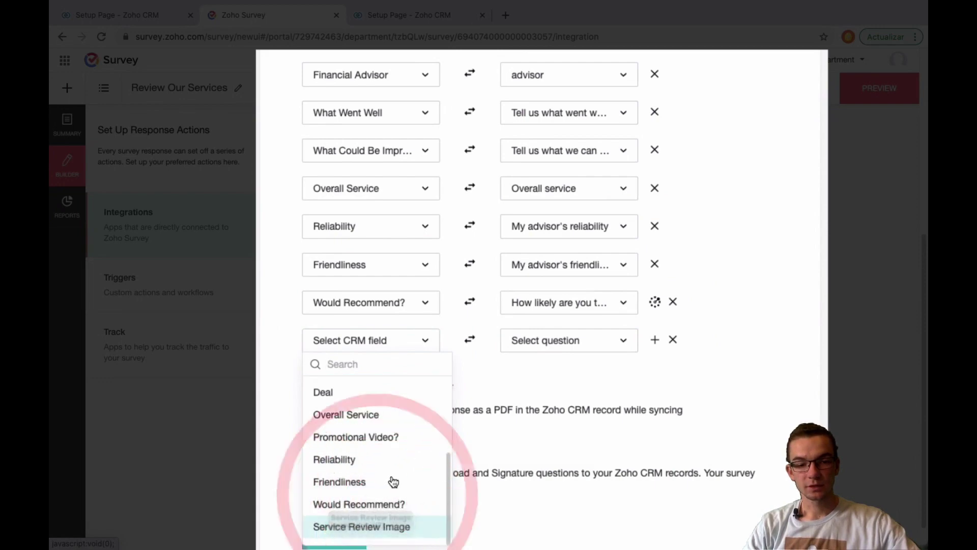
pyautogui.click(355, 437)
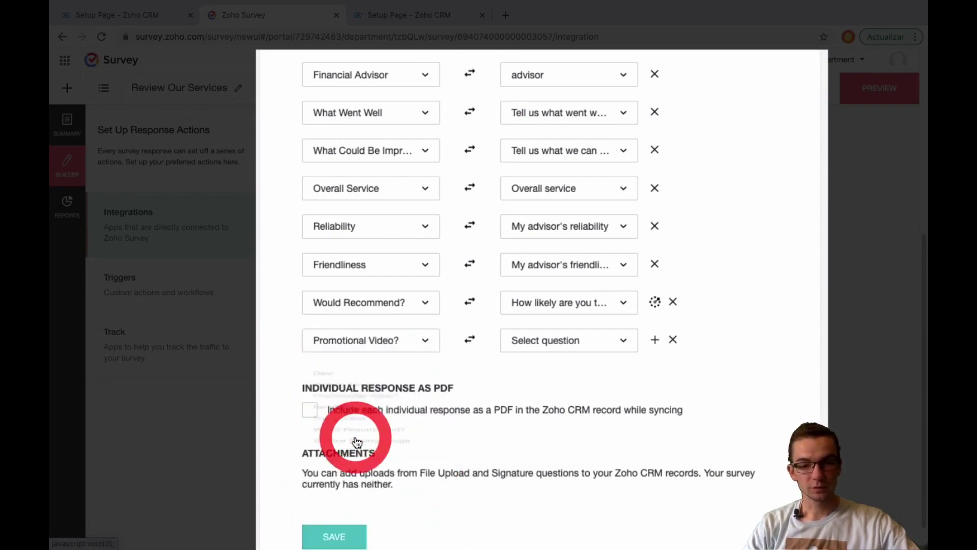
pyautogui.click(555, 350)
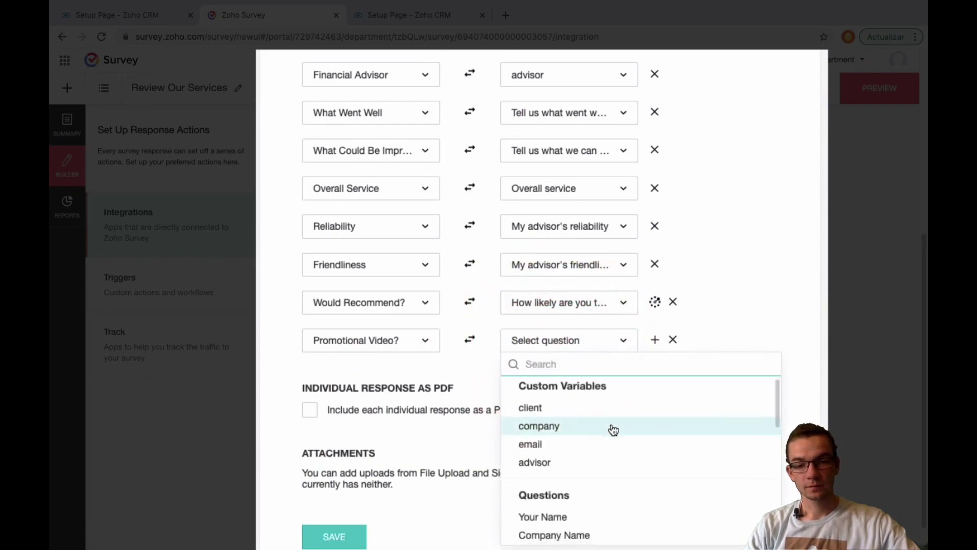
pyautogui.scroll(-5, 611, 428)
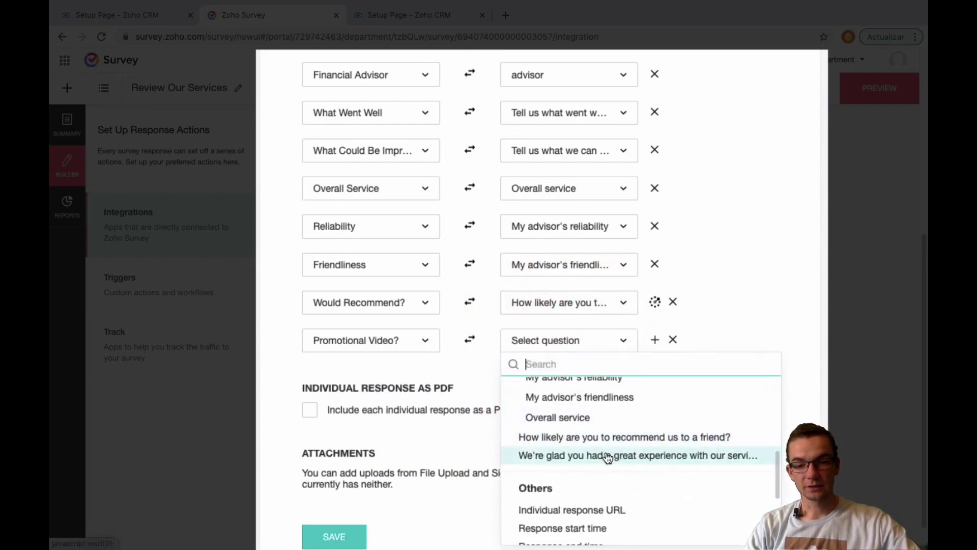
pyautogui.click(608, 457)
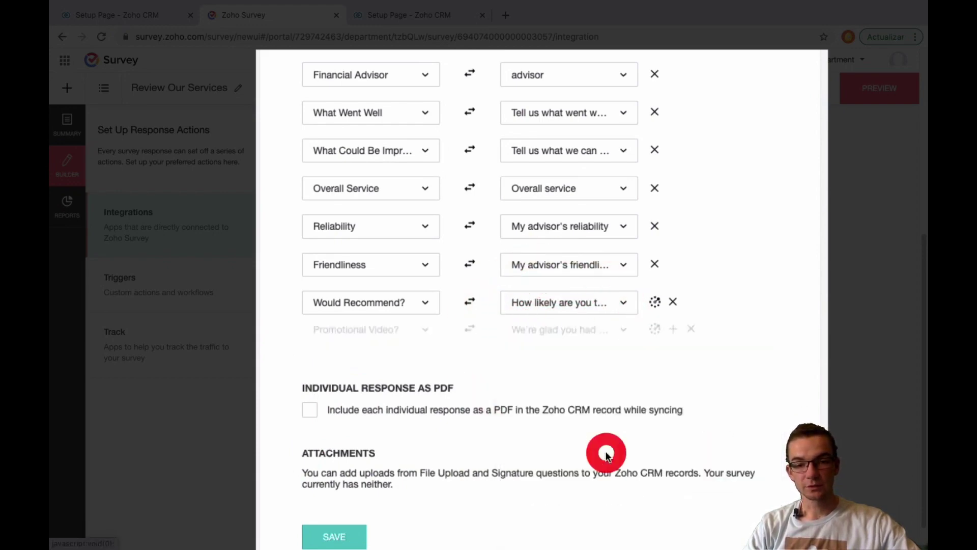
# Examine the custom variables, questions and other survey values available for mapping in an extra row, then remove that row.
pyautogui.click(673, 341)
pyautogui.click(566, 385)
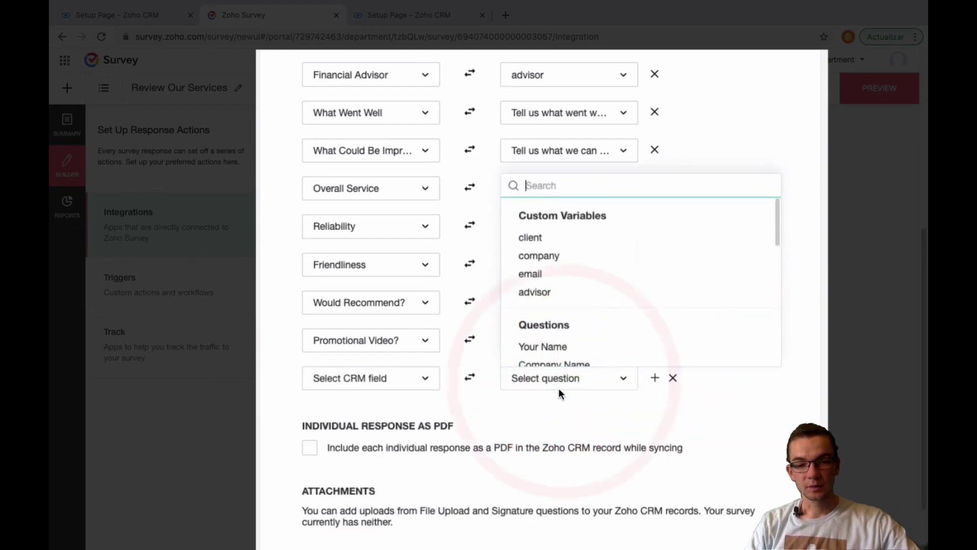
pyautogui.scroll(-1, 564, 341)
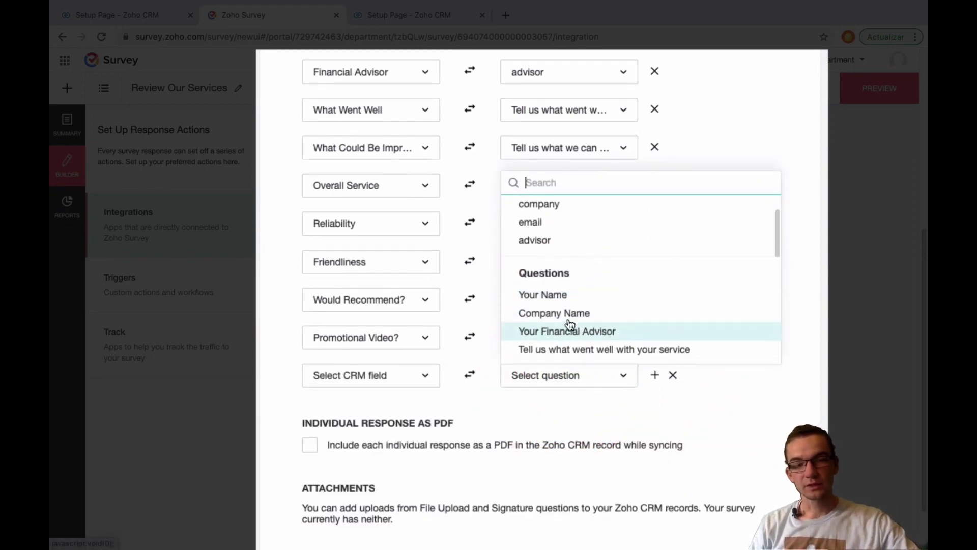
pyautogui.scroll(-3, 565, 315)
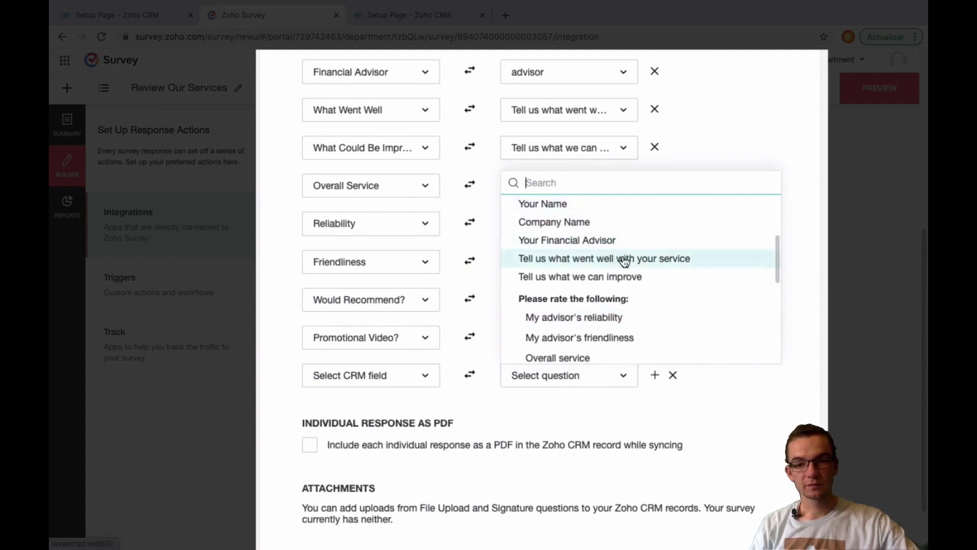
pyautogui.scroll(-1, 616, 306)
pyautogui.scroll(-5, 616, 304)
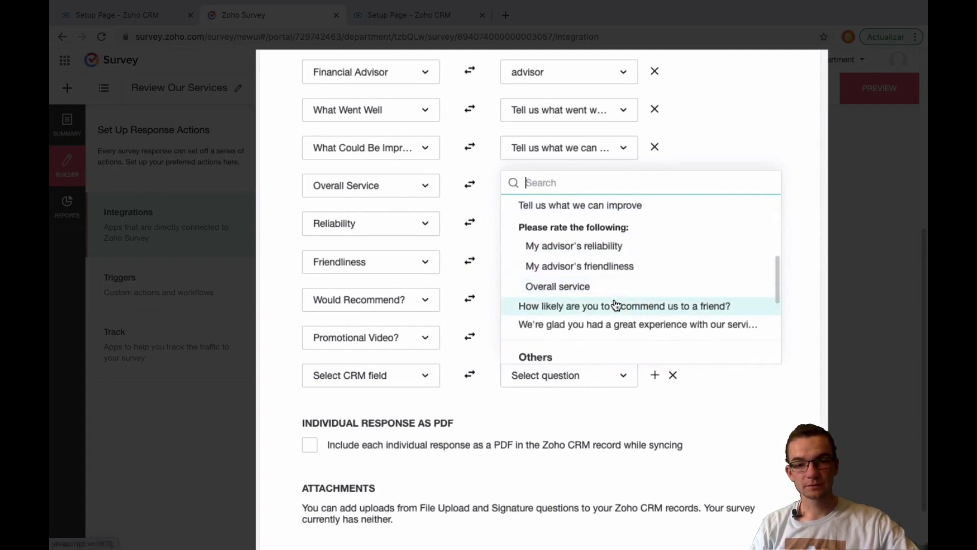
pyautogui.scroll(-3, 616, 304)
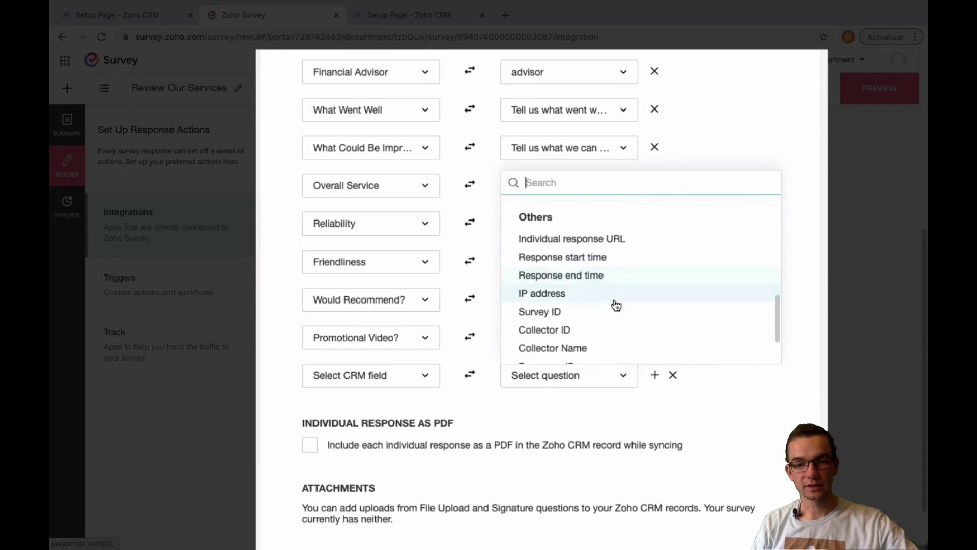
pyautogui.scroll(2, 614, 304)
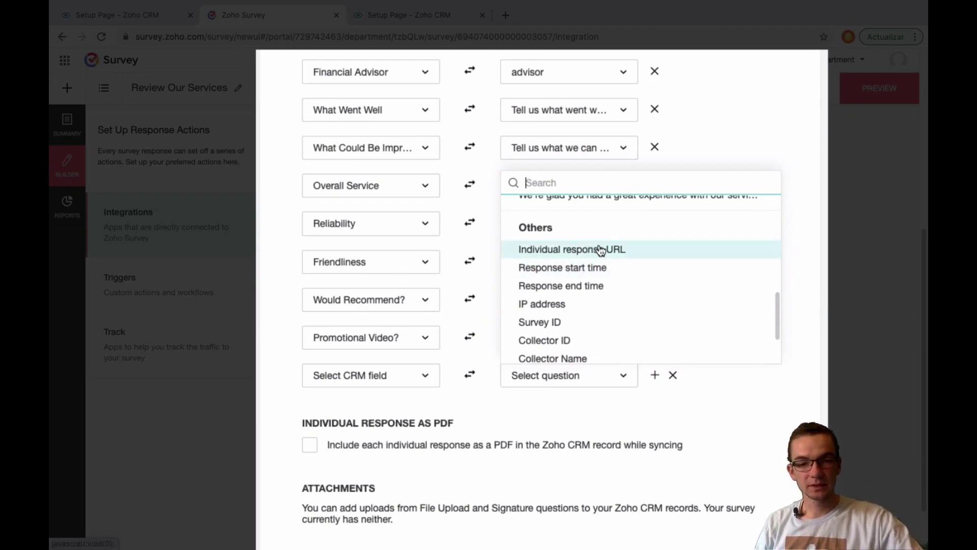
pyautogui.scroll(-2, 595, 274)
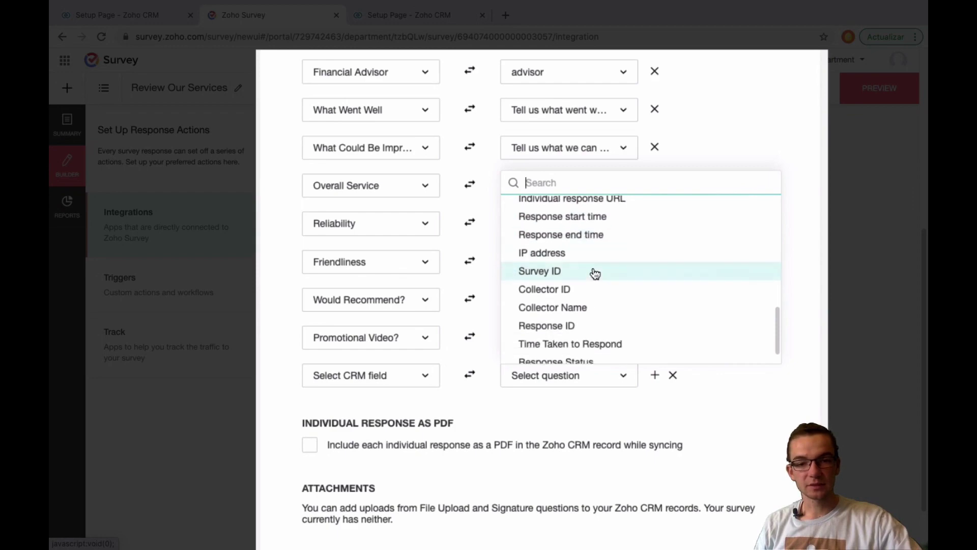
pyautogui.scroll(-1, 593, 271)
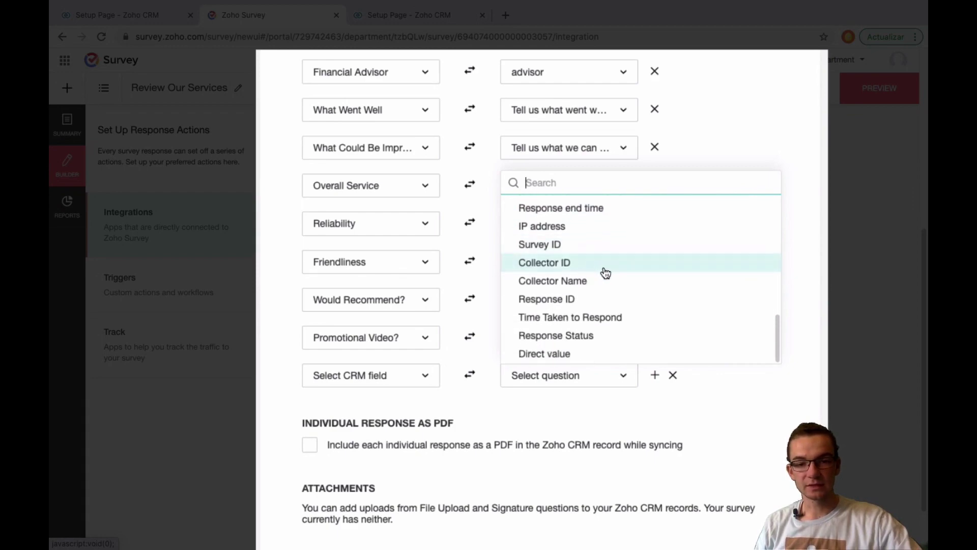
pyautogui.scroll(-1, 603, 274)
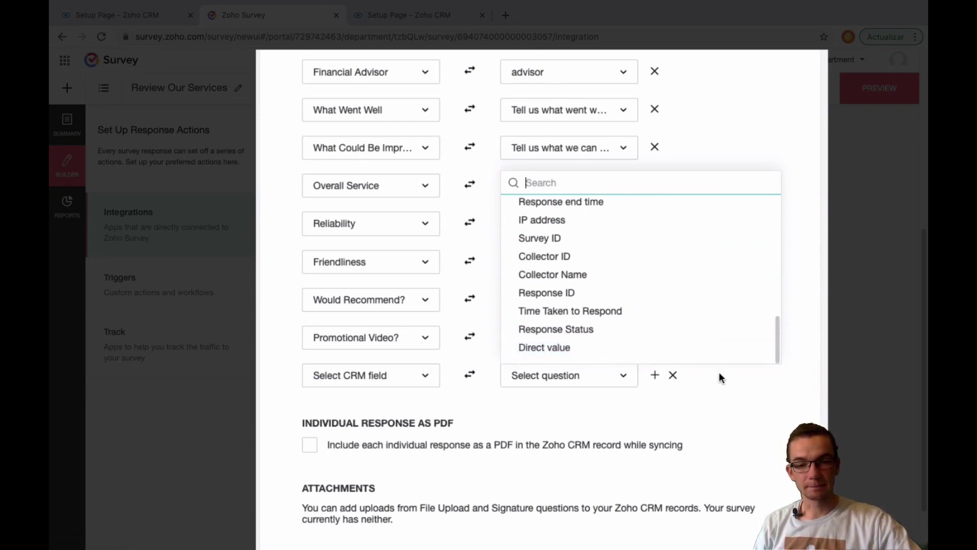
pyautogui.click(671, 375)
pyautogui.click(672, 376)
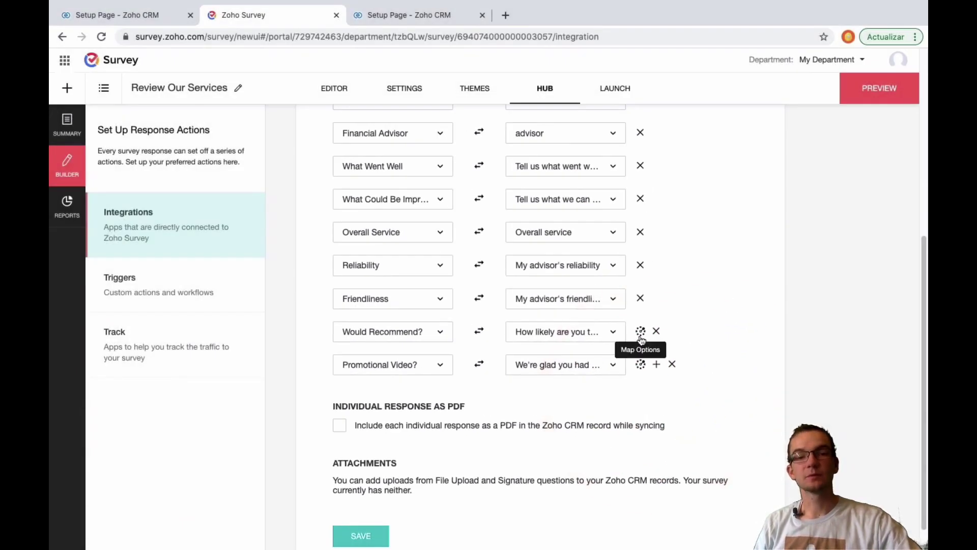
# Map the Would Recommend? options Very likely, Maybe for a small bribe and Never in a million years to their matching survey answers.
pyautogui.click(641, 331)
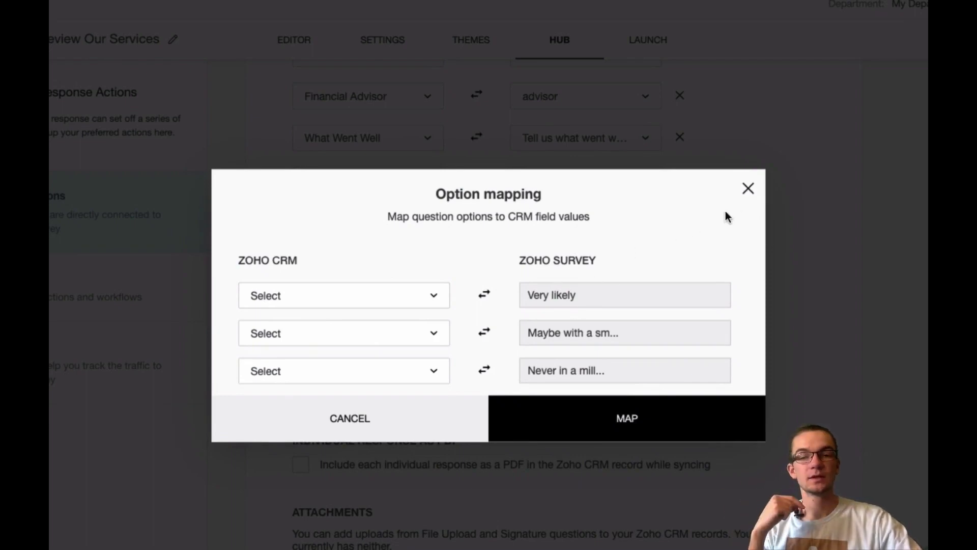
pyautogui.click(748, 190)
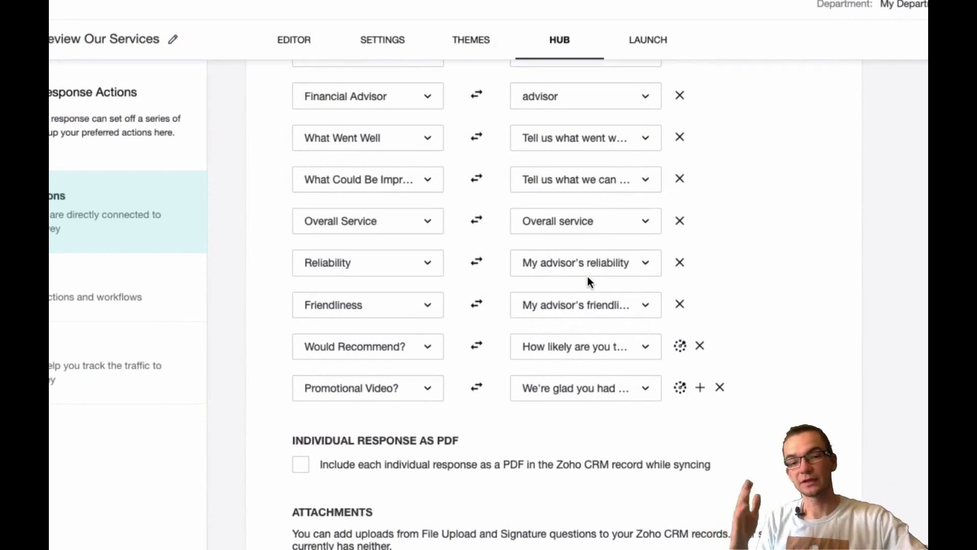
pyautogui.click(680, 346)
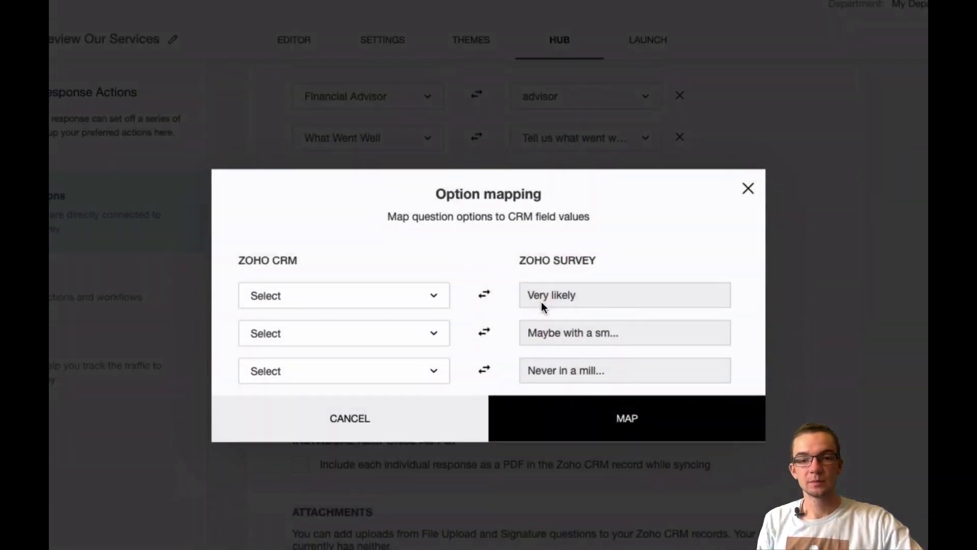
pyautogui.click(425, 304)
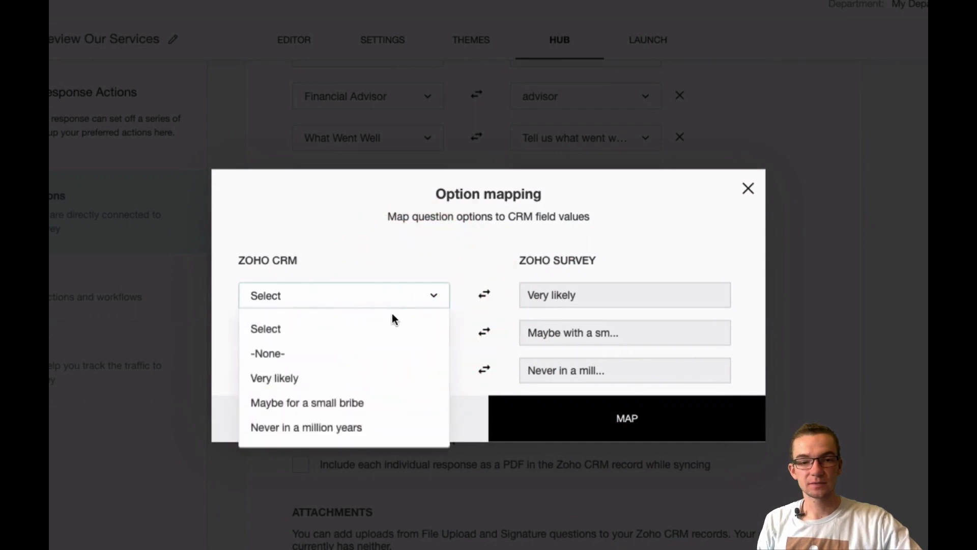
pyautogui.click(345, 378)
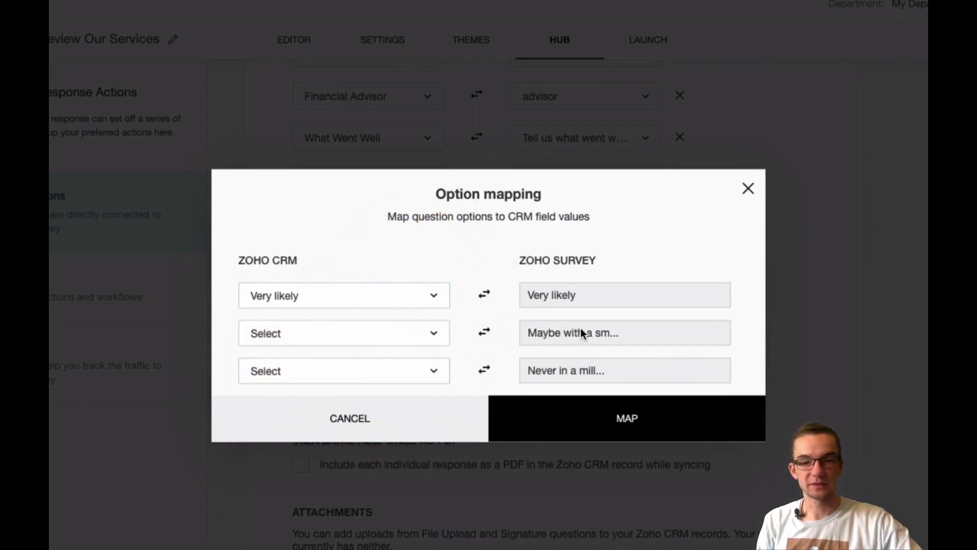
pyautogui.click(406, 346)
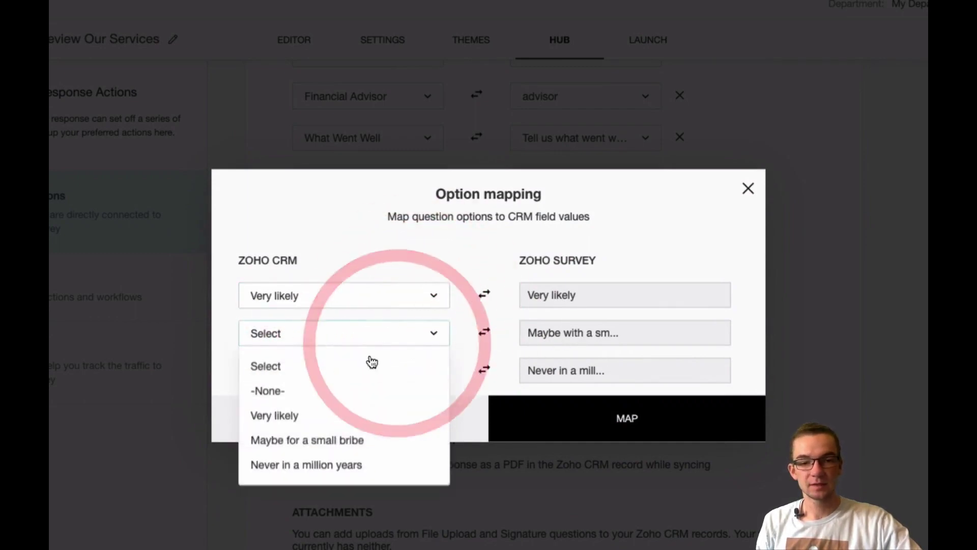
pyautogui.click(318, 438)
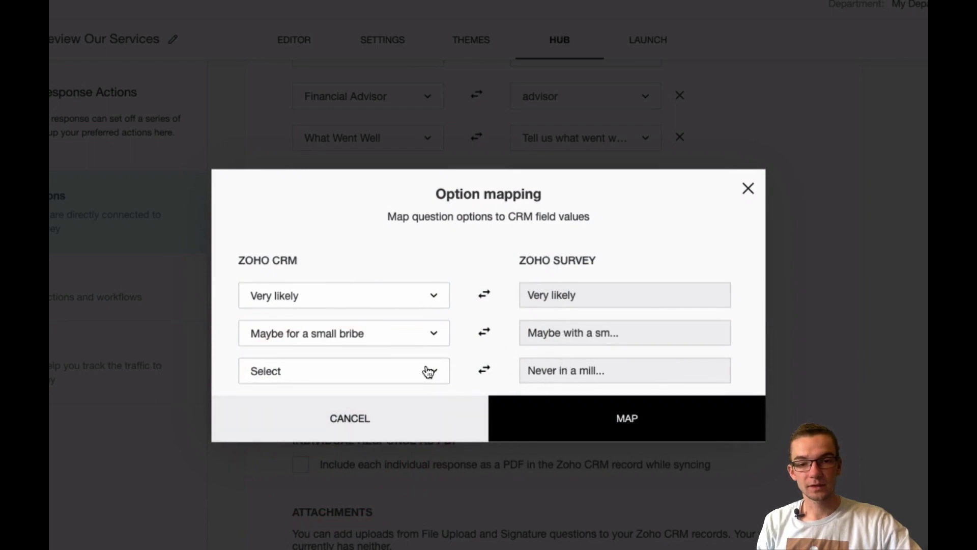
pyautogui.click(410, 368)
pyautogui.click(330, 501)
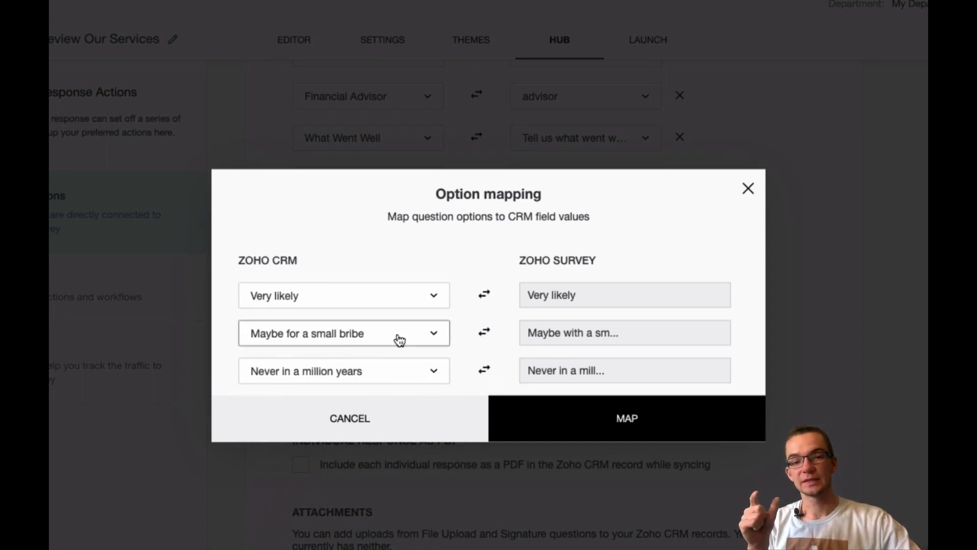
pyautogui.click(550, 426)
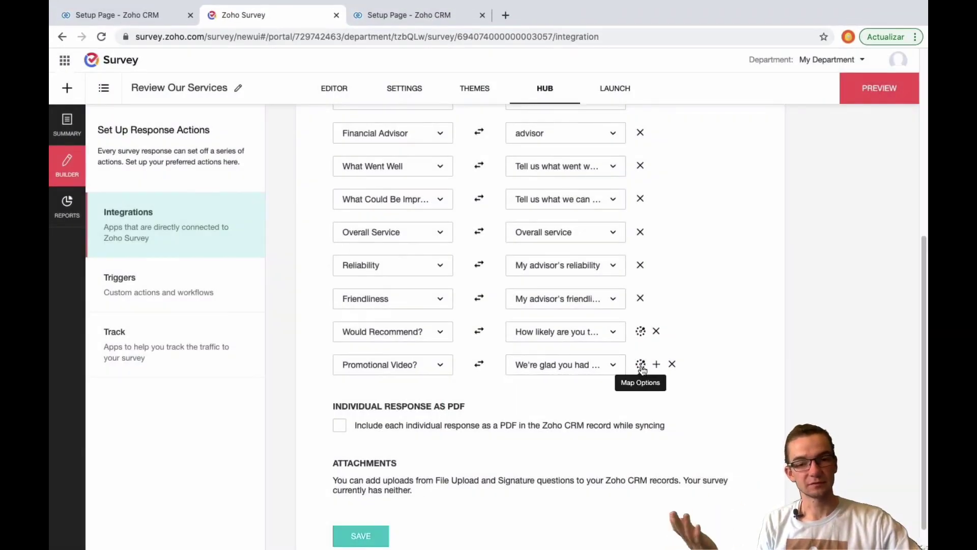
# Include each individual response as a PDF in the Zoho CRM record while syncing, and review the field mappings.
pyautogui.scroll(-1, 618, 370)
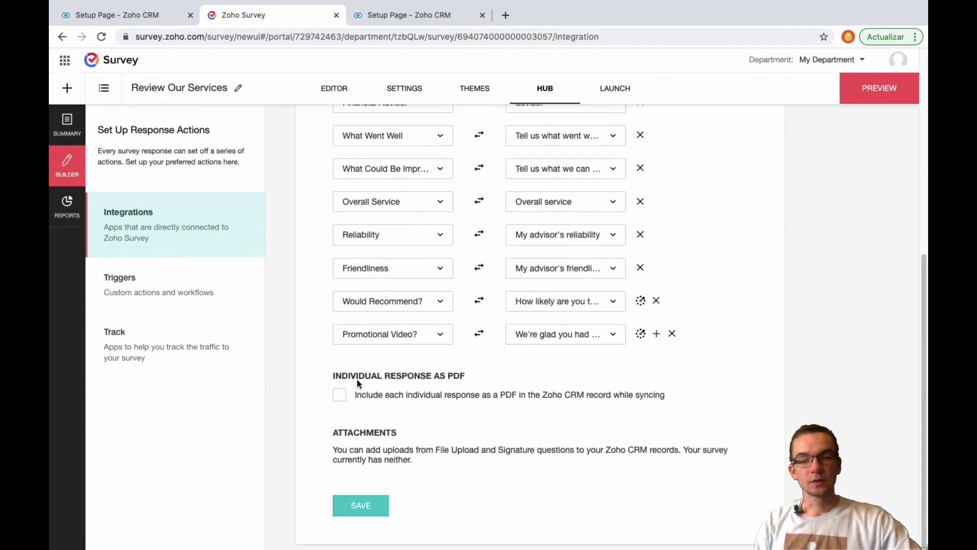
pyautogui.click(340, 397)
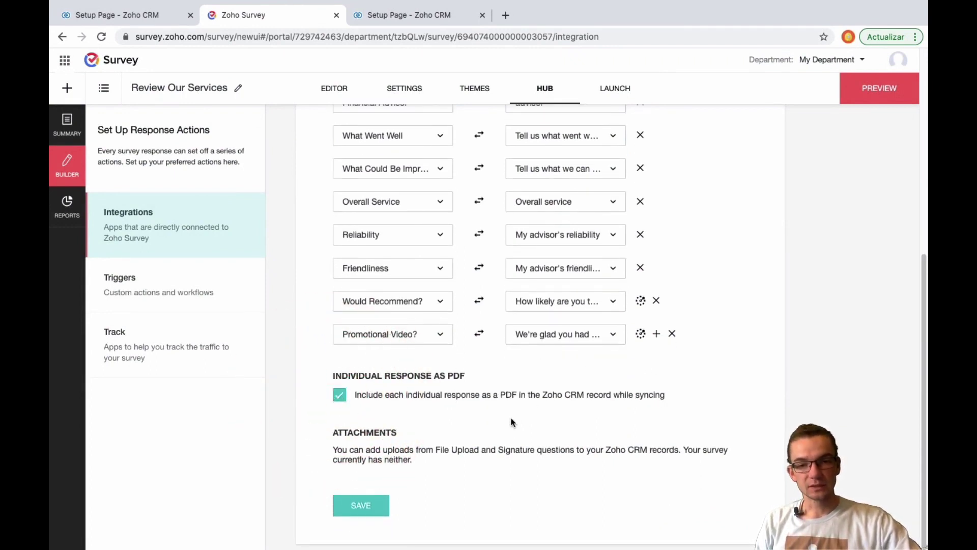
pyautogui.scroll(7, 512, 422)
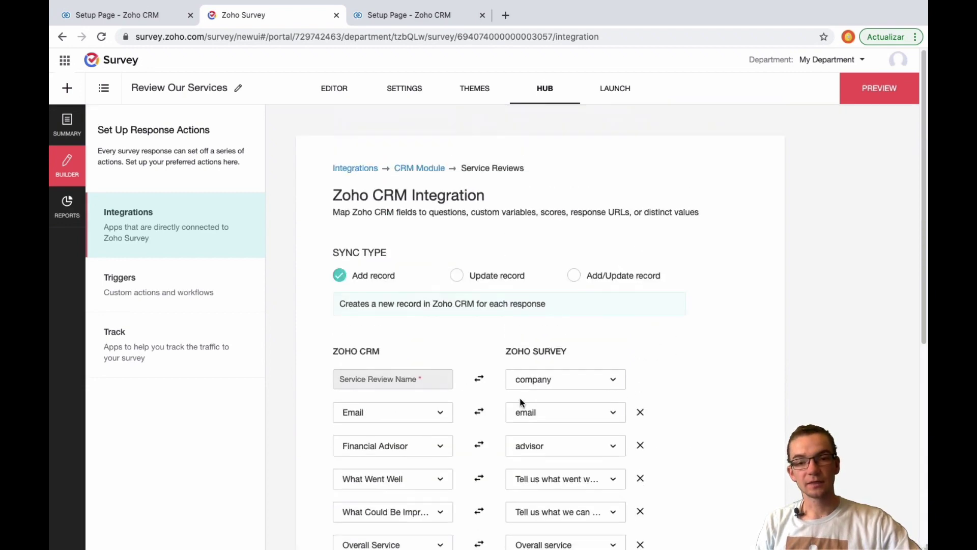
pyautogui.scroll(-7, 520, 397)
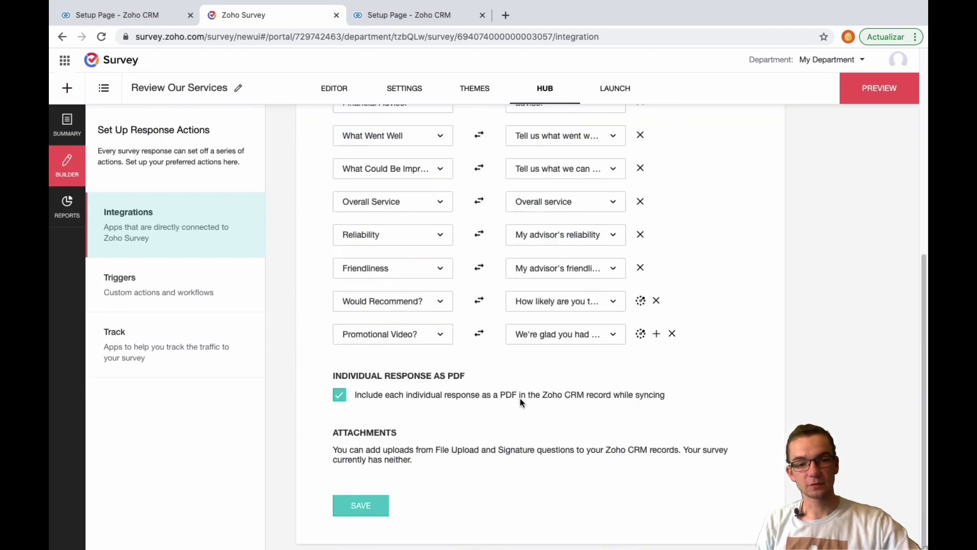
# Save the Service Reviews integration and open its CRM sync status.
pyautogui.click(363, 506)
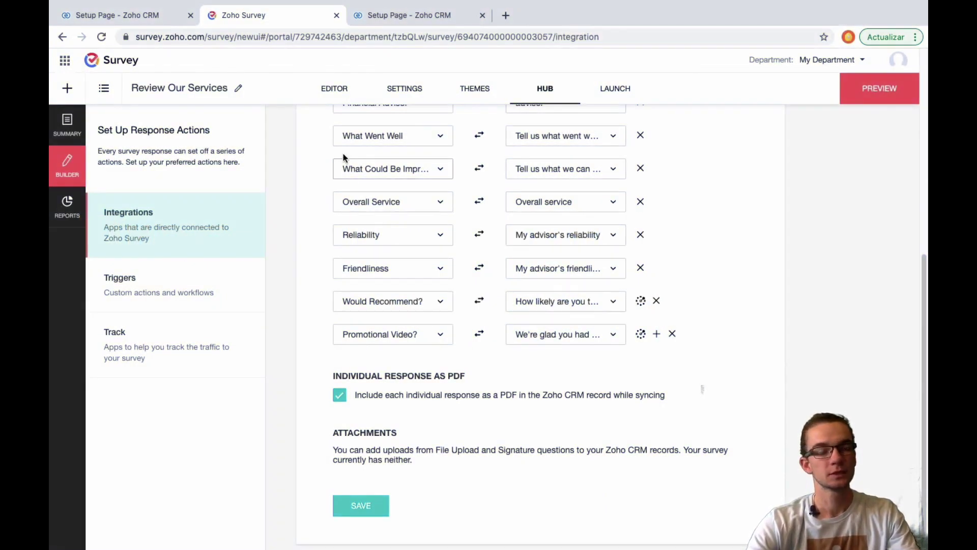
pyautogui.scroll(5, 381, 212)
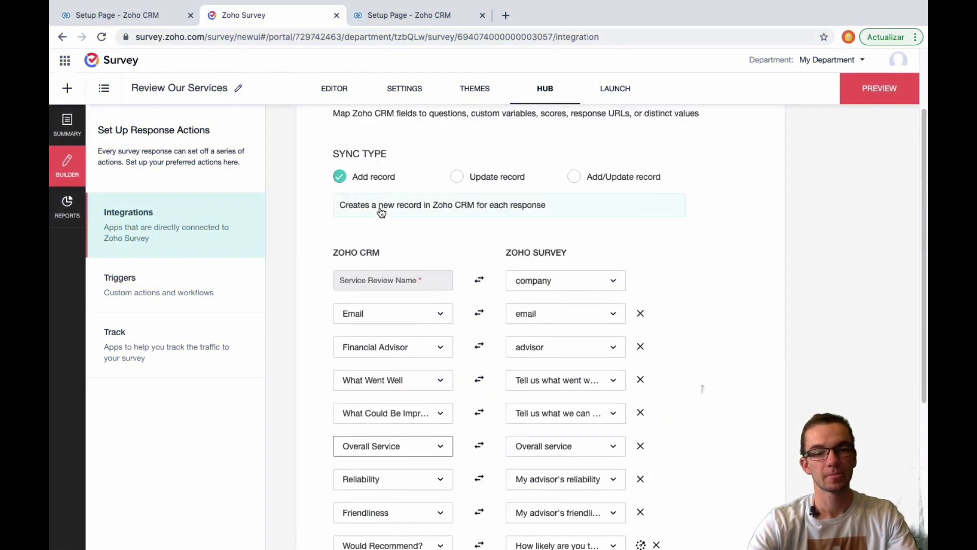
pyautogui.scroll(-5, 382, 212)
pyautogui.click(360, 506)
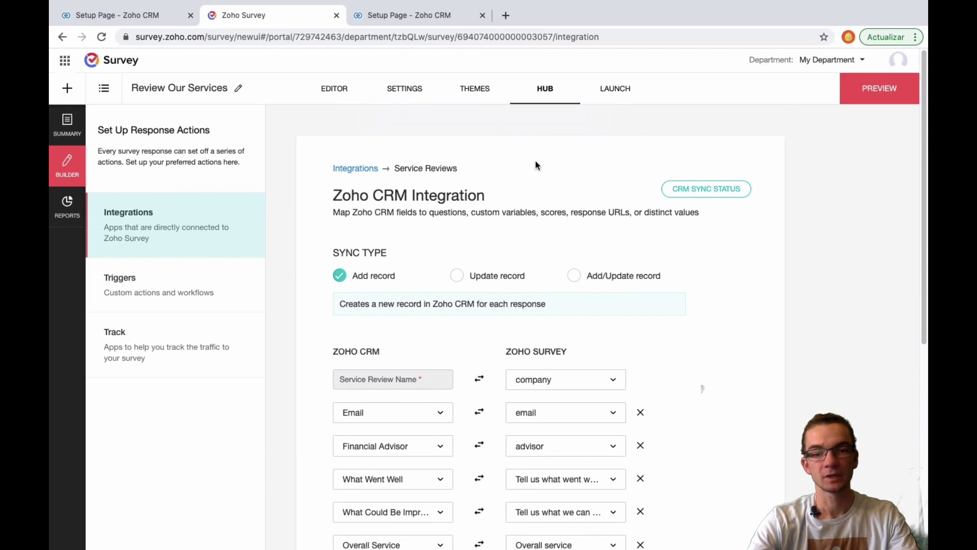
pyautogui.click(681, 192)
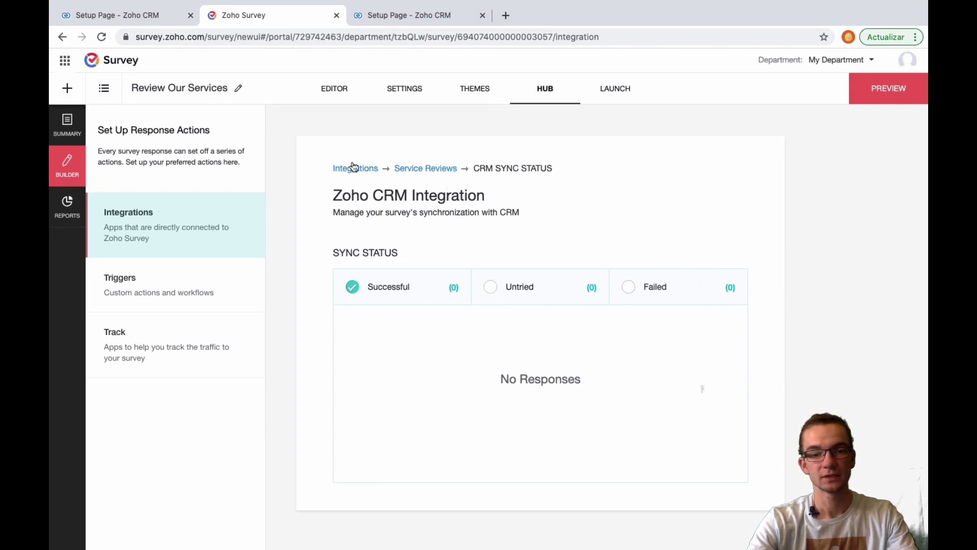
# Return to the survey editor and make the Company Name question mandatory.
pyautogui.click(337, 88)
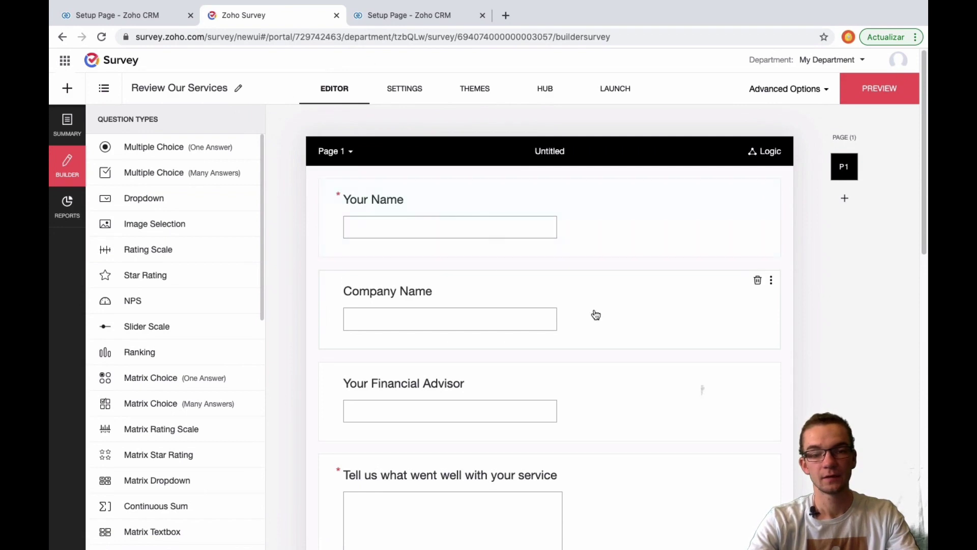
pyautogui.scroll(-2, 610, 293)
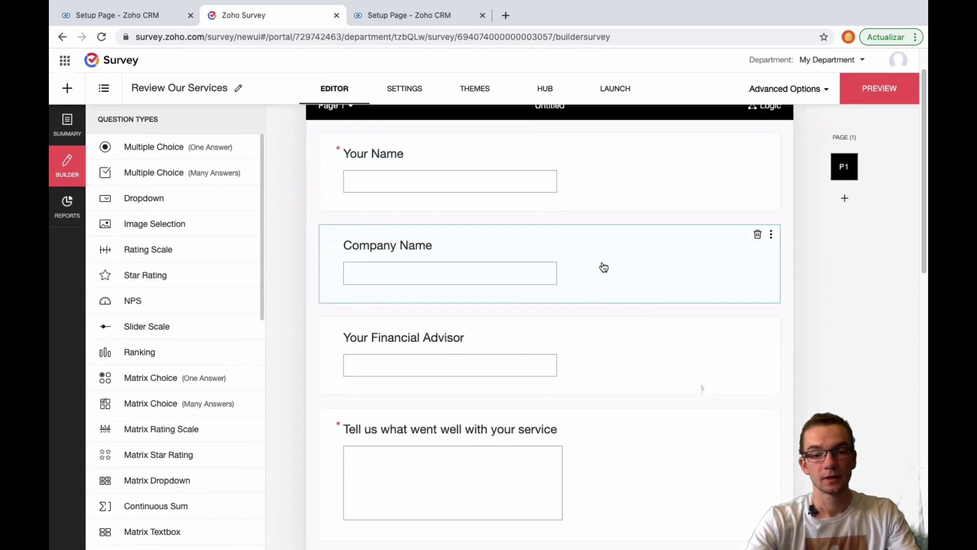
pyautogui.click(602, 266)
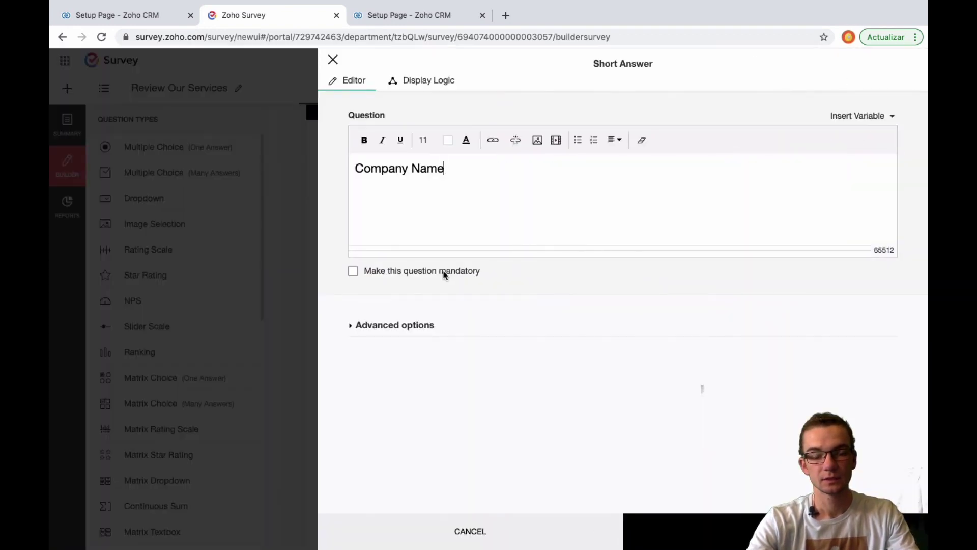
pyautogui.click(445, 270)
pyautogui.click(689, 532)
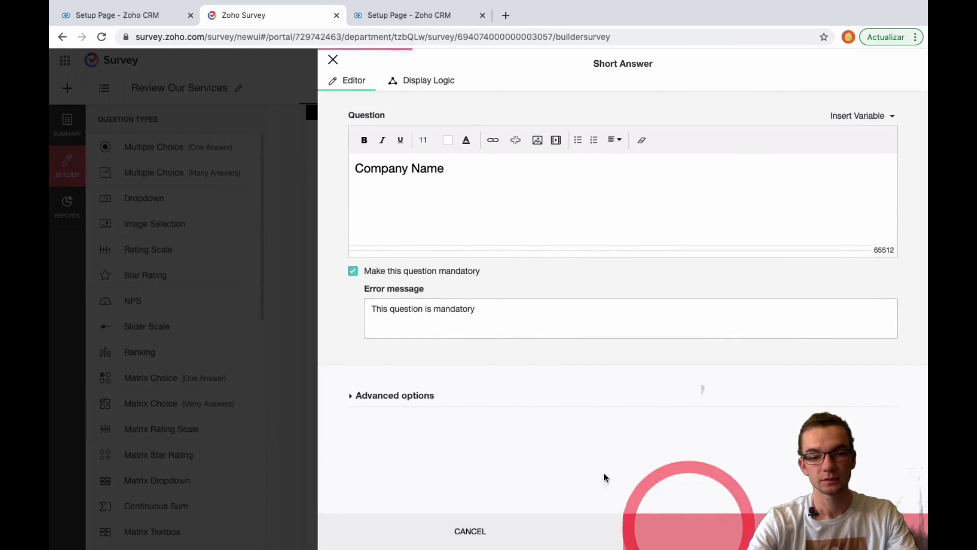
# Make the Your Financial Advisor question mandatory and check the remaining survey questions.
pyautogui.click(482, 274)
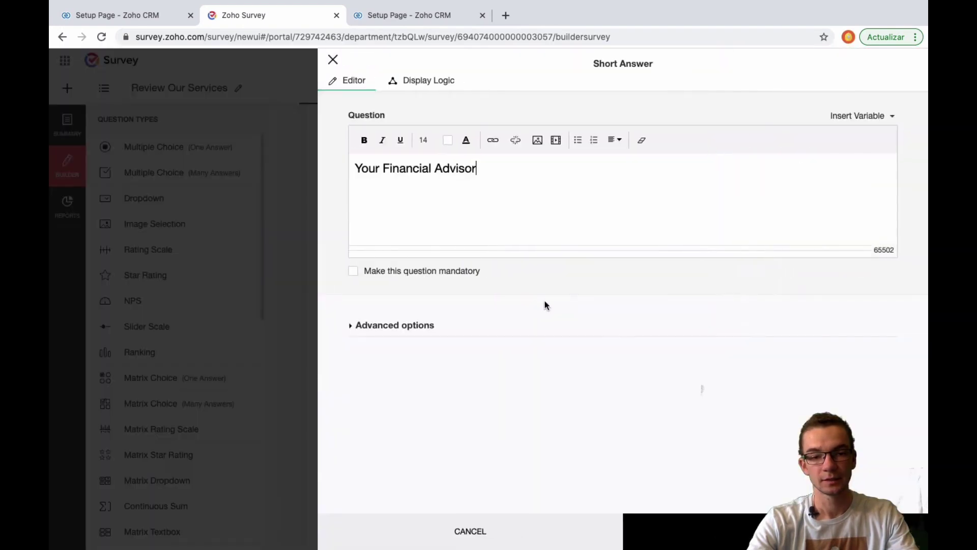
pyautogui.click(463, 273)
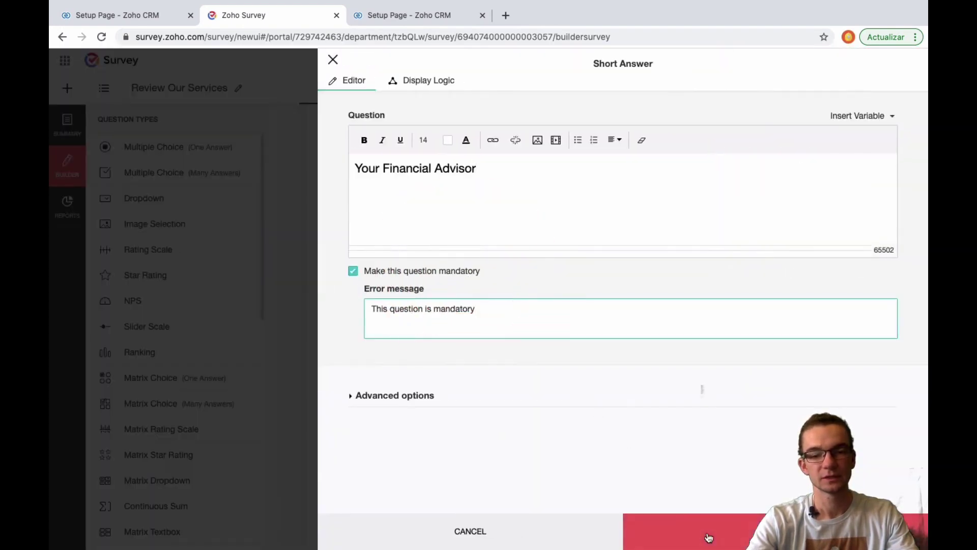
pyautogui.click(704, 532)
pyautogui.scroll(-10, 563, 419)
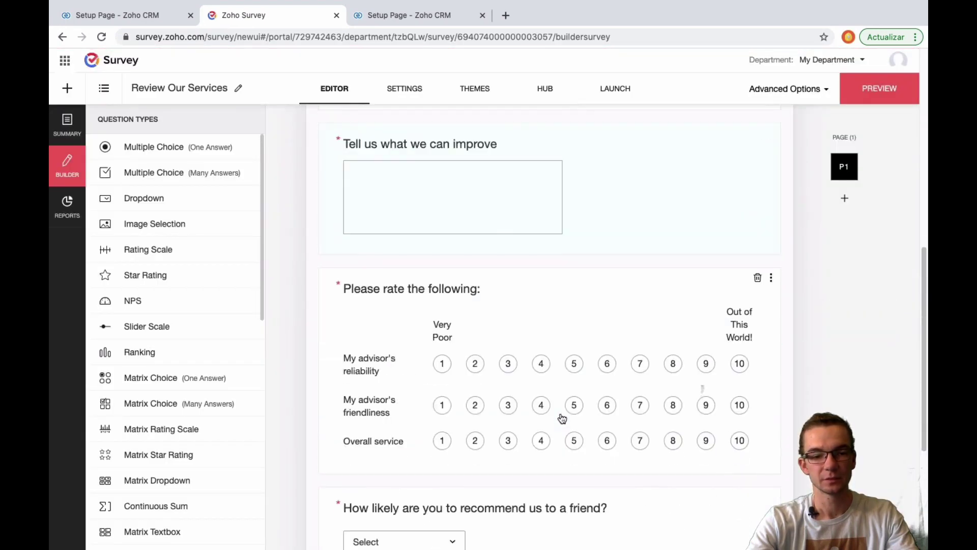
pyautogui.scroll(15, 561, 418)
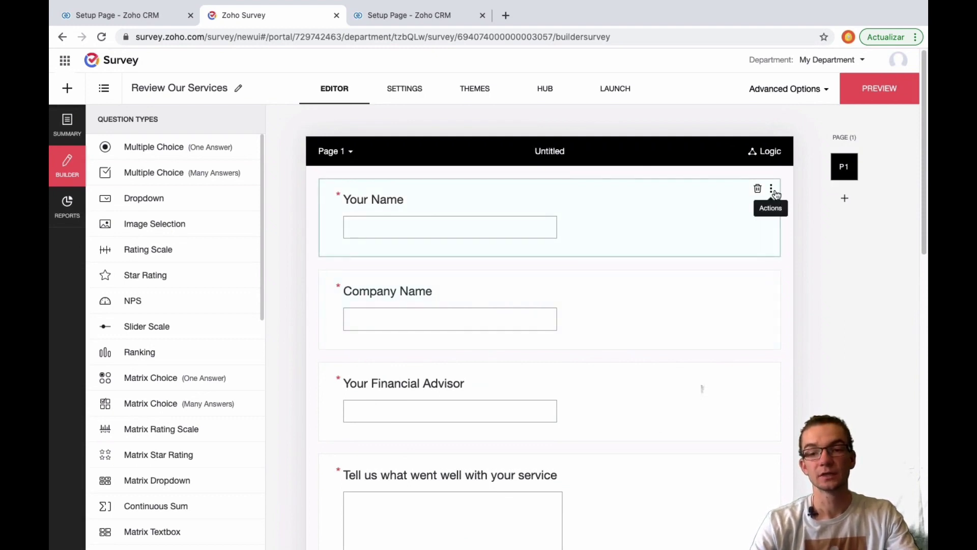
# Open the advanced options of the Your Name question and enable prepopulating its answer.
pyautogui.click(672, 223)
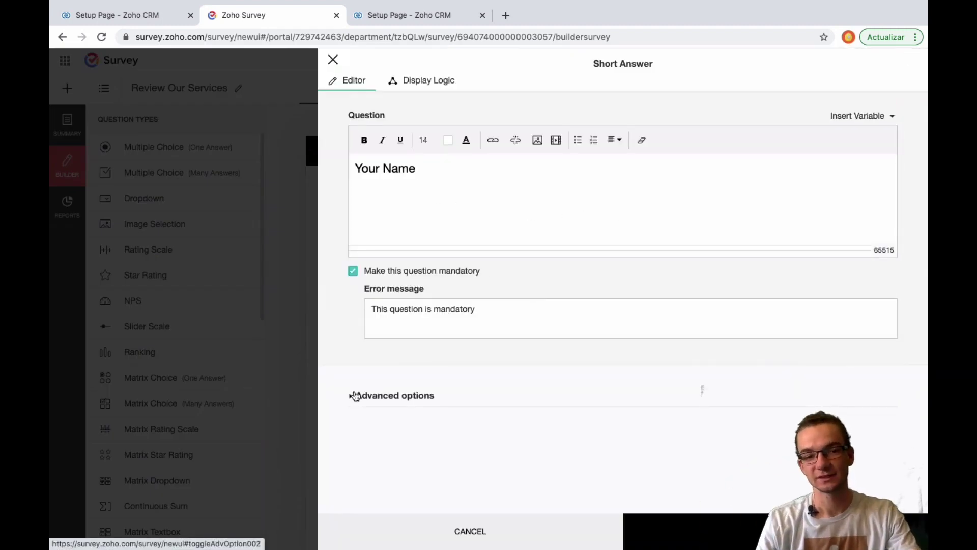
pyautogui.click(356, 396)
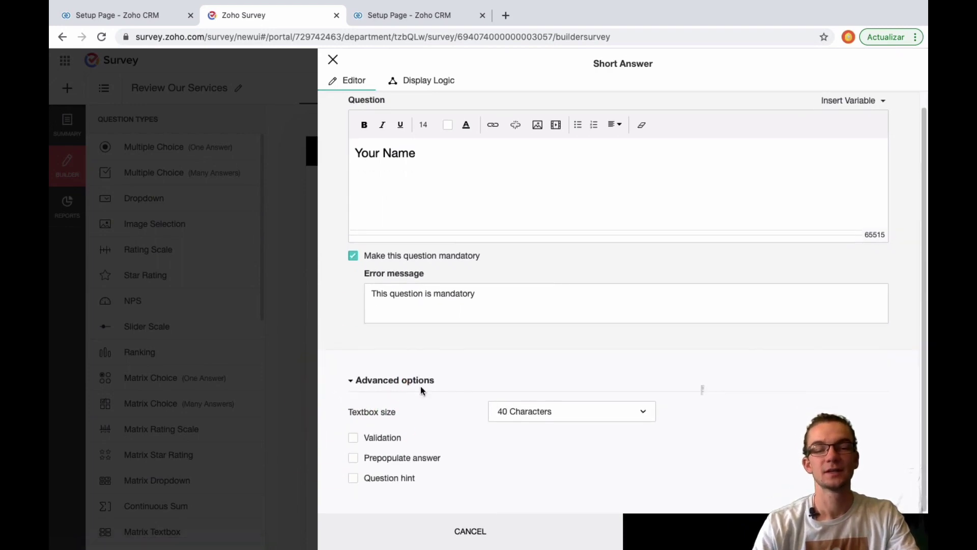
pyautogui.click(353, 458)
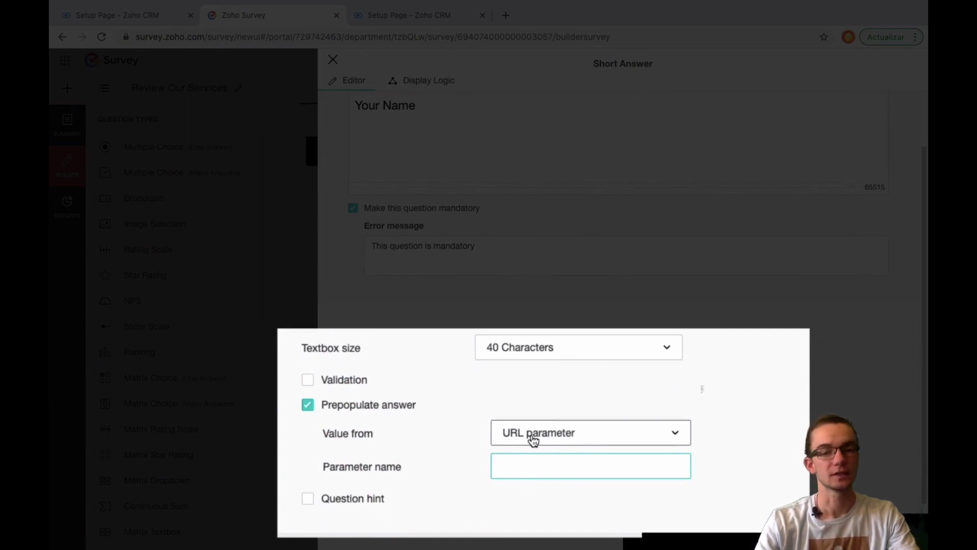
# Try prepopulating the Your Name answer from a fixed initial value using a sample name, and clear that name.
pyautogui.click(533, 438)
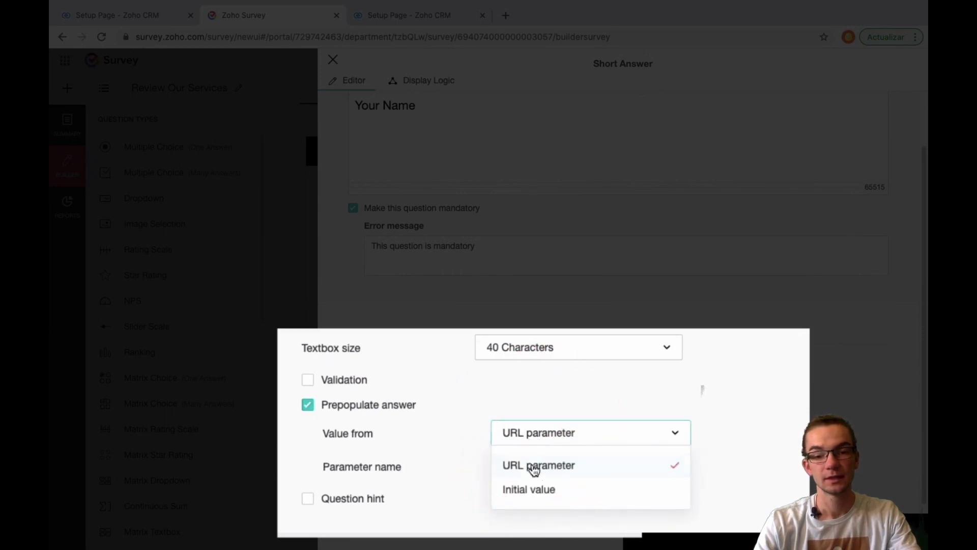
pyautogui.click(540, 494)
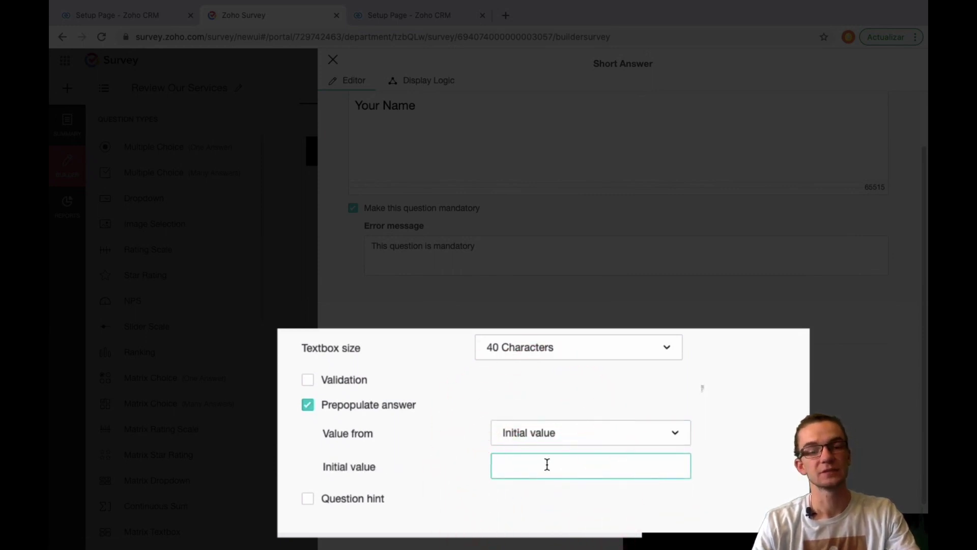
pyautogui.write('Michael Jordan')
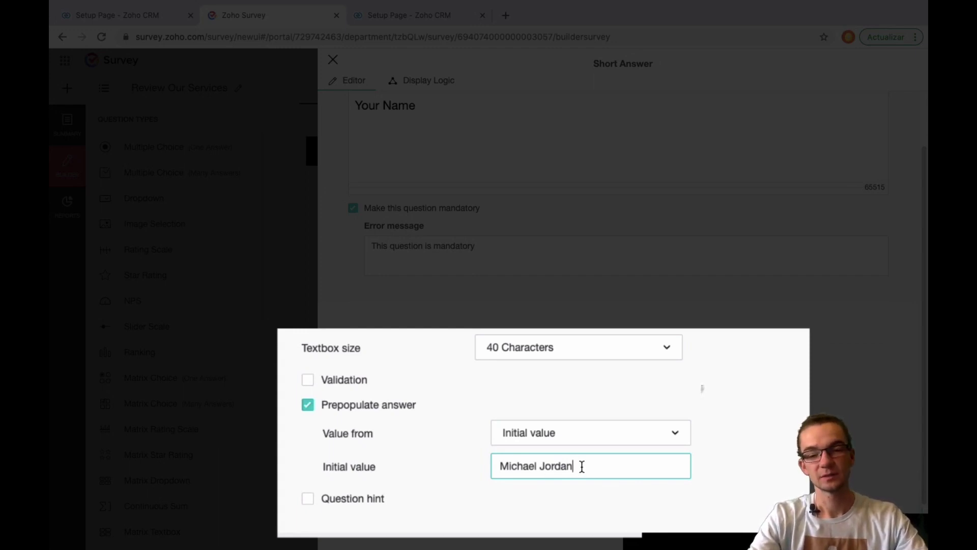
pyautogui.moveTo(581, 466); pyautogui.dragTo(482, 465)
pyautogui.press('BackSpace')
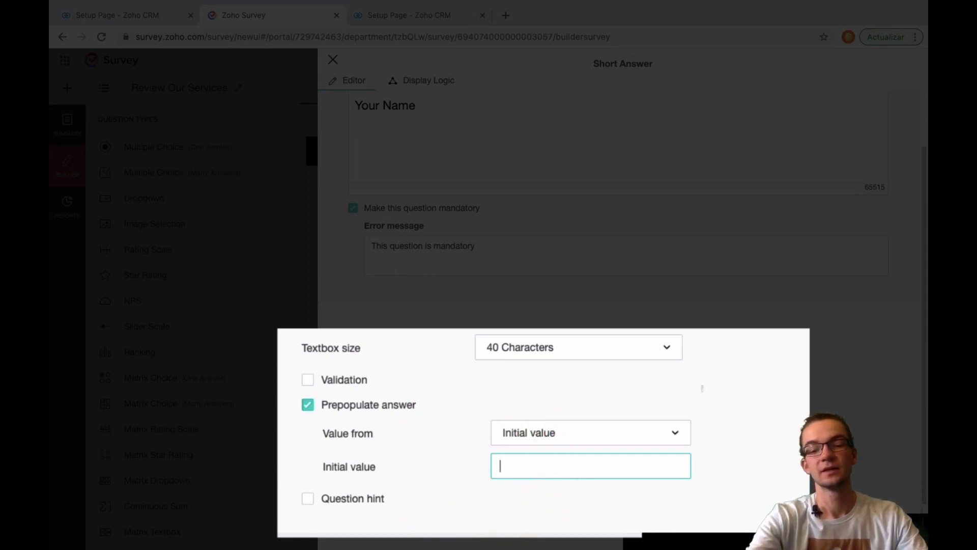
# Prepopulate the Your Name answer from a URL parameter named client and save the question.
pyautogui.click(552, 440)
pyautogui.click(542, 464)
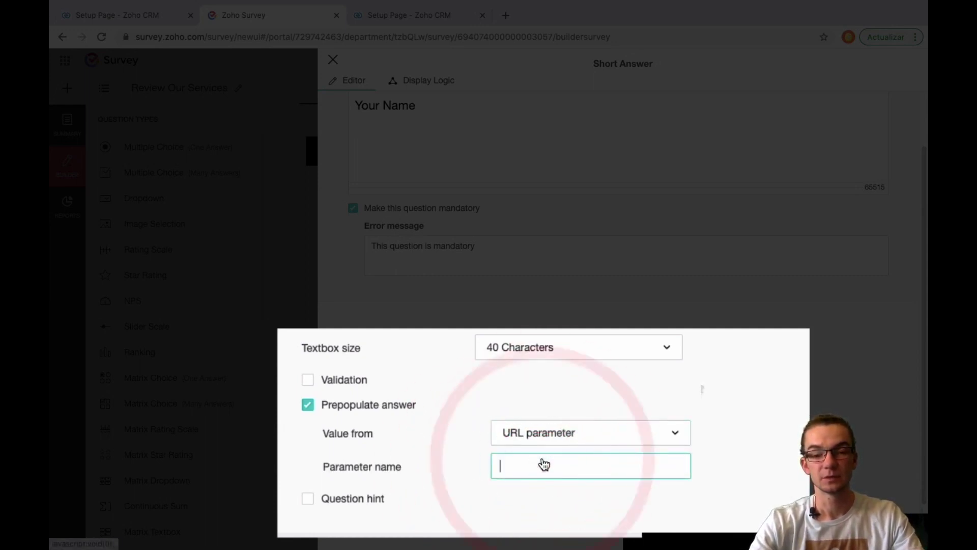
pyautogui.write('client')
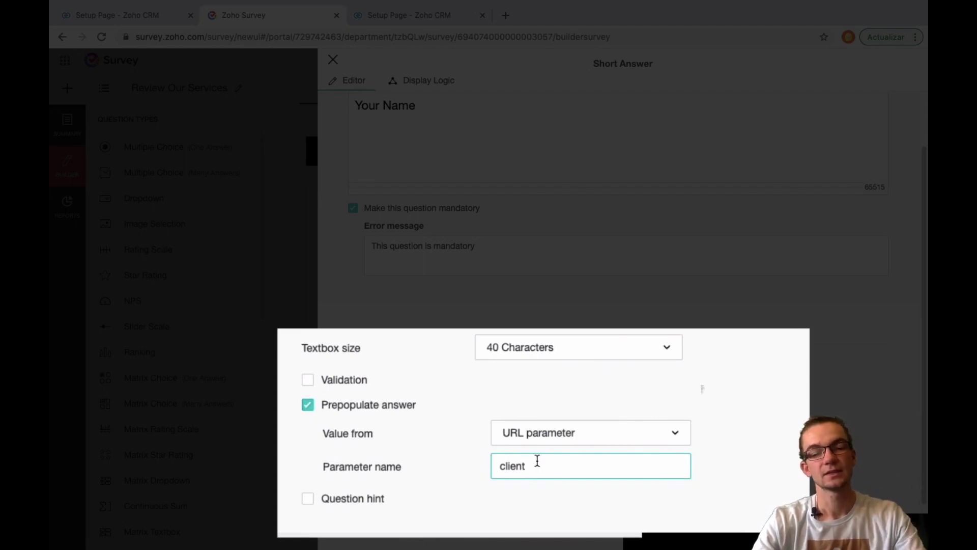
pyautogui.scroll(-1, 565, 397)
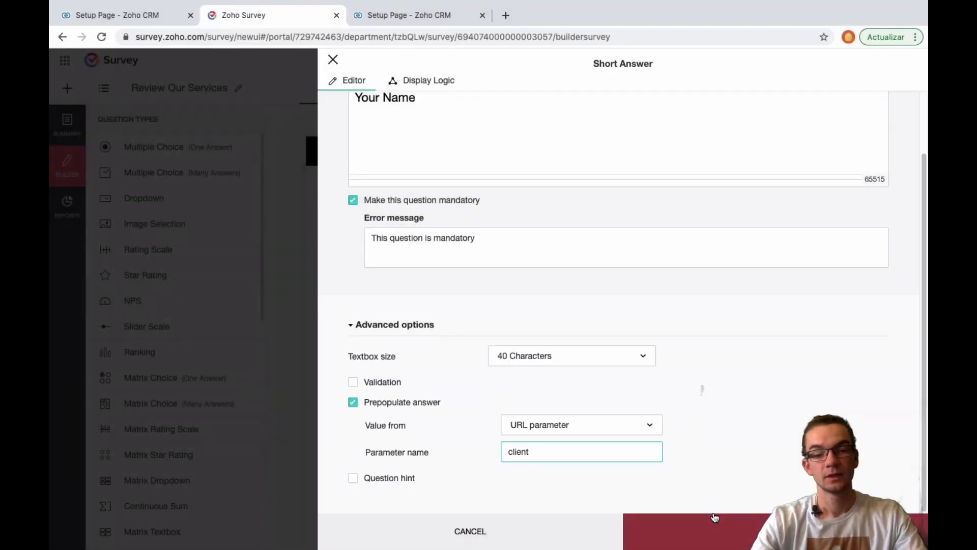
pyautogui.click(733, 532)
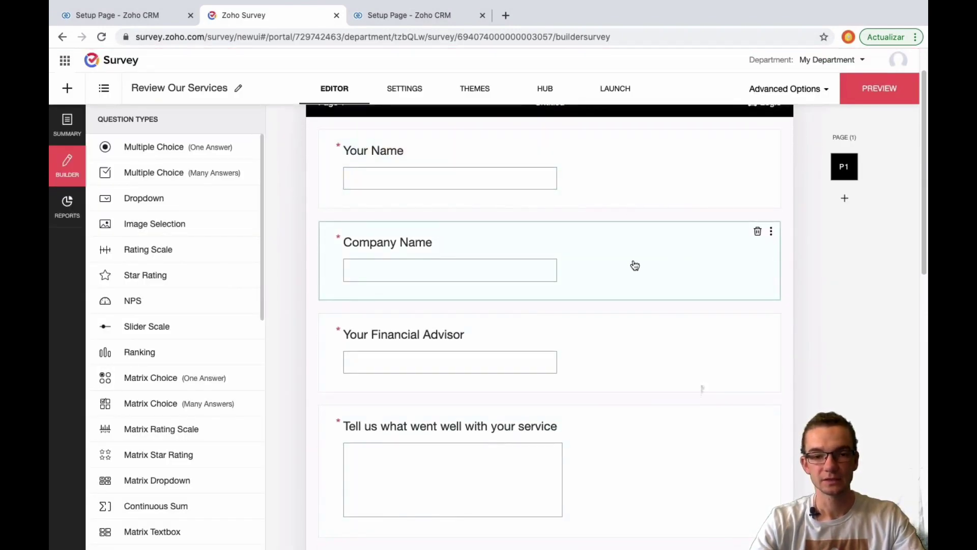
# Prepopulate the Company Name answer from a URL parameter named company and save the question.
pyautogui.click(635, 265)
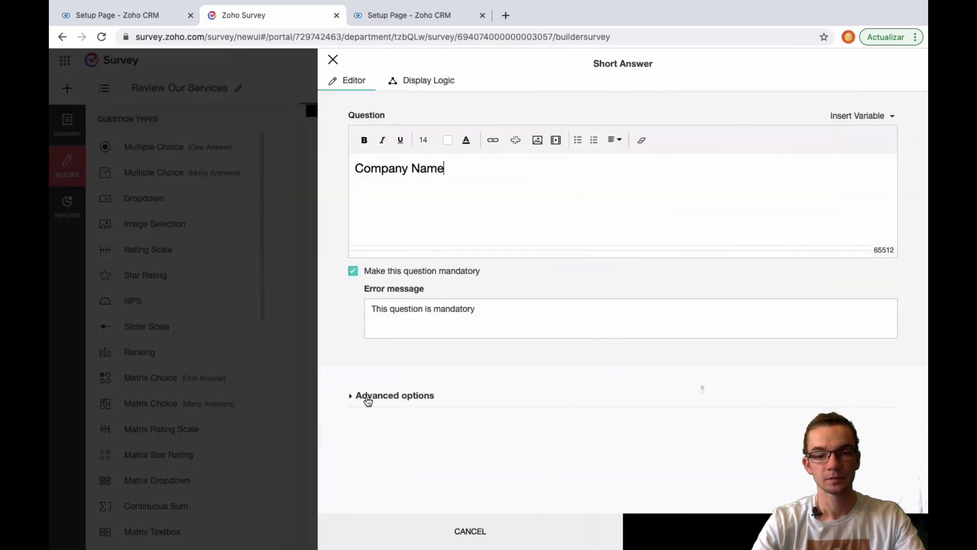
pyautogui.click(368, 401)
pyautogui.scroll(-1, 388, 450)
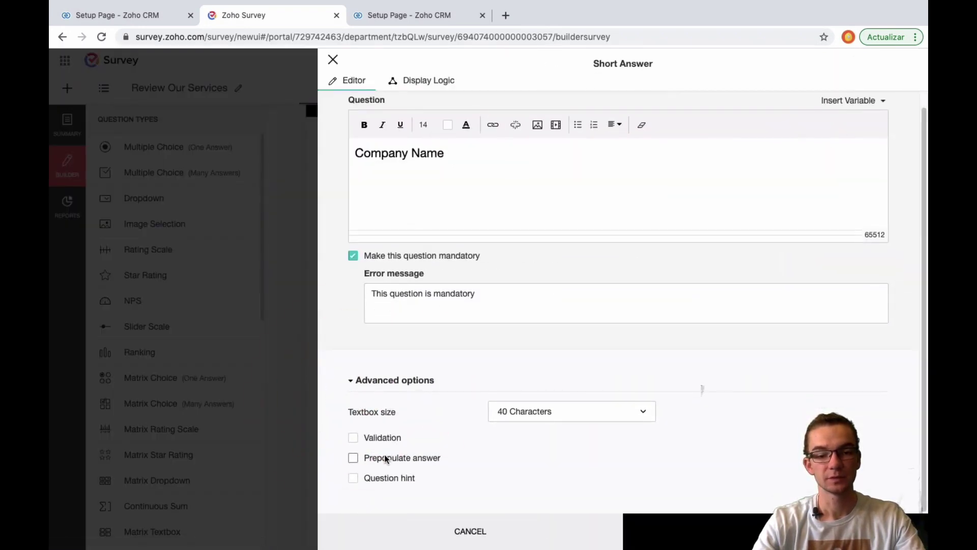
pyautogui.click(386, 459)
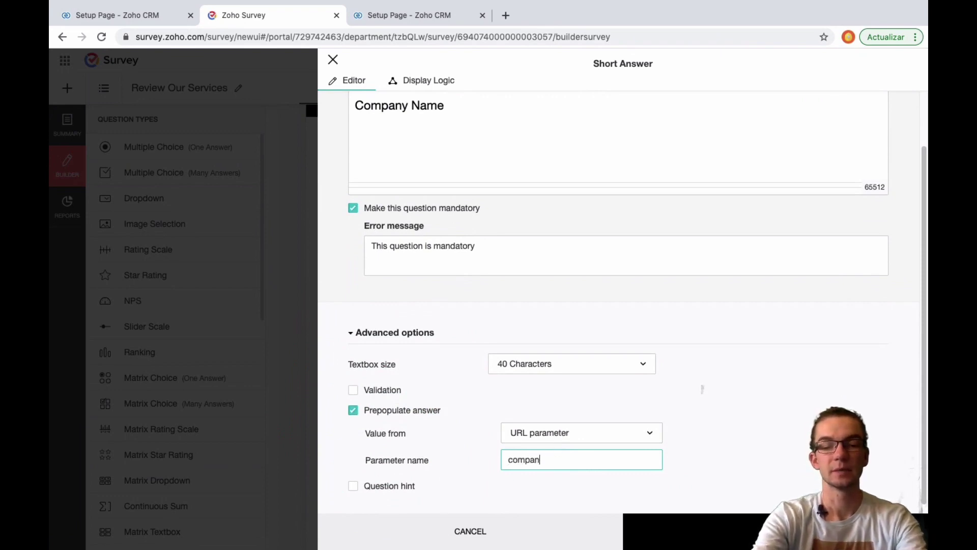
pyautogui.click(659, 526)
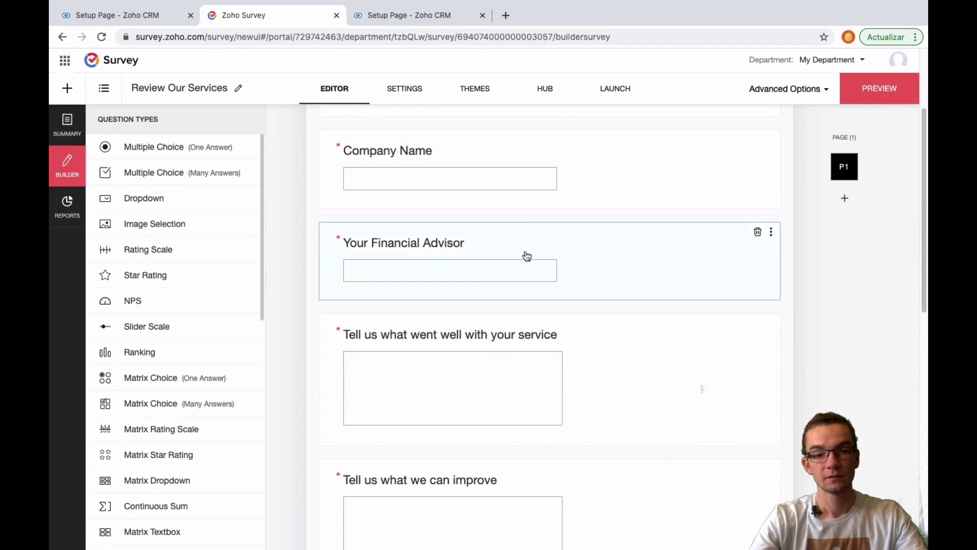
# Prepopulate the Your Financial Advisor answer from a URL parameter named advisor and save the question.
pyautogui.click(526, 254)
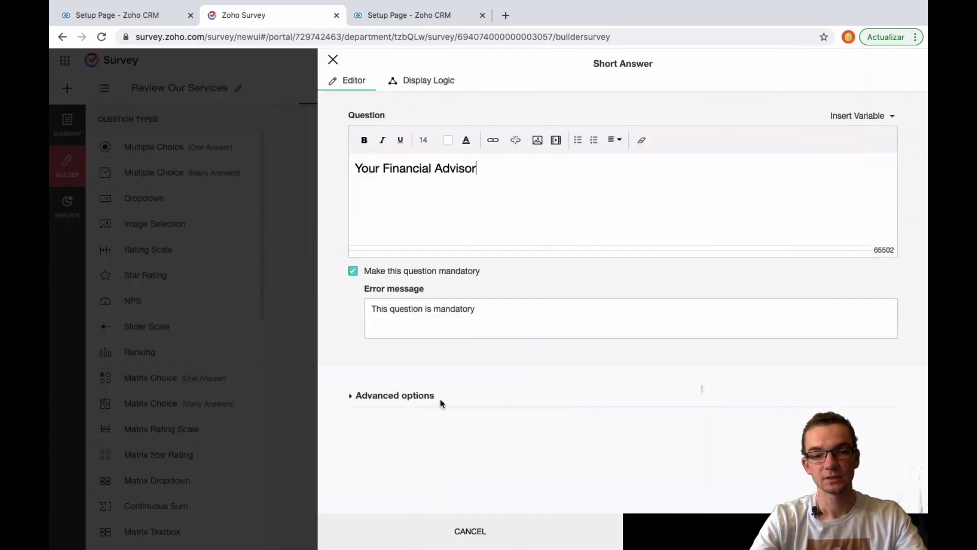
pyautogui.click(413, 402)
pyautogui.click(408, 471)
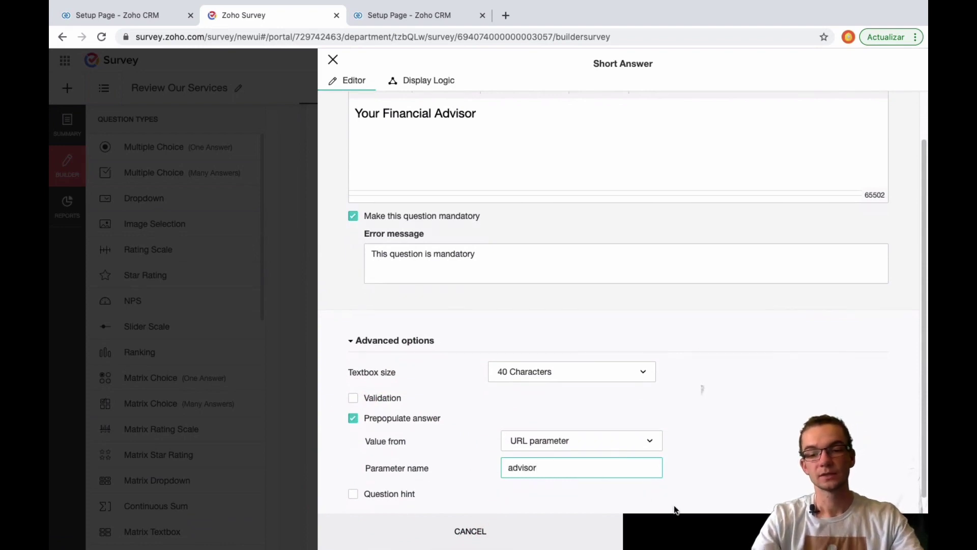
pyautogui.click(715, 531)
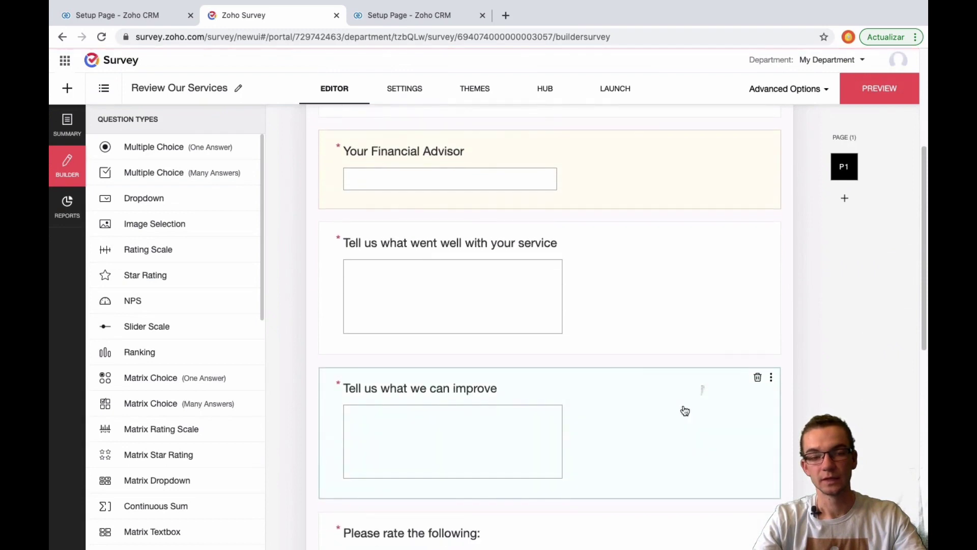
# Review all the questions of the Review Our Services survey, from Your Name to the promotional video question.
pyautogui.scroll(5, 584, 327)
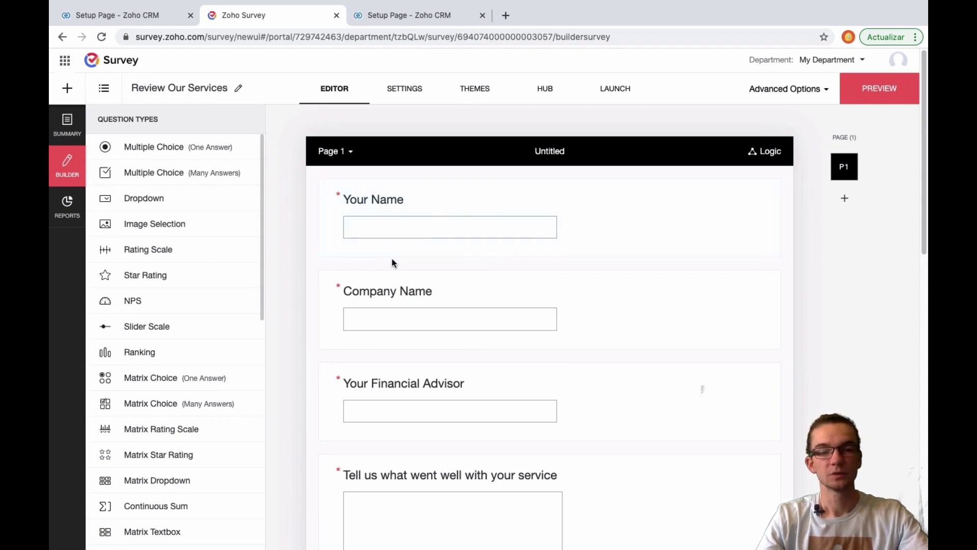
pyautogui.scroll(-1, 439, 299)
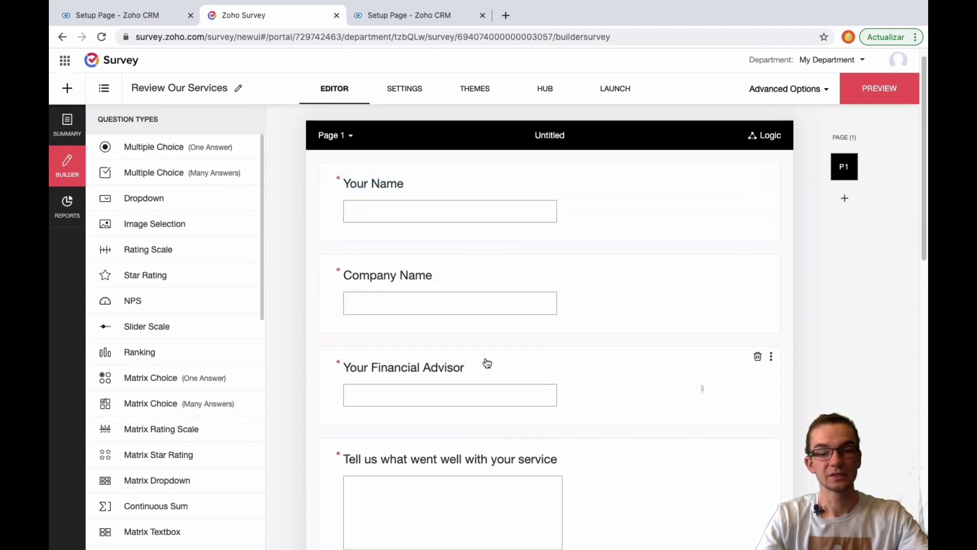
pyautogui.scroll(-5, 411, 309)
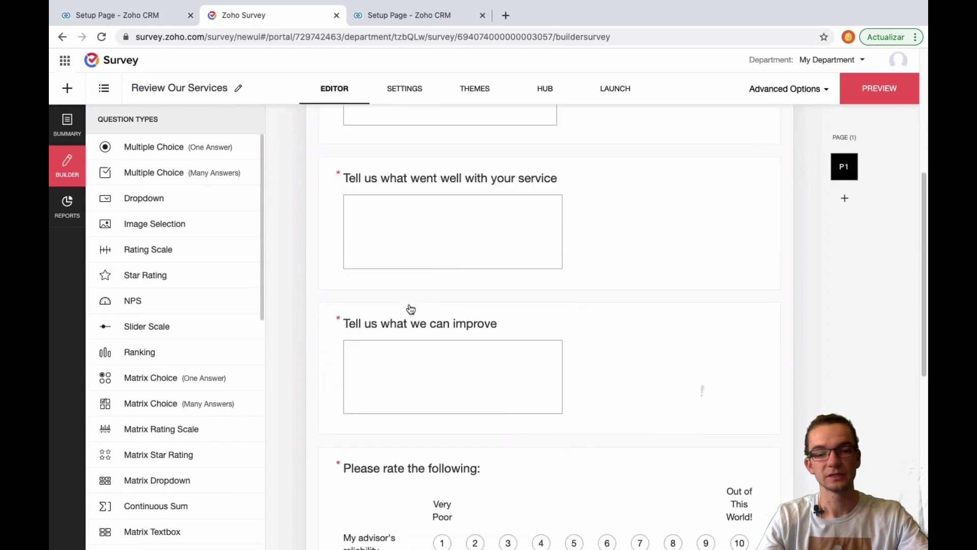
pyautogui.scroll(-4, 399, 289)
pyautogui.scroll(-4, 398, 289)
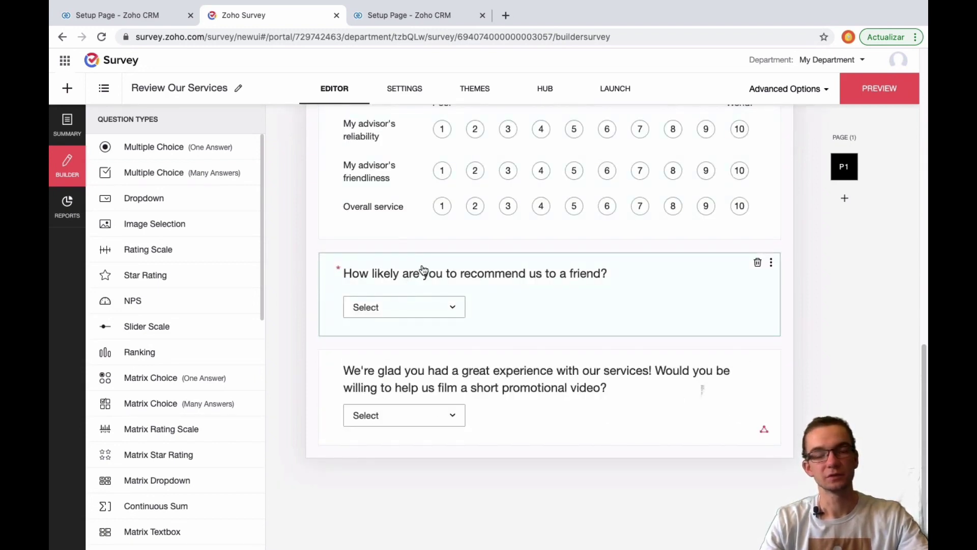
pyautogui.scroll(14, 423, 270)
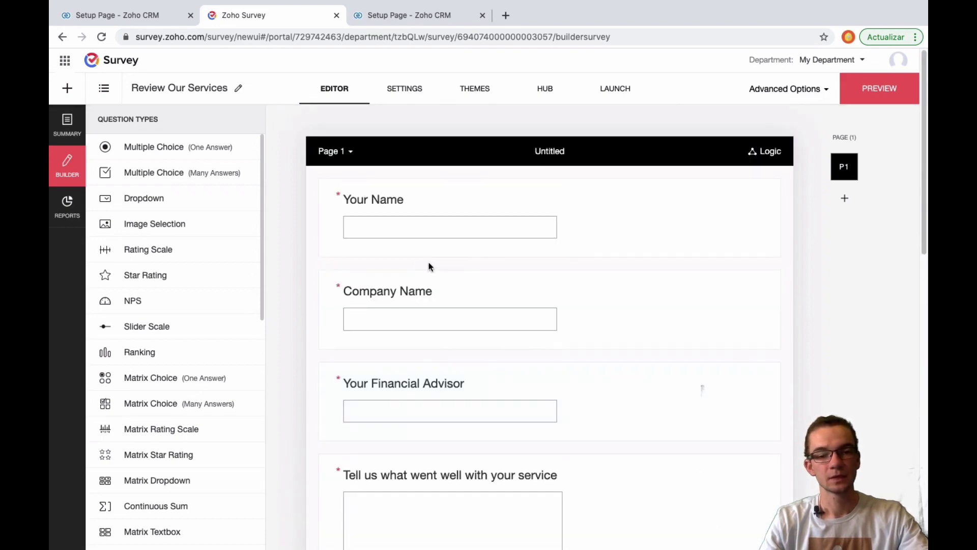
pyautogui.scroll(-10, 429, 266)
pyautogui.scroll(10, 417, 274)
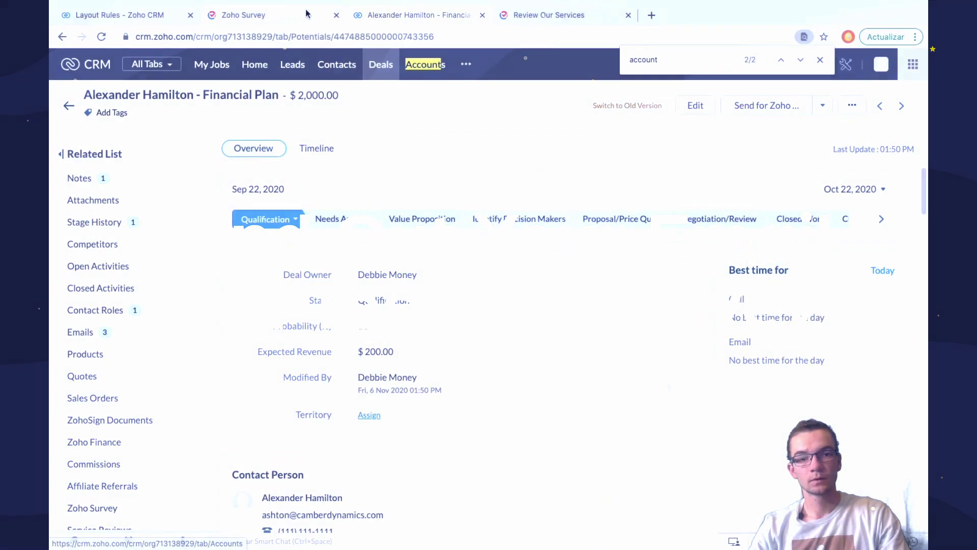
# Compare the survey's questions with the Financial Plan deal in Zoho CRM, examining its contact name, financial planning advisor and account name.
pyautogui.click(251, 15)
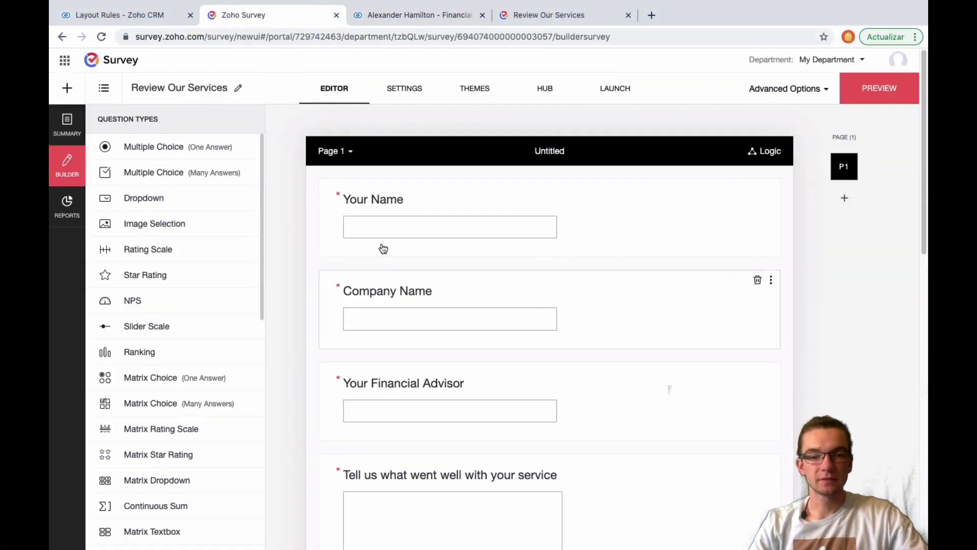
pyautogui.click(436, 15)
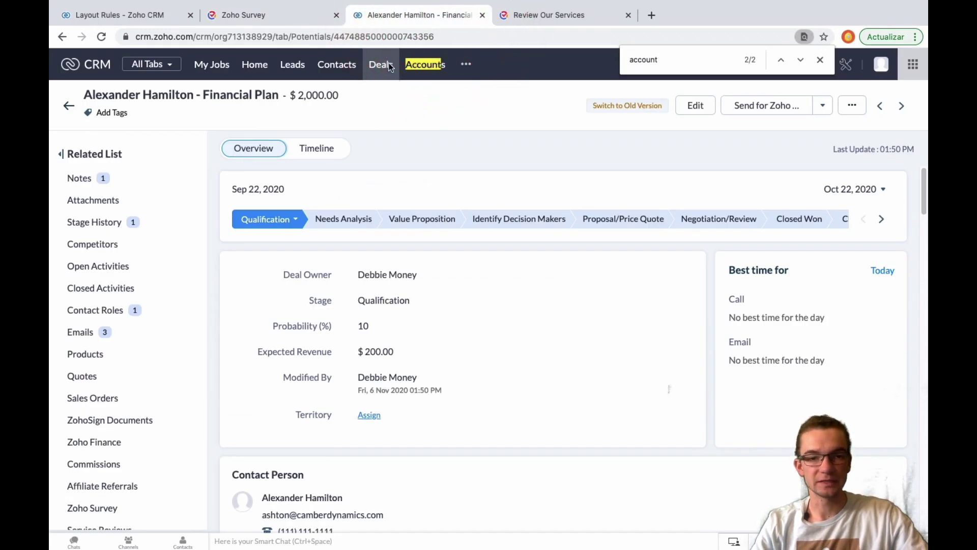
pyautogui.click(404, 173)
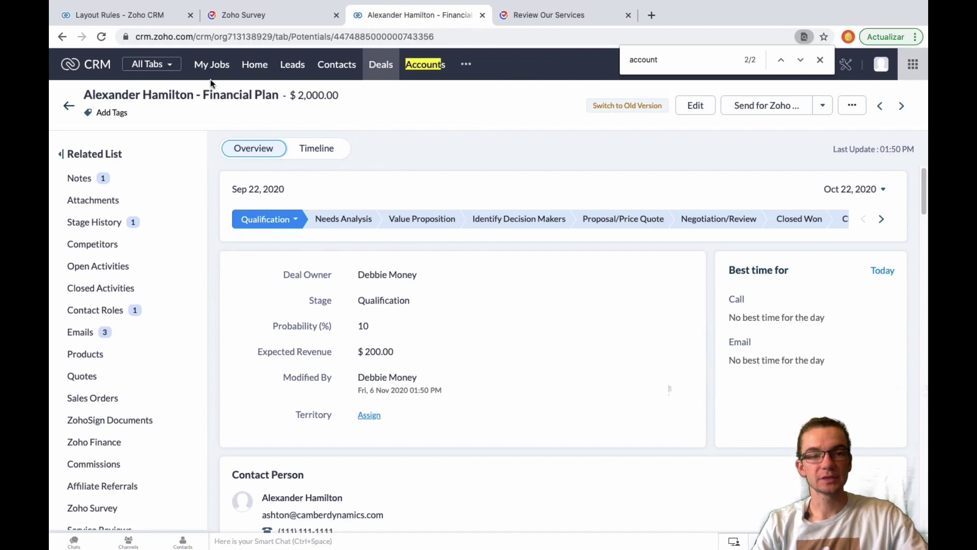
pyautogui.scroll(-7, 385, 309)
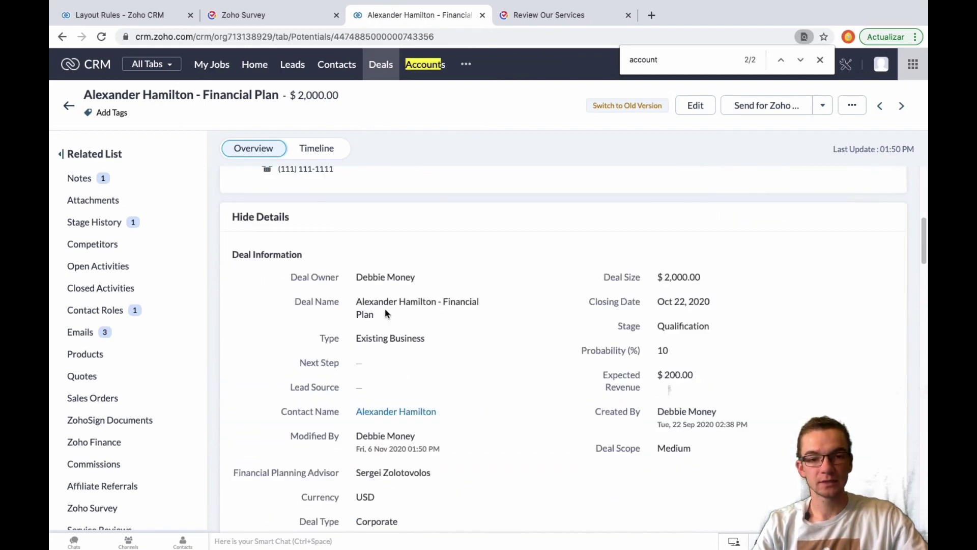
pyautogui.scroll(-3, 386, 311)
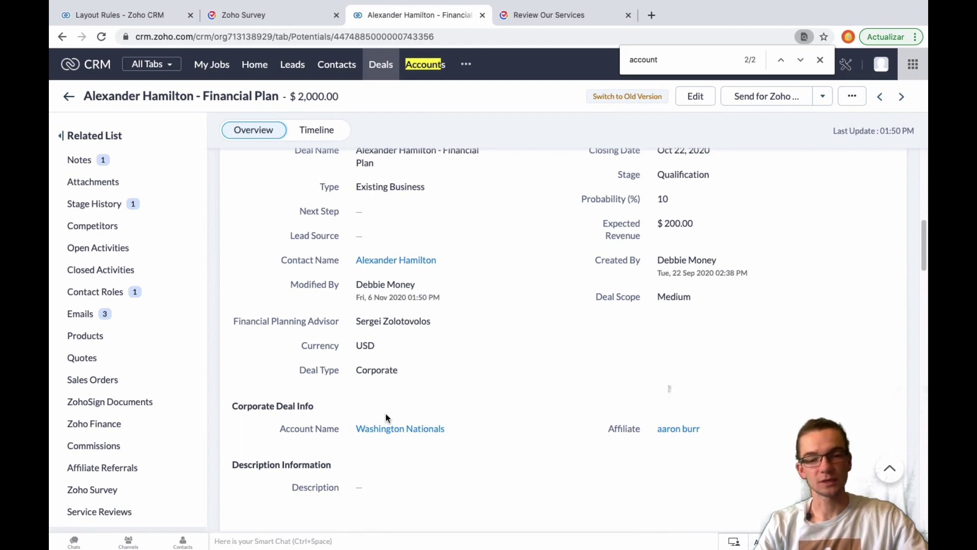
pyautogui.scroll(-1, 400, 419)
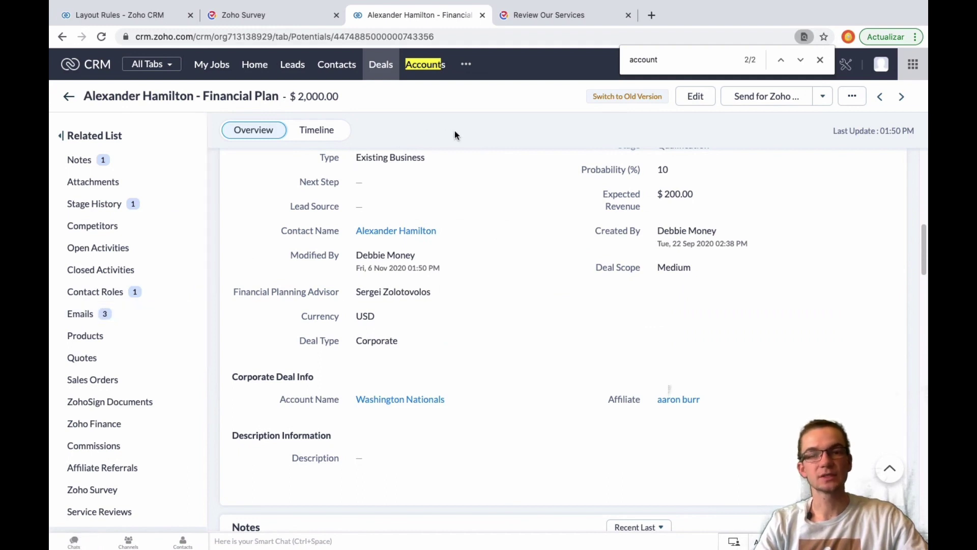
# Open the live Review Our Services survey and check its prefilled name, company and financial advisor answers.
pyautogui.click(564, 21)
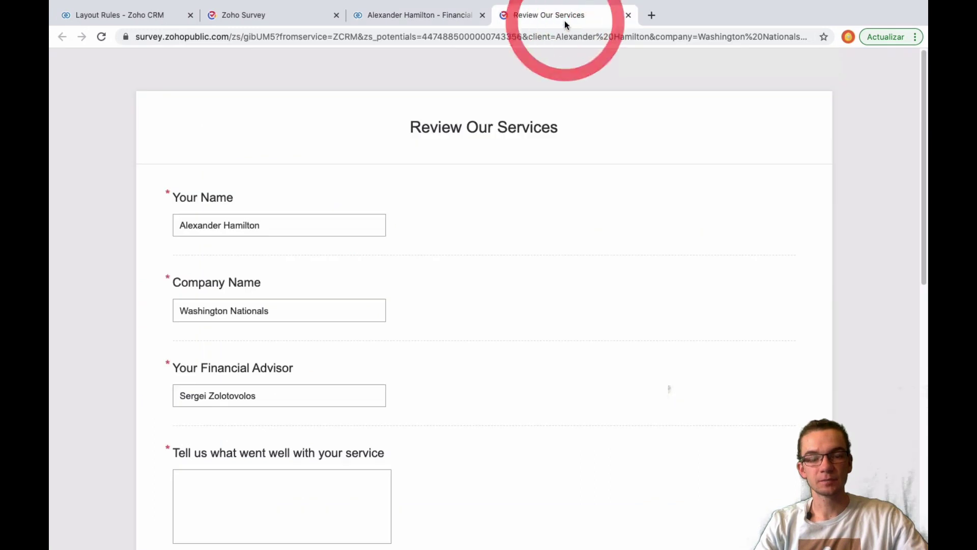
pyautogui.click(292, 177)
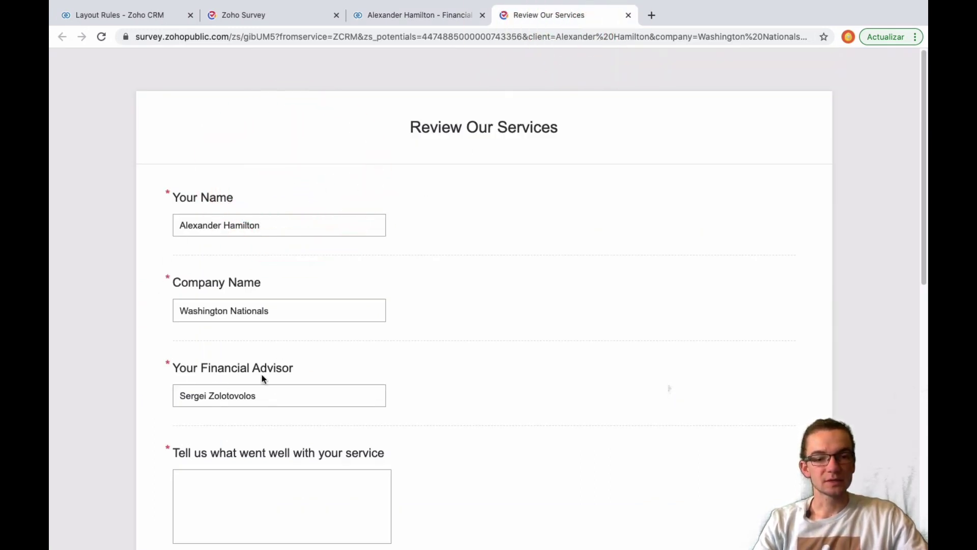
pyautogui.scroll(-1, 163, 225)
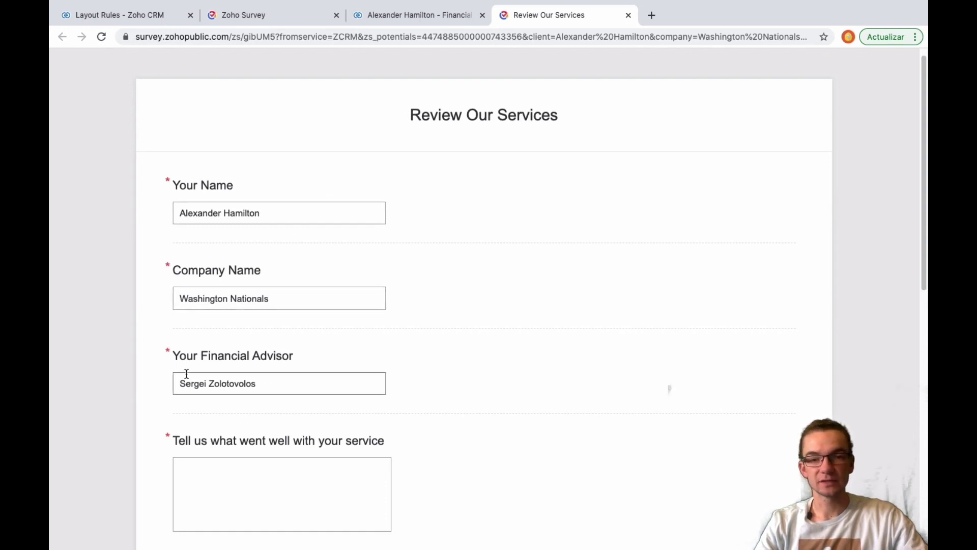
# Answer what went well with "Everything!" and what can be improved with "nothing".
pyautogui.scroll(-3, 208, 374)
pyautogui.click(236, 338)
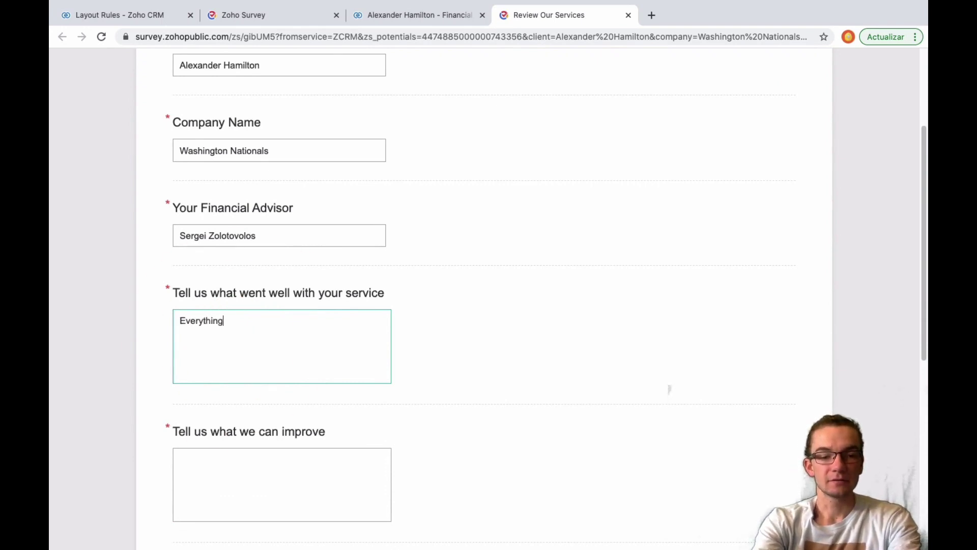
pyautogui.press('Tab')
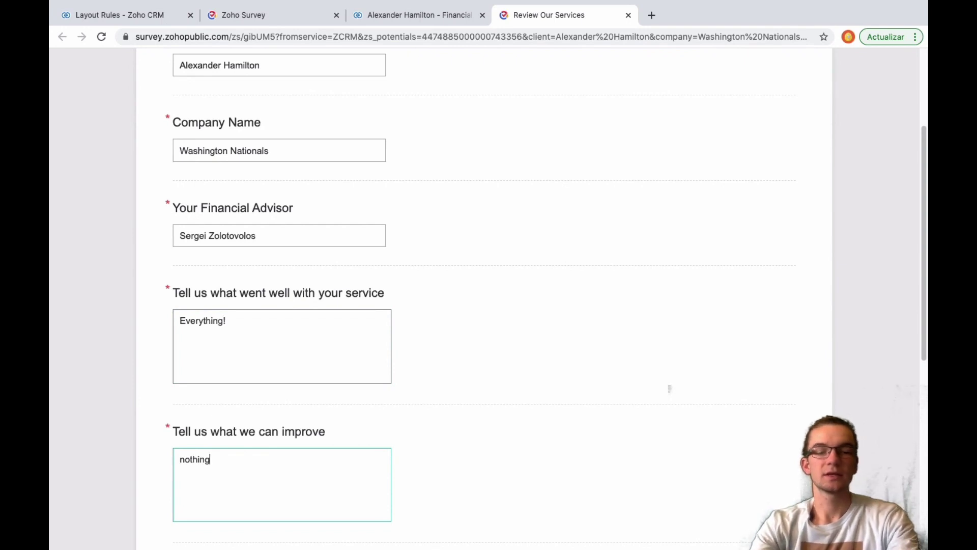
# Rate the advisor's reliability 10, the advisor's friendliness 8 and the overall service 9.
pyautogui.scroll(-7, 669, 388)
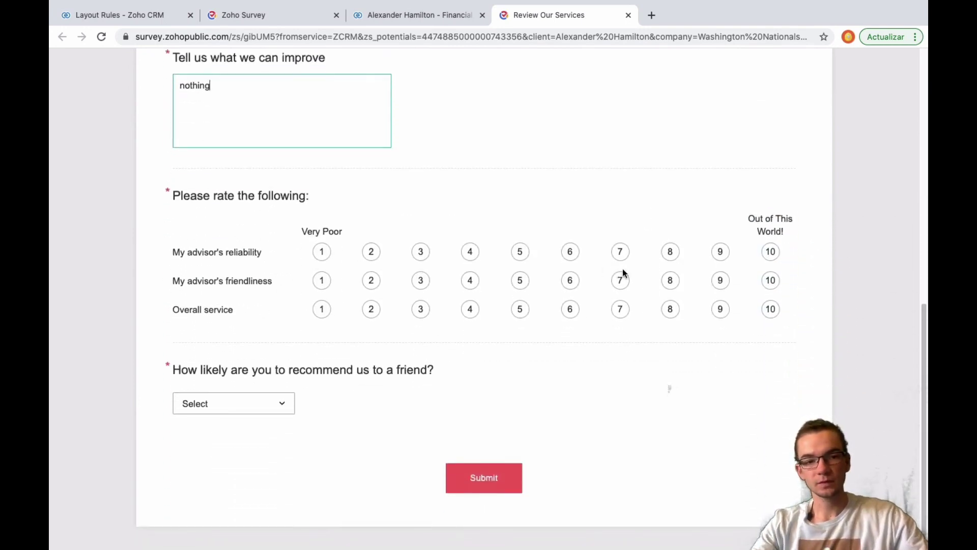
pyautogui.click(772, 253)
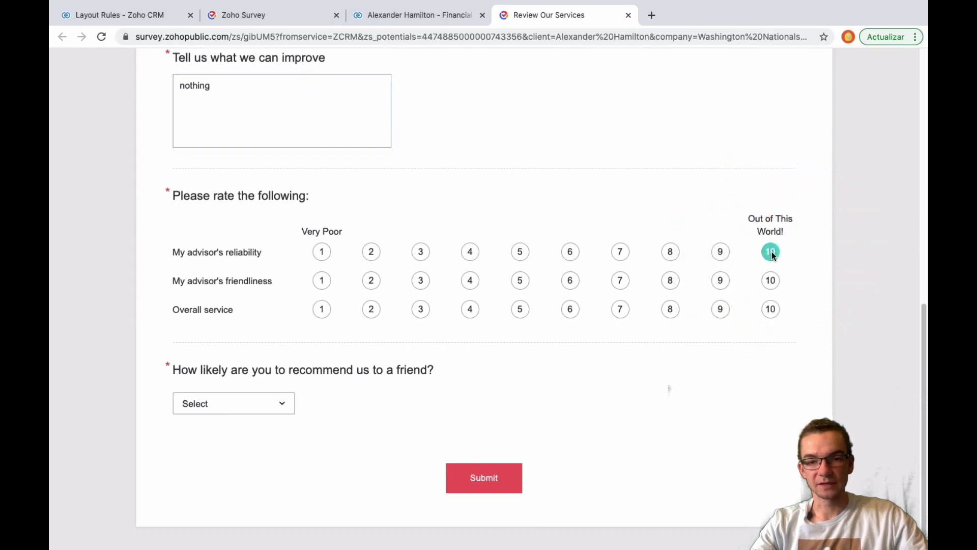
pyautogui.click(670, 285)
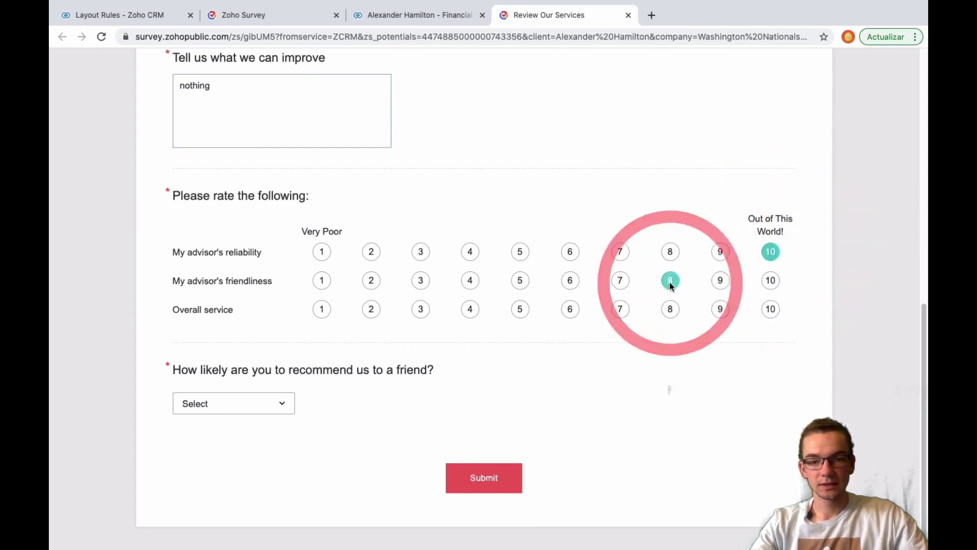
pyautogui.click(727, 314)
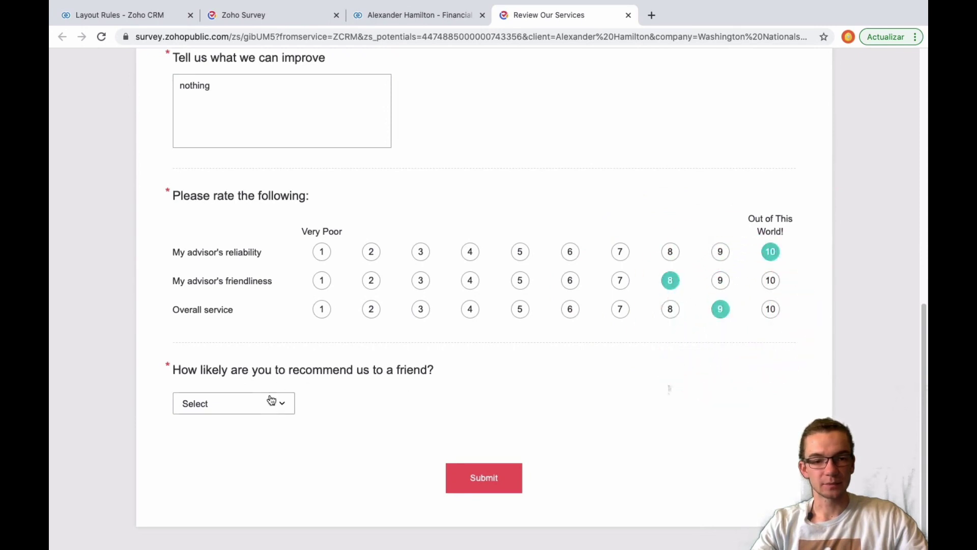
# Answer how likely you are to recommend the company to a friend with "Very likely".
pyautogui.click(272, 402)
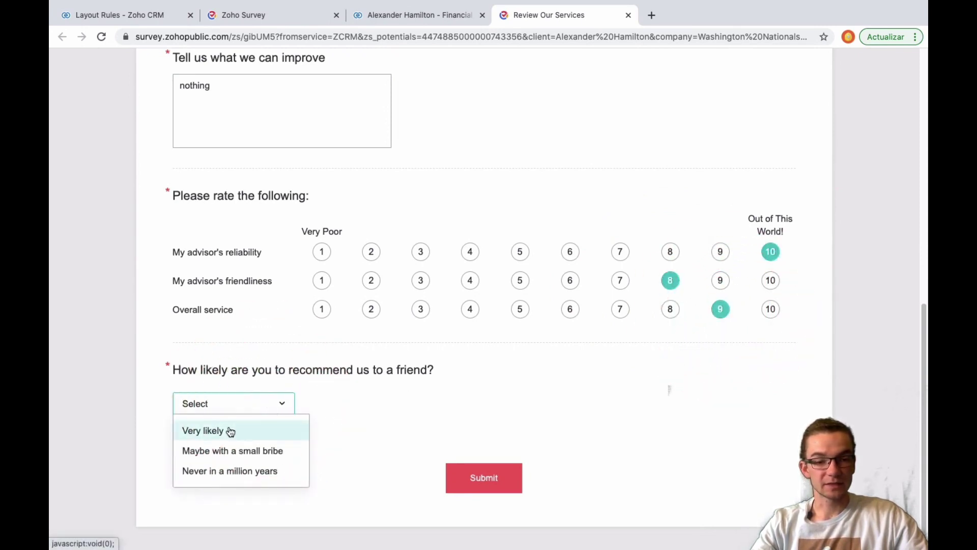
pyautogui.click(230, 432)
pyautogui.scroll(-3, 301, 385)
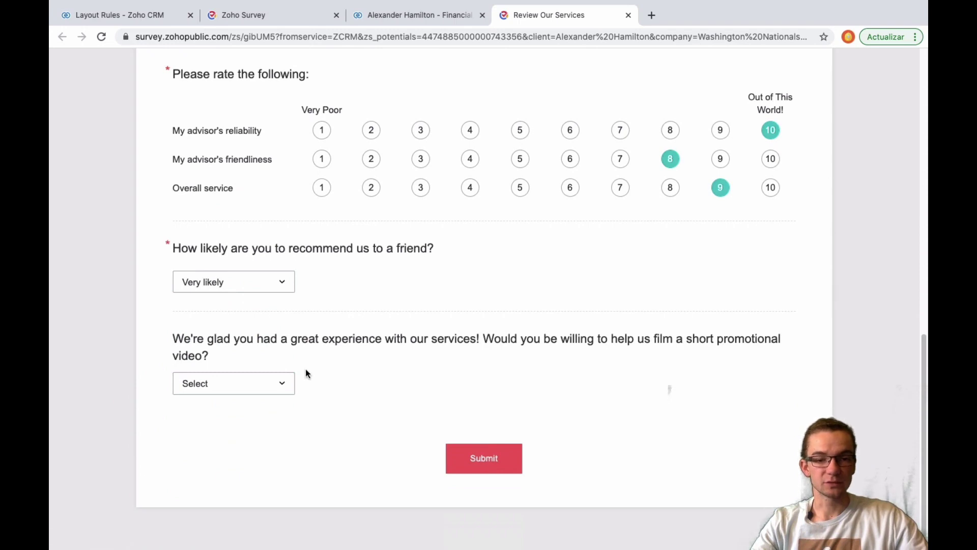
# Test the promotional video question's display logic by switching the recommendation answer to "Maybe with a small bribe" and back to "Very likely".
pyautogui.click(237, 283)
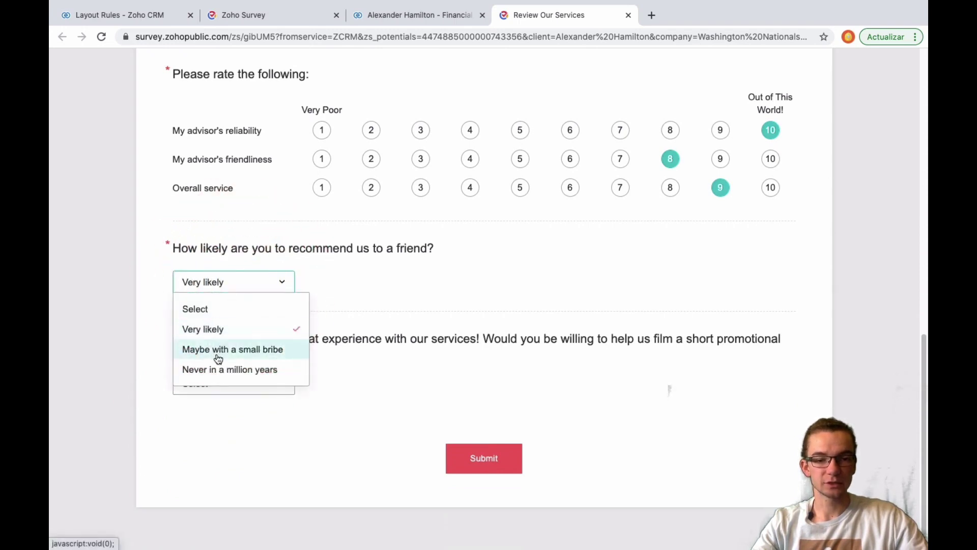
pyautogui.click(218, 358)
pyautogui.click(231, 382)
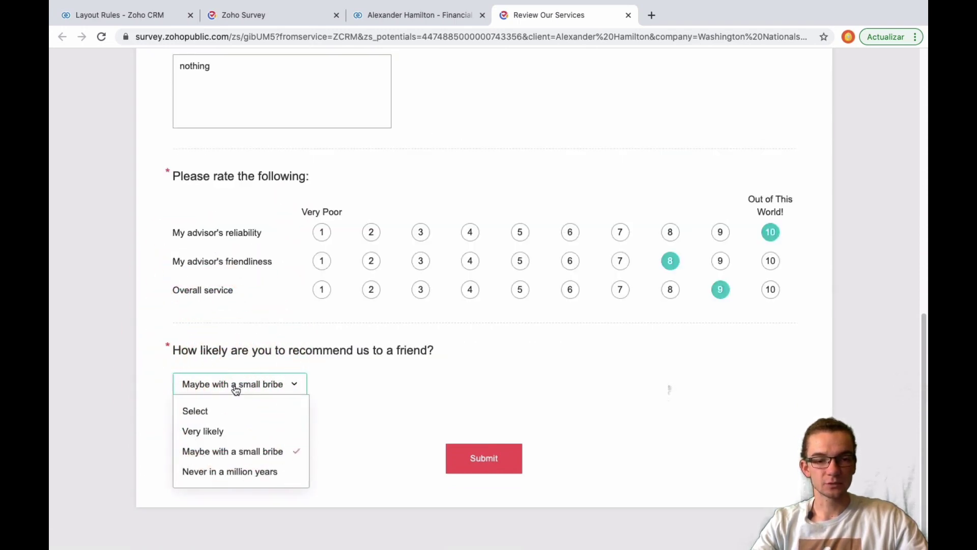
pyautogui.click(218, 431)
pyautogui.scroll(-2, 292, 399)
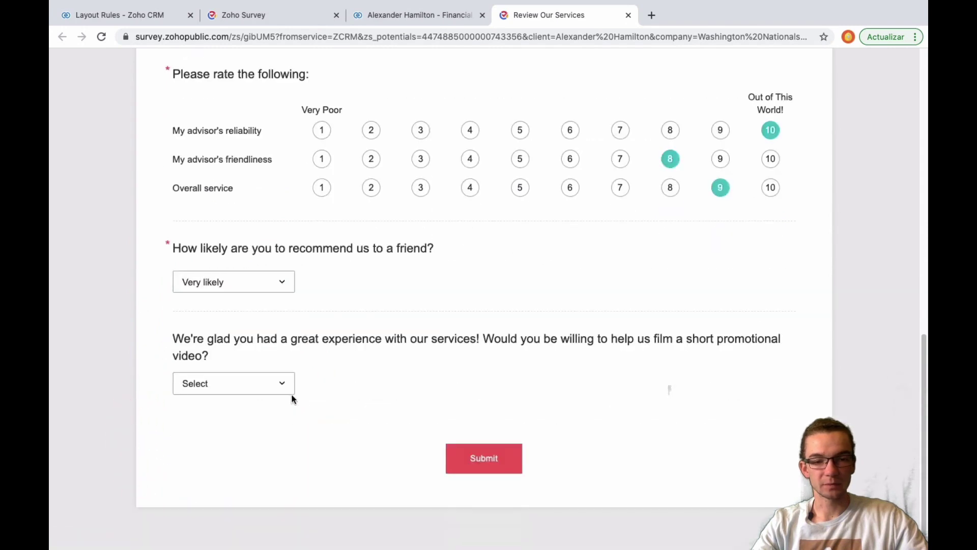
# Answer "Yes" to helping film a short promotional video and submit the survey response.
pyautogui.click(264, 383)
pyautogui.click(243, 411)
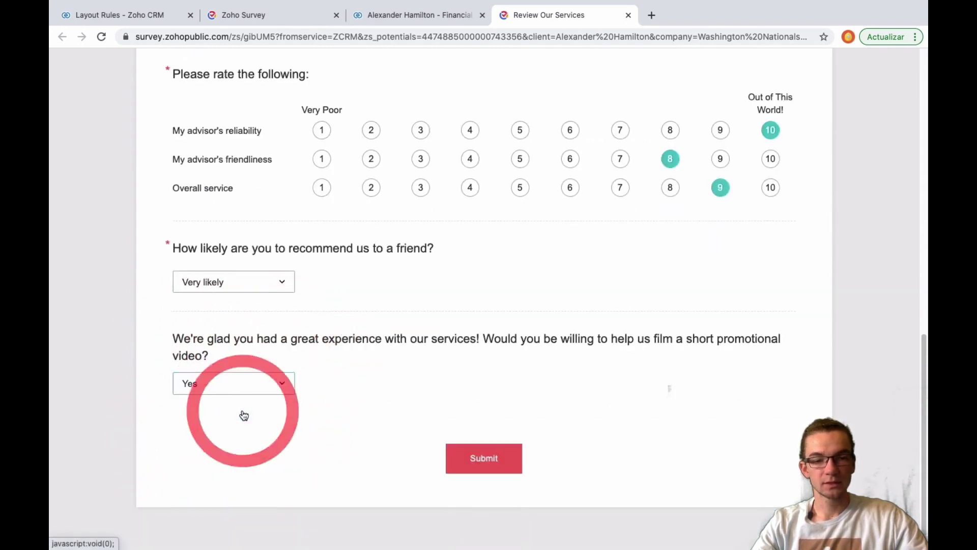
pyautogui.click(480, 457)
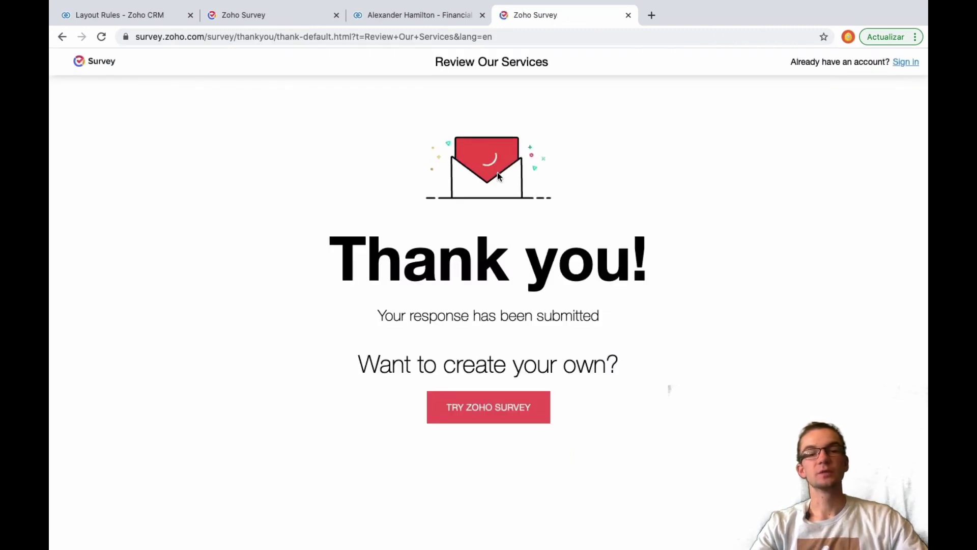
# Switch to Zoho CRM, reload the Service Reviews module and open the Washington Nationals review.
pyautogui.click(423, 17)
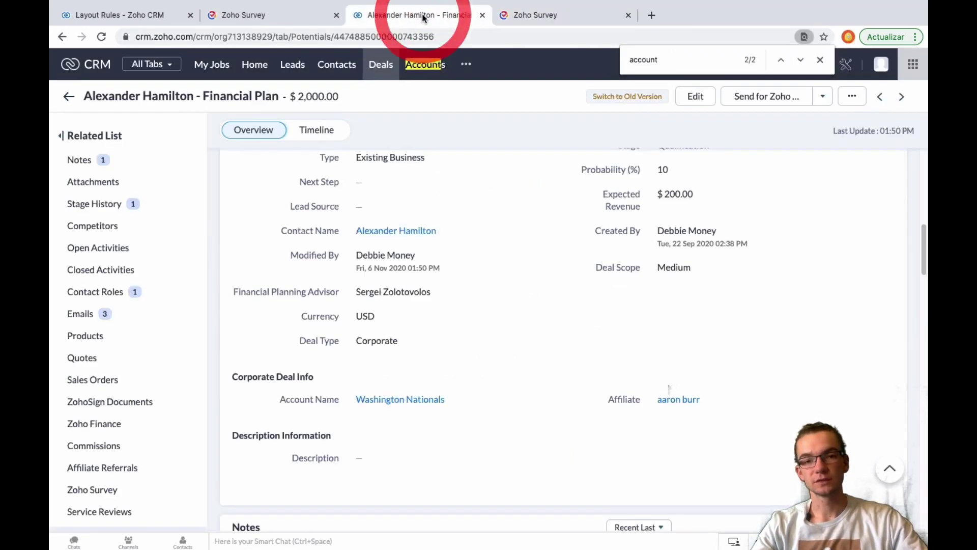
pyautogui.click(465, 65)
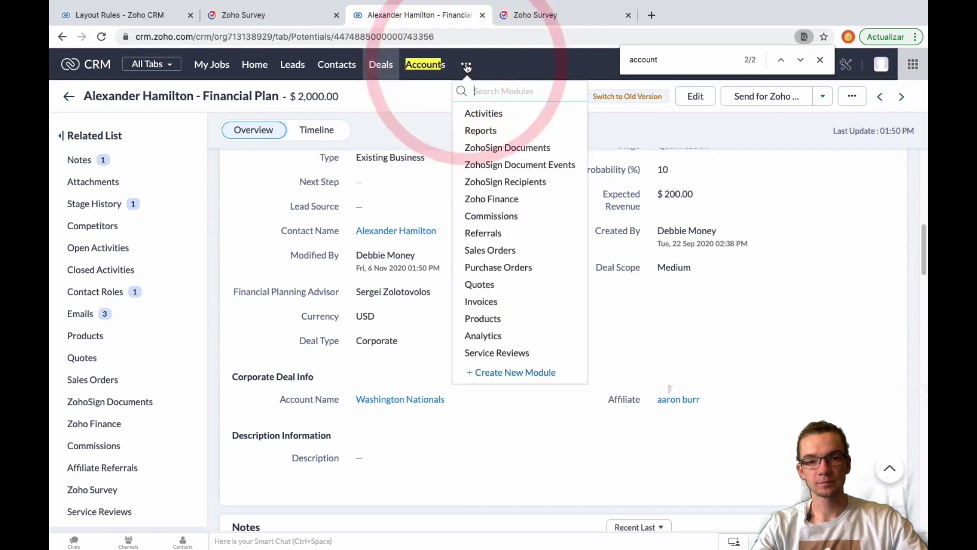
pyautogui.click(481, 352)
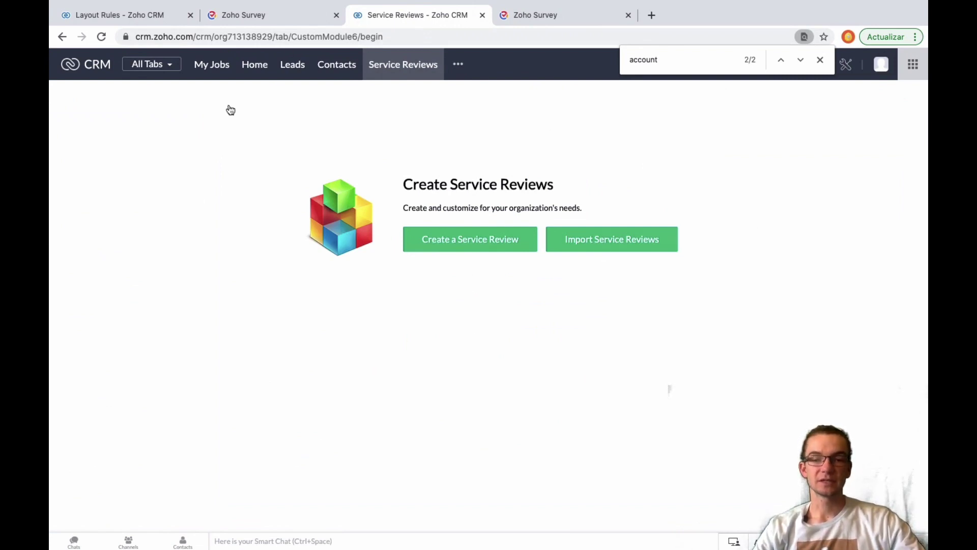
pyautogui.click(101, 37)
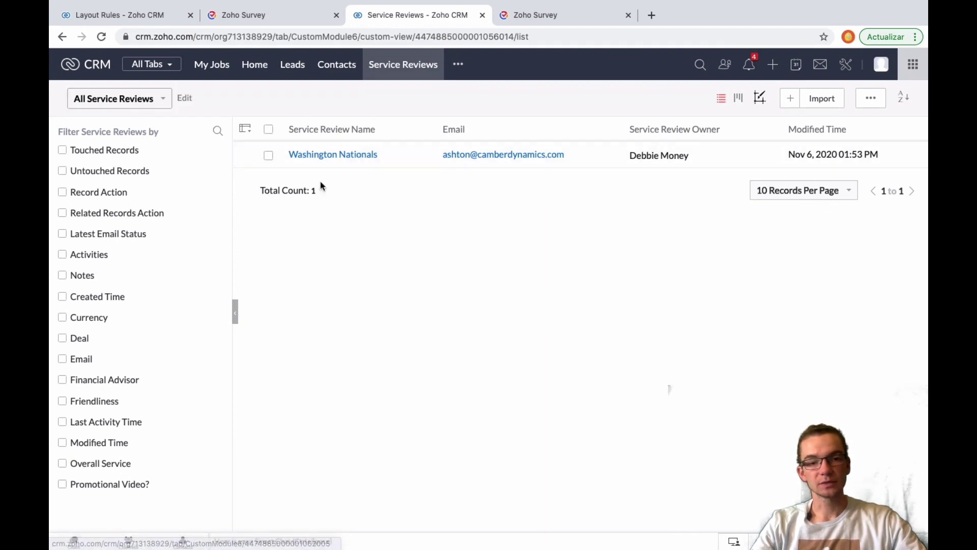
pyautogui.click(347, 155)
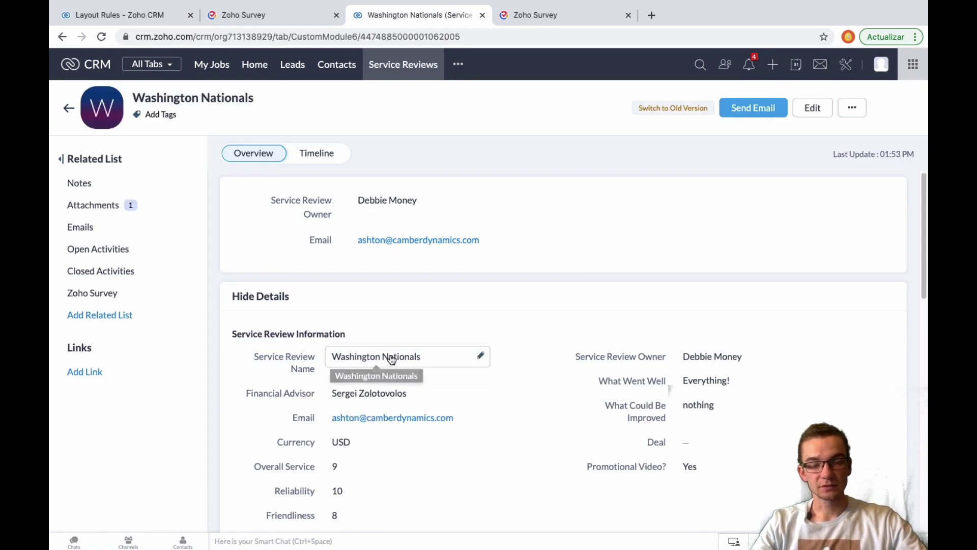
# Examine the service review's synced survey answers, its related lists and the attached Review_Our_Services.pdf.
pyautogui.scroll(-1, 388, 368)
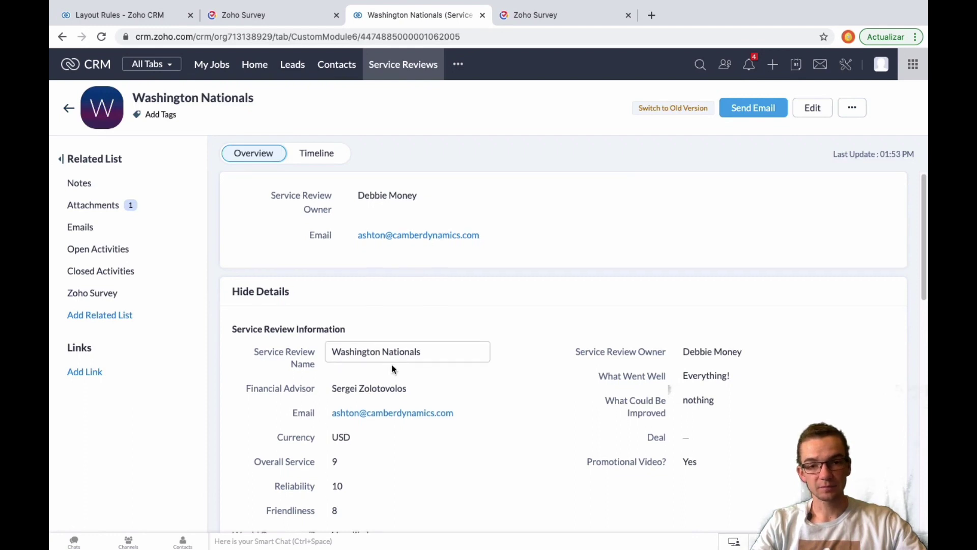
pyautogui.scroll(-2, 425, 368)
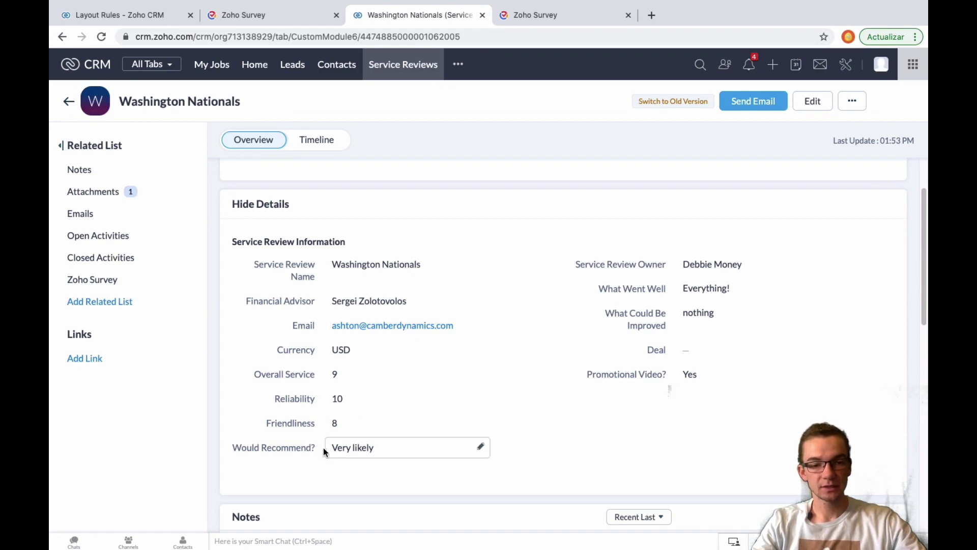
pyautogui.scroll(1, 407, 390)
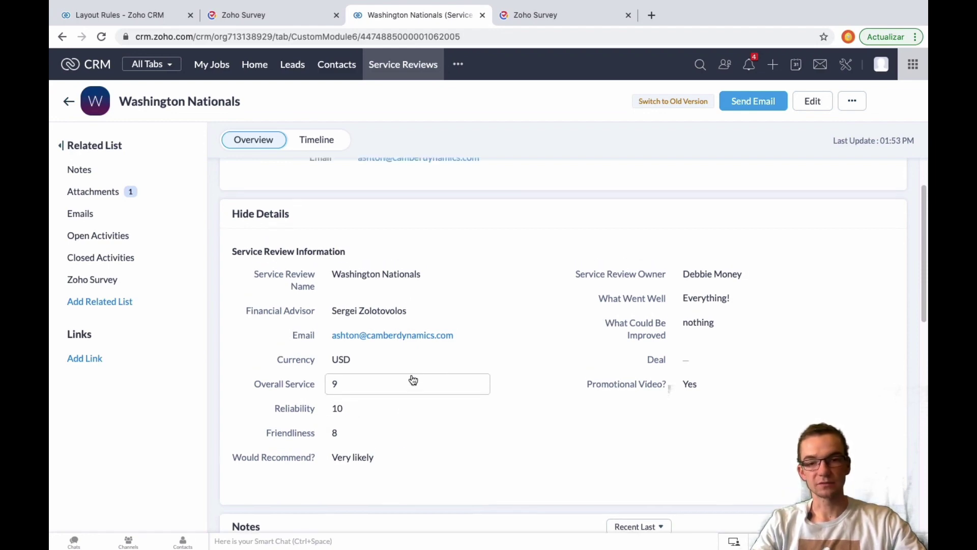
pyautogui.scroll(-10, 418, 364)
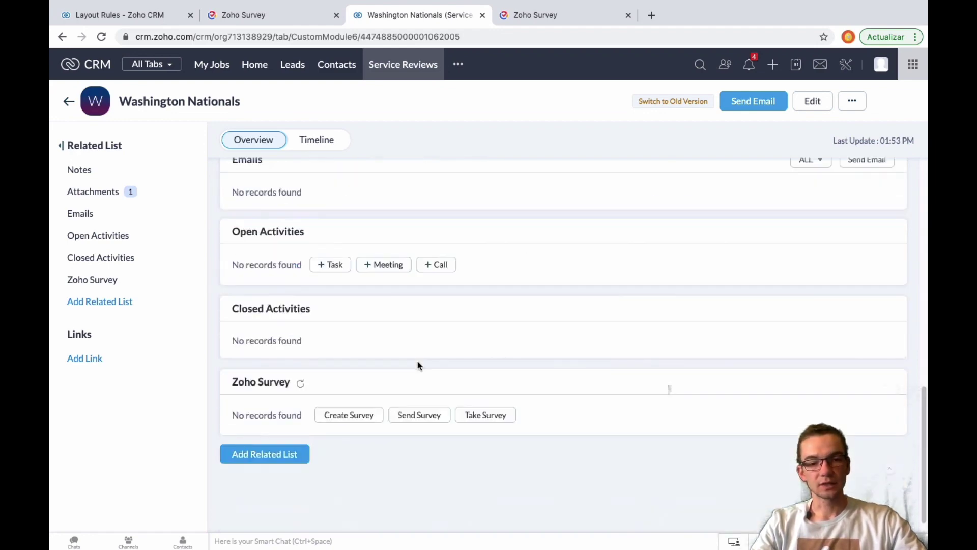
pyautogui.scroll(12, 417, 364)
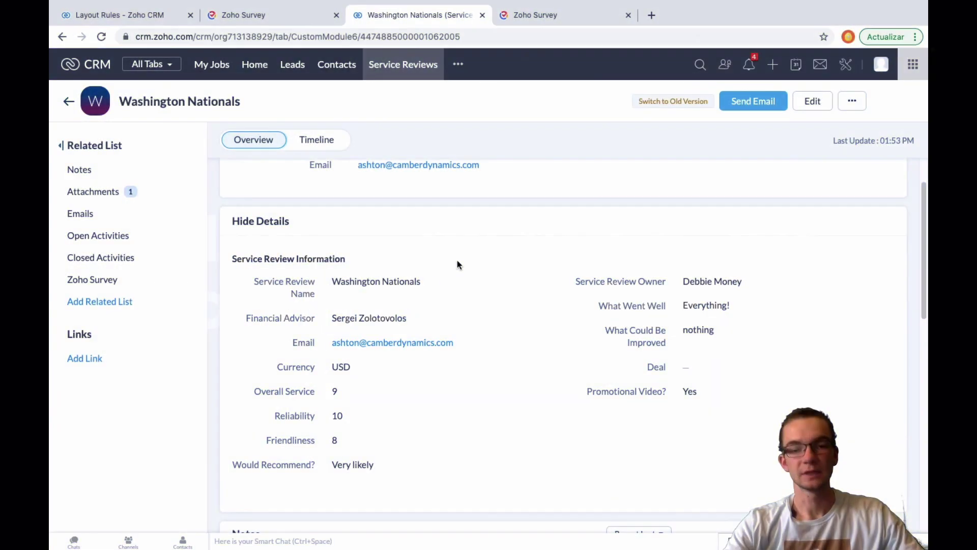
pyautogui.click(97, 192)
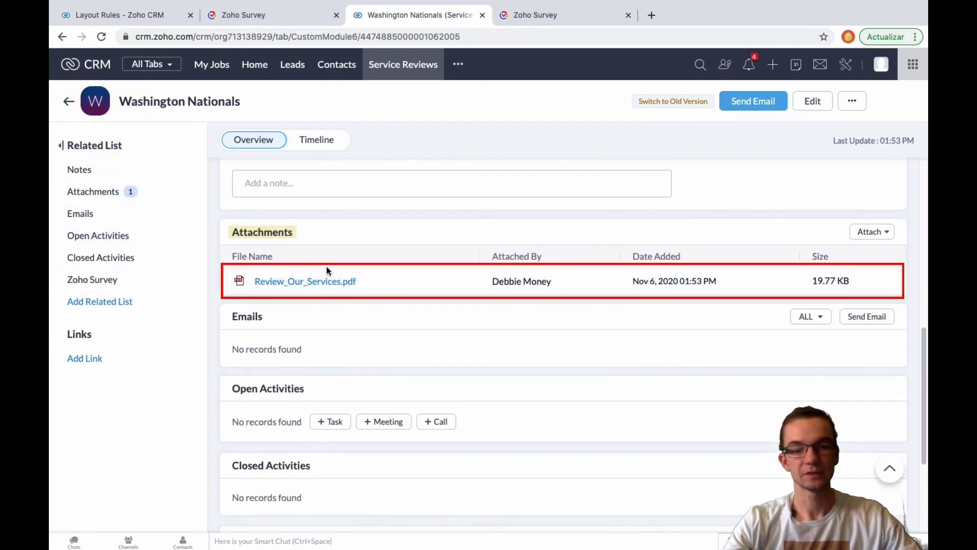
pyautogui.click(109, 173)
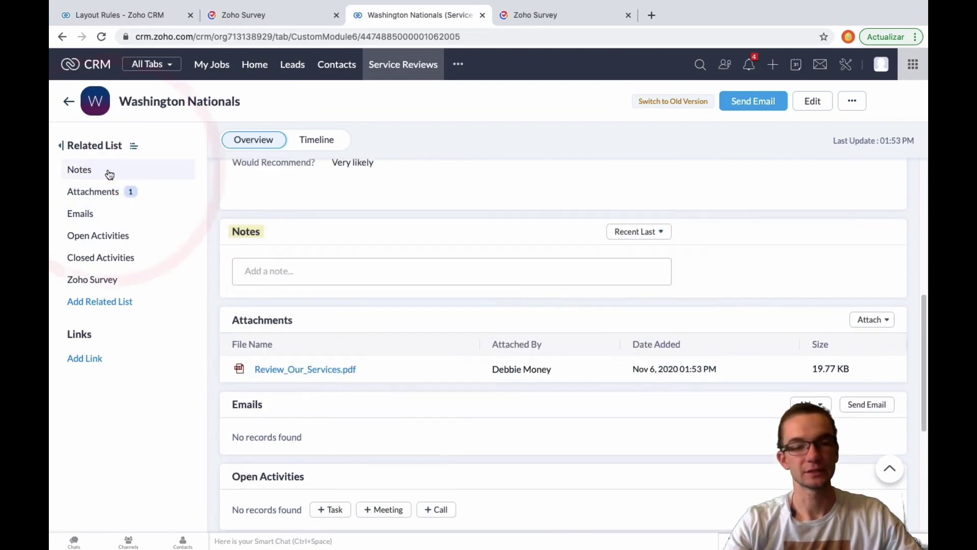
pyautogui.click(248, 147)
# Link the service review to the client's Financial Plan deal through its Deal lookup and save the field.
pyautogui.scroll(-2, 482, 349)
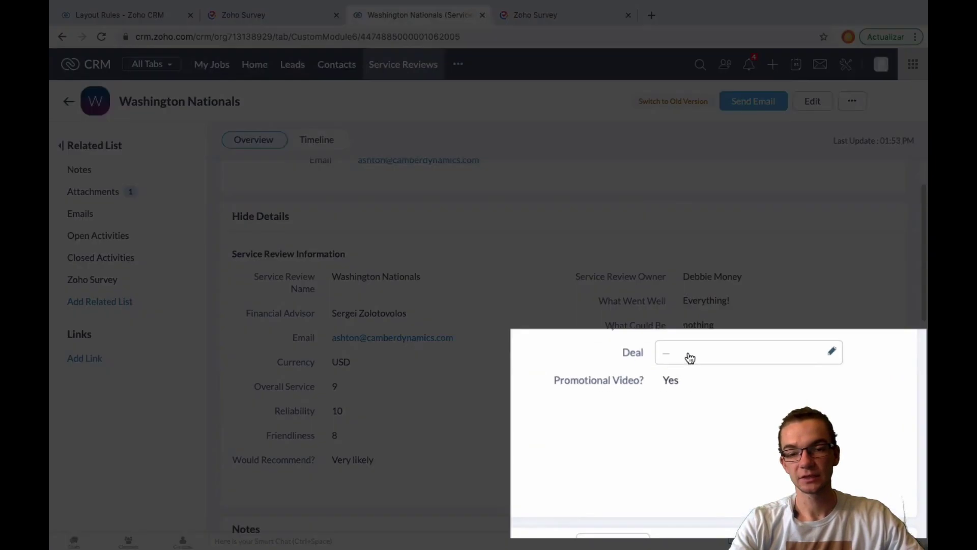
pyautogui.click(706, 363)
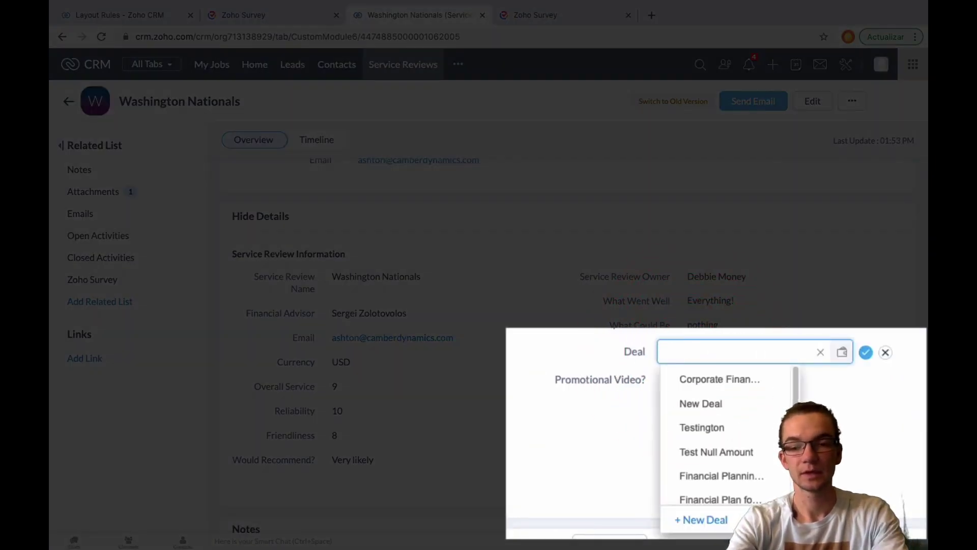
pyautogui.write('alexander ham')
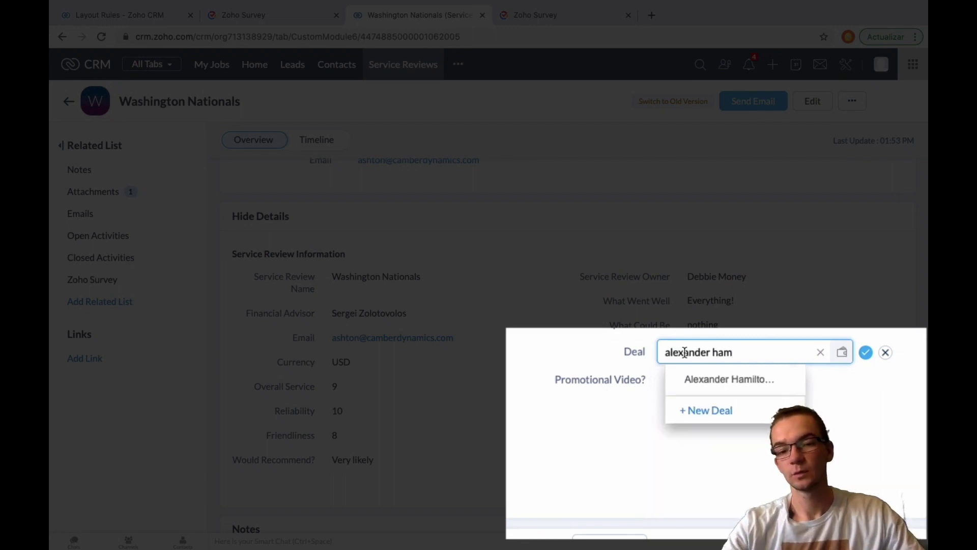
pyautogui.click(713, 378)
pyautogui.click(858, 355)
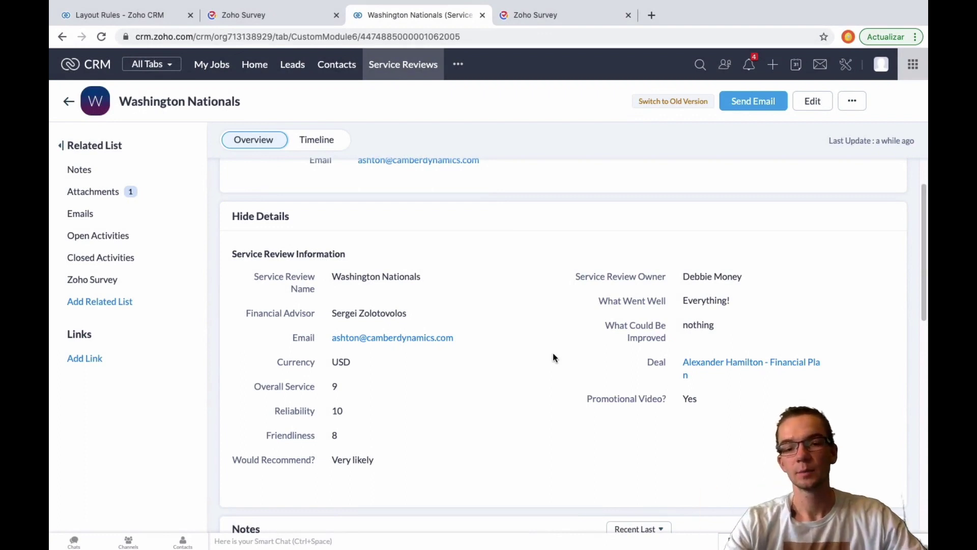
# Review the service review's email, ratings, recommendation, written answers and linked deal.
pyautogui.moveTo(722, 375)
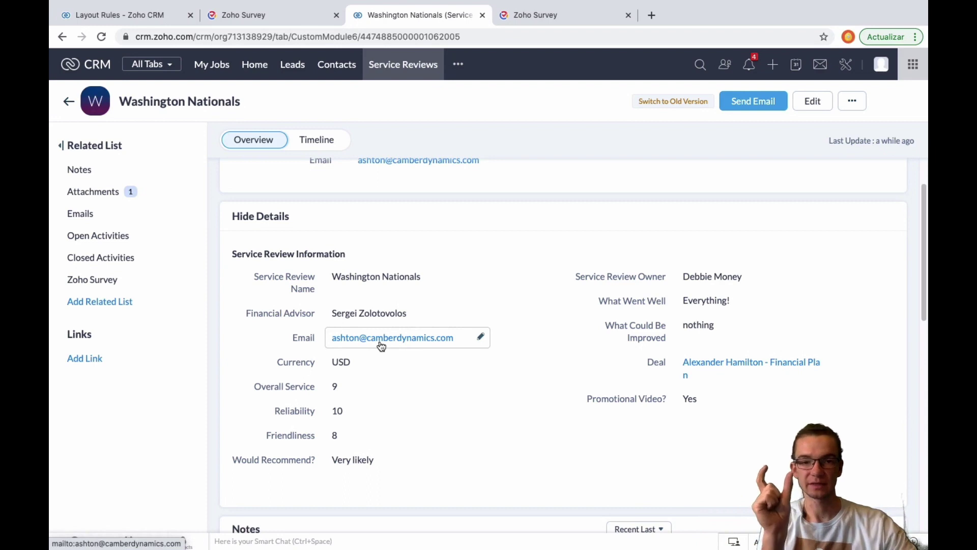
pyautogui.scroll(3, 503, 338)
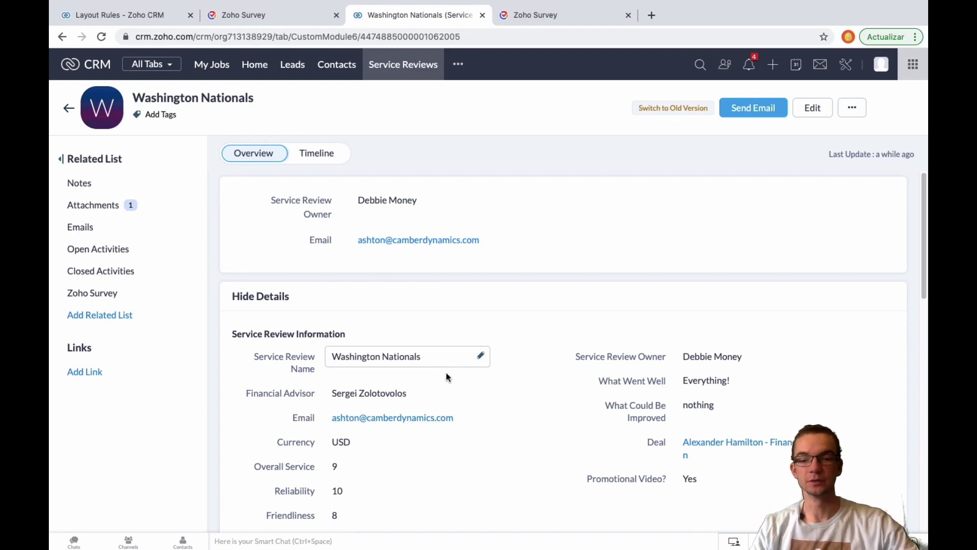
pyautogui.moveTo(691, 445)
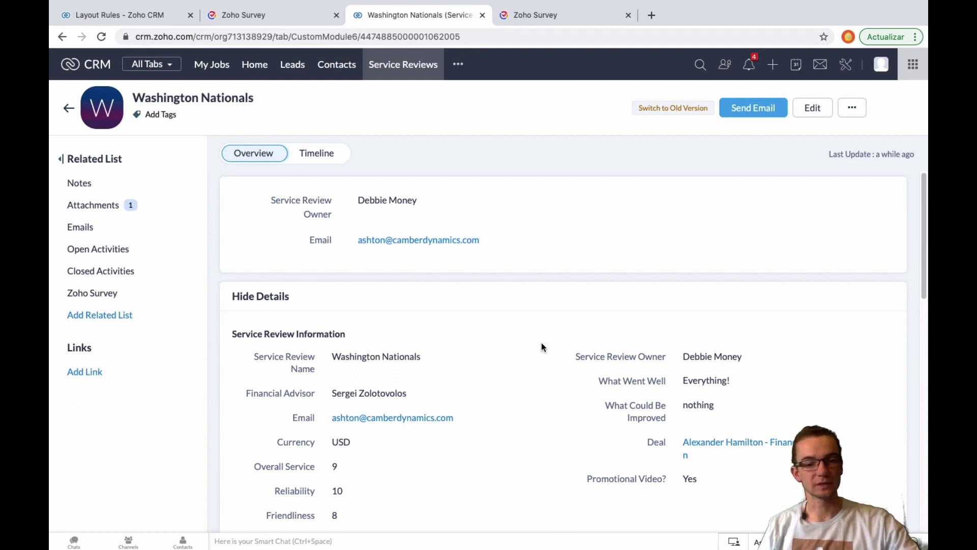
pyautogui.scroll(-3, 527, 356)
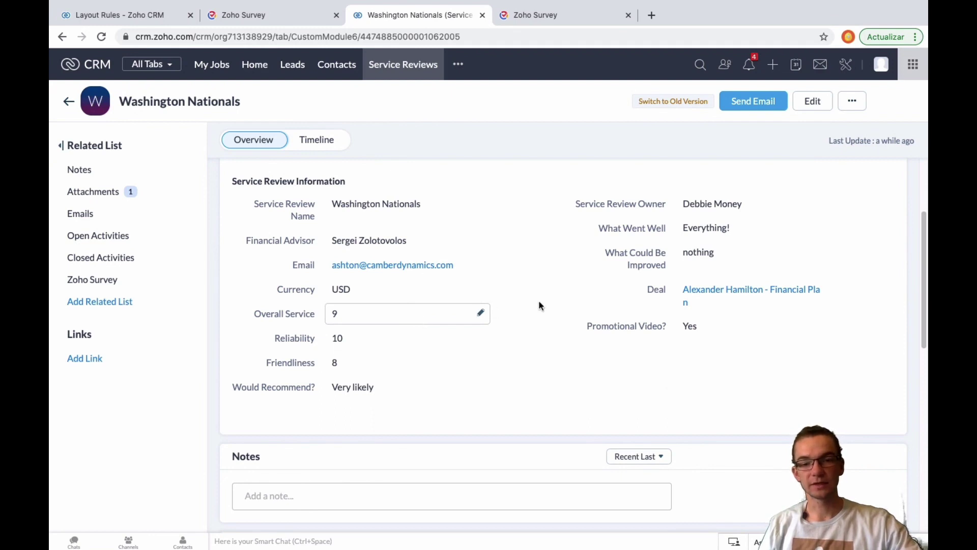
pyautogui.scroll(-3, 519, 292)
pyautogui.scroll(4, 519, 291)
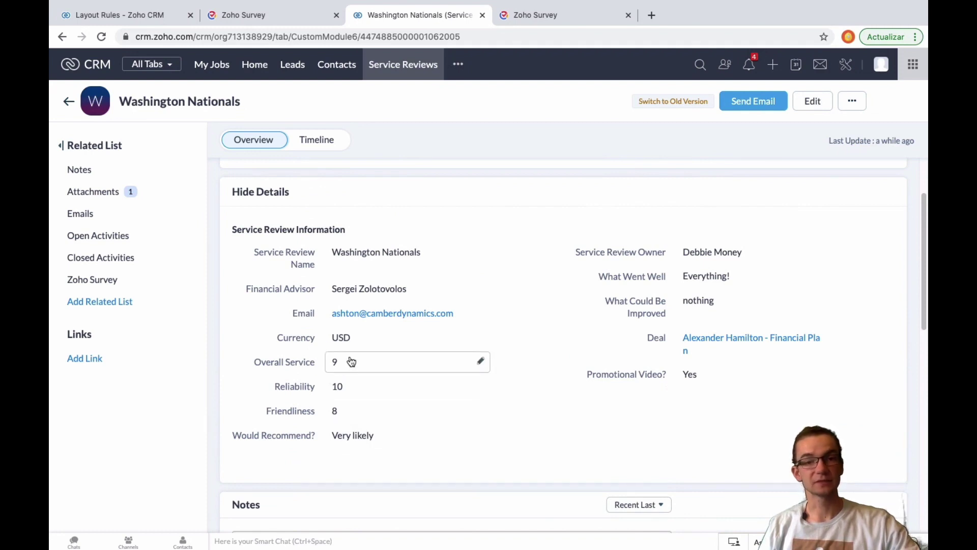
pyautogui.scroll(3, 407, 357)
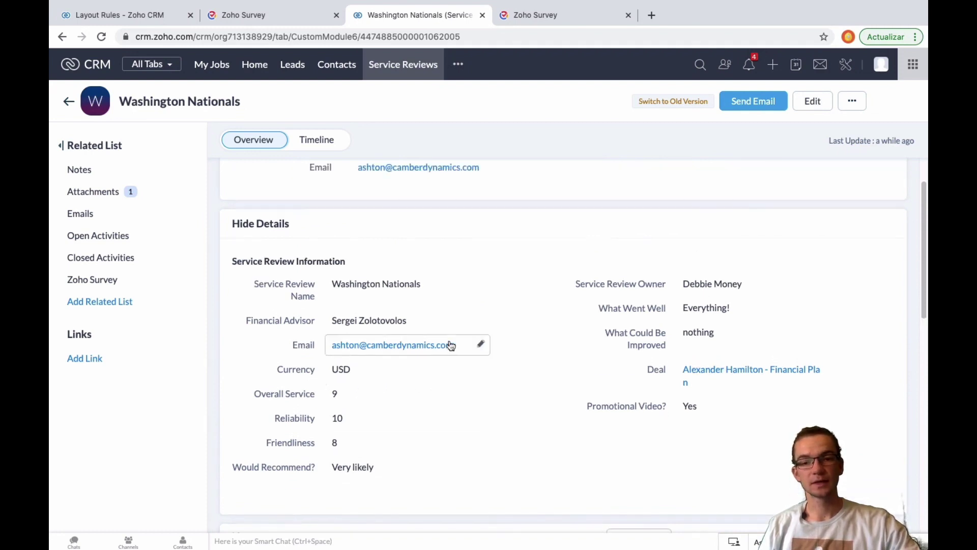
pyautogui.scroll(2, 489, 281)
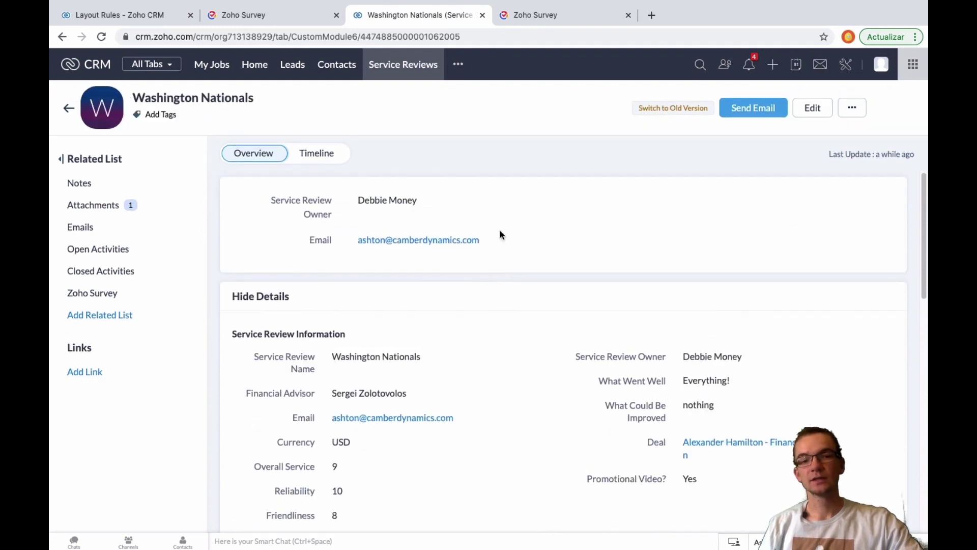
# Switch to Zoho Survey and browse the Review Our Services survey's settings and available themes.
pyautogui.click(293, 16)
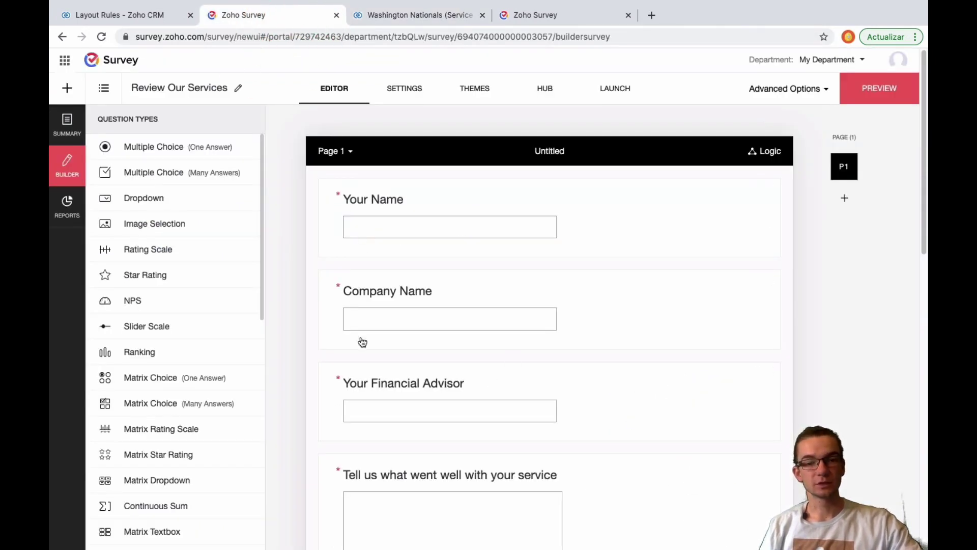
pyautogui.click(415, 91)
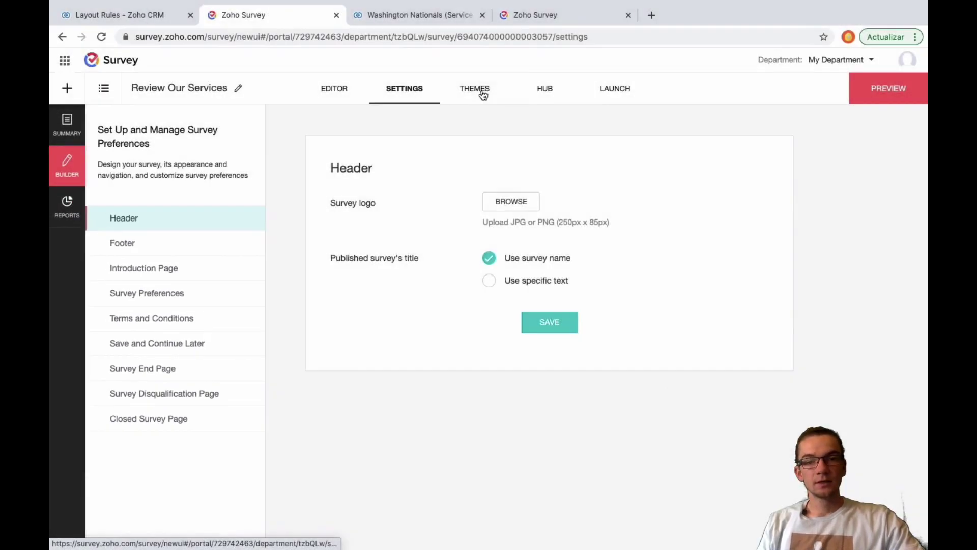
pyautogui.click(481, 91)
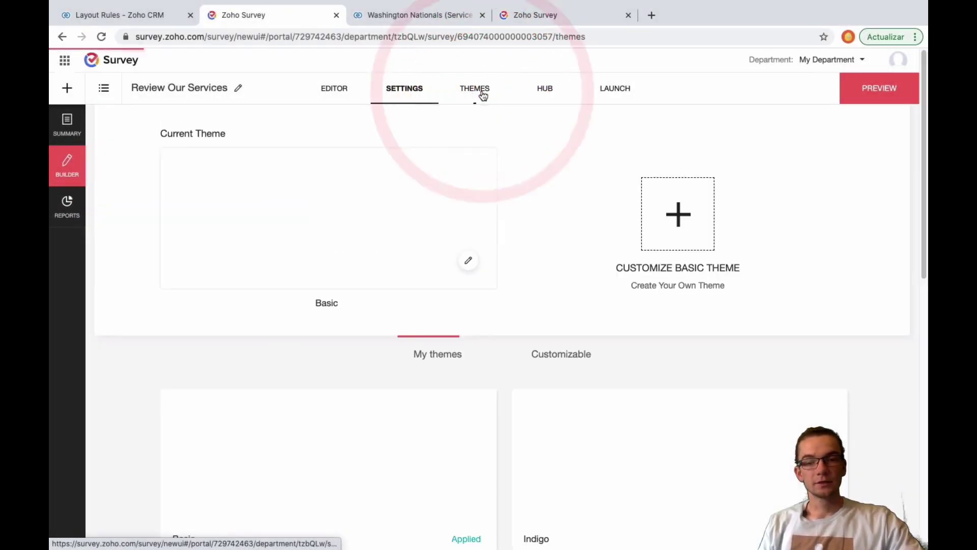
pyautogui.scroll(-10, 367, 319)
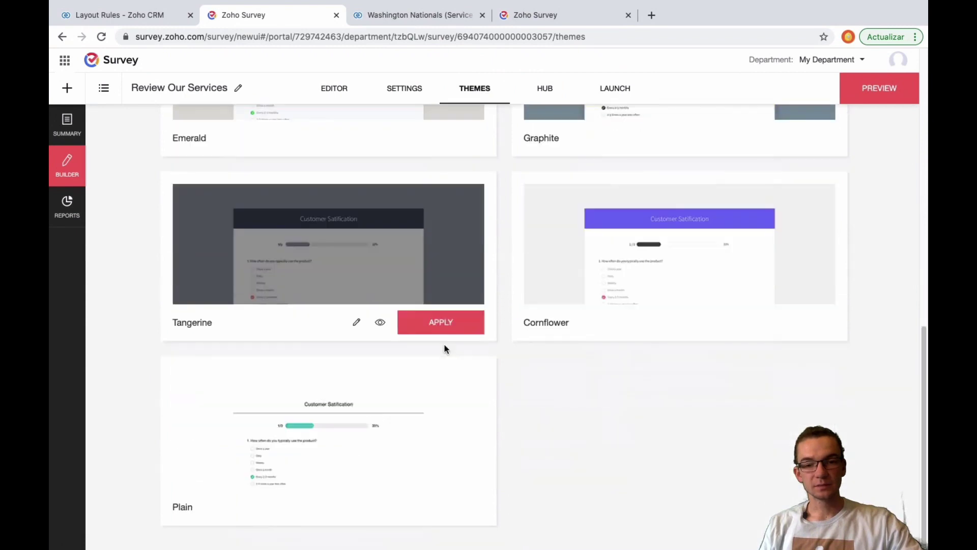
pyautogui.scroll(10, 444, 349)
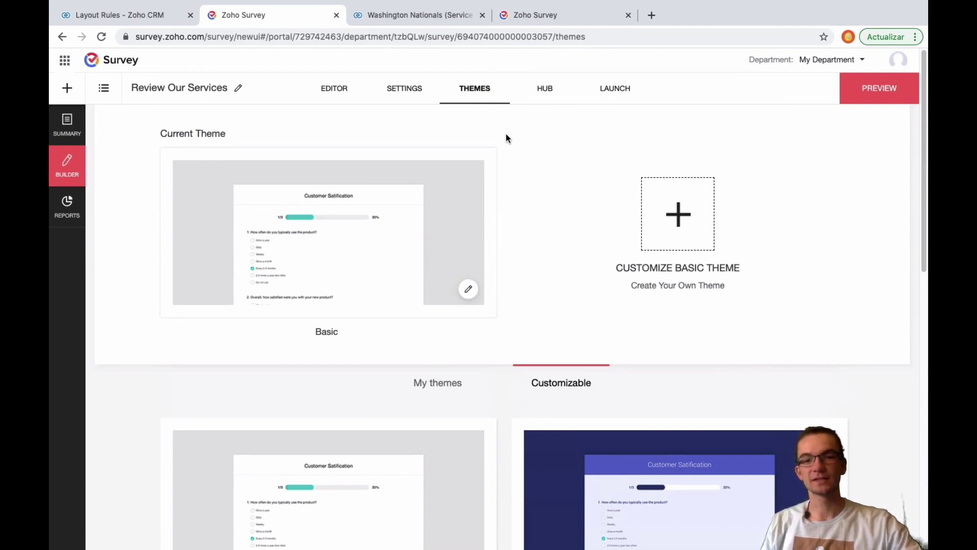
pyautogui.click(554, 20)
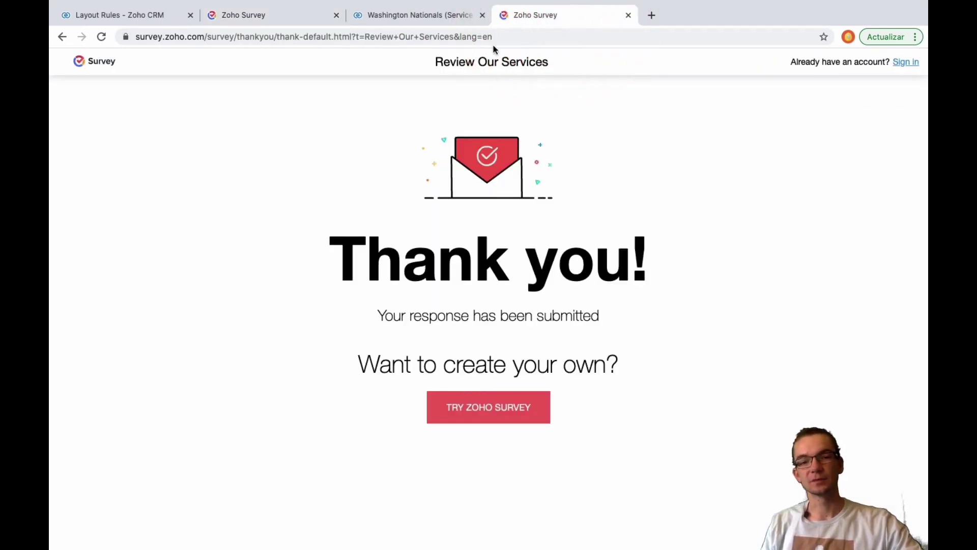
pyautogui.click(433, 21)
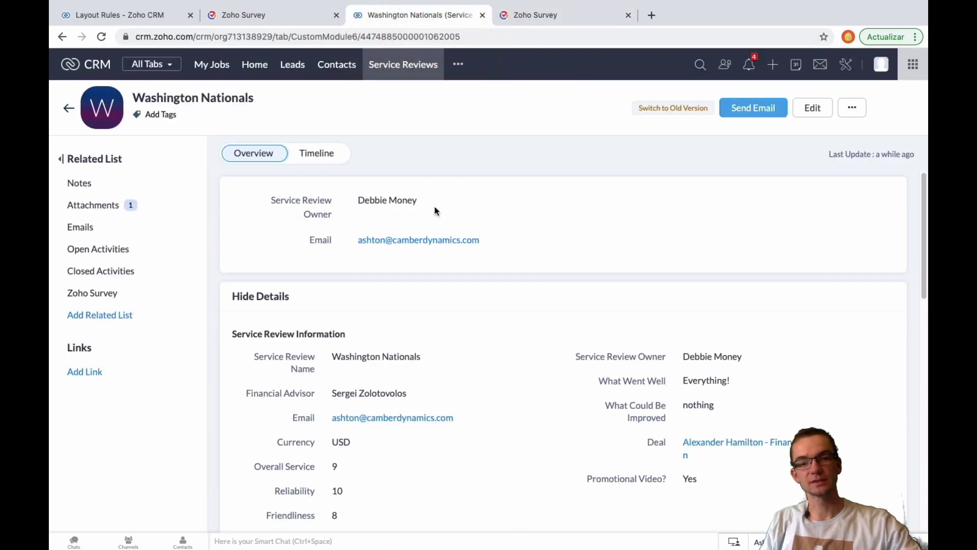
pyautogui.scroll(-4, 525, 234)
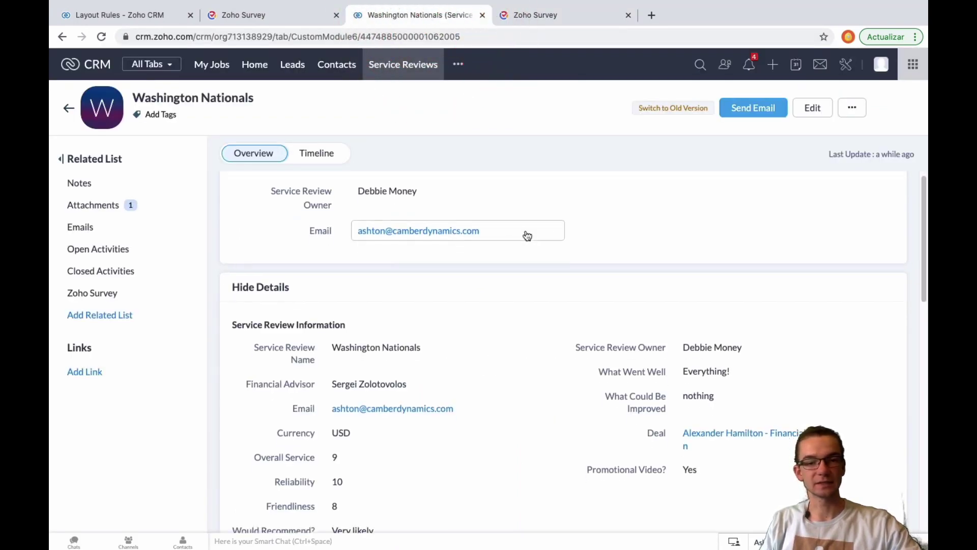
pyautogui.scroll(4, 525, 230)
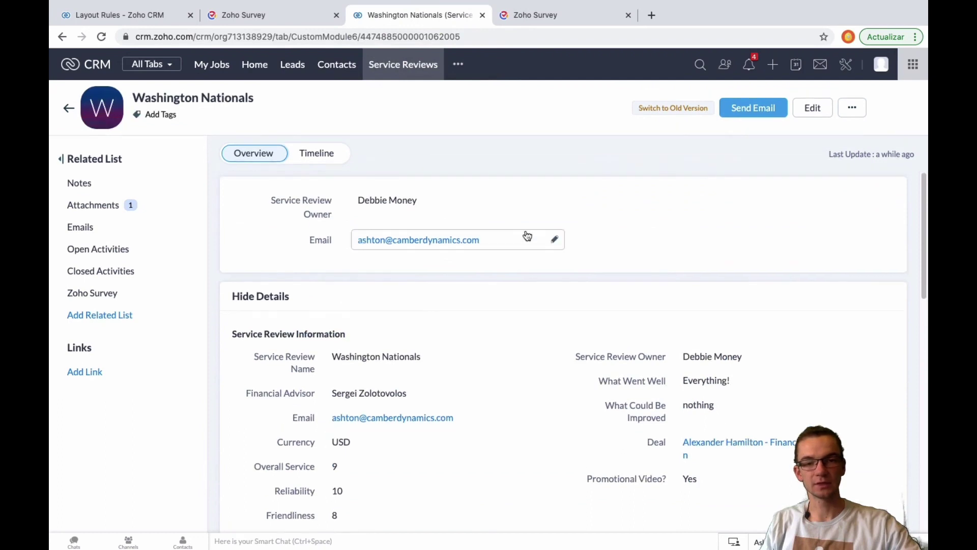